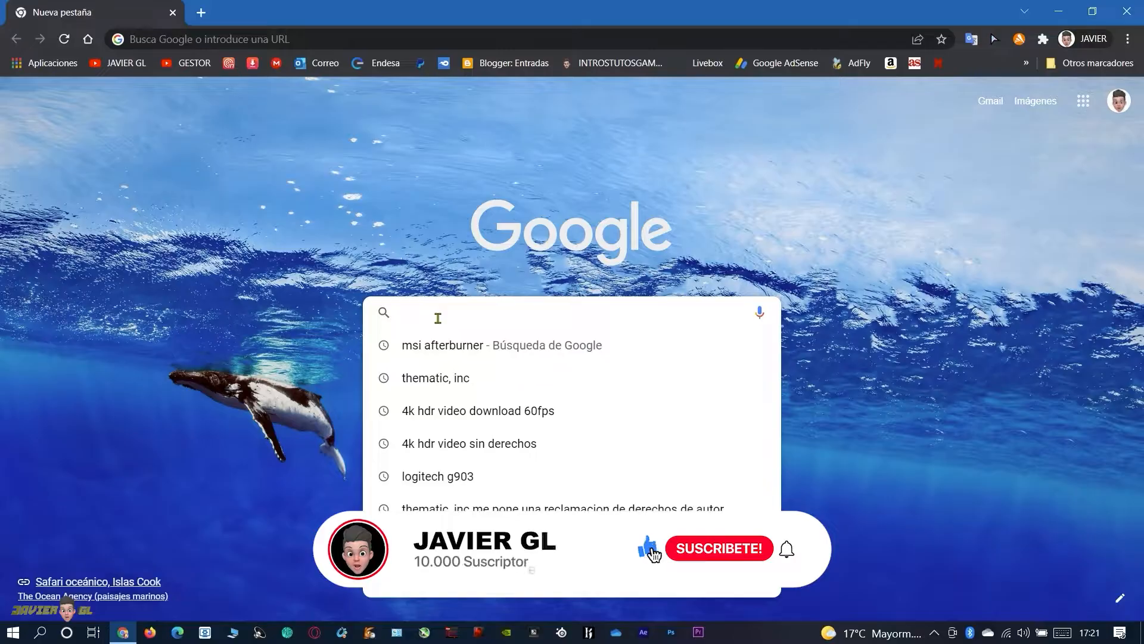
# Search Google for "msi afterburner" and open the official Afterburner page on msi.com
pyautogui.write('terburner')
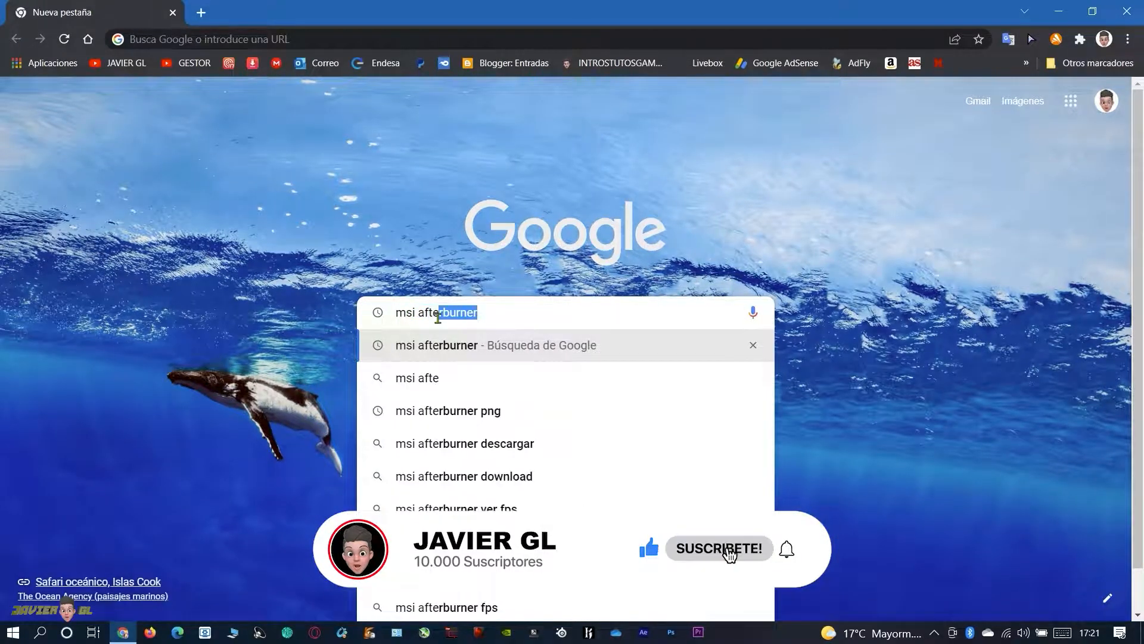
pyautogui.click(499, 358)
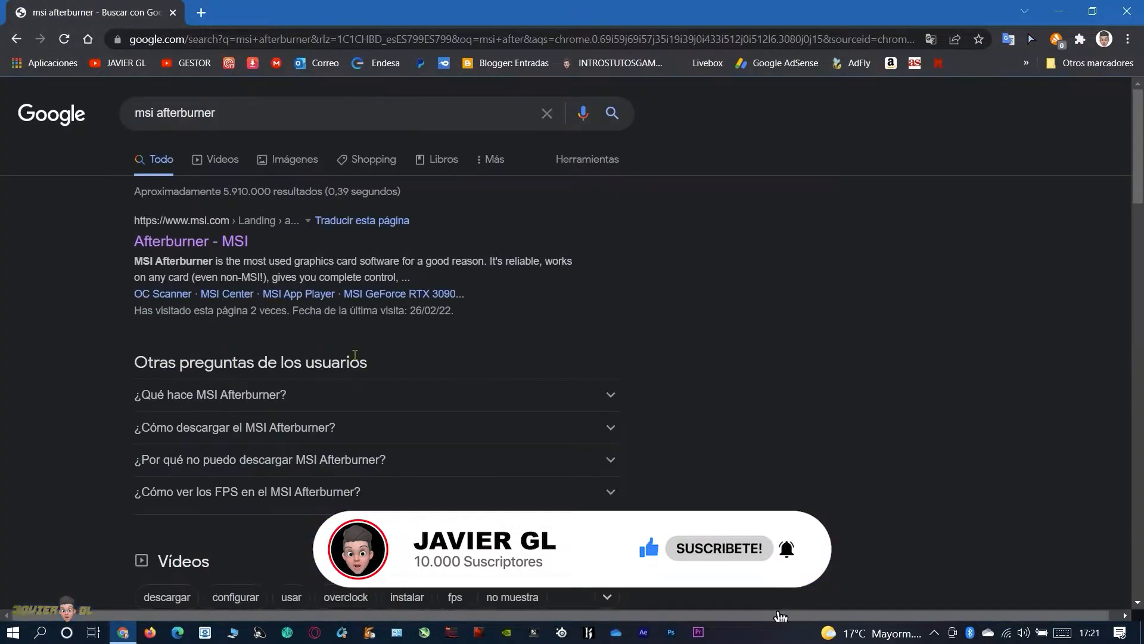
pyautogui.click(181, 251)
# Download the MSI Afterburner installer archive from its product page
pyautogui.scroll(1, 539, 337)
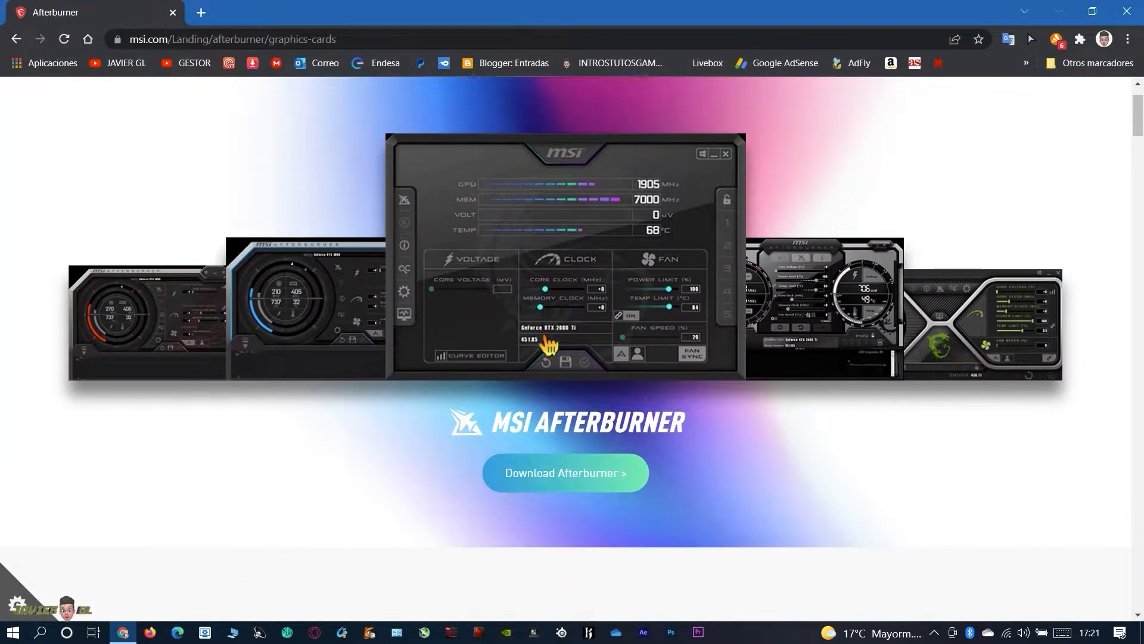
pyautogui.scroll(1, 498, 279)
pyautogui.click(561, 556)
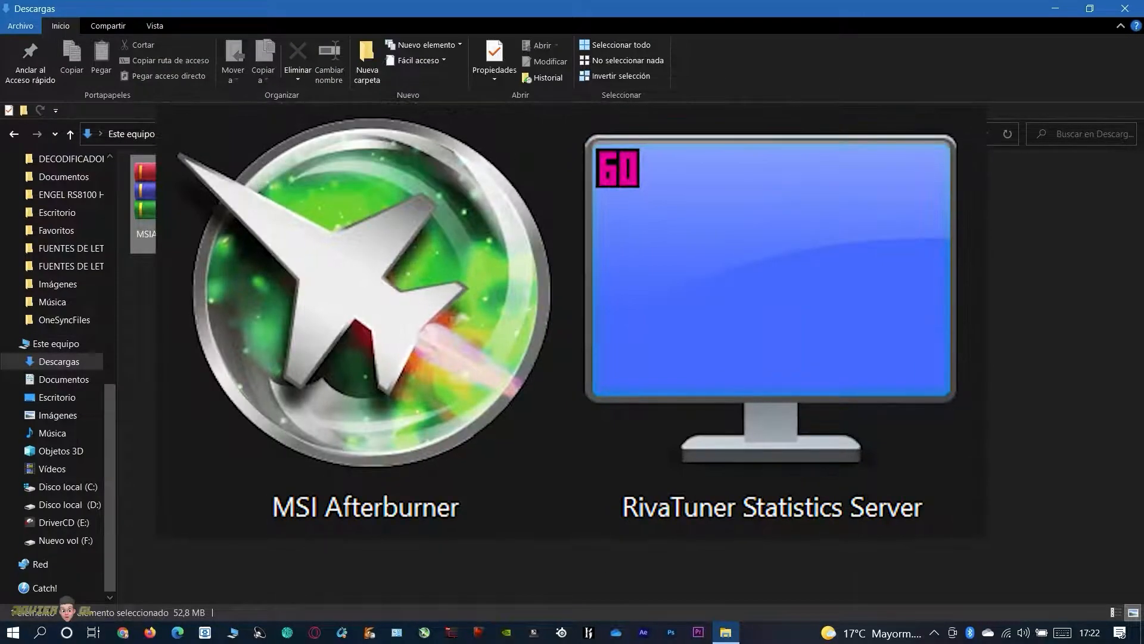
# Extract the MSIAfterburnerSetup archive in the Descargas folder
pyautogui.rightClick(172, 202)
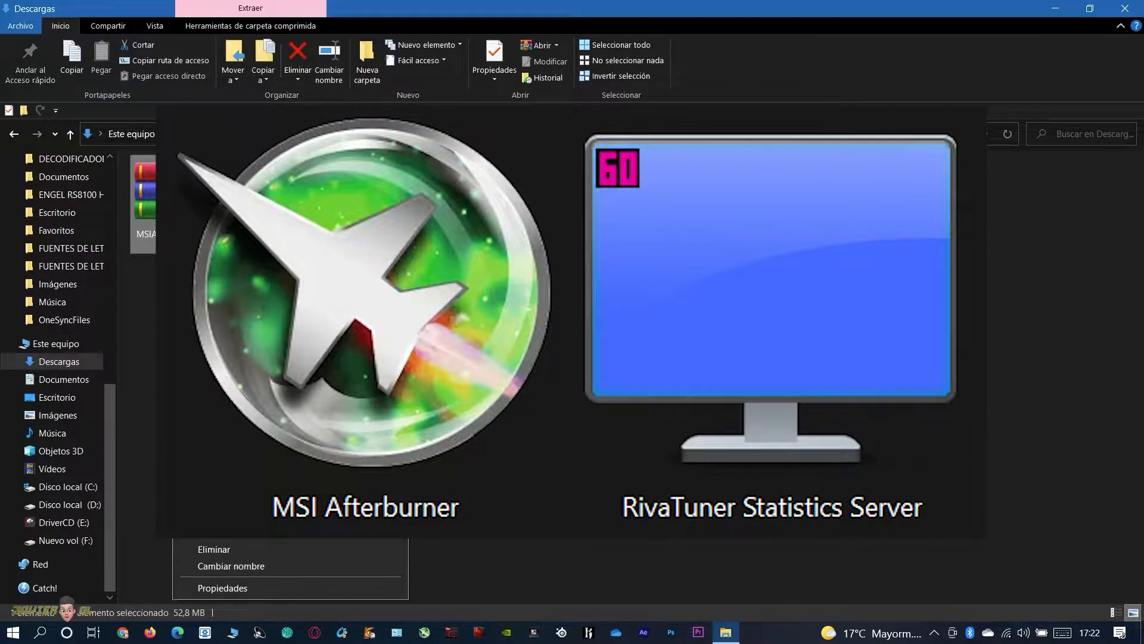
pyautogui.click(256, 263)
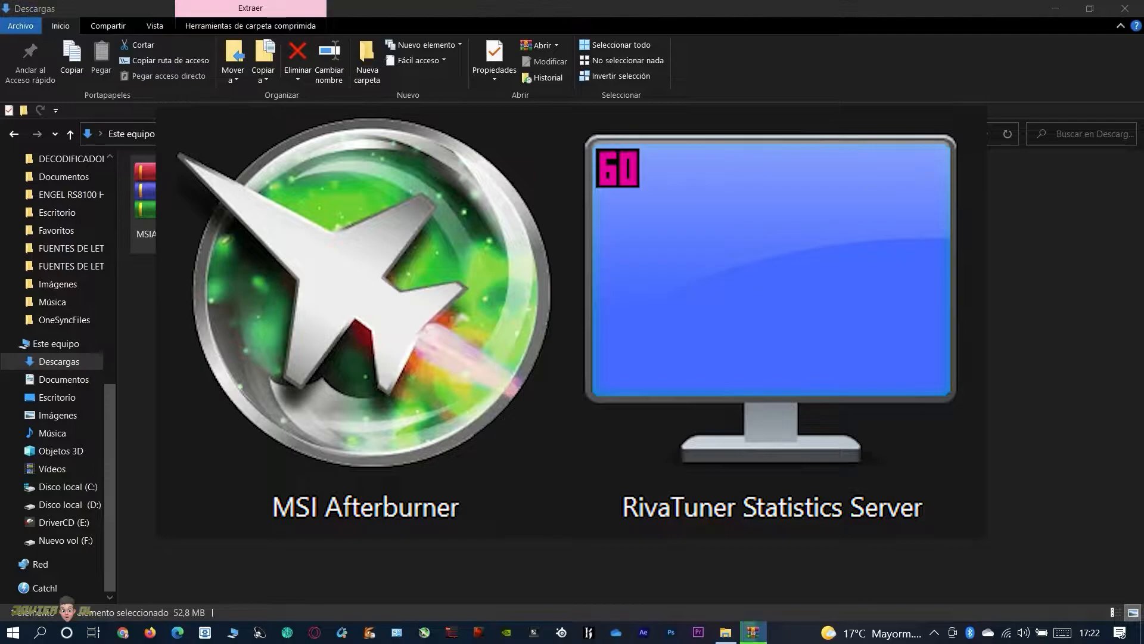
pyautogui.click(296, 234)
# Run MSIAfterburnerSetup464 as administrator and allow it to make changes to the device
pyautogui.rightClick(241, 216)
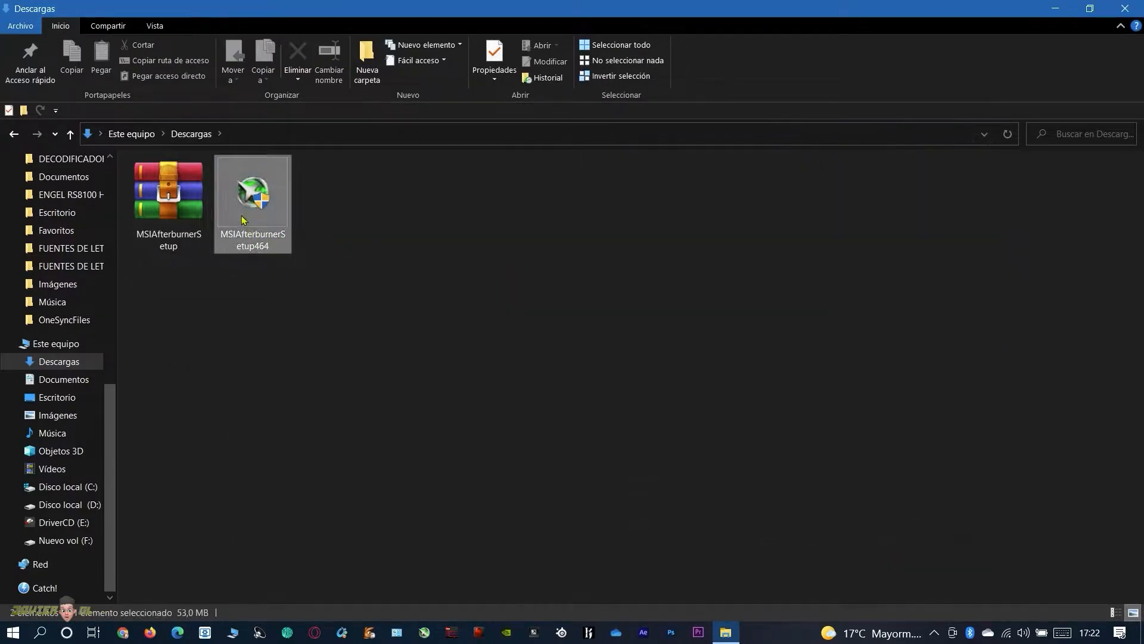
pyautogui.click(347, 196)
pyautogui.rightClick(250, 166)
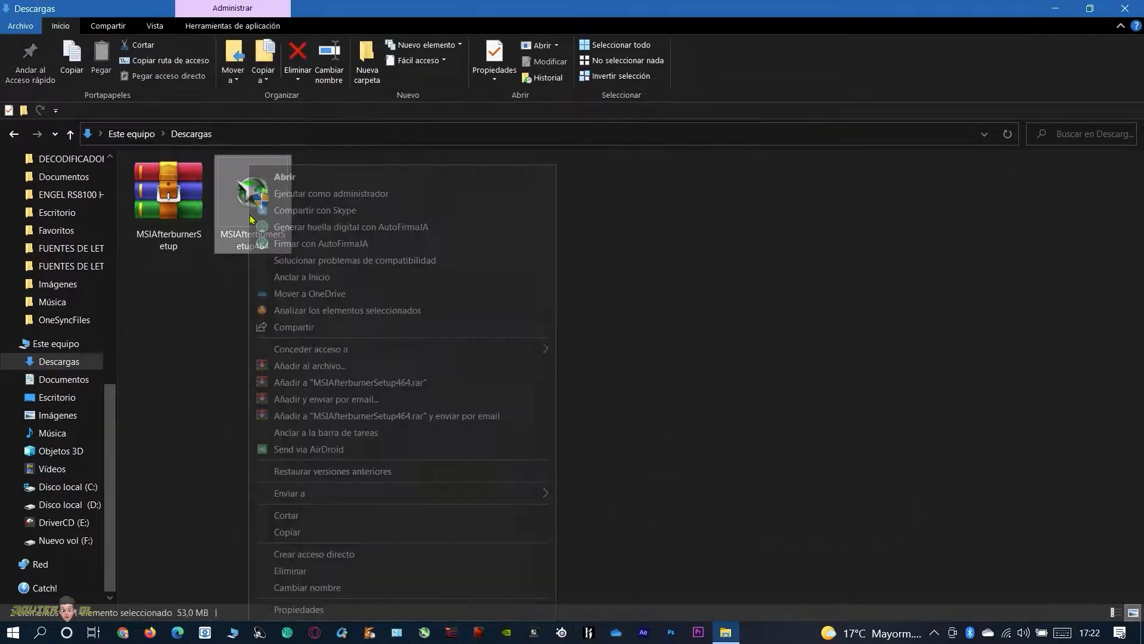
pyautogui.click(307, 195)
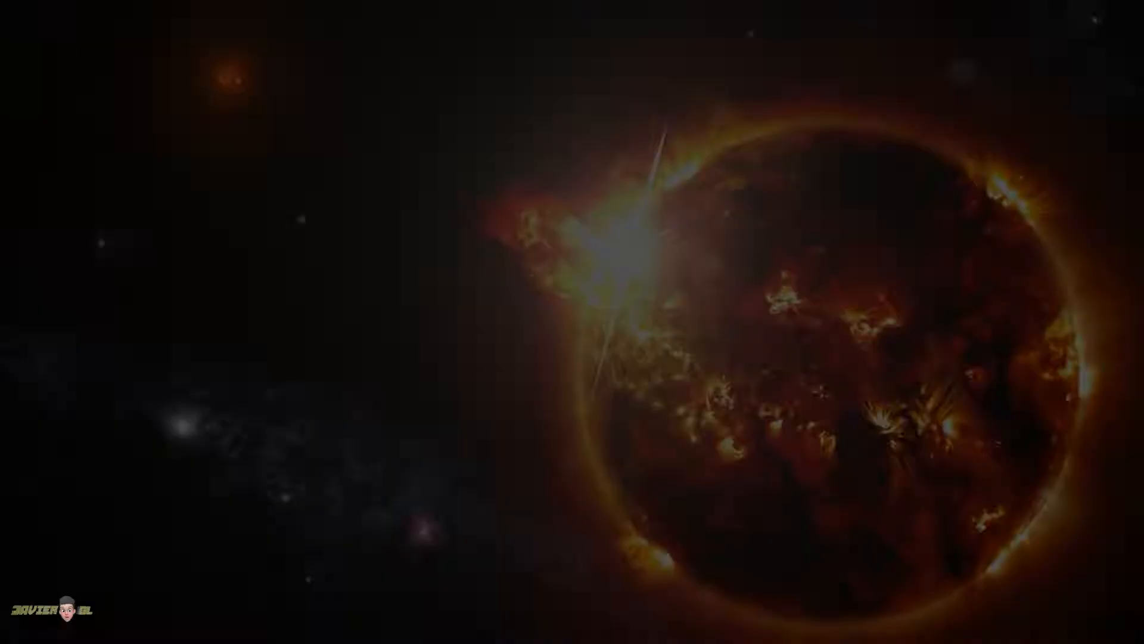
pyautogui.click(544, 415)
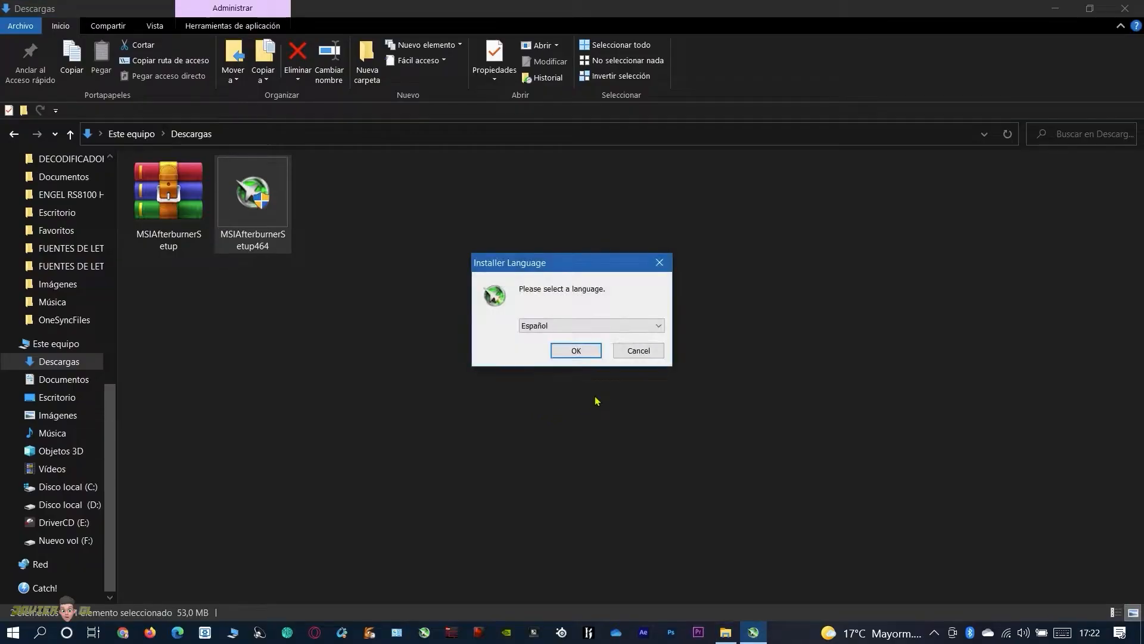
# Choose Español as the installer language and accept the MSI Afterburner licence terms
pyautogui.click(584, 353)
pyautogui.click(650, 435)
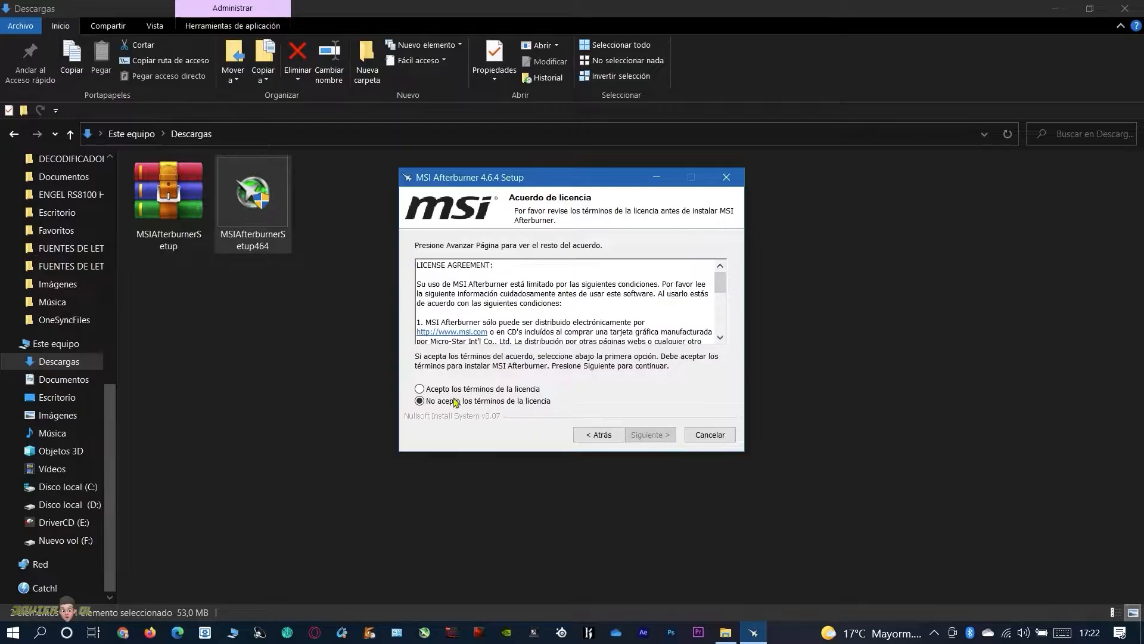
pyautogui.click(420, 389)
pyautogui.click(646, 434)
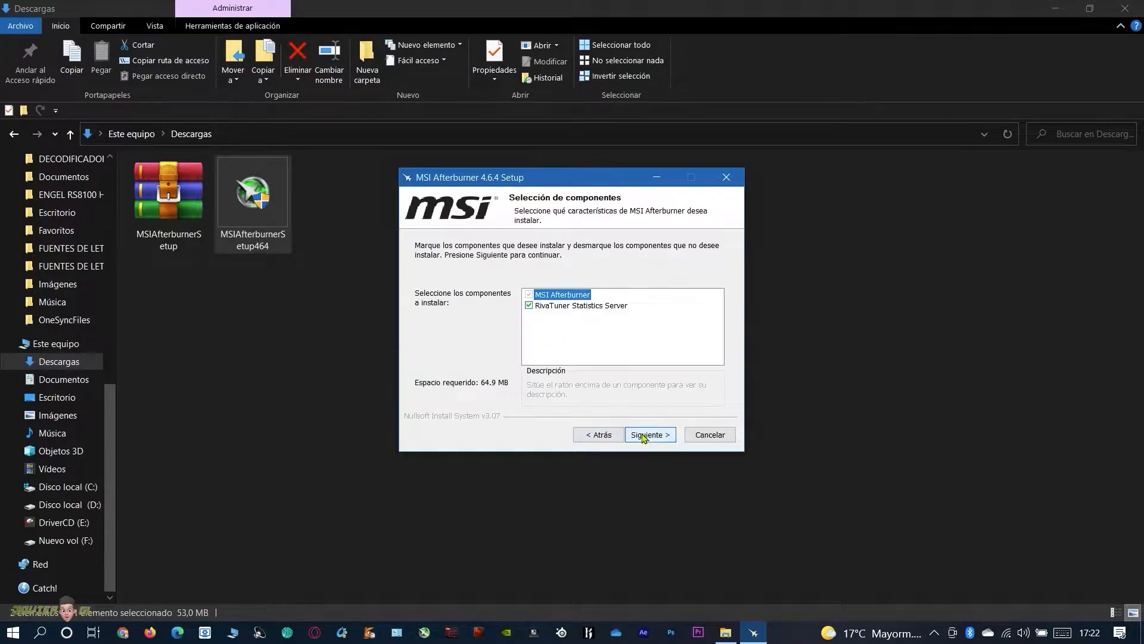
# Install MSI Afterburner with RivaTuner Statistics Server included, using the default destination and Start menu folder
pyautogui.moveTo(575, 310)
pyautogui.click(648, 434)
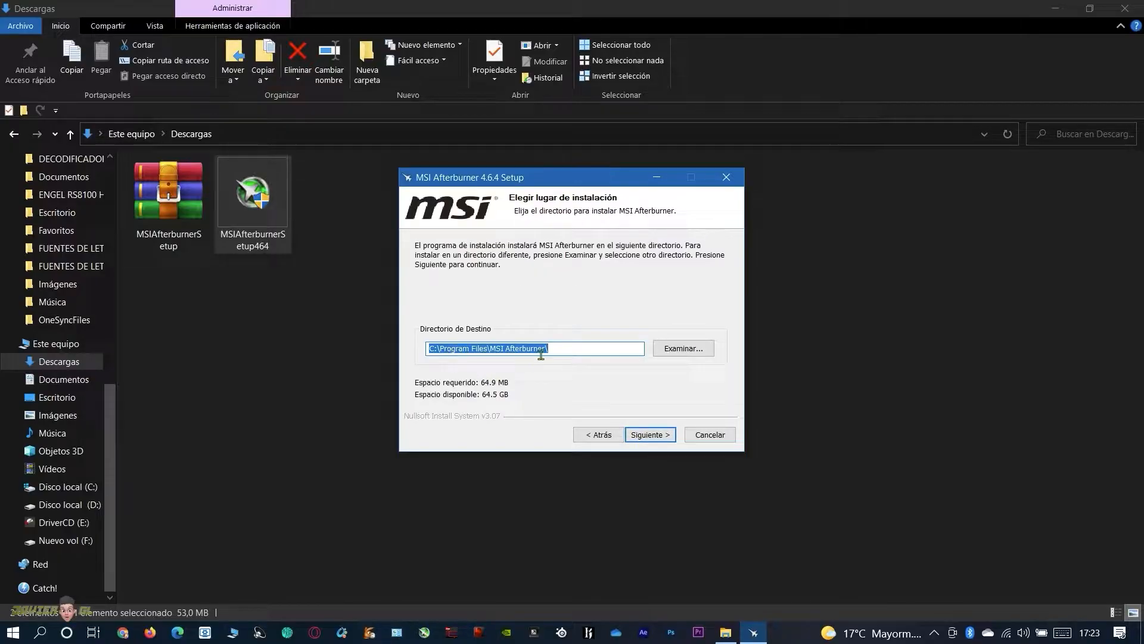
pyautogui.click(643, 433)
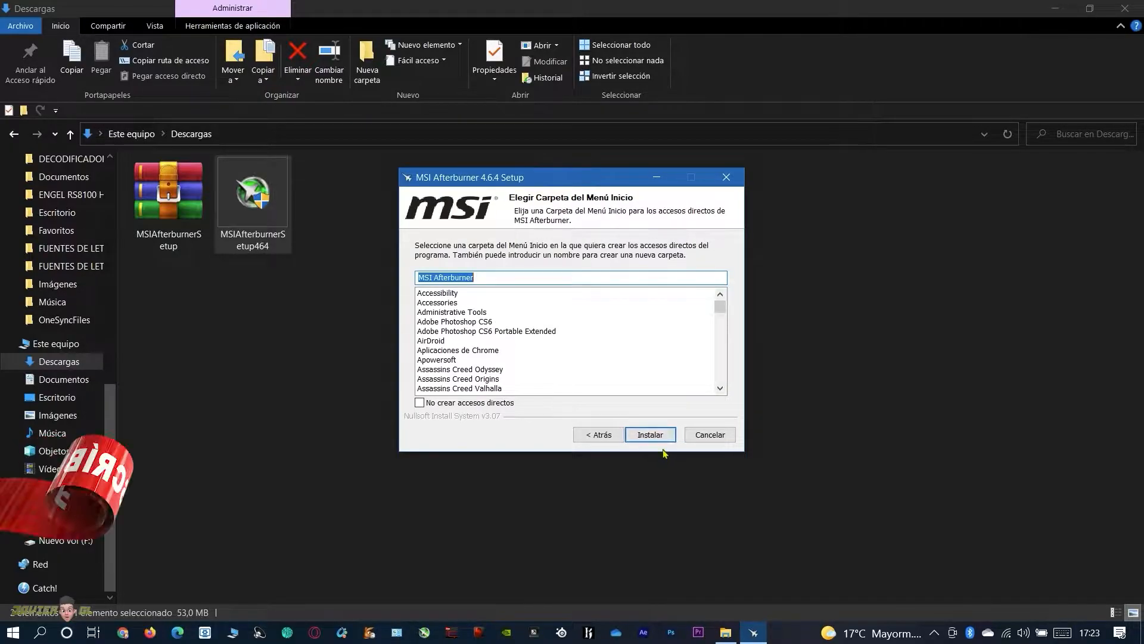
pyautogui.click(656, 436)
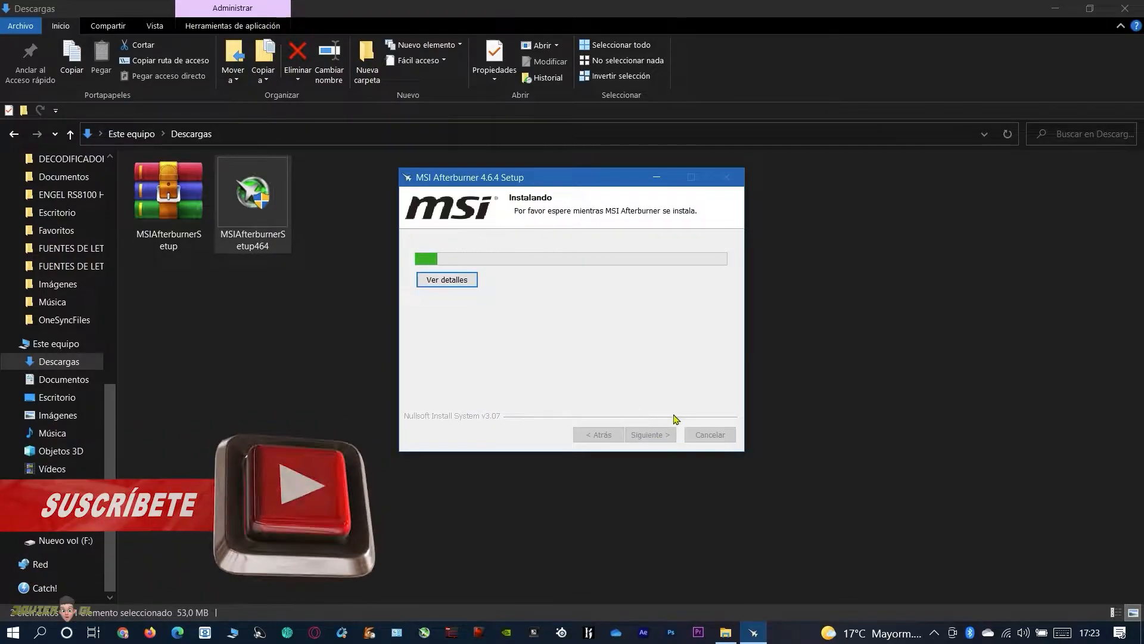
pyautogui.moveTo(729, 634)
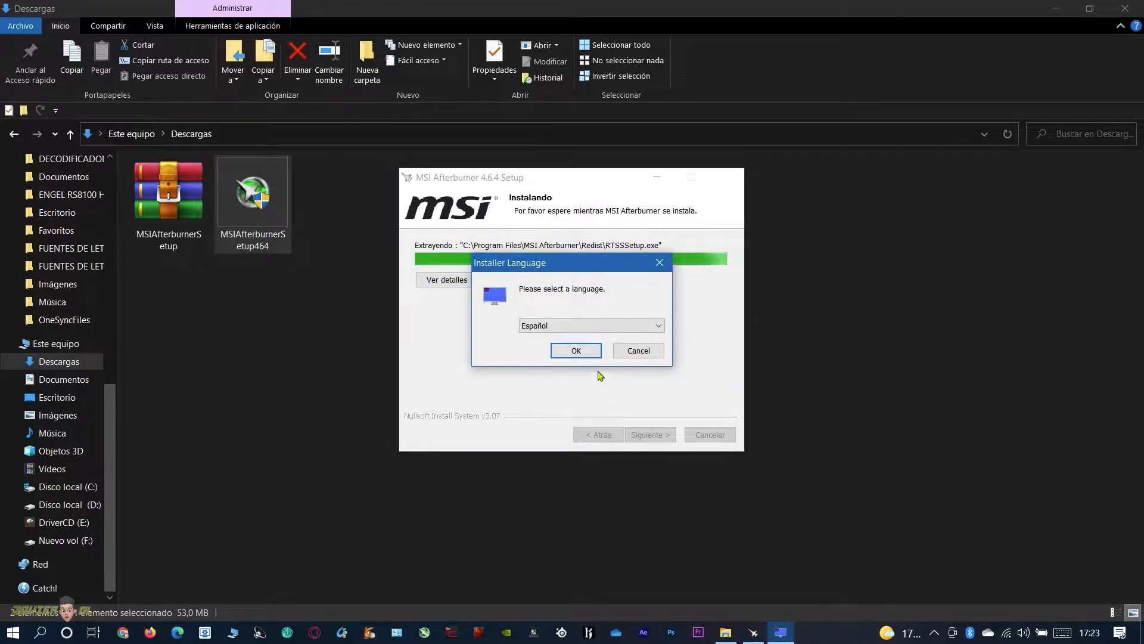
# Start the RivaTuner Statistics Server setup in Español and accept its licence terms
pyautogui.click(576, 351)
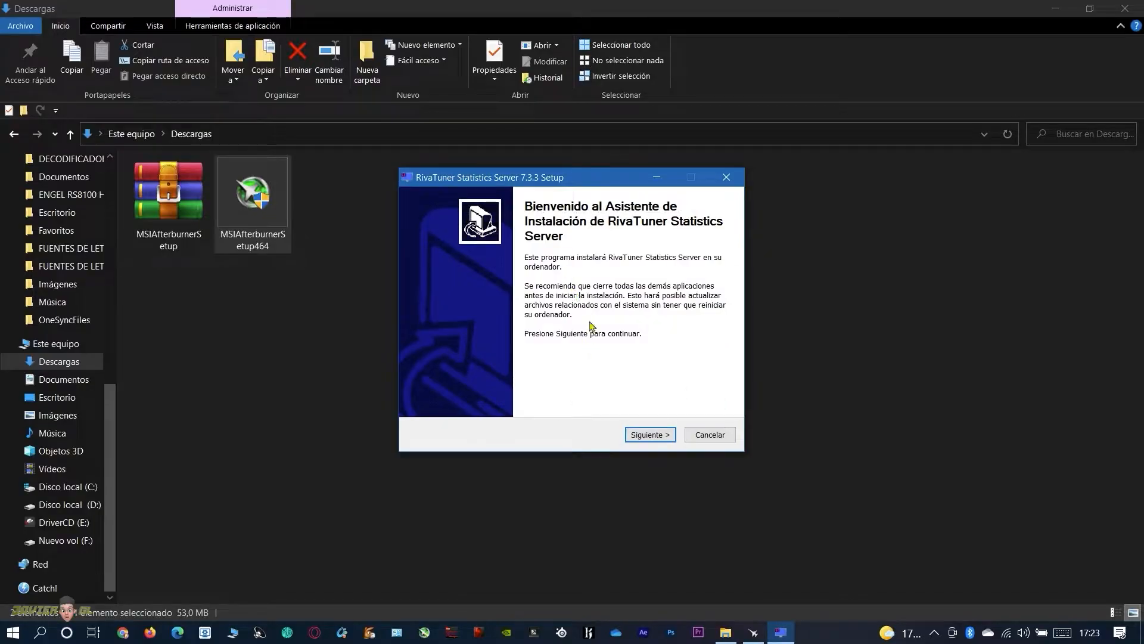
pyautogui.click(649, 435)
pyautogui.click(421, 390)
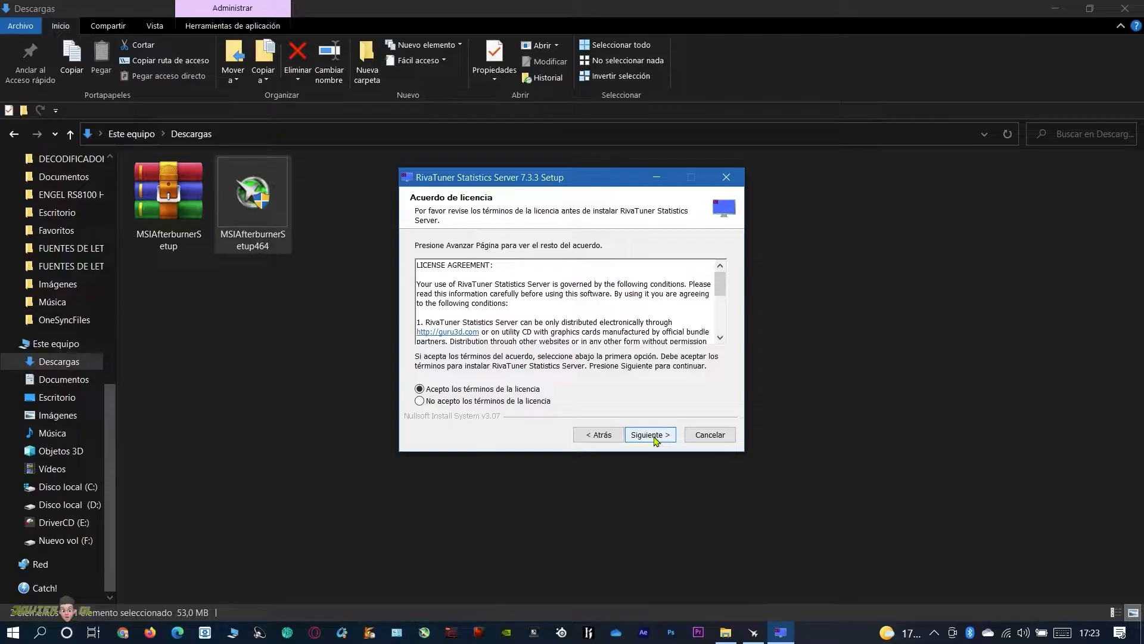
pyautogui.click(654, 438)
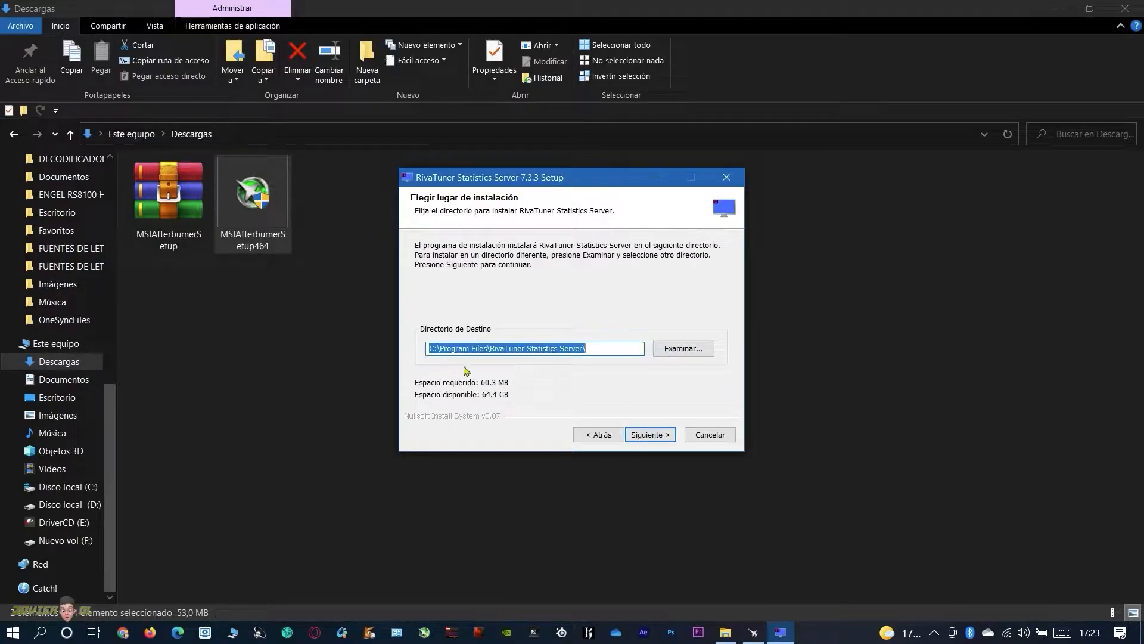
# Install RivaTuner Statistics Server in its default folder and finish both setups, without running MSI Afterburner or viewing its readme
pyautogui.click(644, 440)
pyautogui.click(648, 436)
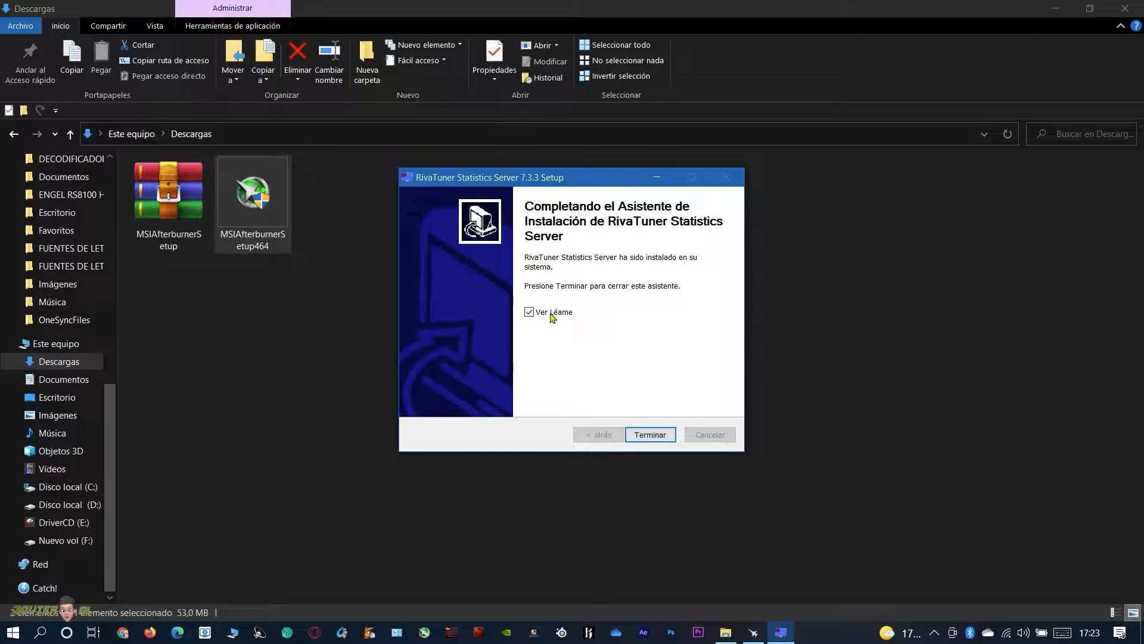
pyautogui.click(654, 435)
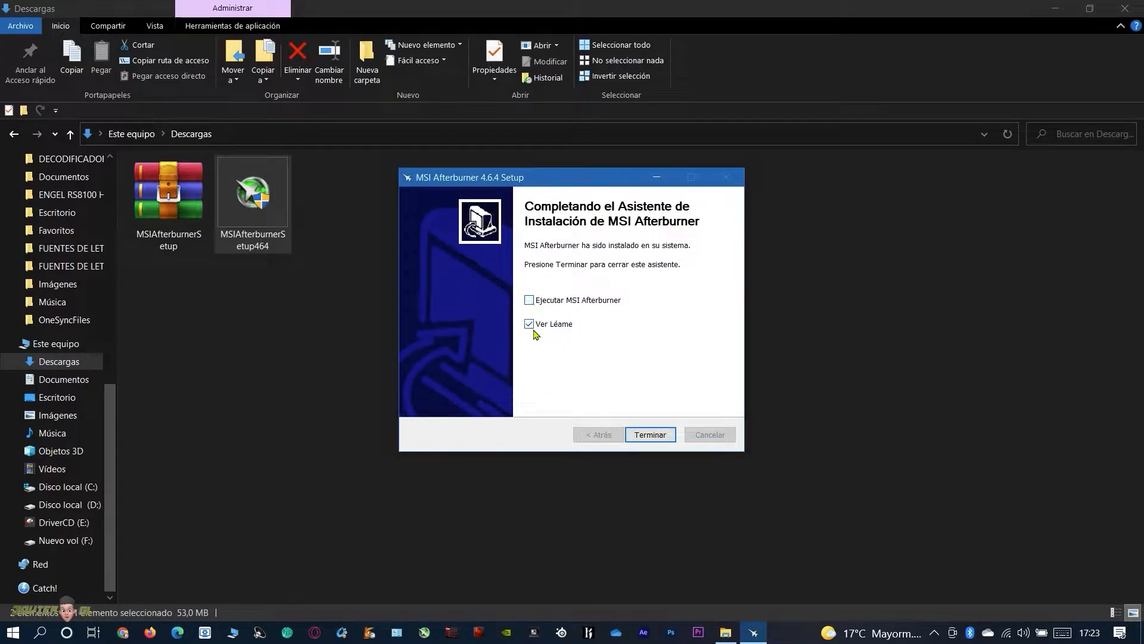
pyautogui.click(650, 434)
# Delete the MSIAfterburnerSetup archive and the MSIAfterburnerSetup464 installer from Descargas and close the folder
pyautogui.moveTo(592, 378); pyautogui.dragTo(185, 205)
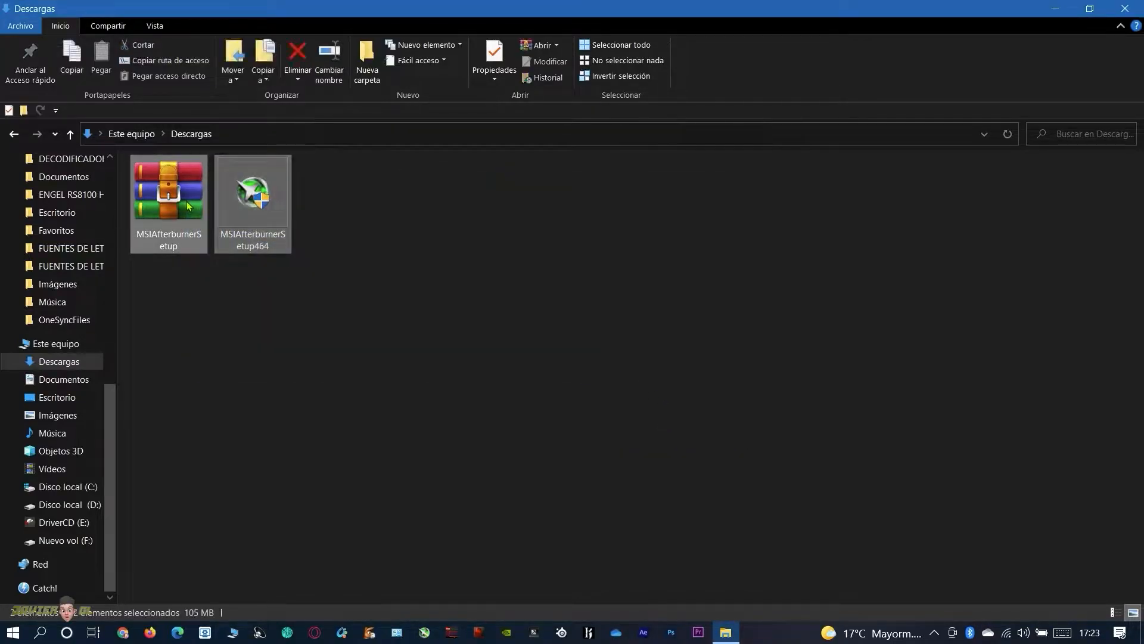
pyautogui.rightClick(186, 204)
pyautogui.click(256, 486)
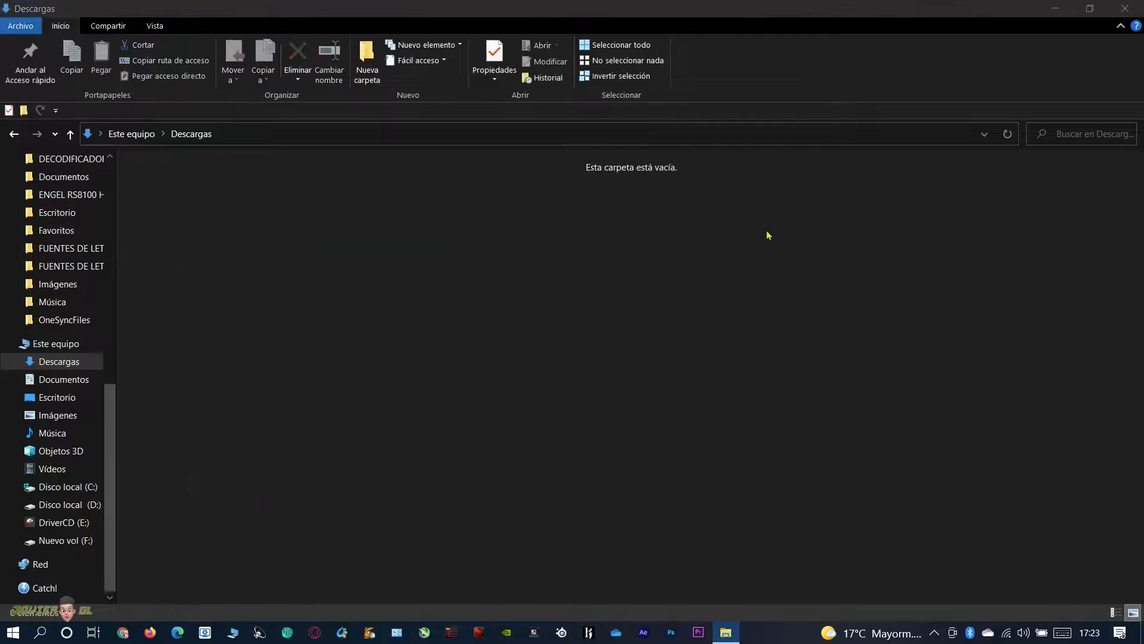
pyautogui.click(1134, 9)
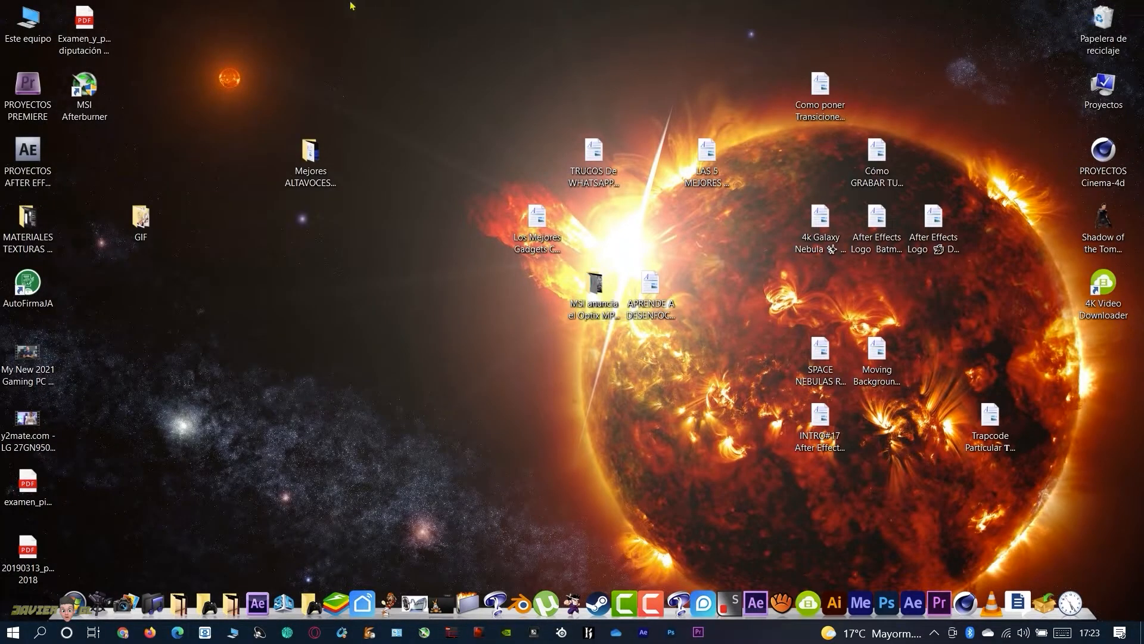
# Launch God of War from the desktop game dock and allow GoW.exe to make changes
pyautogui.moveTo(456, 3)
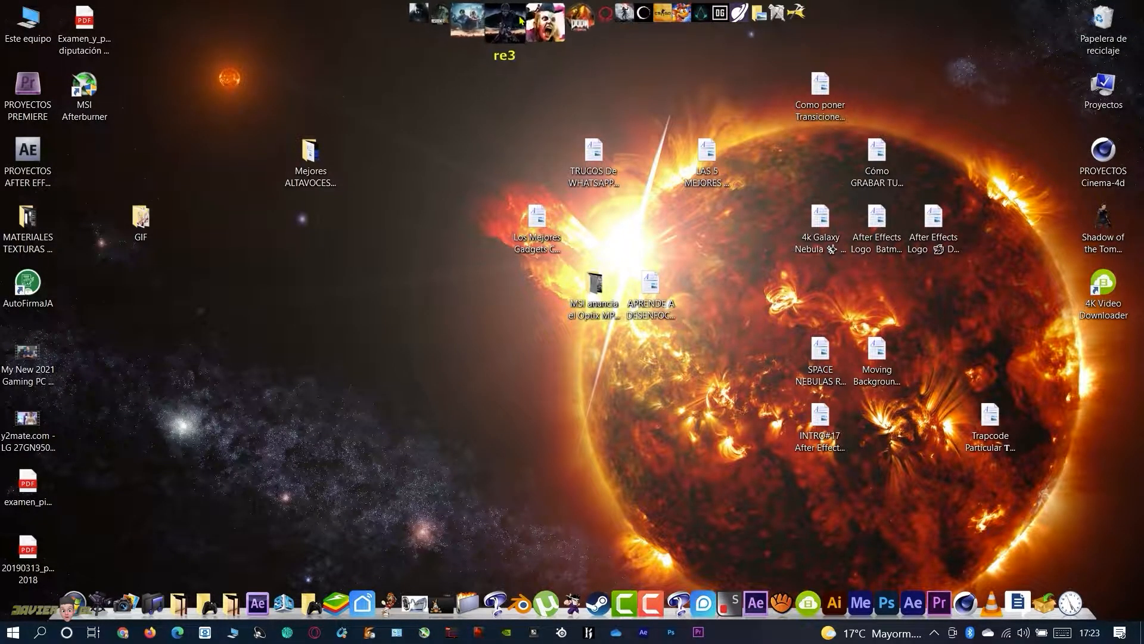
pyautogui.click(582, 24)
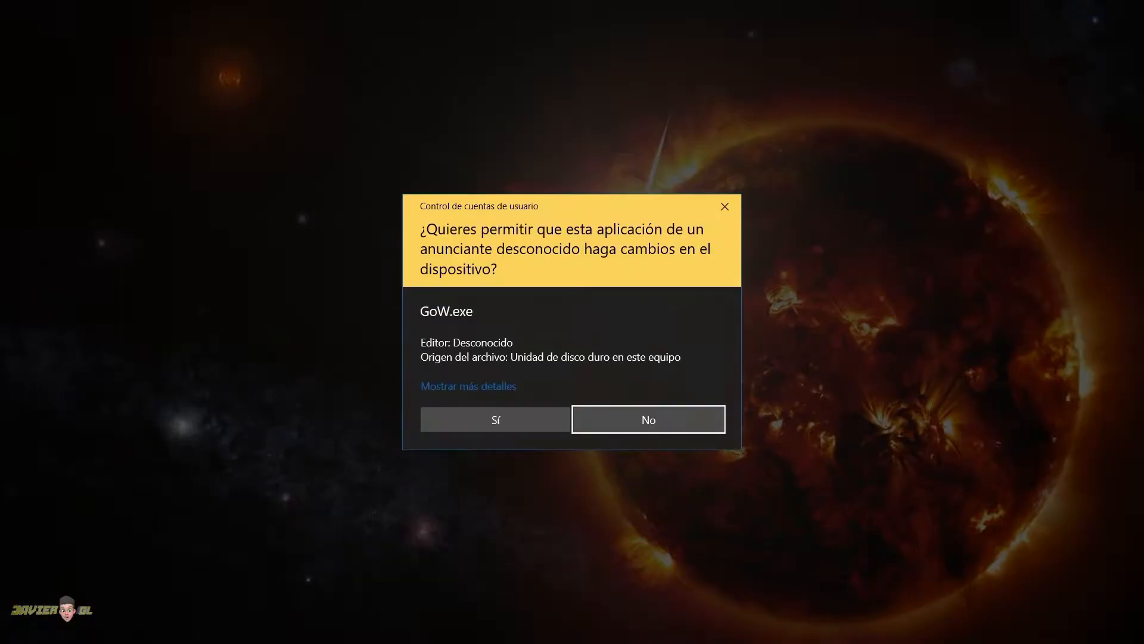
pyautogui.click(514, 427)
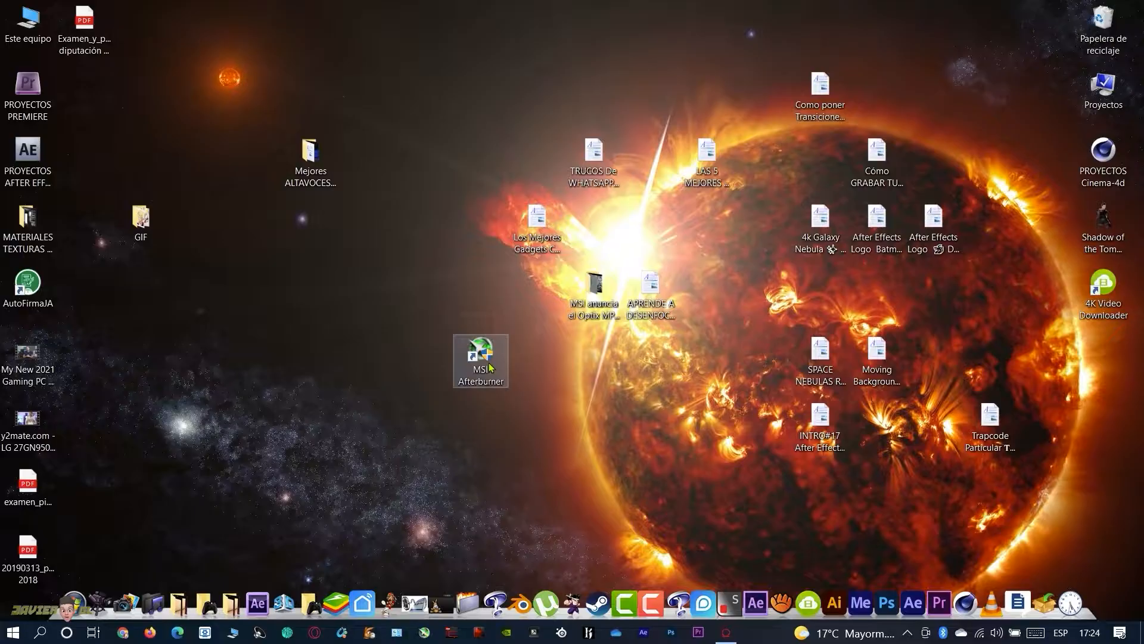
# Launch MSI Afterburner with permission to make changes and place its window over the running God of War game
pyautogui.doubleClick(491, 363)
pyautogui.click(495, 416)
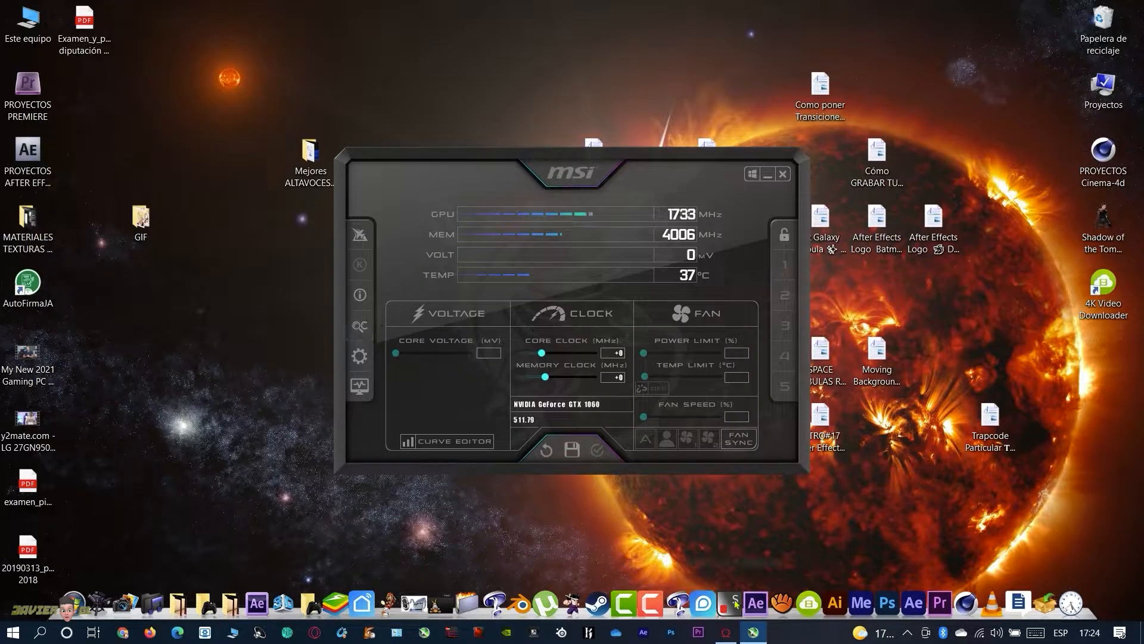
pyautogui.click(726, 631)
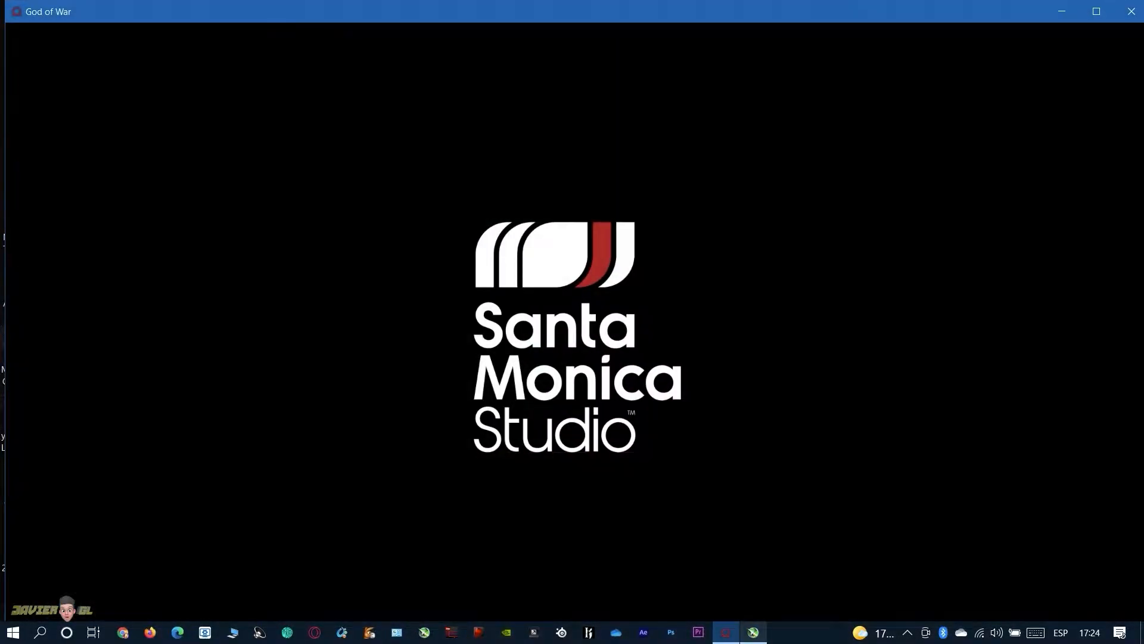
pyautogui.click(752, 630)
pyautogui.moveTo(575, 159); pyautogui.dragTo(824, 123)
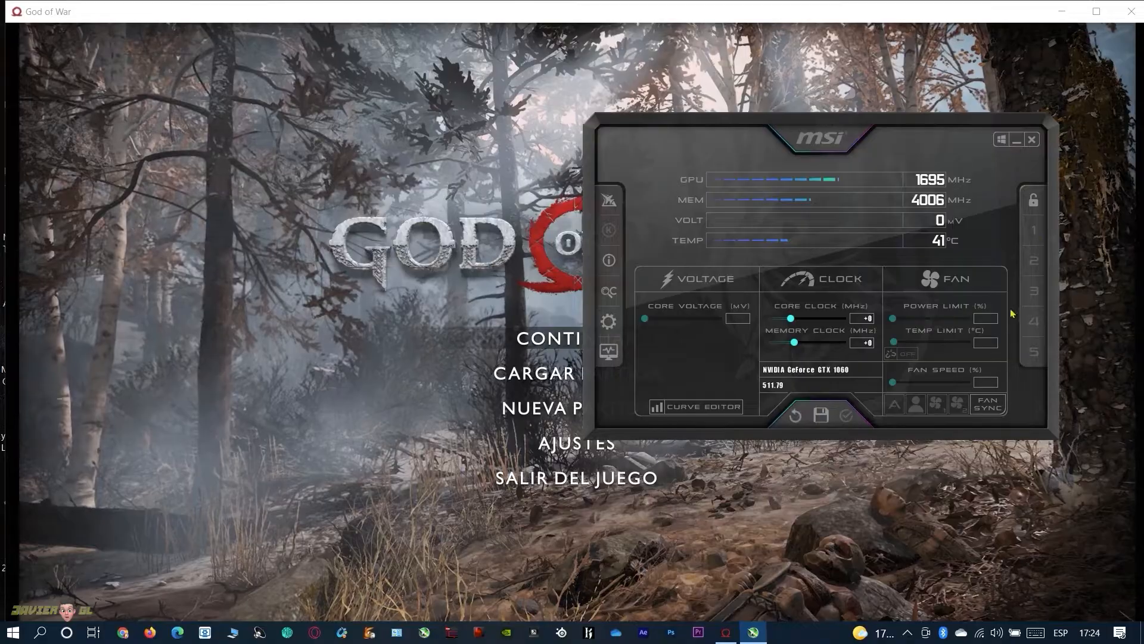
# Open the MSI Afterburner properties and choose the MSI Big Navi Afterburner skin by Drerex Design for the user interface
pyautogui.click(613, 329)
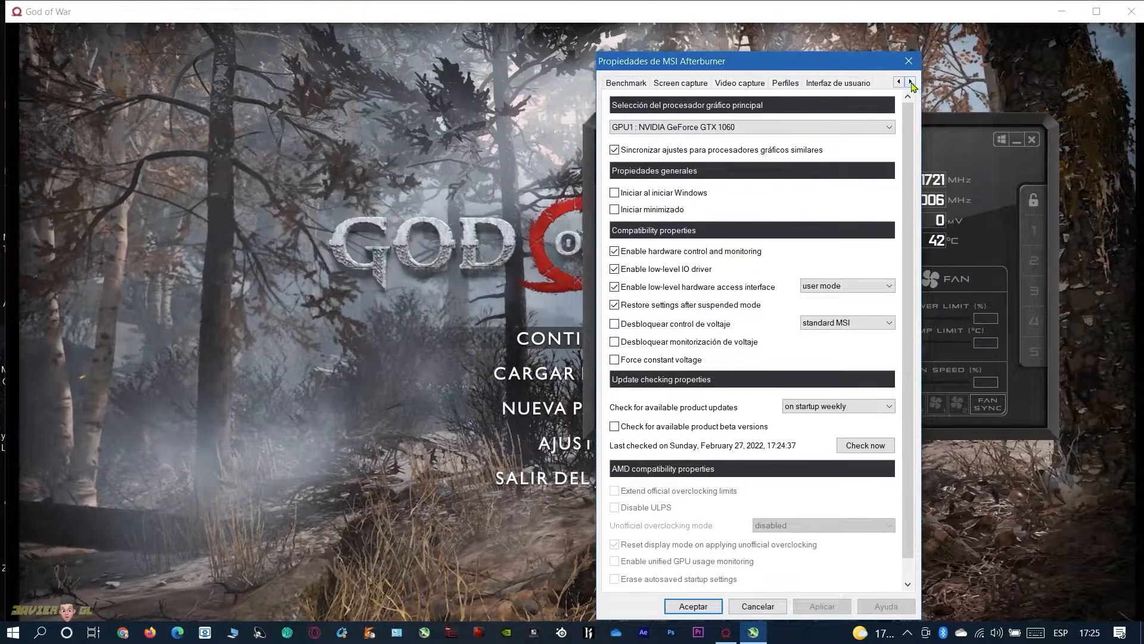
pyautogui.click(839, 84)
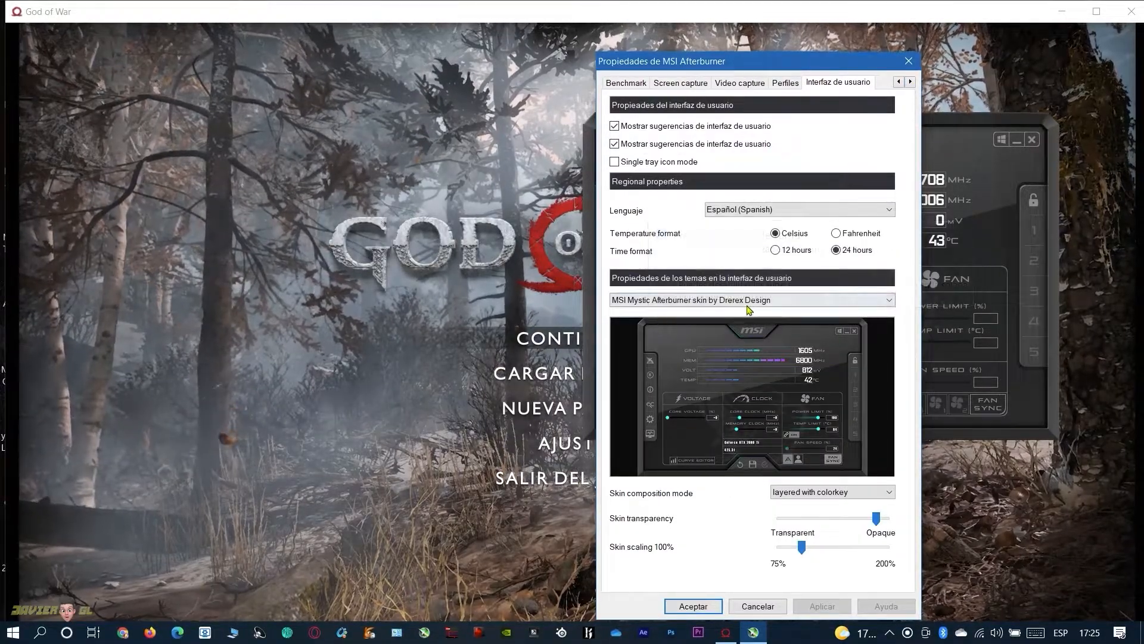
pyautogui.click(802, 305)
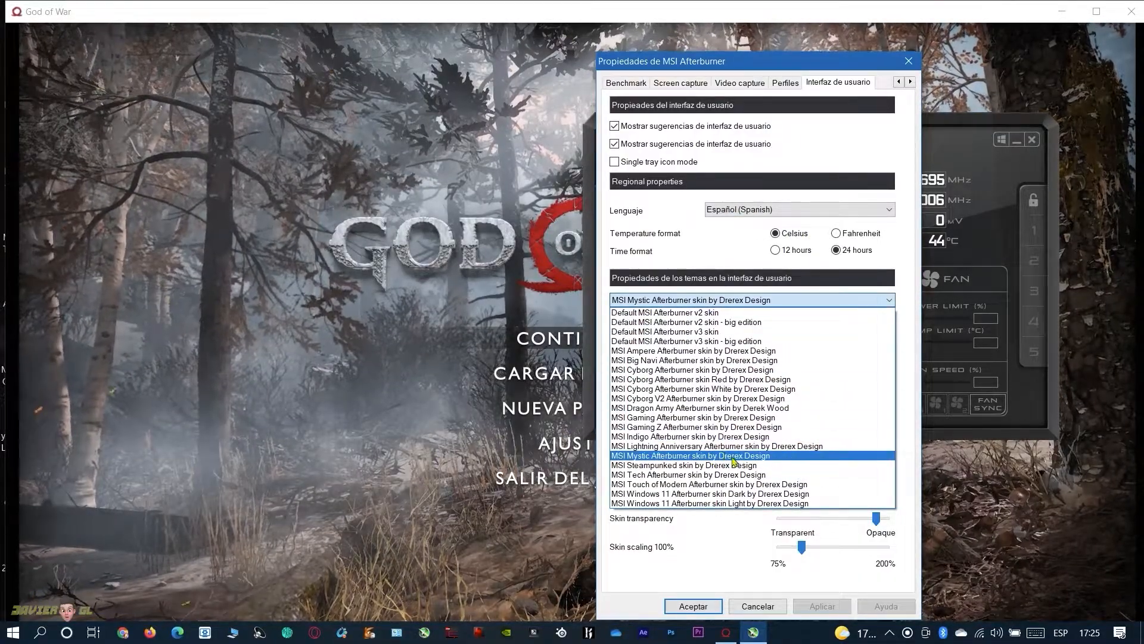
pyautogui.click(746, 361)
# Try the Default MSI Afterburner v3, MSI Cyborg White and MSI Gaming skins for the user interface
pyautogui.click(749, 305)
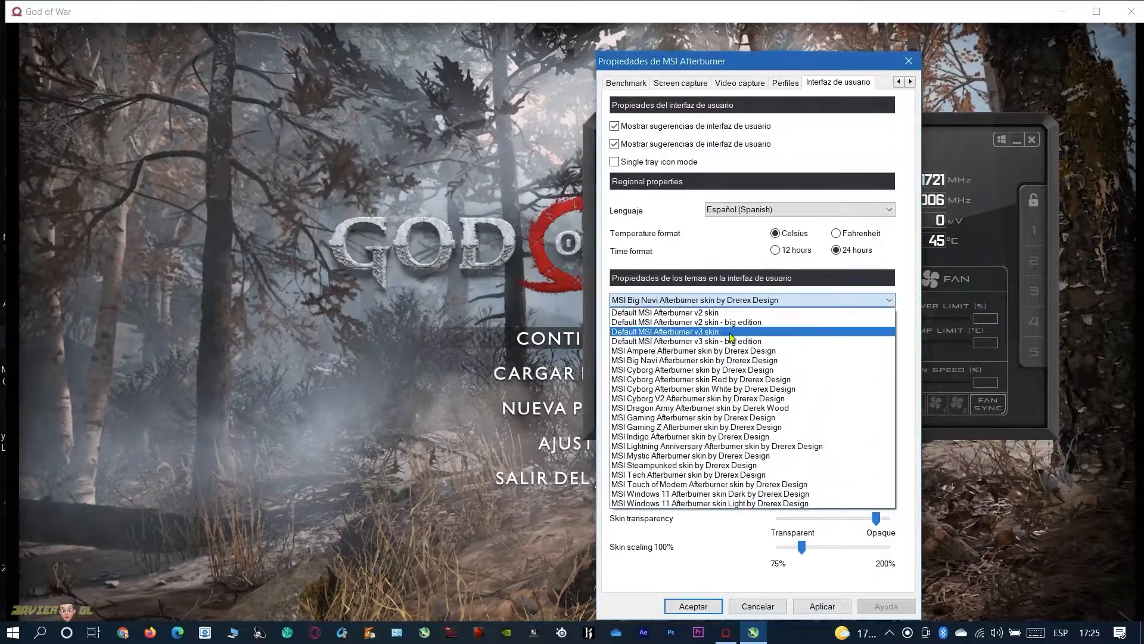
pyautogui.click(731, 331)
pyautogui.click(739, 301)
pyautogui.click(738, 389)
pyautogui.click(736, 302)
pyautogui.click(736, 410)
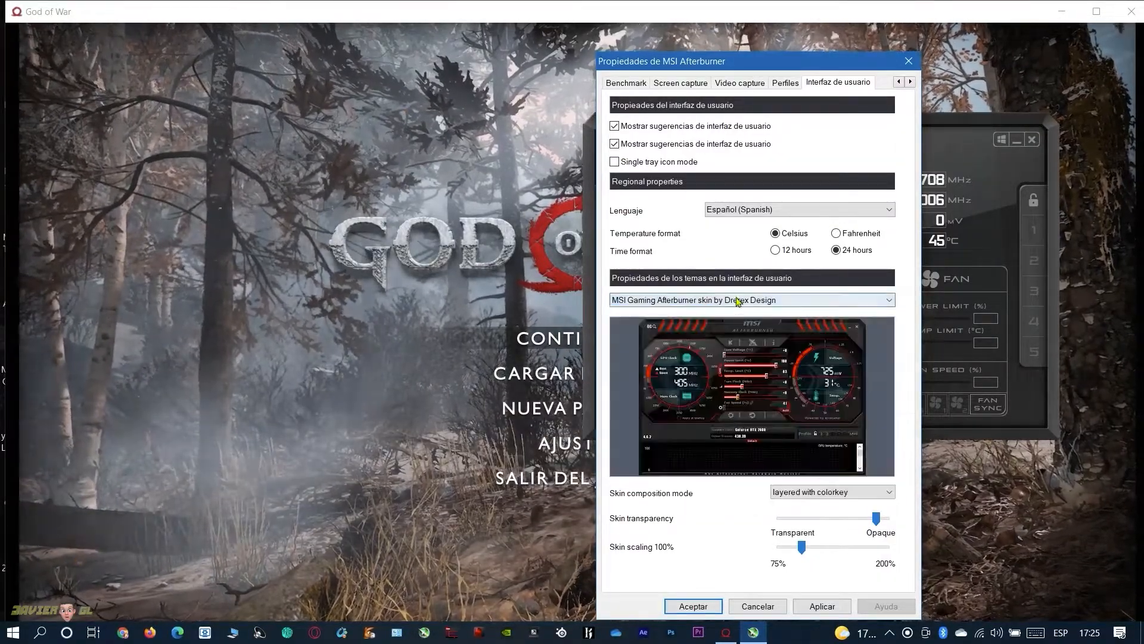
# Choose the MSI Mystic Afterburner skin by Drerex Design and apply it to the user interface
pyautogui.click(738, 301)
pyautogui.click(738, 456)
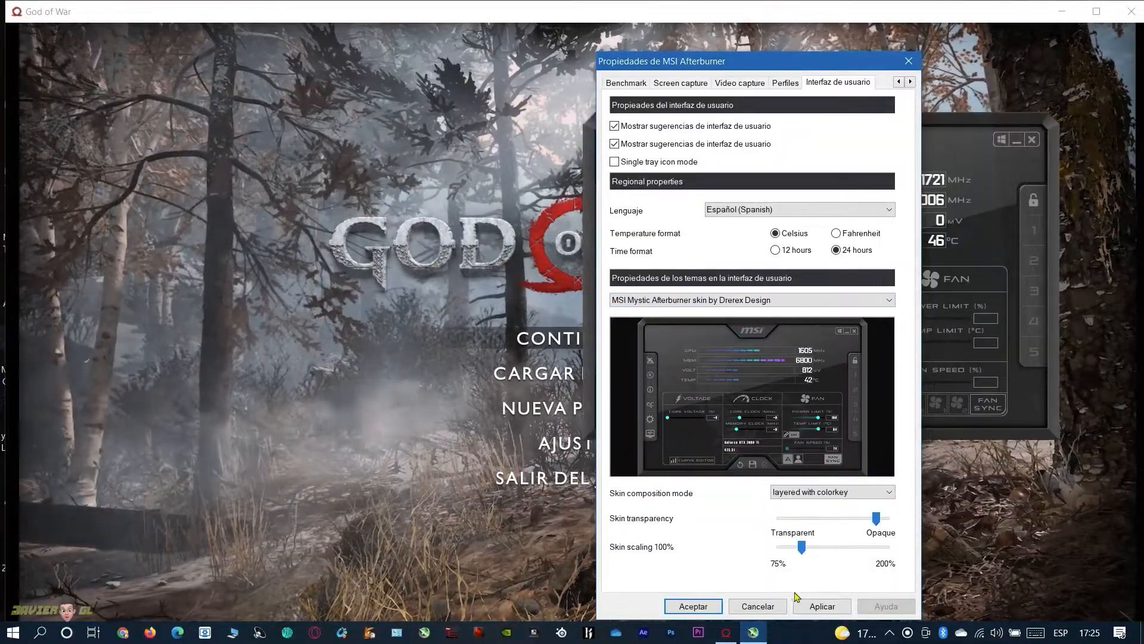
pyautogui.click(817, 611)
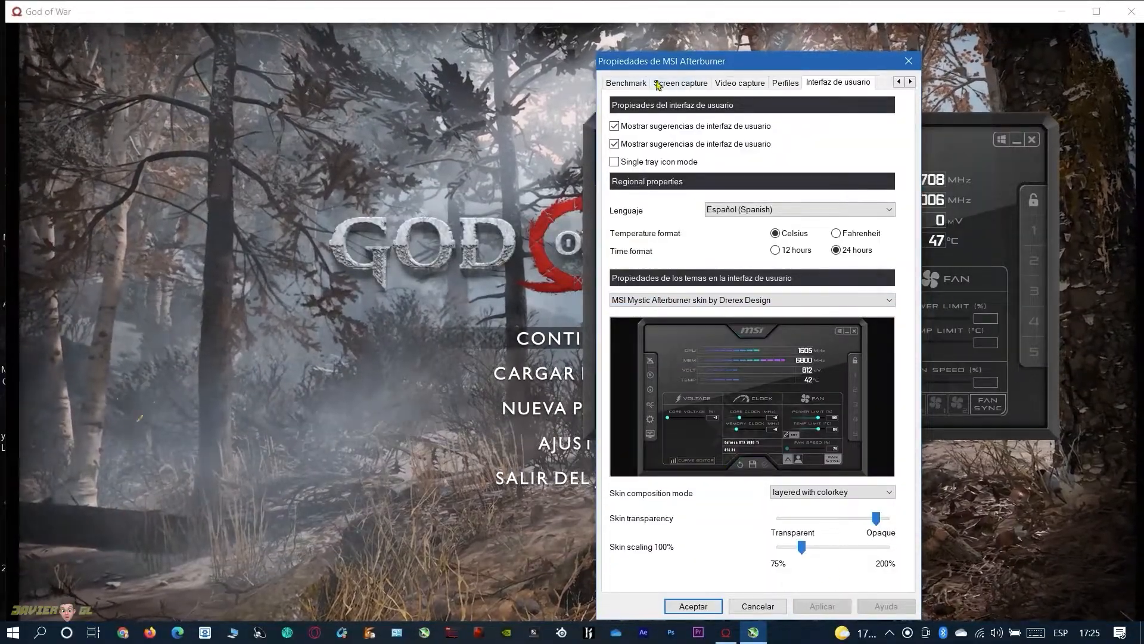
# In the monitoring properties, activate and select the Temperatura GPU, Carga de la GPU, FB usage and Uso de la memoria graphs
pyautogui.click(898, 82)
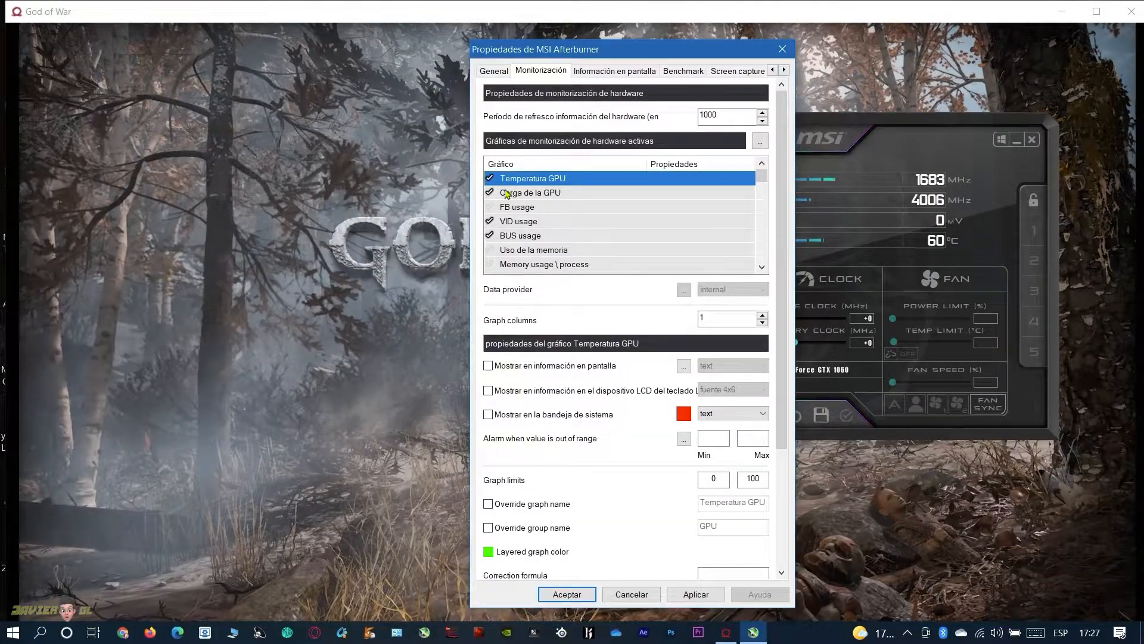
pyautogui.keyDown('shift'); pyautogui.click(506, 193); pyautogui.keyUp('shift')
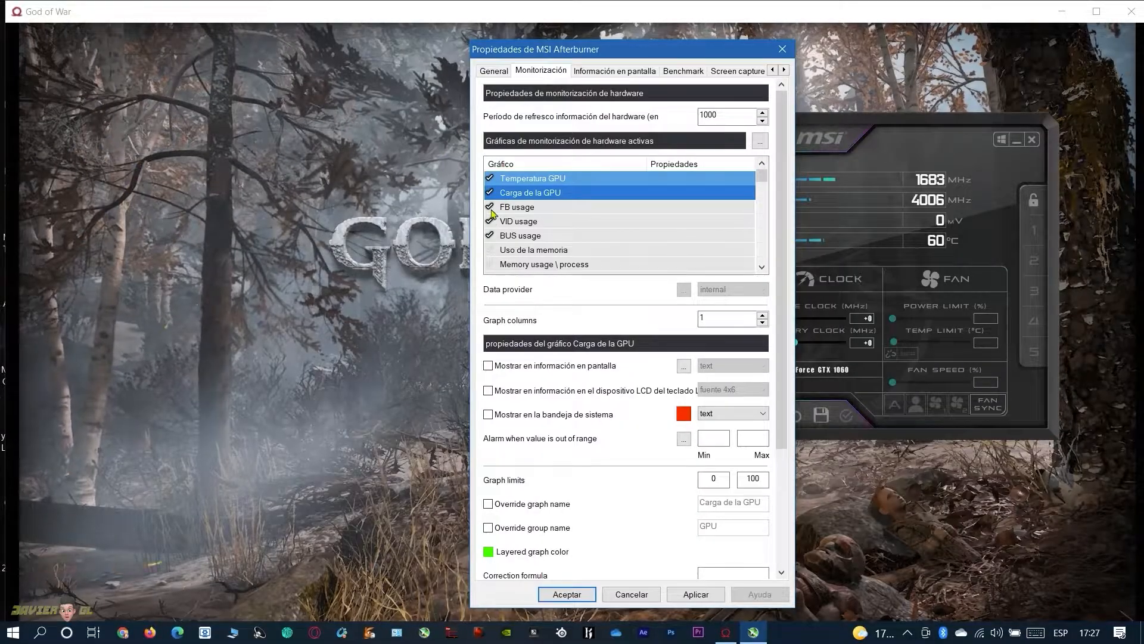
pyautogui.keyDown('shift'); pyautogui.click(500, 209); pyautogui.keyUp('shift')
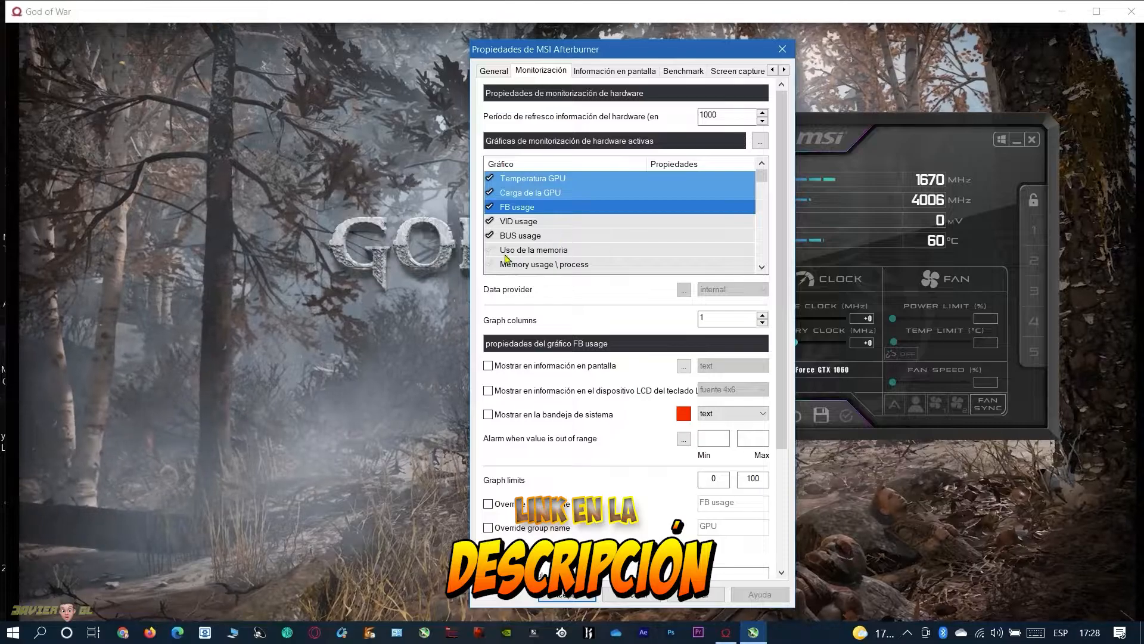
pyautogui.keyDown('ctrl'); pyautogui.click(518, 250); pyautogui.keyUp('ctrl')
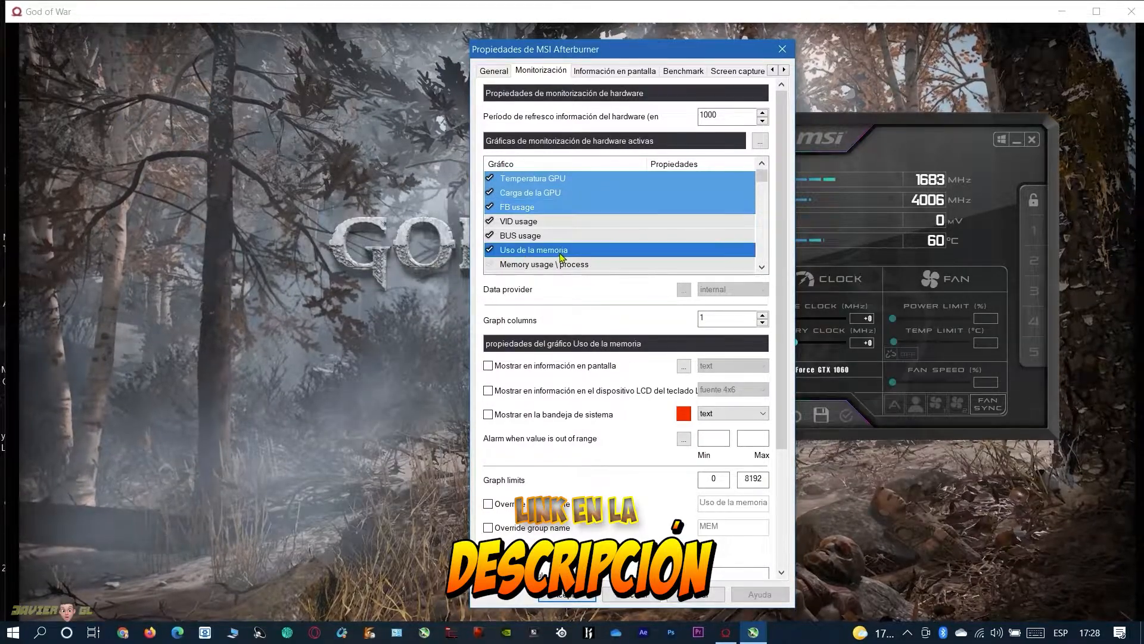
# Activate the Reloj del núcleo, Reloj de la memoria and Power graphs and add them to the selection
pyautogui.click(762, 268)
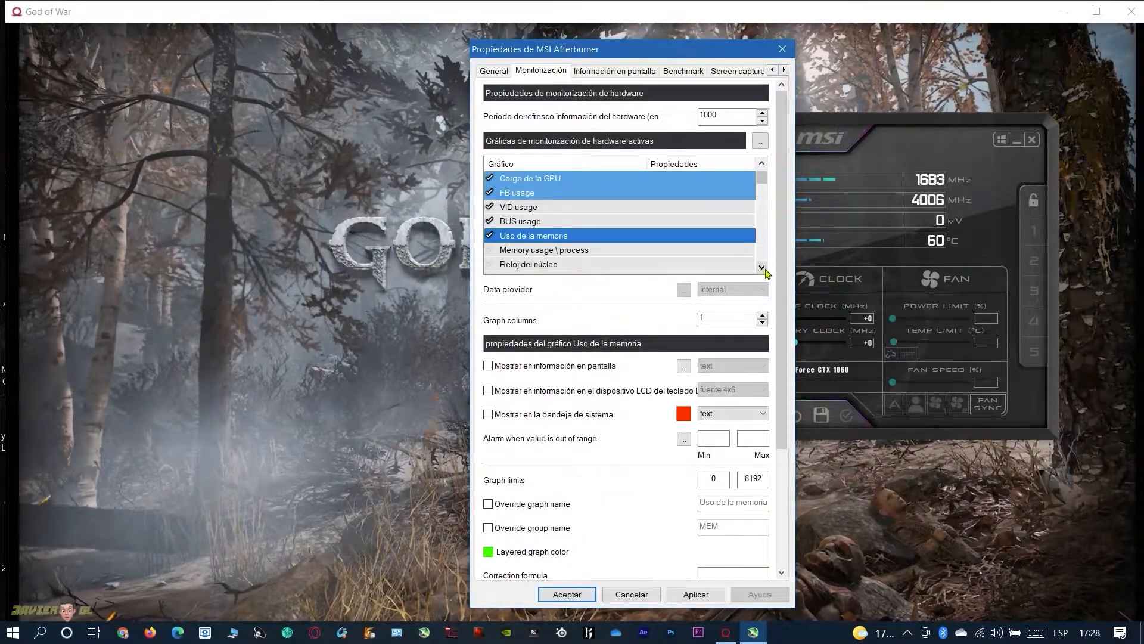
pyautogui.click(762, 268)
pyautogui.click(762, 268)
pyautogui.click(763, 268)
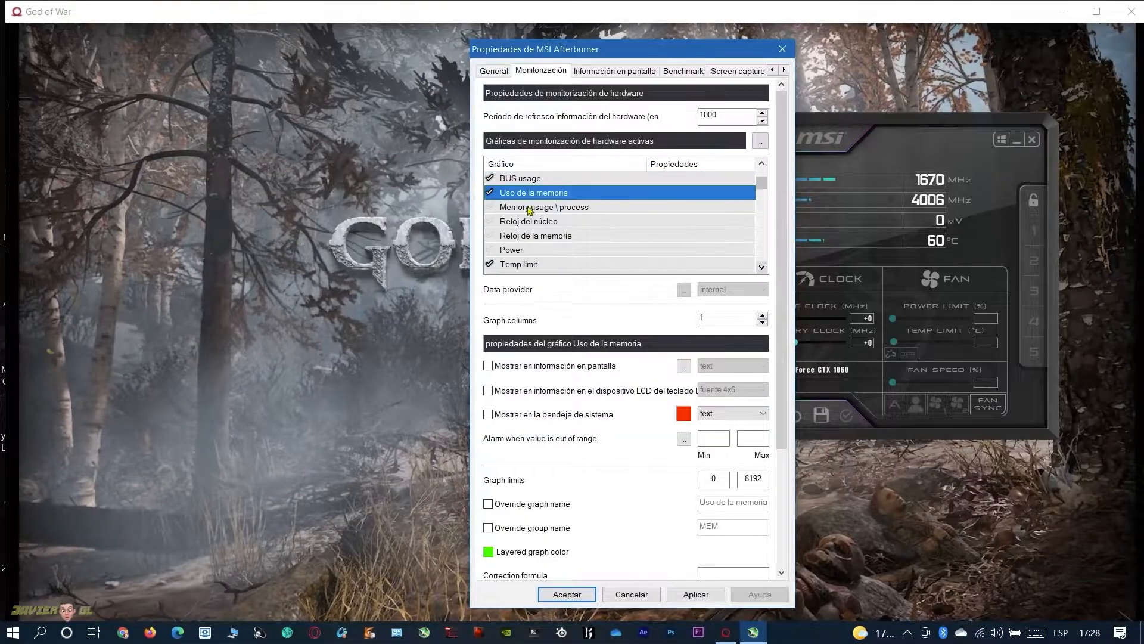
pyautogui.keyDown('ctrl'); pyautogui.click(516, 223); pyautogui.keyUp('ctrl')
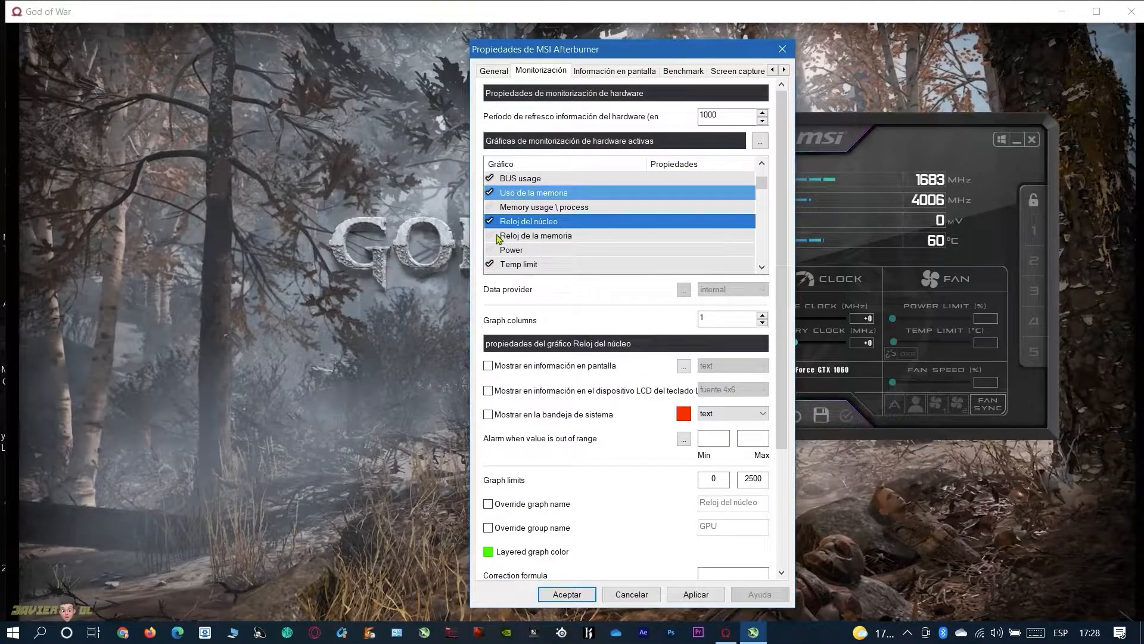
pyautogui.keyDown('ctrl'); pyautogui.click(516, 240); pyautogui.keyUp('ctrl')
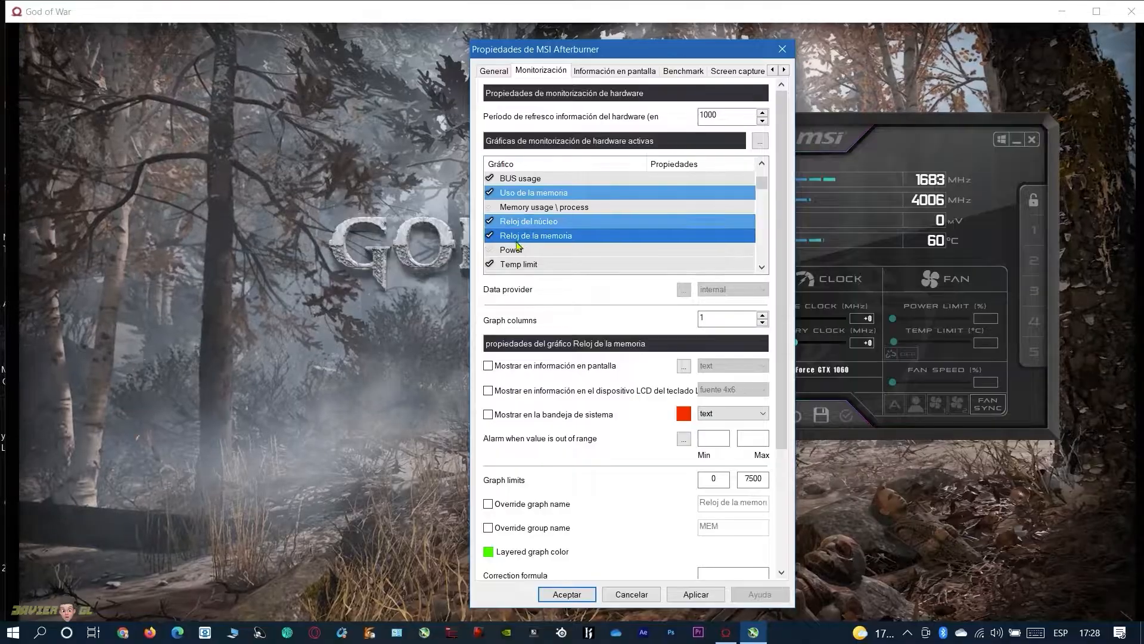
pyautogui.keyDown('ctrl'); pyautogui.click(512, 250); pyautogui.keyUp('ctrl')
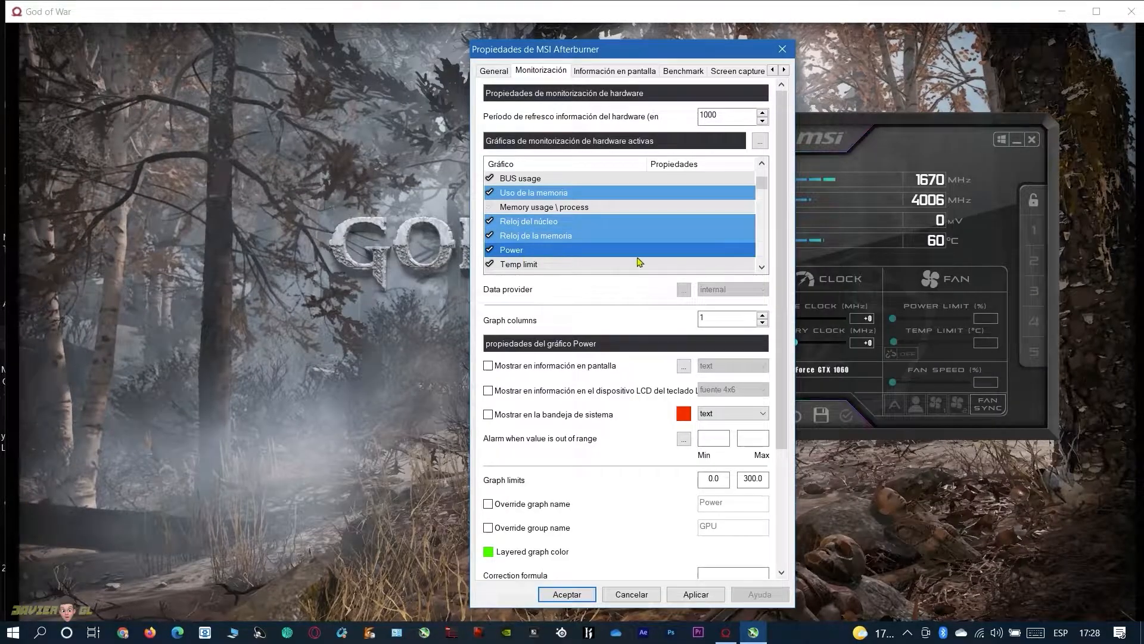
# Activate the CPU1 temperature graph and add it to the selected monitoring graphs
pyautogui.click(762, 268)
pyautogui.click(762, 268)
pyautogui.click(762, 268)
pyautogui.click(762, 268)
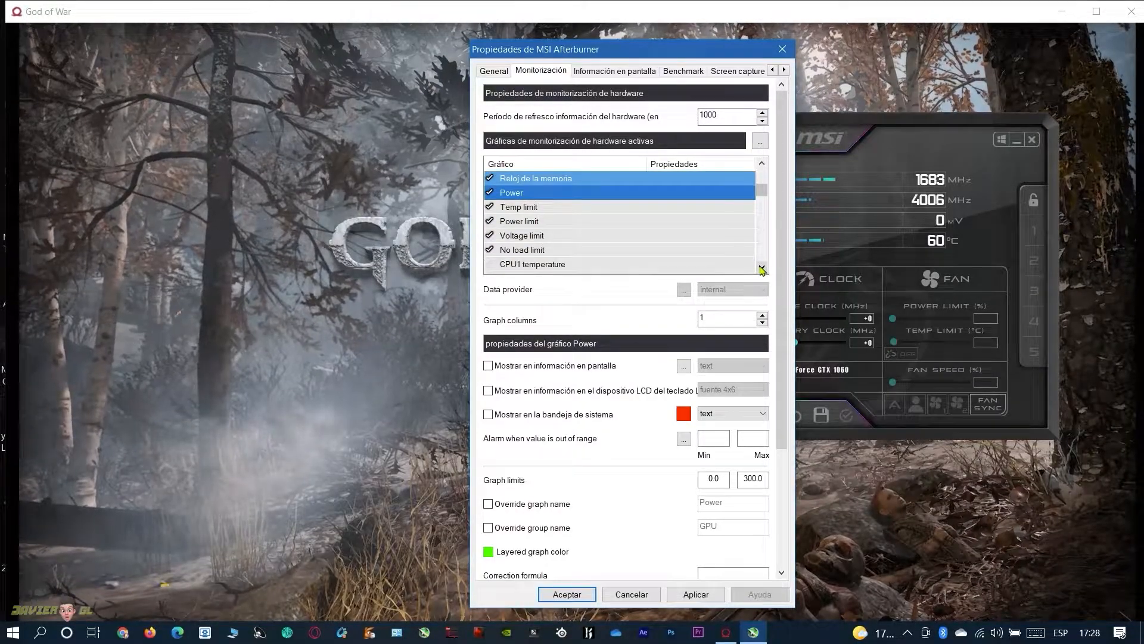
pyautogui.click(762, 269)
pyautogui.click(762, 268)
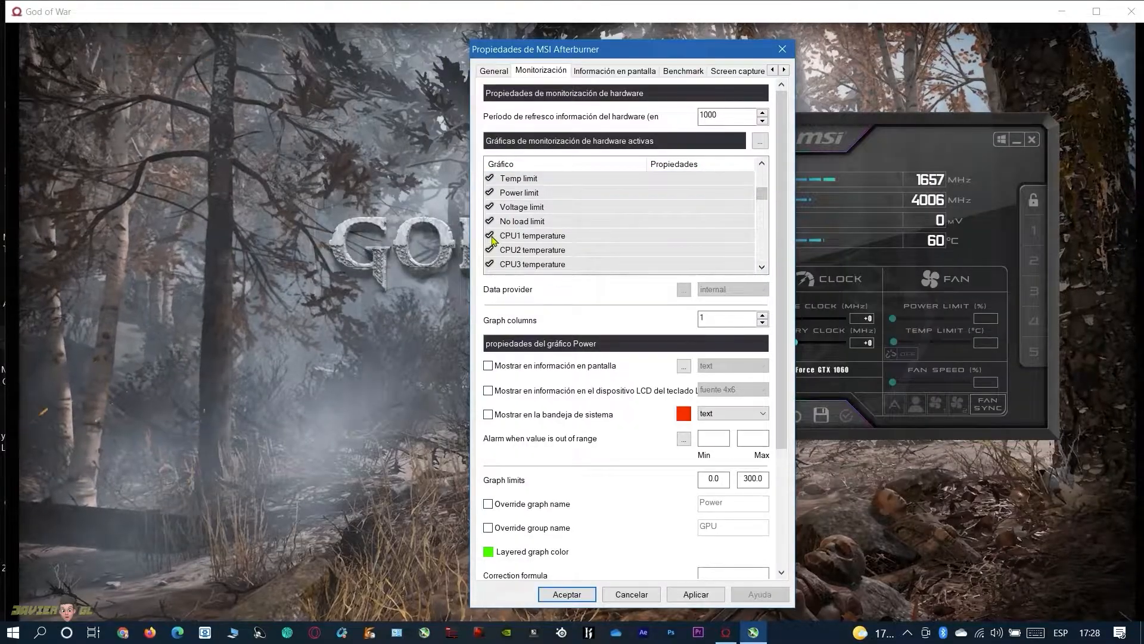
pyautogui.click(532, 236)
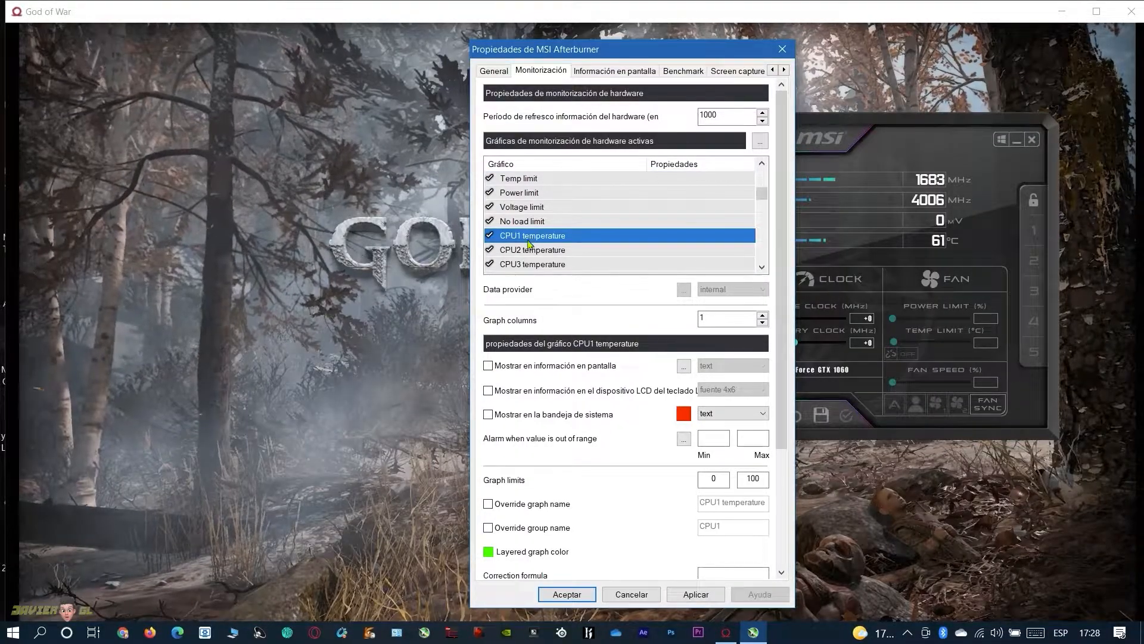
# Add the overall CPU temperature graph to the selected monitoring graphs
pyautogui.click(763, 267)
pyautogui.click(763, 268)
pyautogui.click(763, 268)
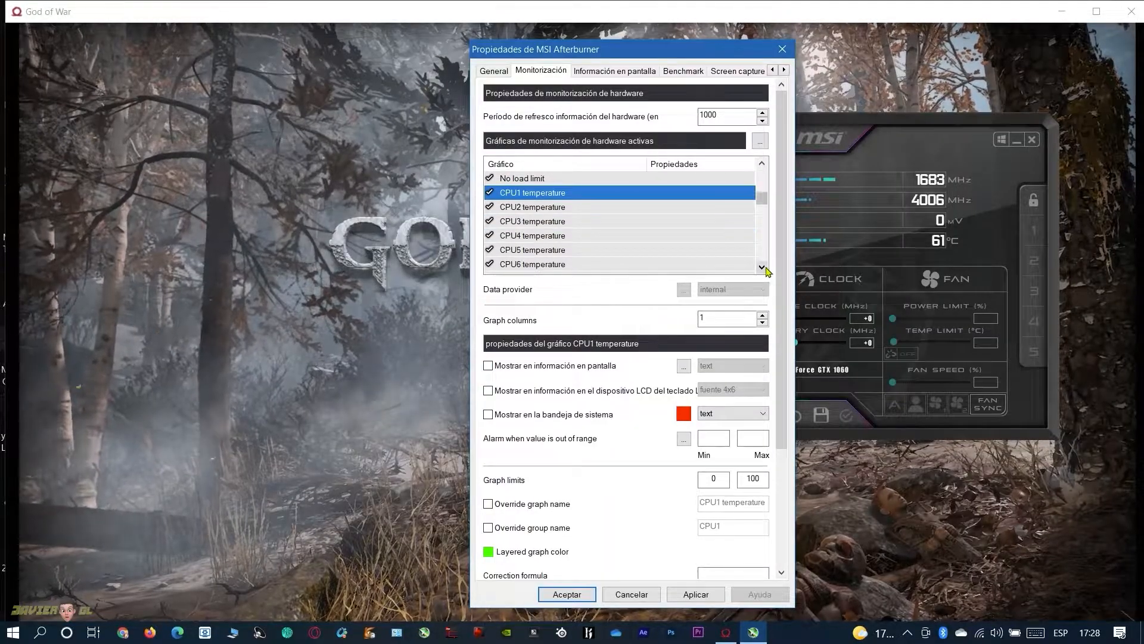
pyautogui.click(763, 267)
pyautogui.click(763, 268)
pyautogui.click(763, 268)
pyautogui.click(763, 268)
pyautogui.click(765, 267)
pyautogui.click(766, 268)
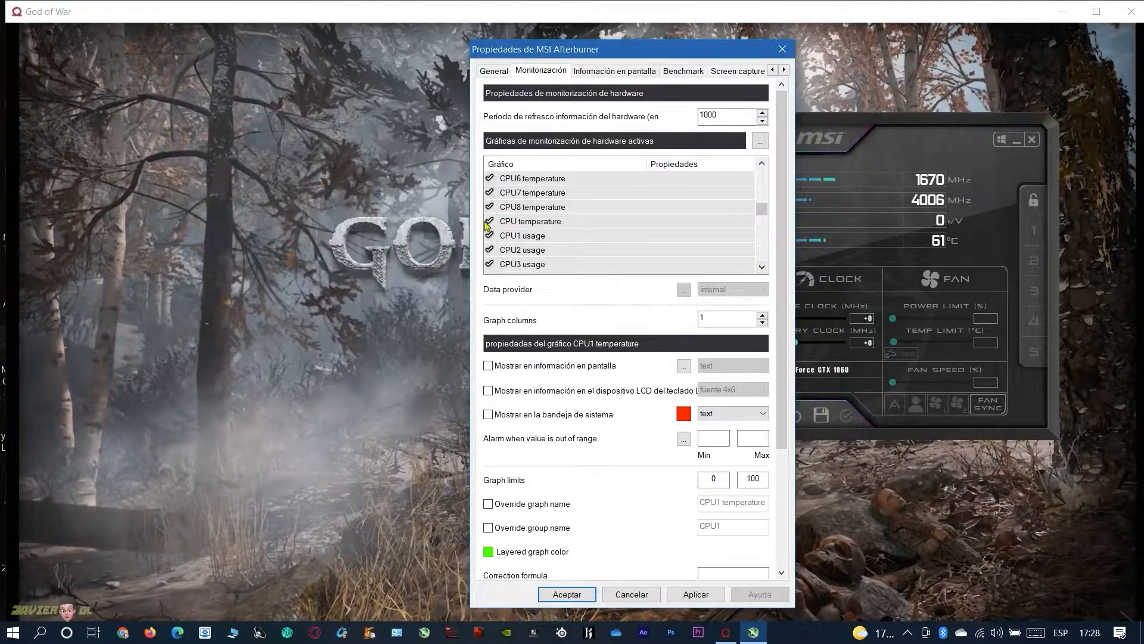
pyautogui.click(520, 223)
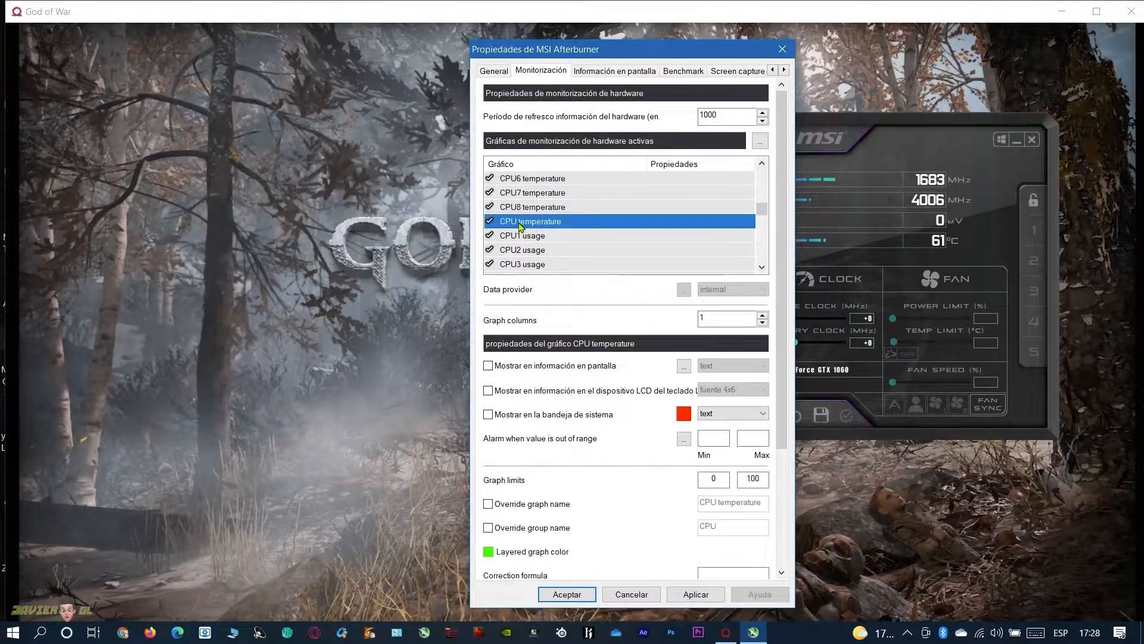
# Add the overall CPU usage graph to the selected monitoring graphs
pyautogui.click(765, 271)
pyautogui.click(766, 271)
pyautogui.click(765, 272)
pyautogui.click(765, 271)
pyautogui.click(766, 271)
pyautogui.click(765, 271)
pyautogui.click(762, 269)
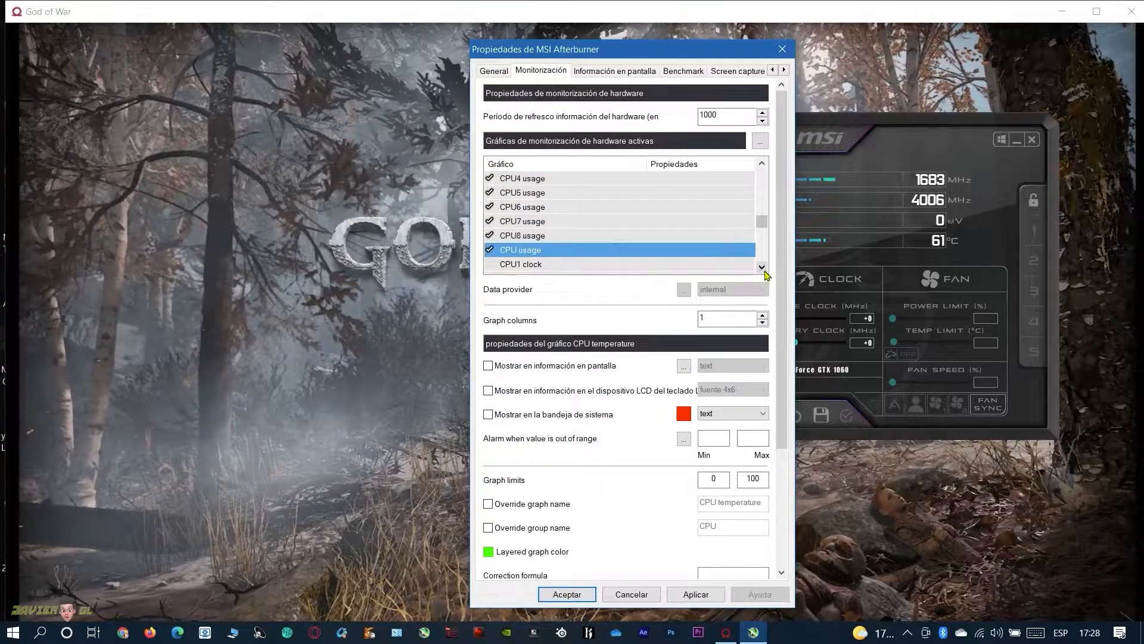
pyautogui.click(763, 268)
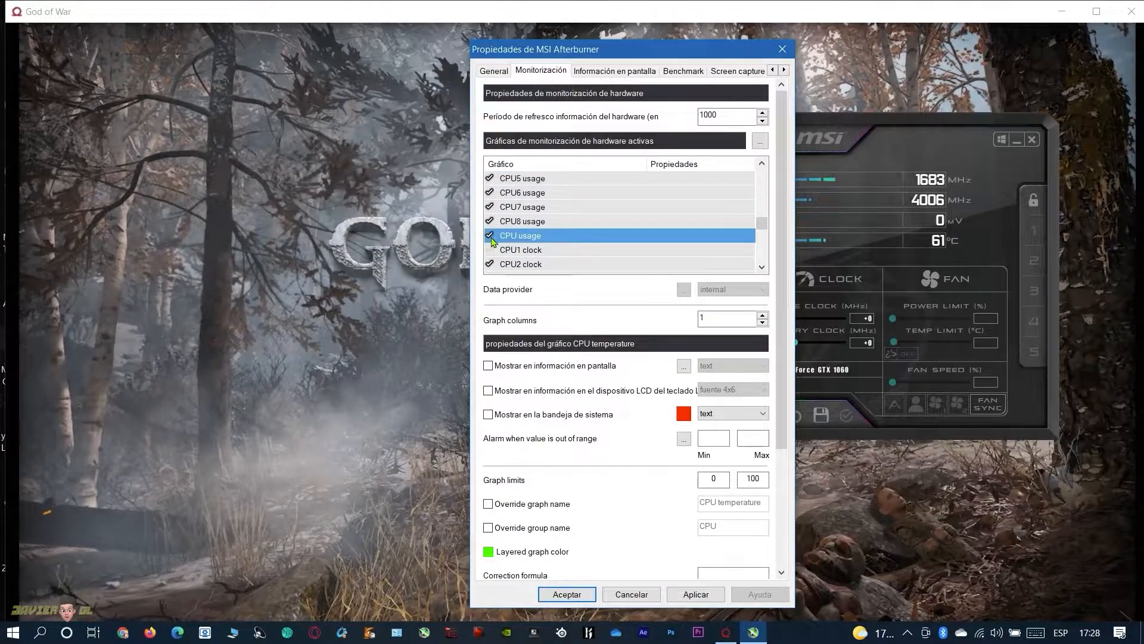
pyautogui.click(525, 237)
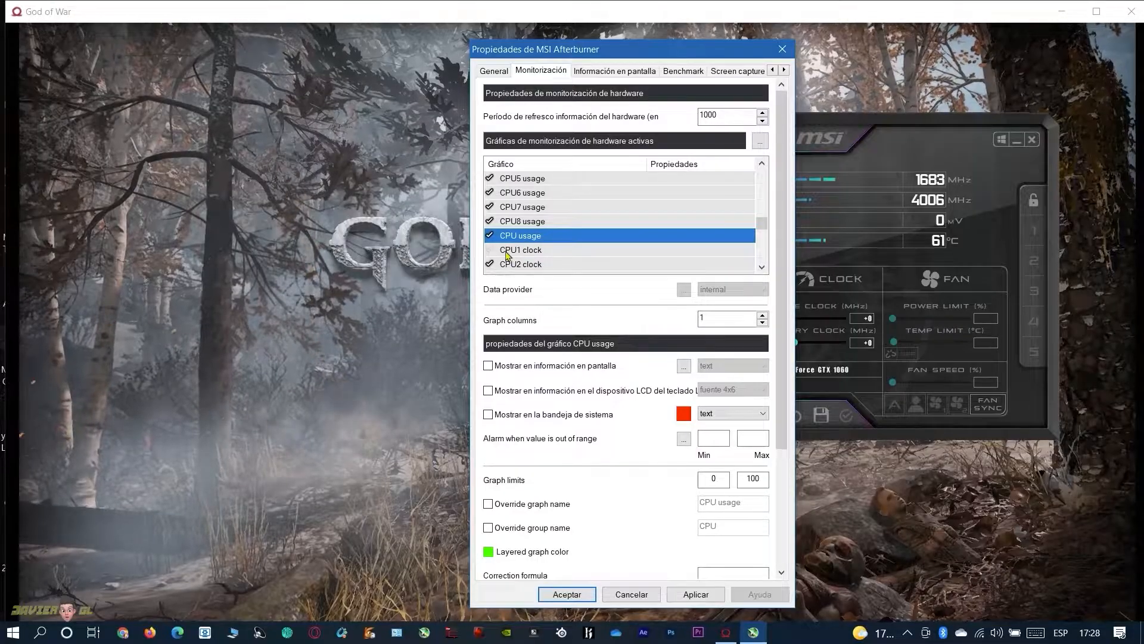
# Activate the overall CPU clock and CPU power graphs and add both to the selection
pyautogui.click(762, 268)
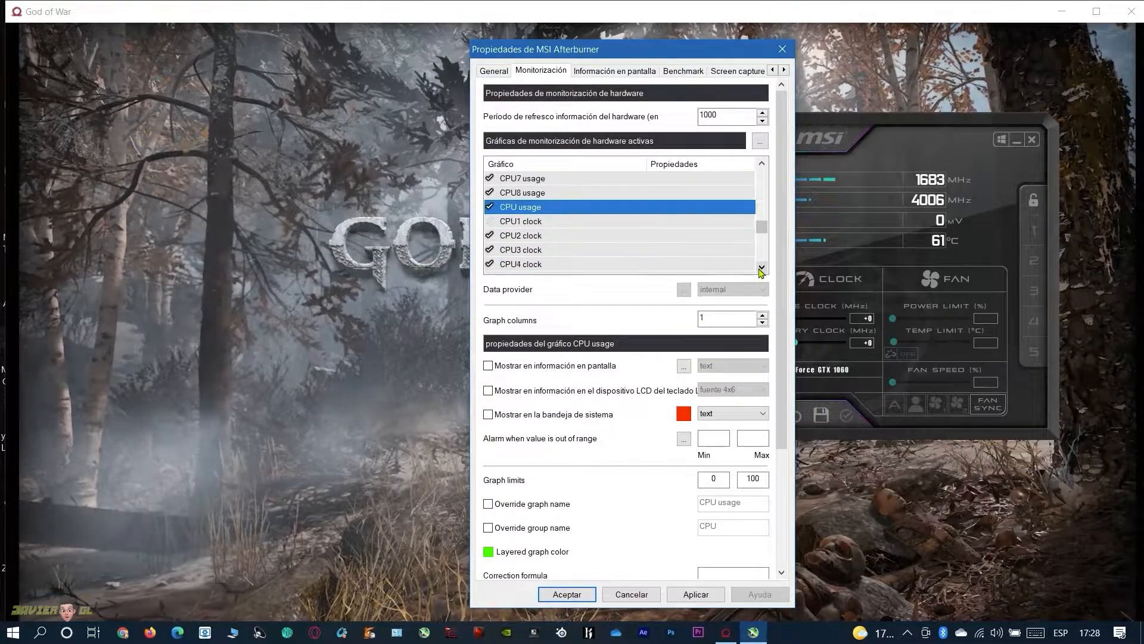
pyautogui.click(762, 268)
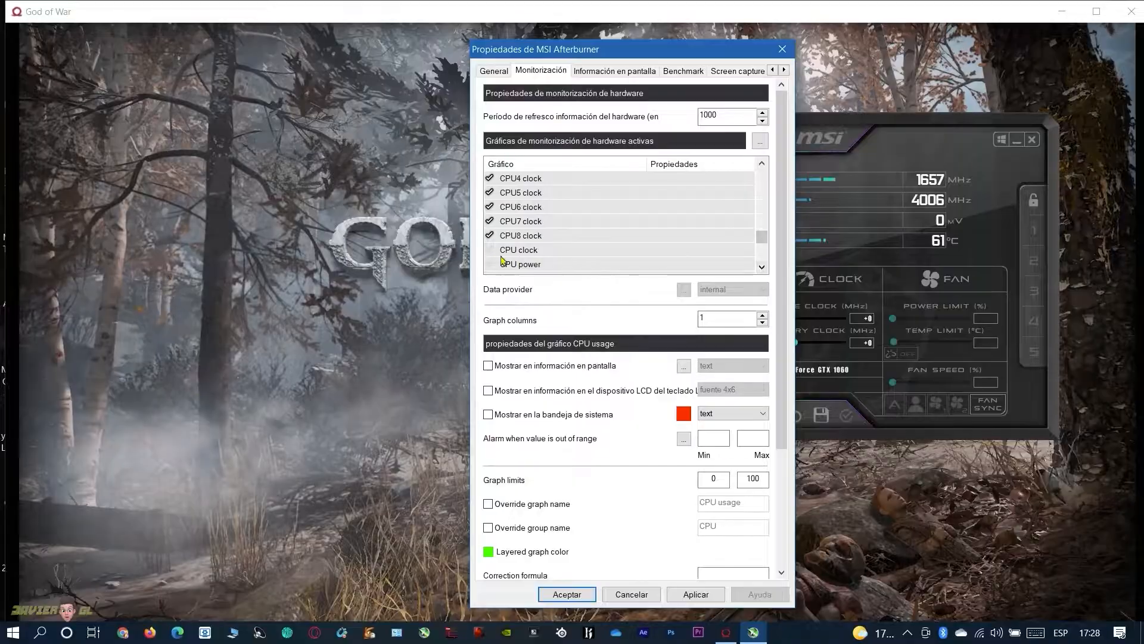
pyautogui.click(523, 252)
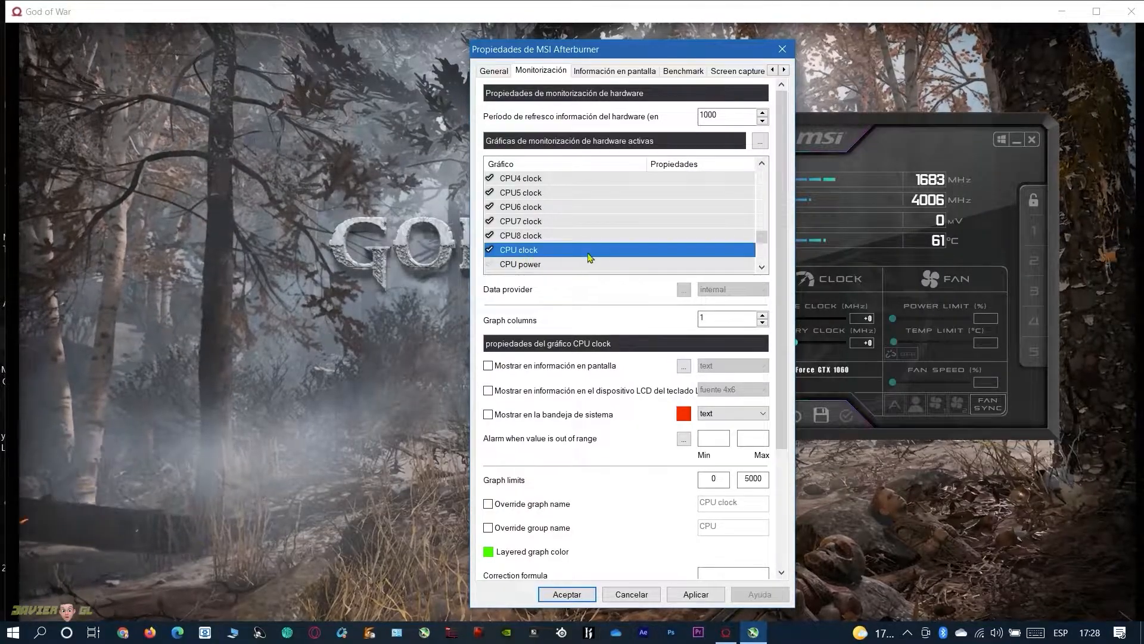
pyautogui.keyDown('ctrl'); pyautogui.click(600, 267); pyautogui.keyUp('ctrl')
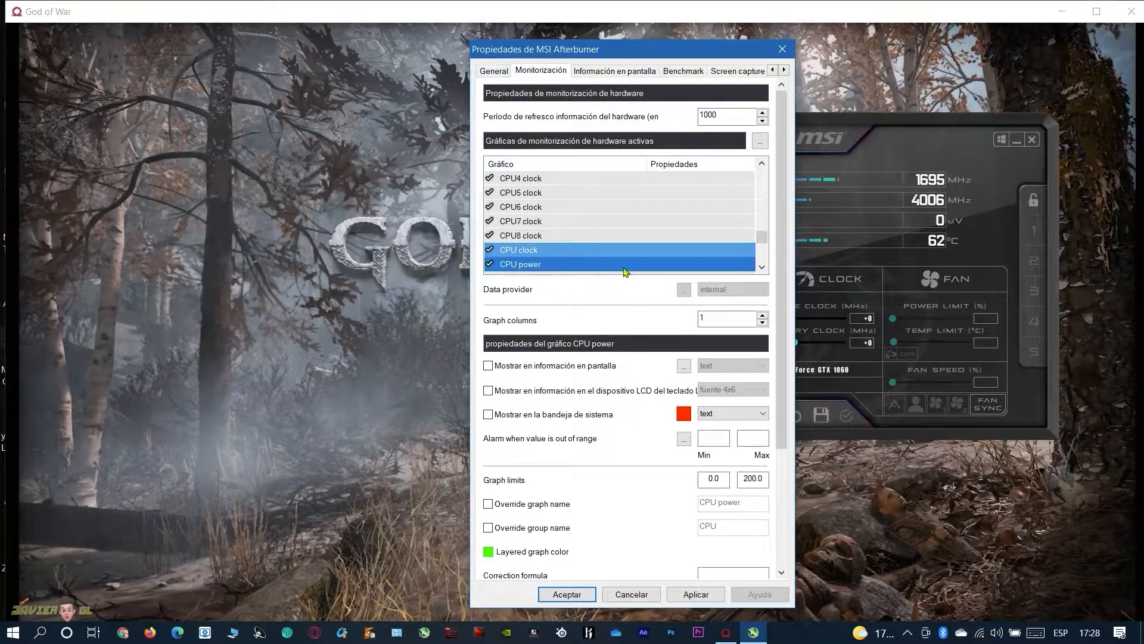
# Activate the RAM usage graph and add it to the selected monitoring graphs
pyautogui.click(762, 268)
pyautogui.click(762, 268)
pyautogui.click(762, 268)
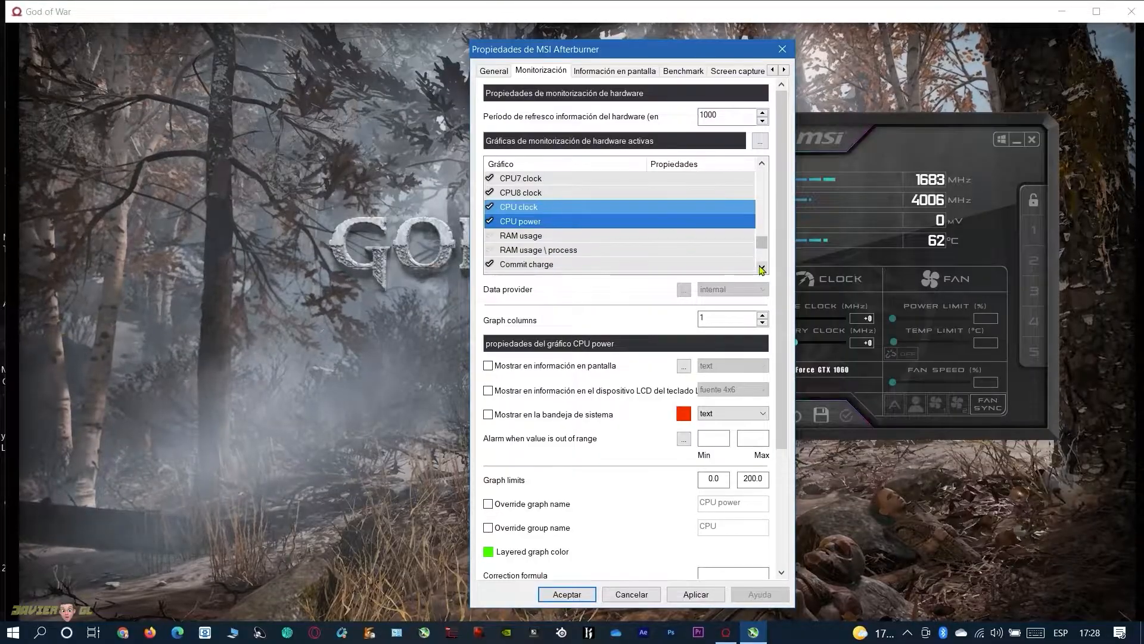
pyautogui.click(492, 241)
pyautogui.keyDown('ctrl'); pyautogui.click(524, 239); pyautogui.keyUp('ctrl')
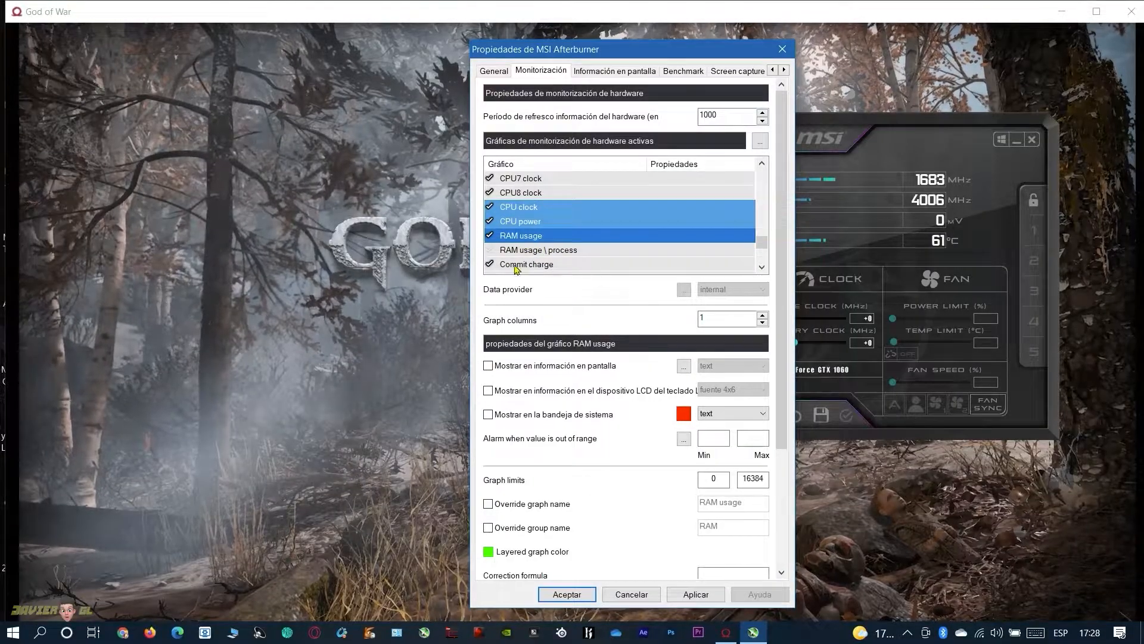
# Activate the Velocidad de fotogramas and Frametime graphs and add both to the selection
pyautogui.click(763, 267)
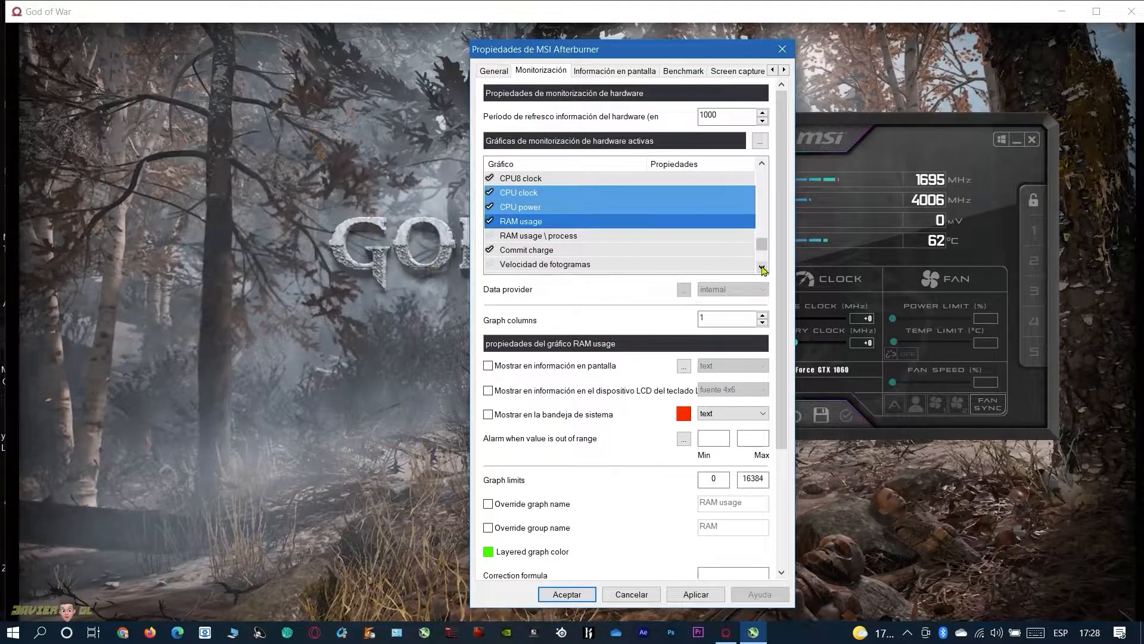
pyautogui.click(762, 267)
pyautogui.click(763, 267)
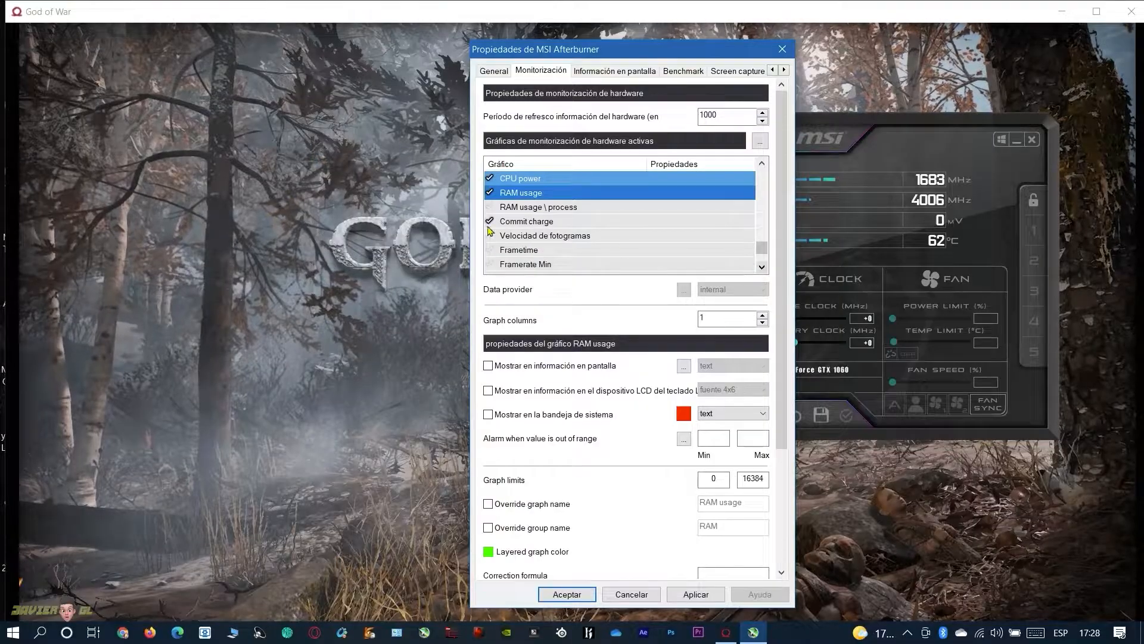
pyautogui.keyDown('ctrl'); pyautogui.click(519, 239); pyautogui.keyUp('ctrl')
pyautogui.click(489, 253)
pyautogui.keyDown('ctrl'); pyautogui.click(512, 253); pyautogui.keyUp('ctrl')
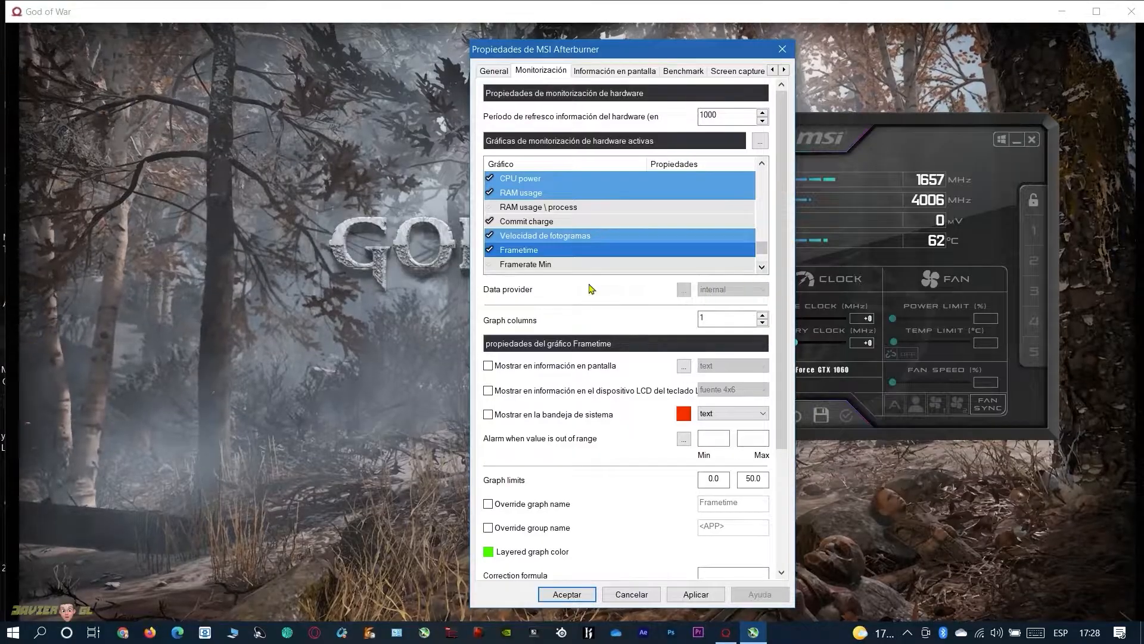
# Enable on-screen information for all the selected graphs and check their OSD property in the graph list
pyautogui.press('ctrl')
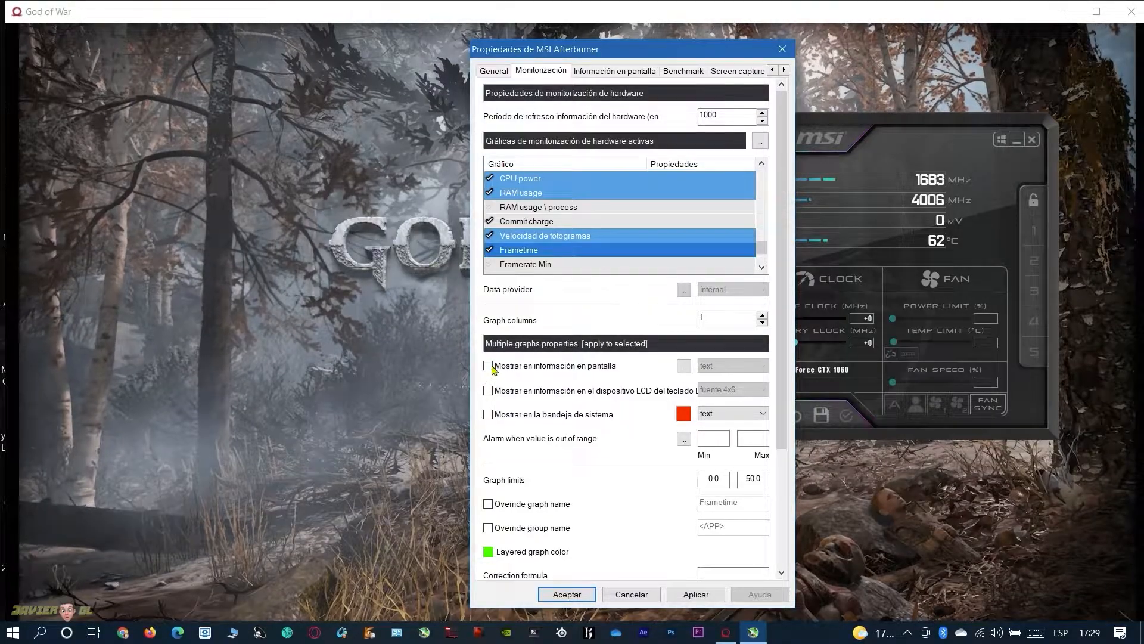
pyautogui.click(538, 367)
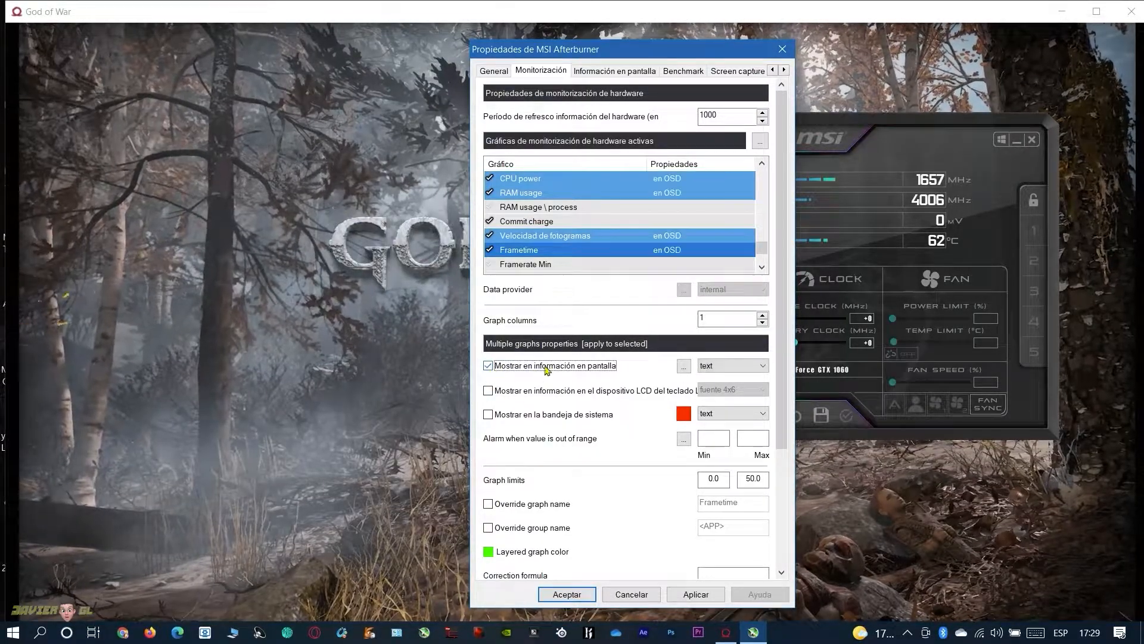
pyautogui.scroll(2, 668, 225)
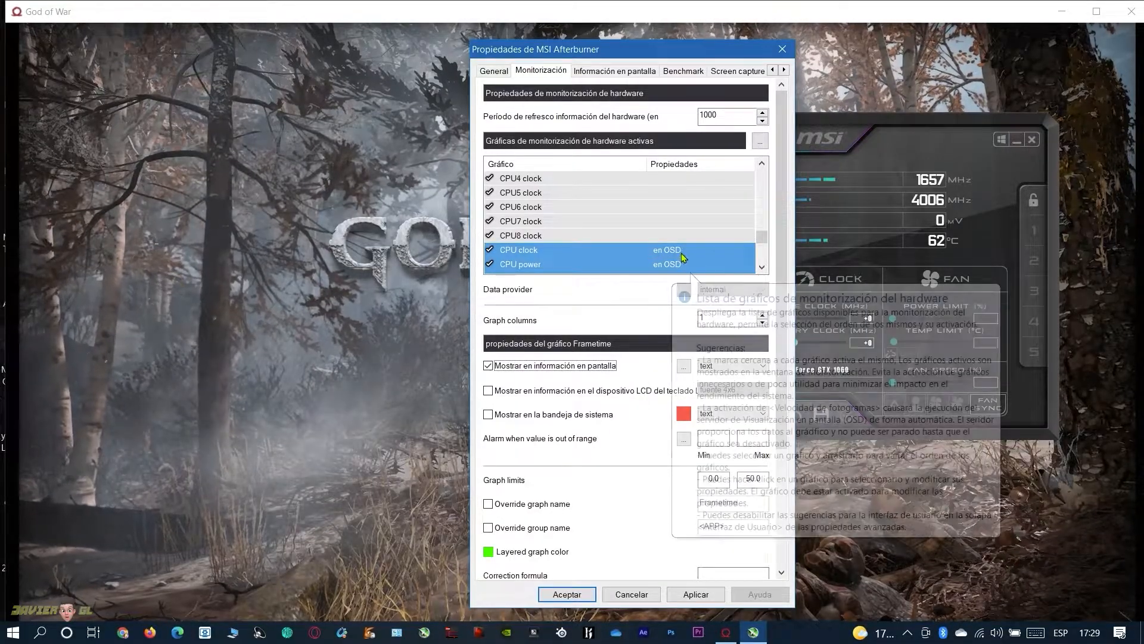
pyautogui.scroll(7, 761, 202)
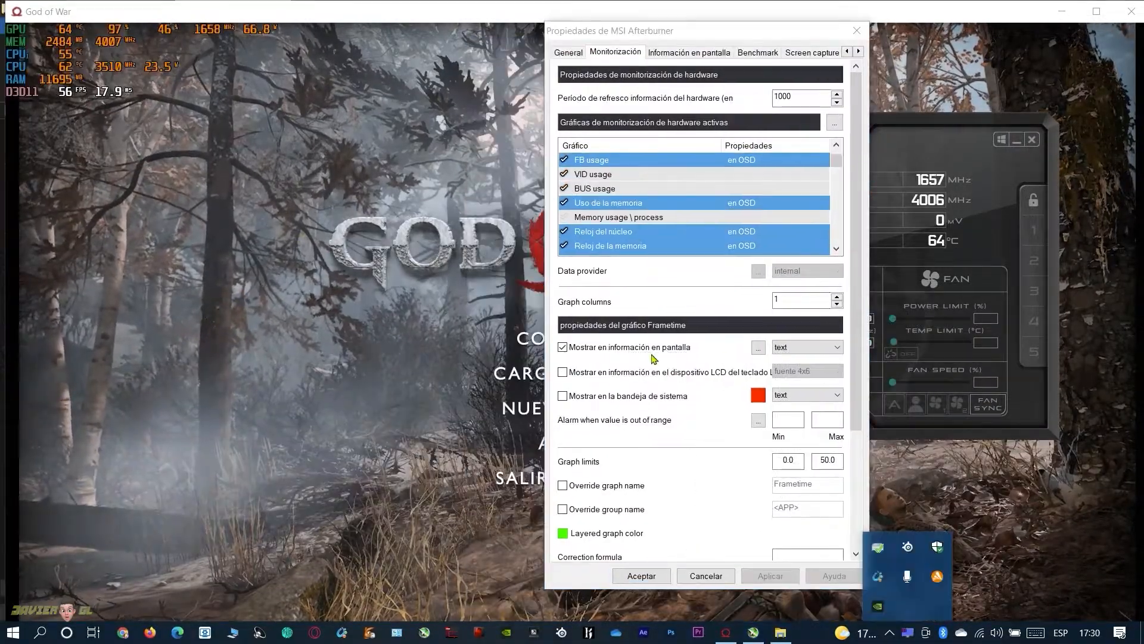
# Open the RivaTuner Statistics Server window and place it beside the Afterburner properties dialog
pyautogui.moveTo(767, 41); pyautogui.dragTo(794, 50)
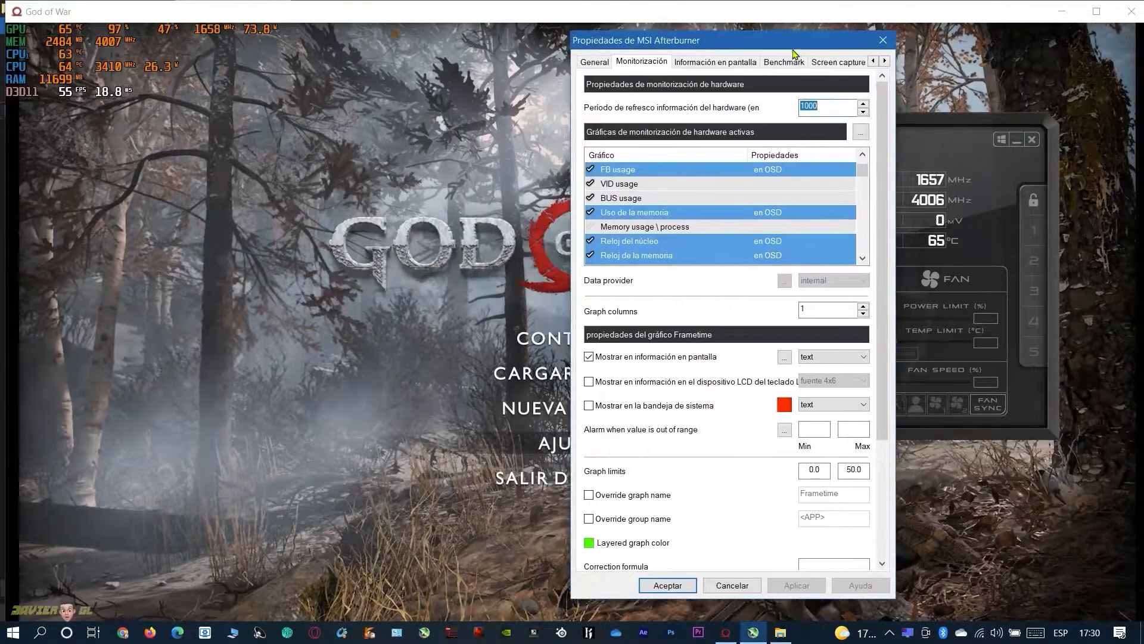
pyautogui.click(909, 636)
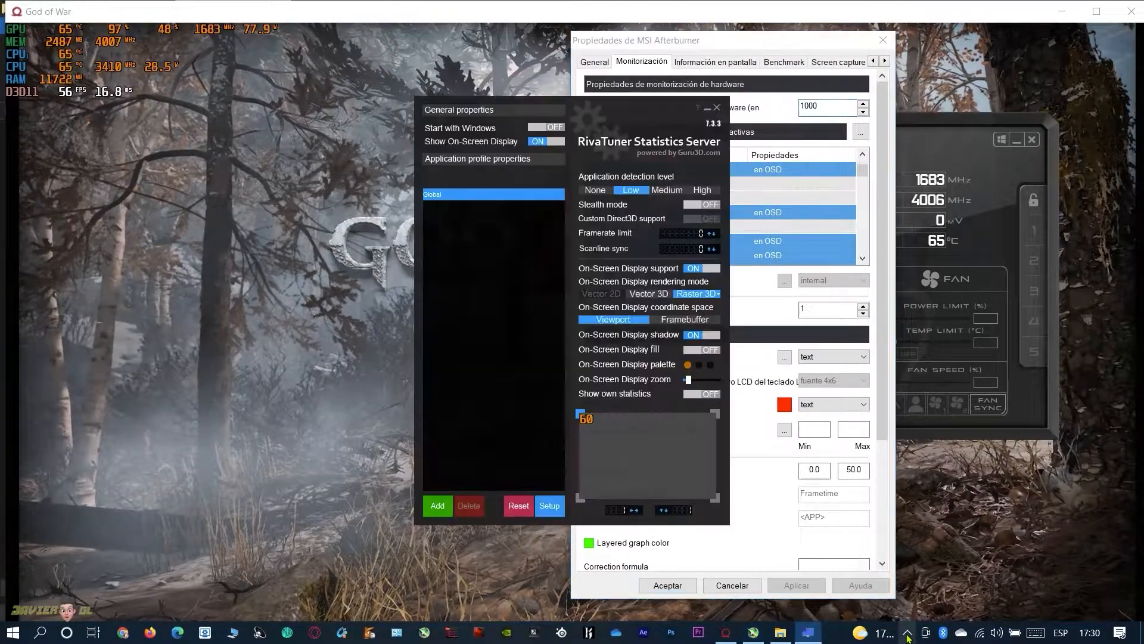
pyautogui.moveTo(595, 108); pyautogui.dragTo(368, 132)
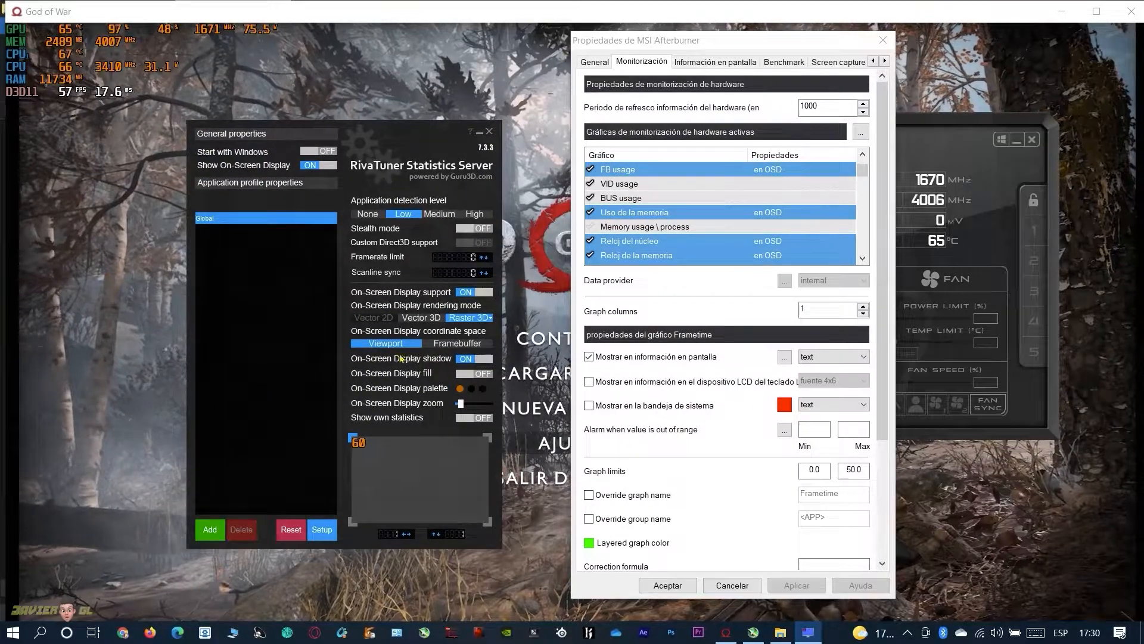
# In RivaTuner's user interface properties, set the skin scaling to 96% and the skin transparency to fully opaque
pyautogui.click(322, 530)
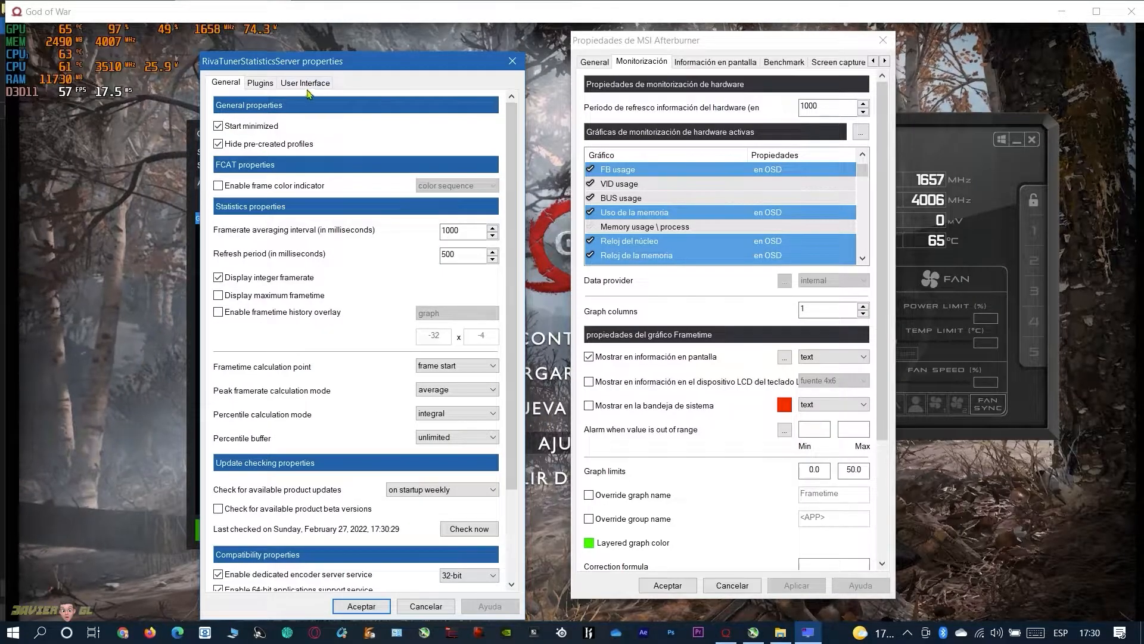
pyautogui.click(306, 83)
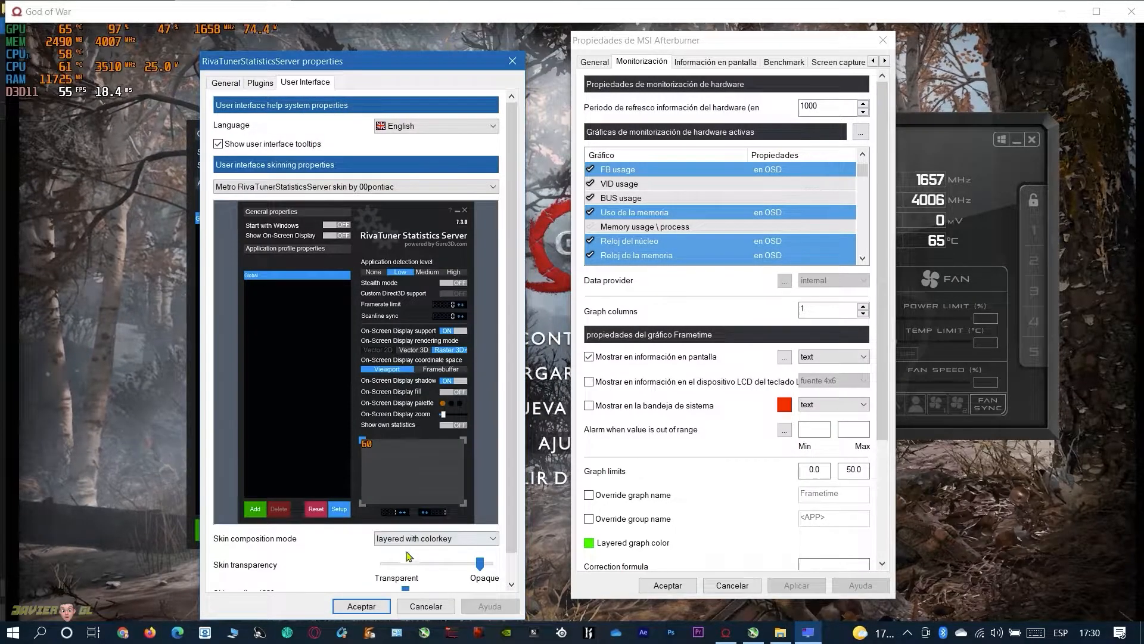
pyautogui.scroll(-1, 510, 574)
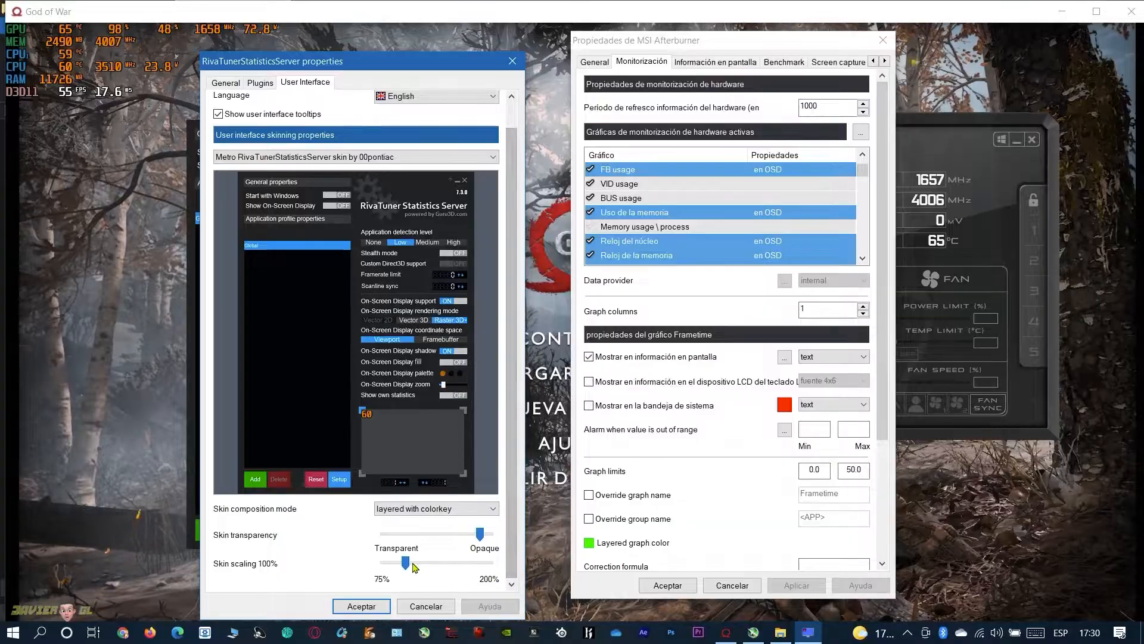
pyautogui.moveTo(405, 563); pyautogui.dragTo(420, 562)
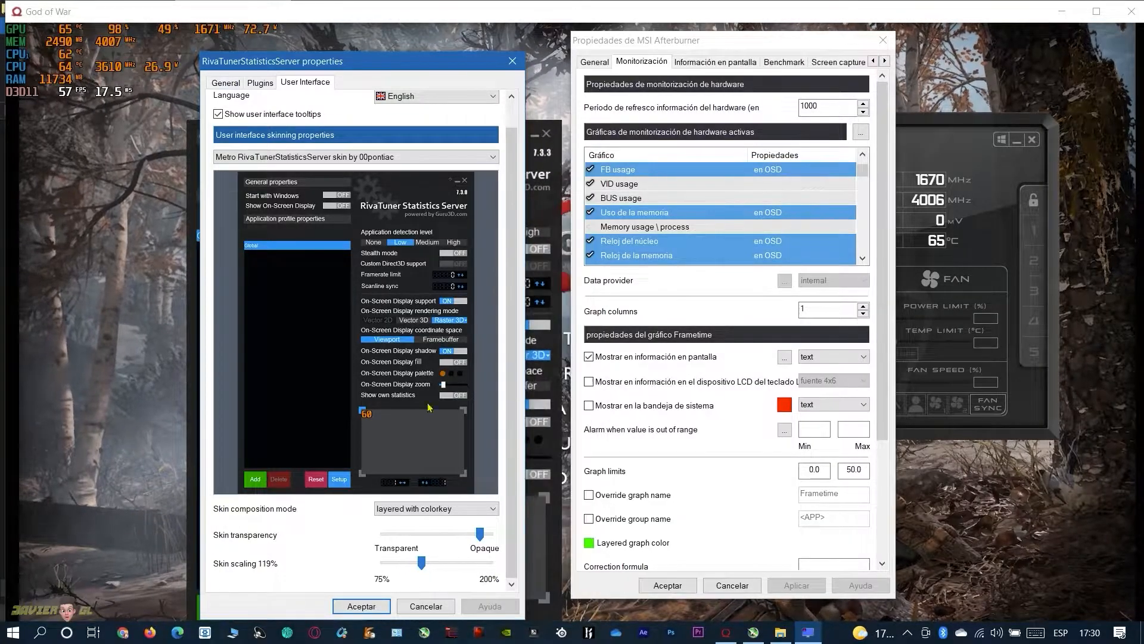
pyautogui.moveTo(412, 54); pyautogui.dragTo(799, 43)
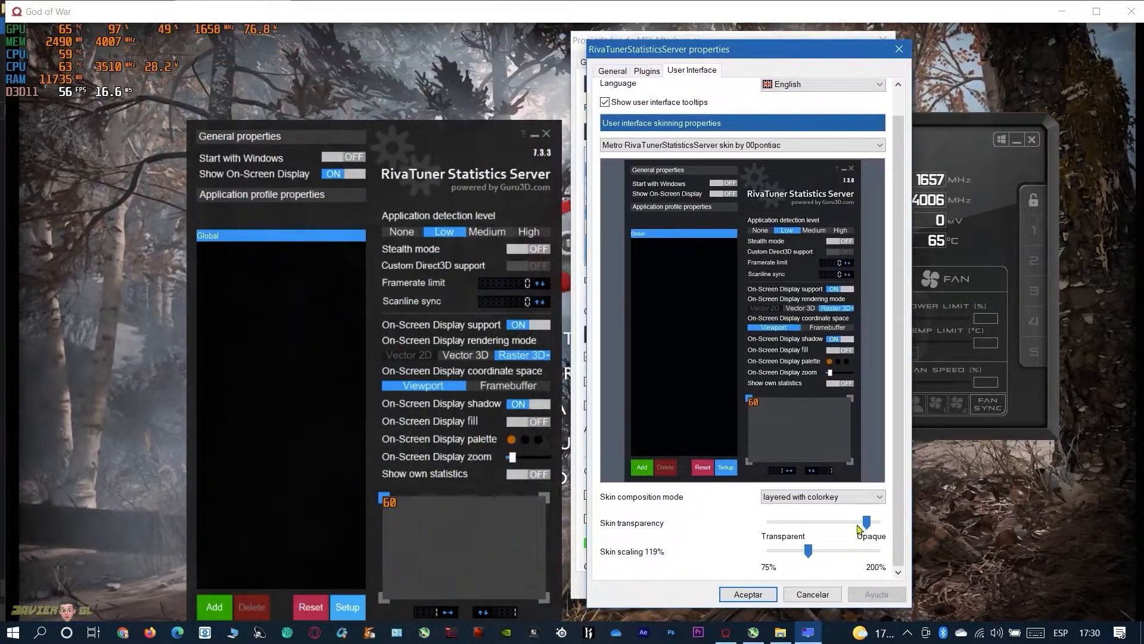
pyautogui.moveTo(808, 550)
pyautogui.mouseDown()
pyautogui.moveTo(772, 552)
pyautogui.moveTo(791, 553)
pyautogui.mouseUp()
pyautogui.moveTo(866, 521)
pyautogui.mouseDown()
pyautogui.moveTo(767, 535)
pyautogui.moveTo(876, 522)
pyautogui.mouseUp()
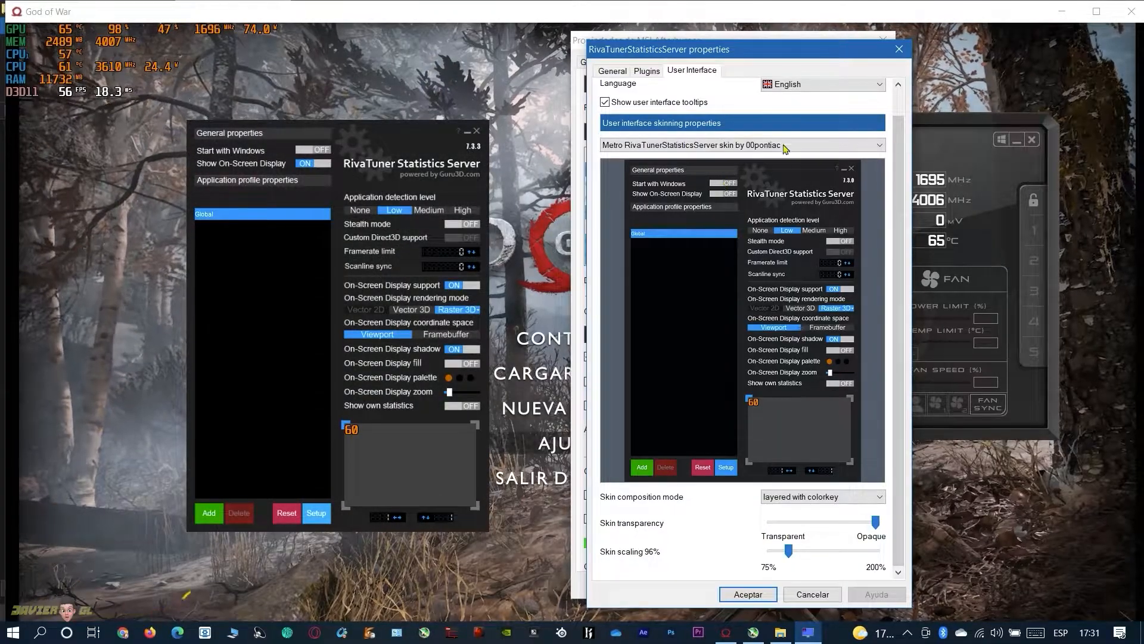
# Set the RivaTuner interface language to Spanish and accept the properties
pyautogui.click(802, 85)
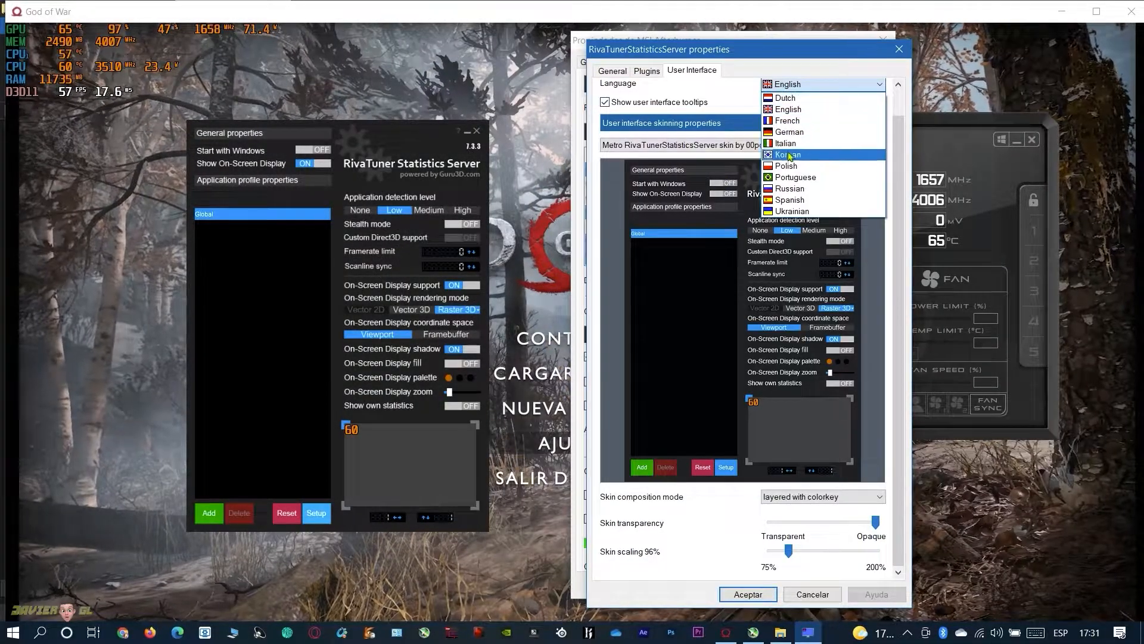
pyautogui.click(798, 200)
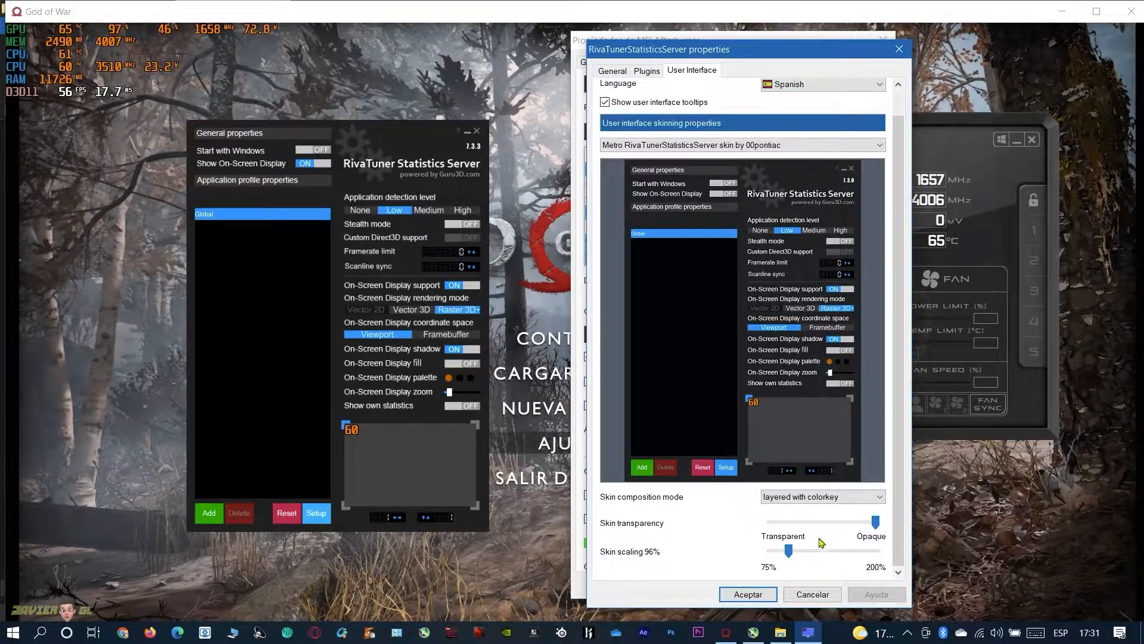
pyautogui.click(747, 594)
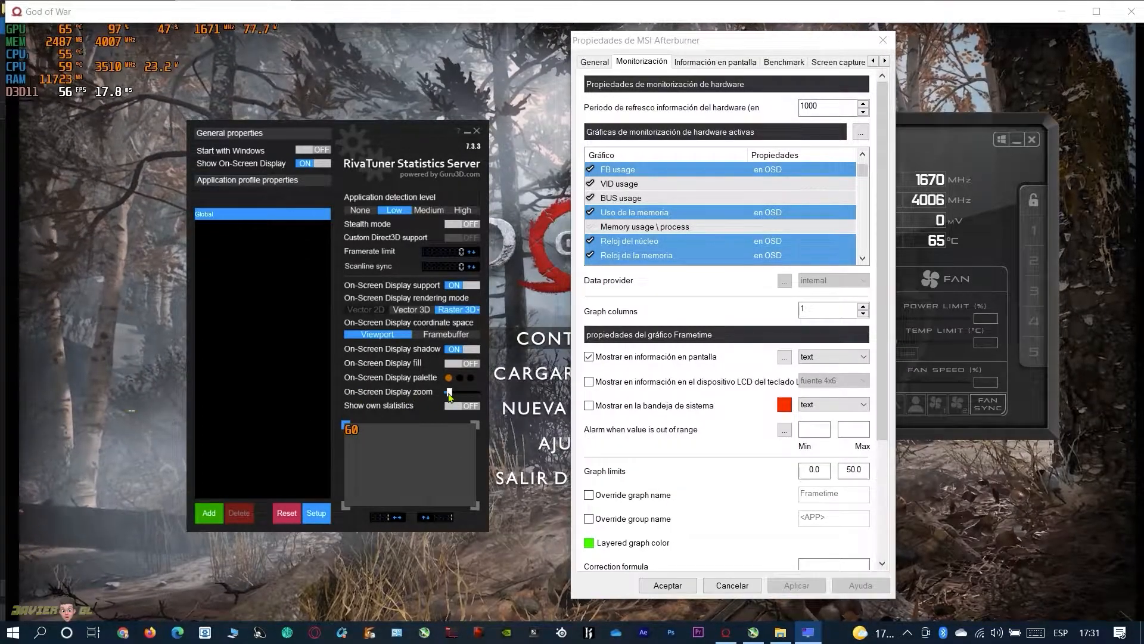
# Offset the on-screen display from the game window's corner to horizontal position 11 and vertical position 12
pyautogui.moveTo(451, 395); pyautogui.dragTo(450, 395)
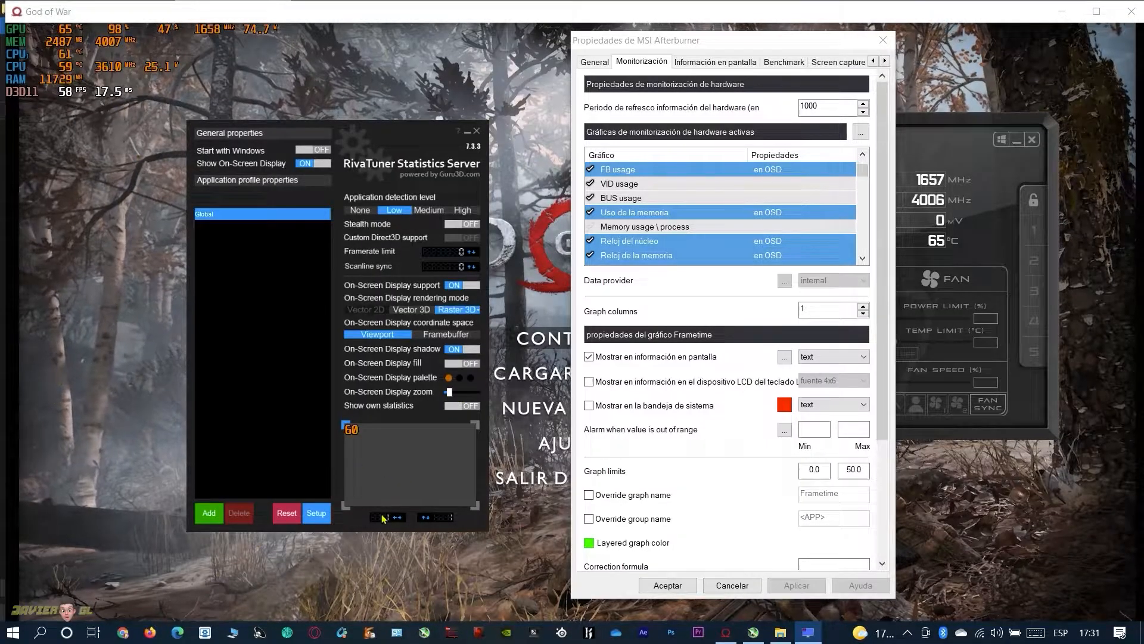
pyautogui.click(401, 517)
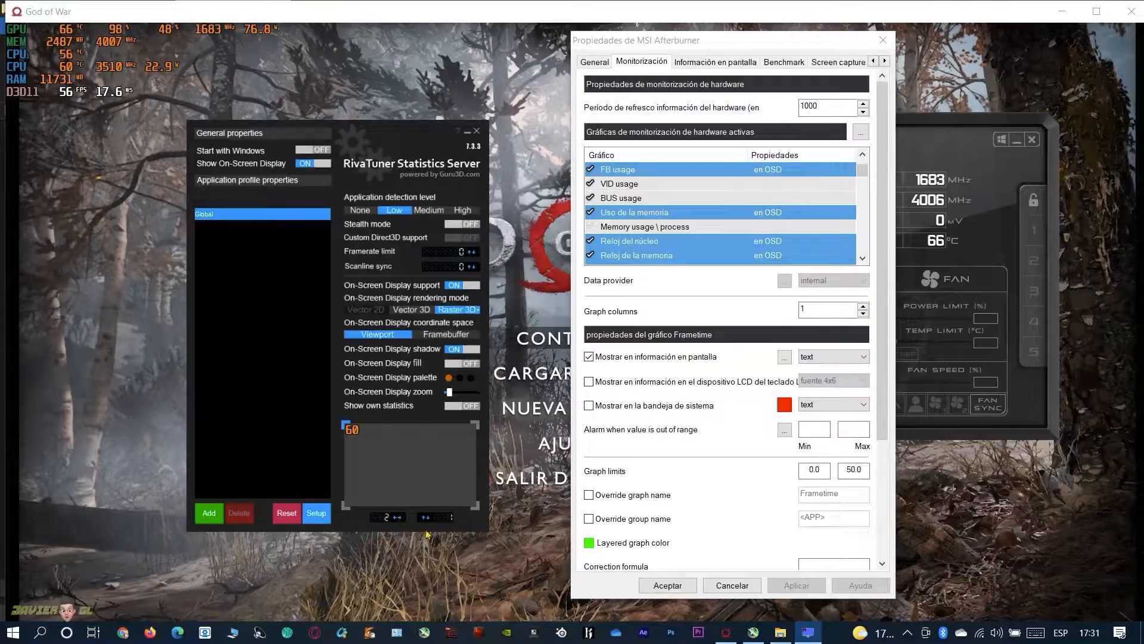
pyautogui.click(726, 635)
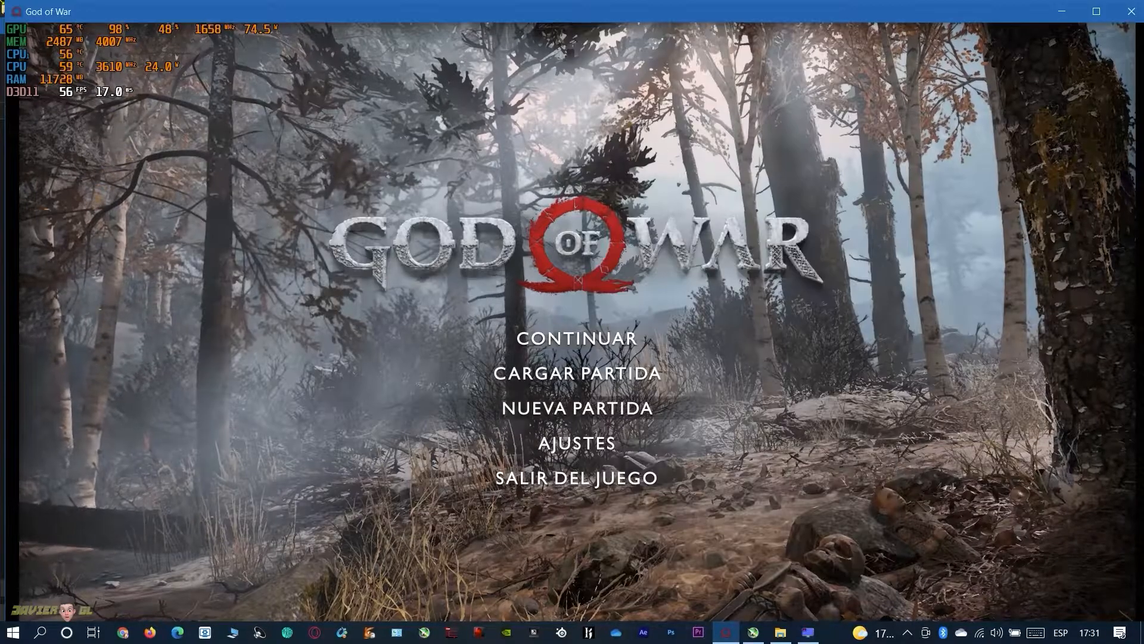
pyautogui.click(809, 634)
pyautogui.click(754, 634)
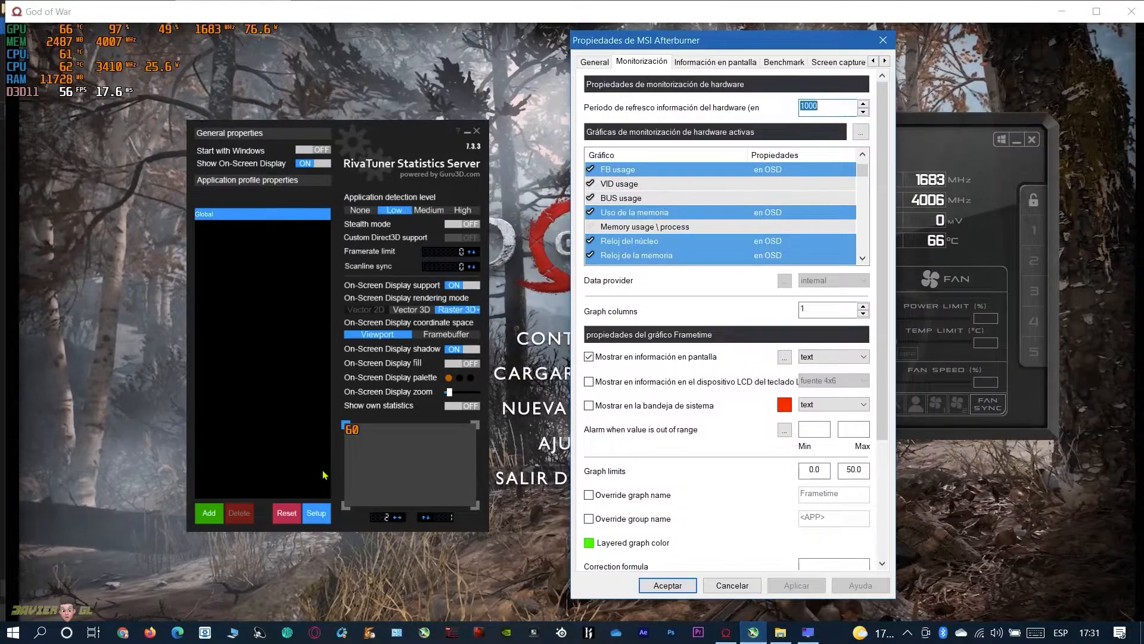
pyautogui.click(401, 518)
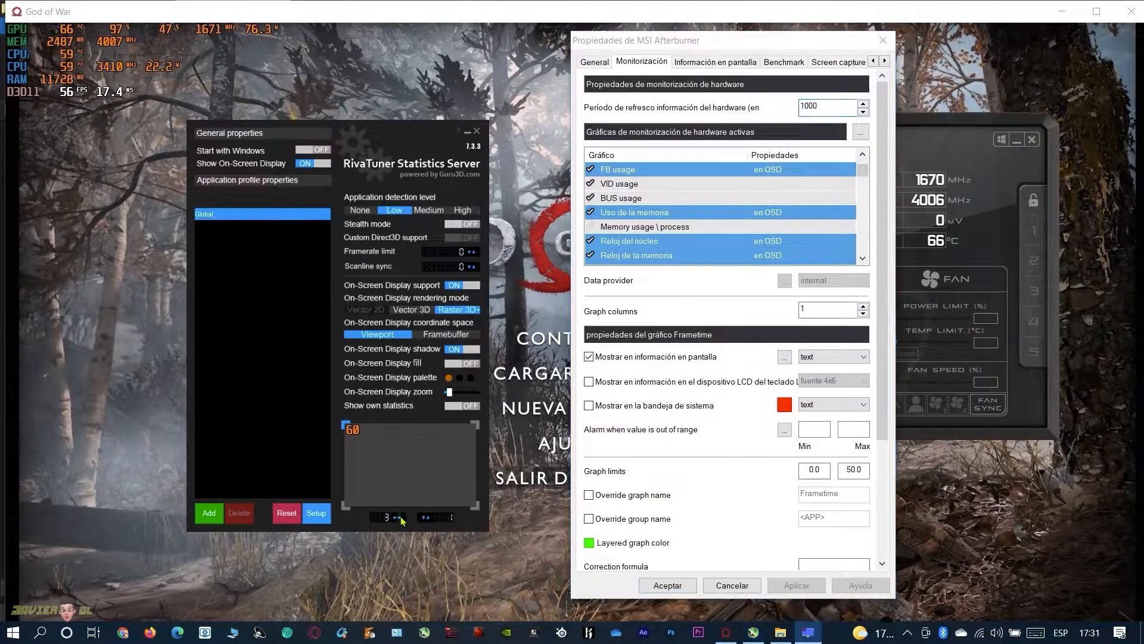
pyautogui.click(401, 519)
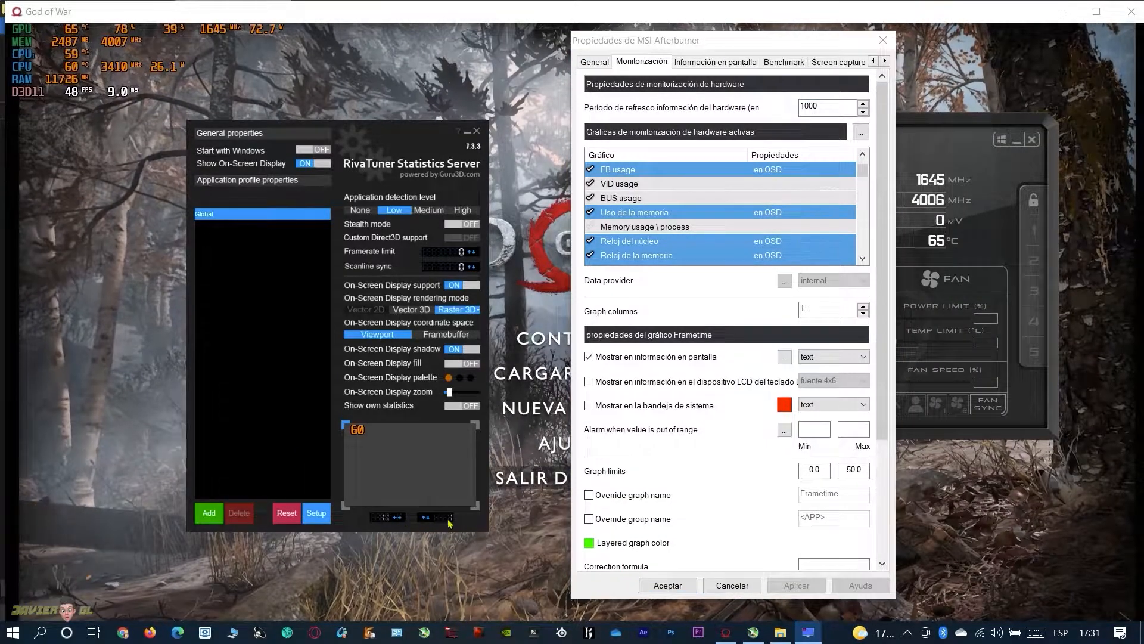
pyautogui.click(430, 519)
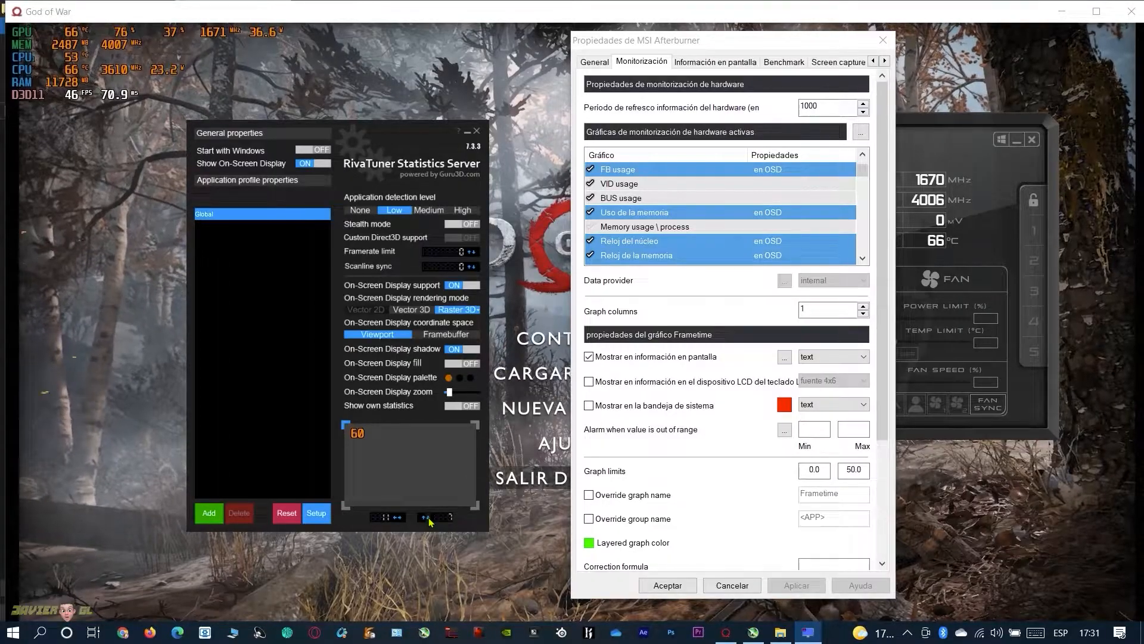
pyautogui.click(430, 519)
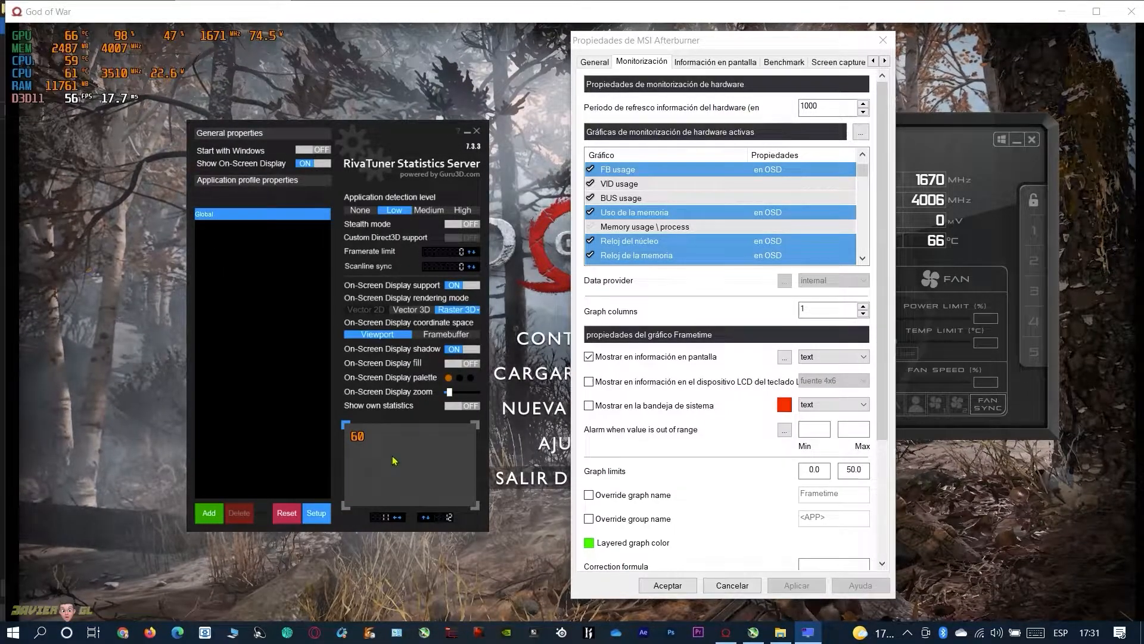
# Try out the On-Screen Display fill and the Show On-Screen Display switch
pyautogui.click(458, 364)
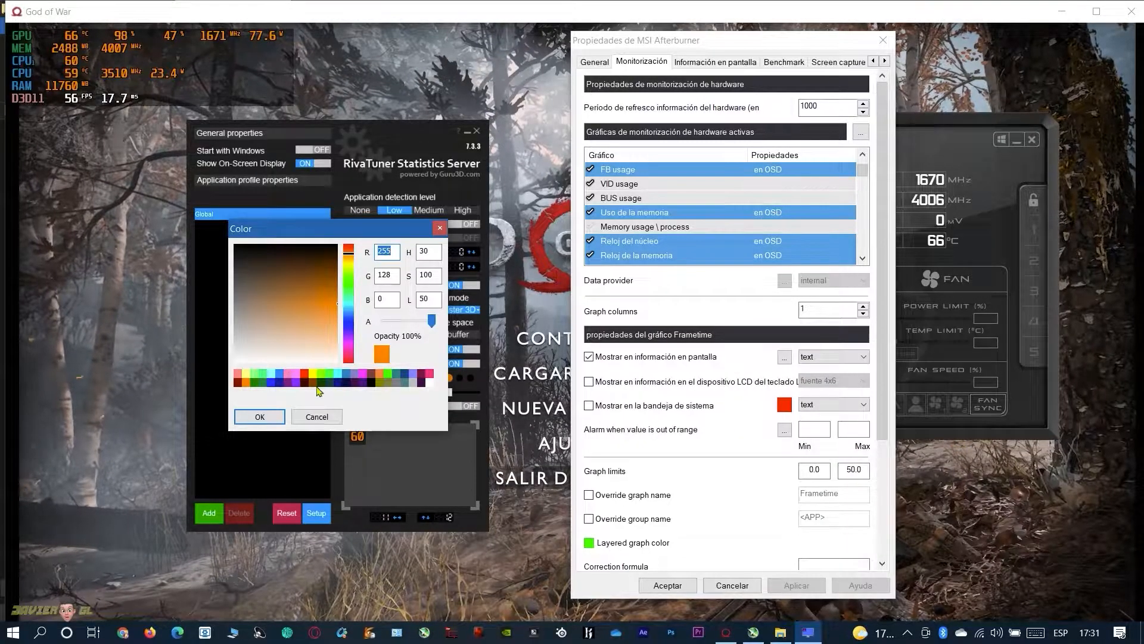
pyautogui.click(458, 364)
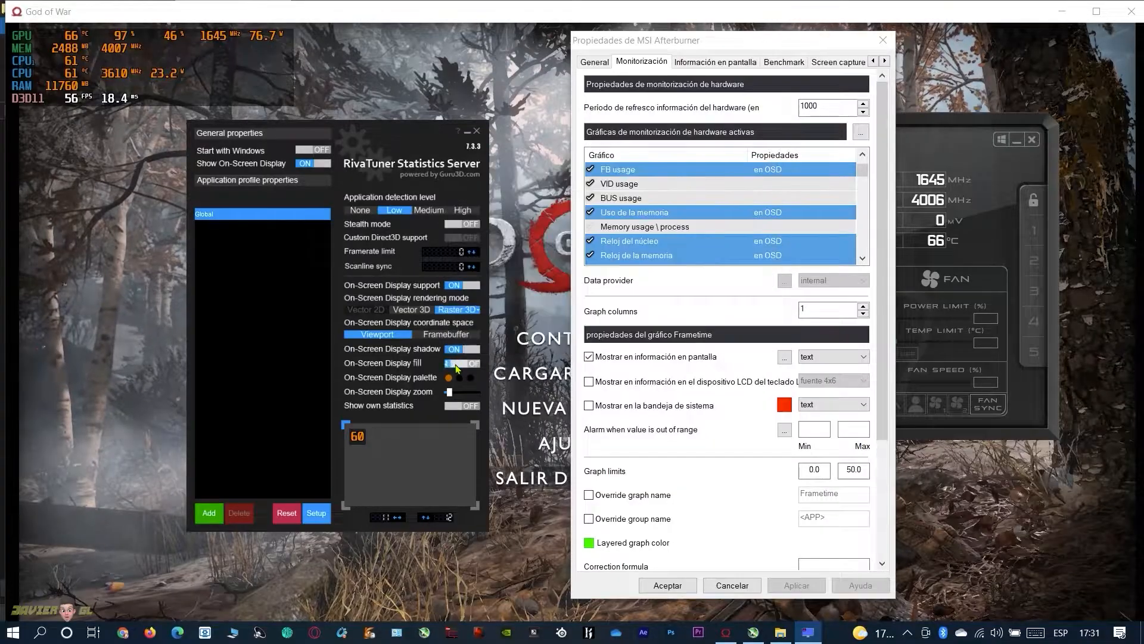
pyautogui.click(311, 167)
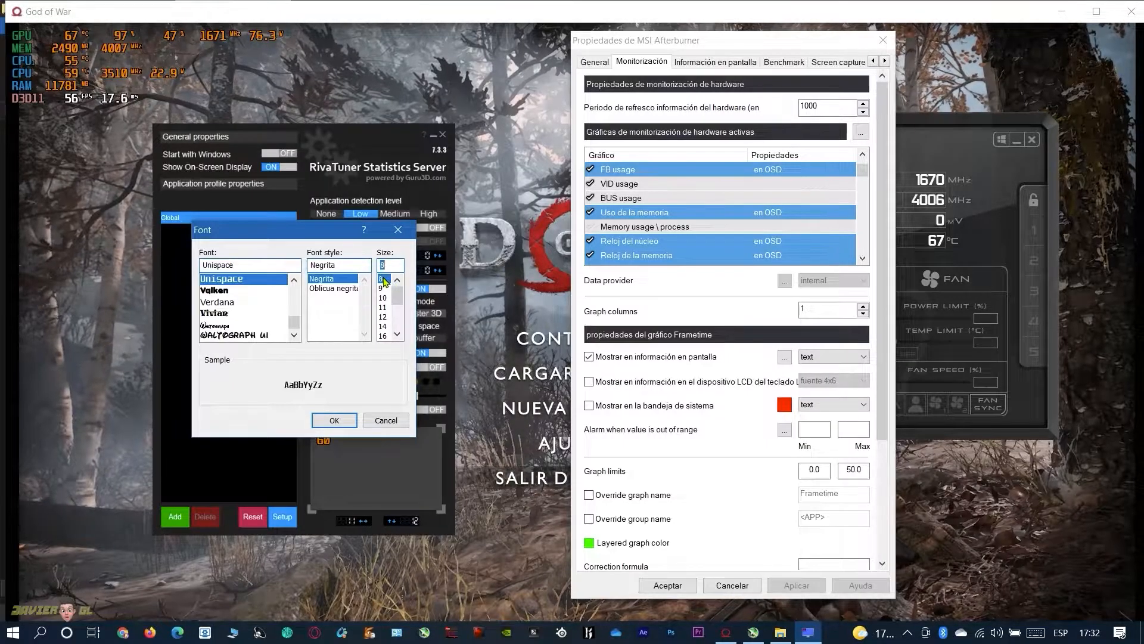
# Set the on-screen display font to GodOfWar, style Negrita, size 8
pyautogui.scroll(-1, 229, 311)
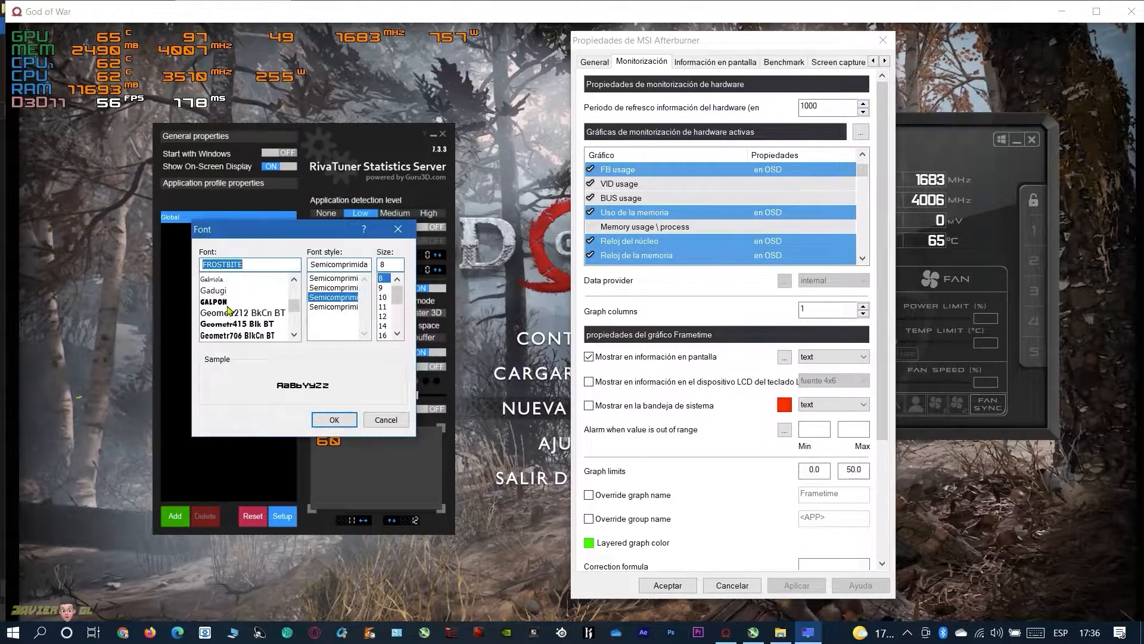
pyautogui.scroll(-1, 229, 309)
pyautogui.scroll(-1, 230, 309)
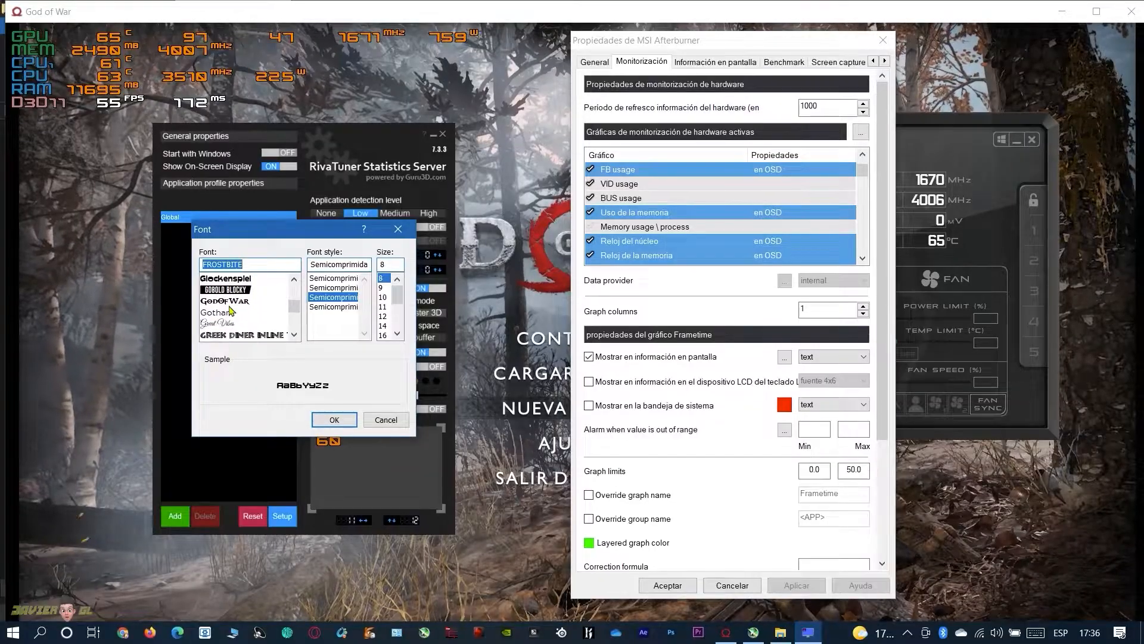
pyautogui.scroll(1, 234, 310)
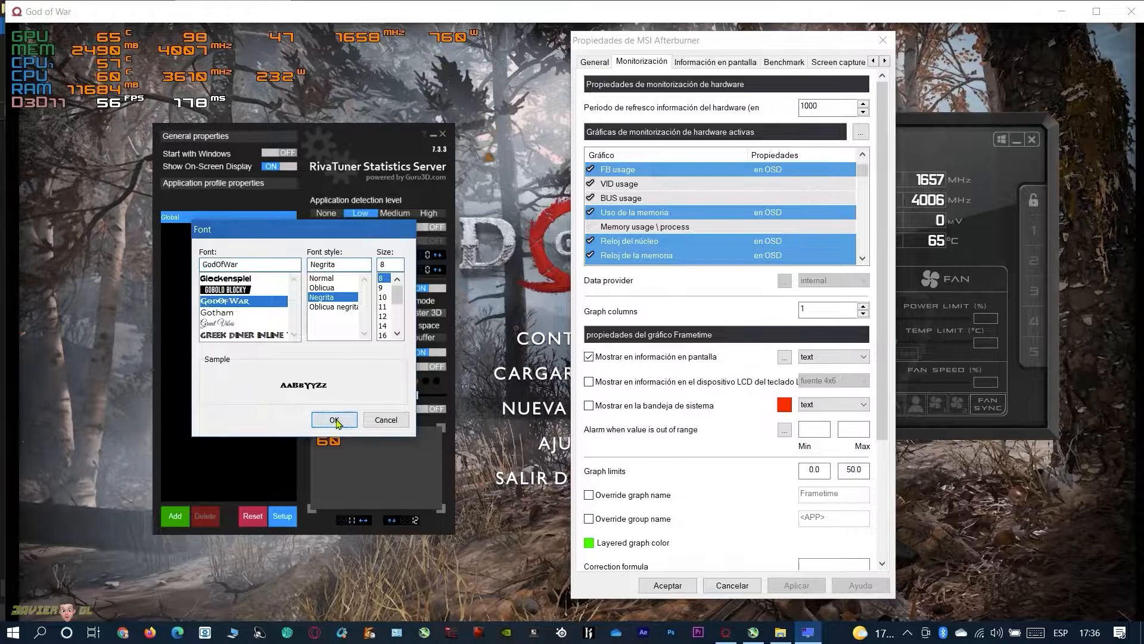
pyautogui.click(335, 420)
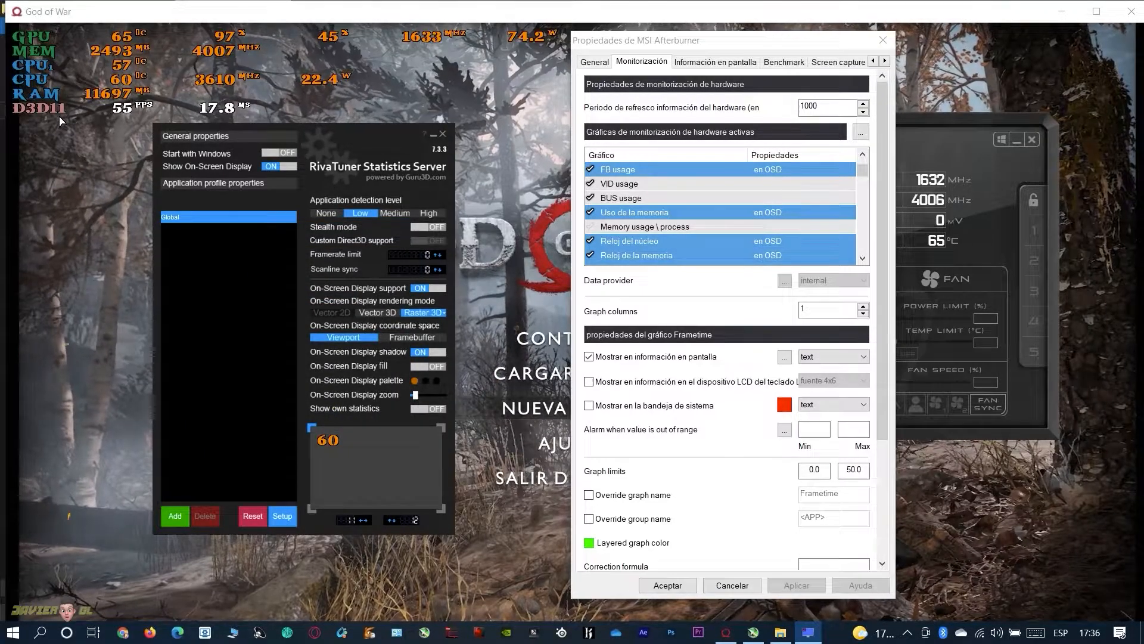
# Change the Raster 3D on-screen display font to Hobo Std, style Negrita, size 8, and close the RivaTuner window
pyautogui.click(420, 314)
pyautogui.scroll(-2, 244, 307)
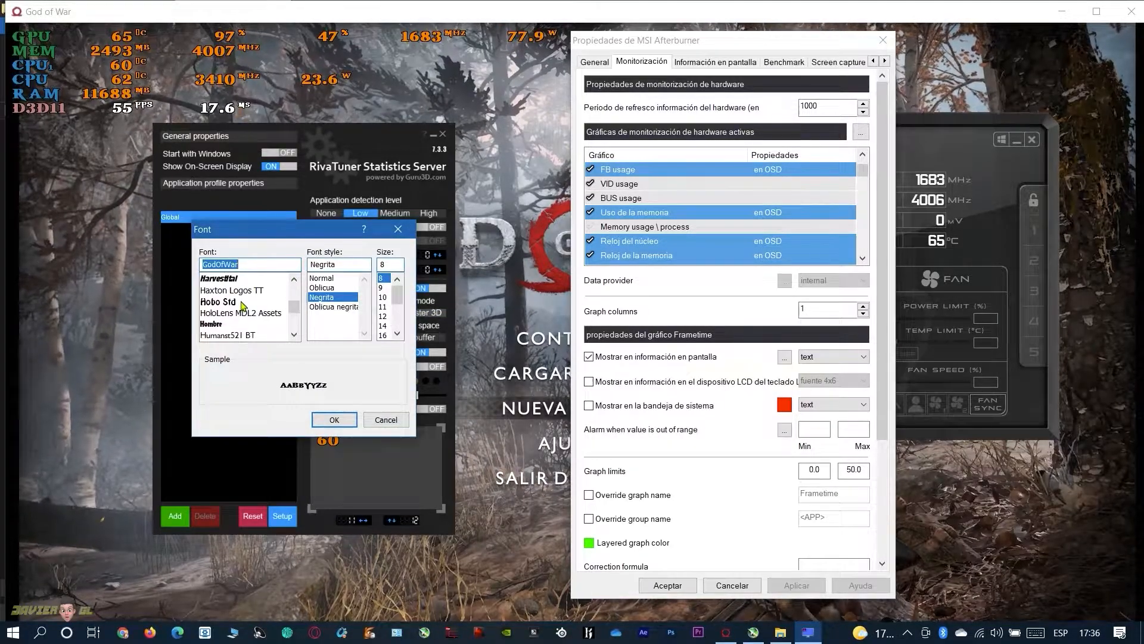
pyautogui.scroll(1, 234, 290)
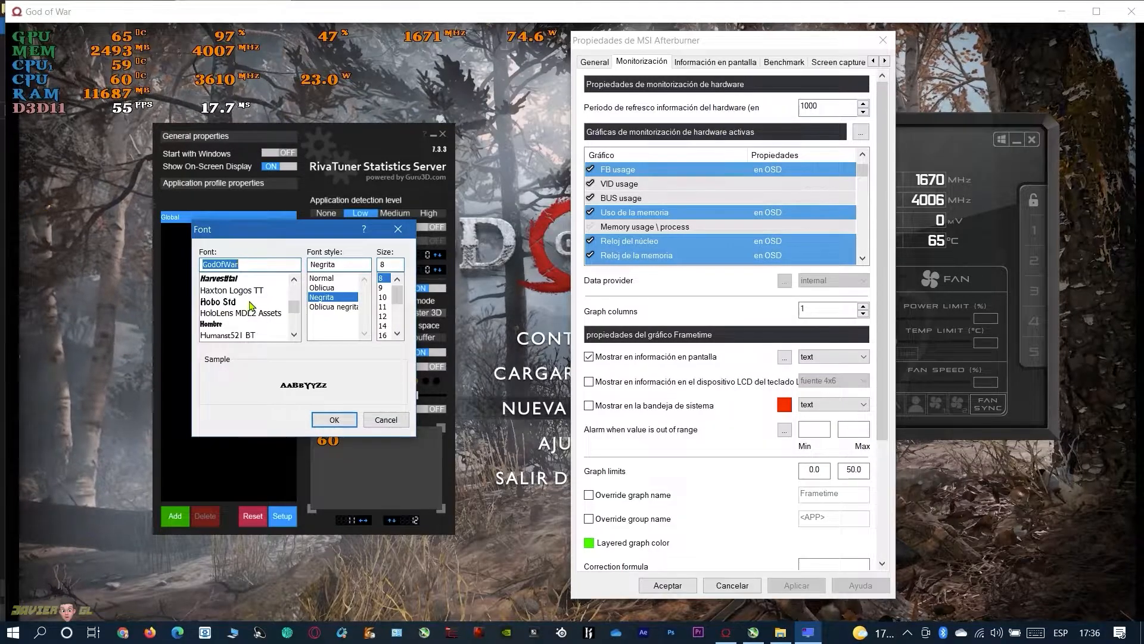
pyautogui.click(333, 420)
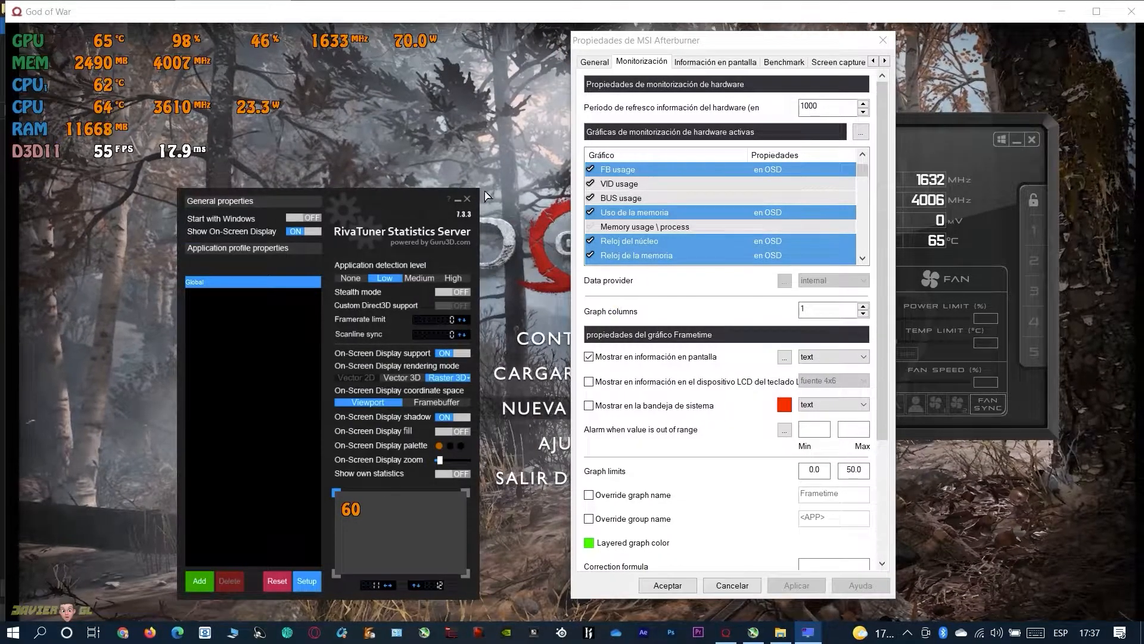
pyautogui.click(467, 198)
# Reorder the monitoring graphs so Uso de la memoria, Reloj del núcleo and Reloj de la memoria directly follow FB usage
pyautogui.press('ctrl')
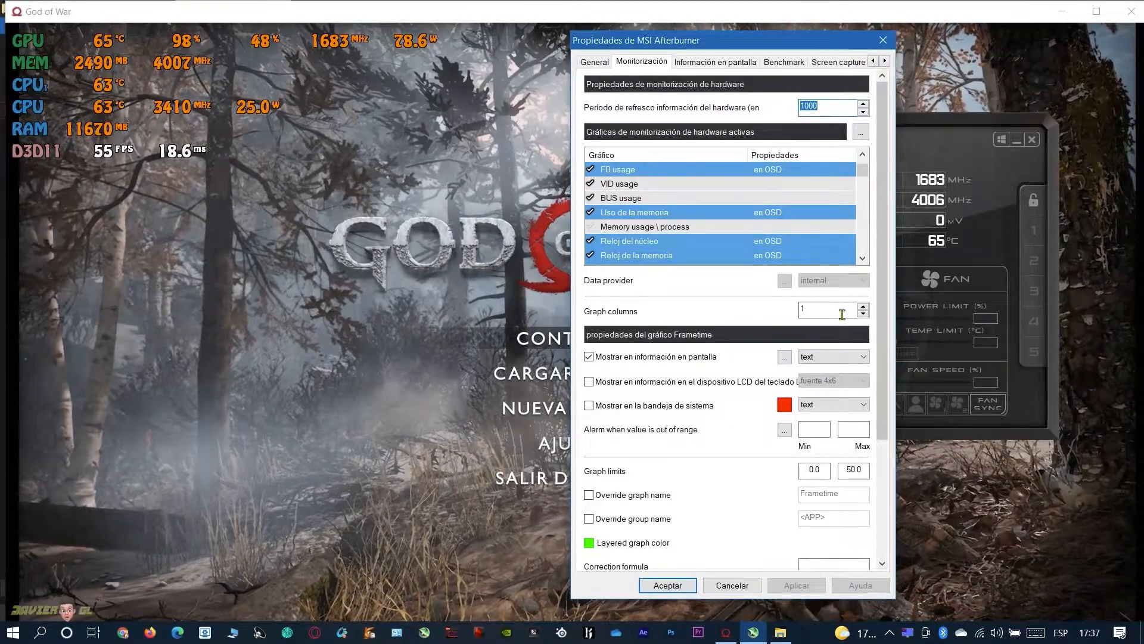
pyautogui.scroll(1, 781, 255)
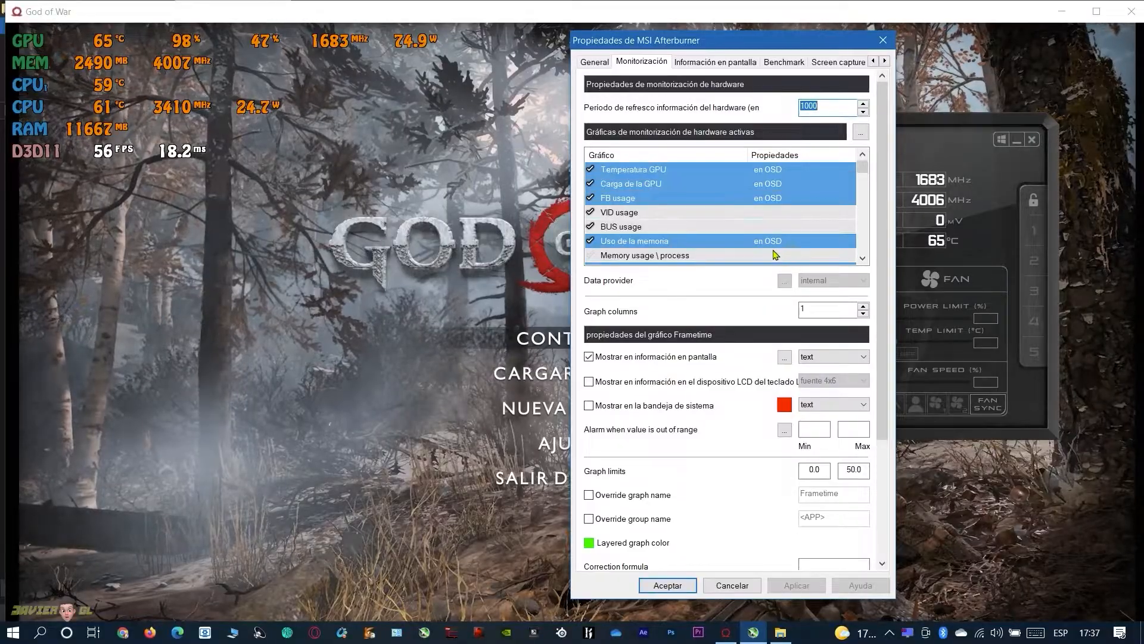
pyautogui.click(725, 241)
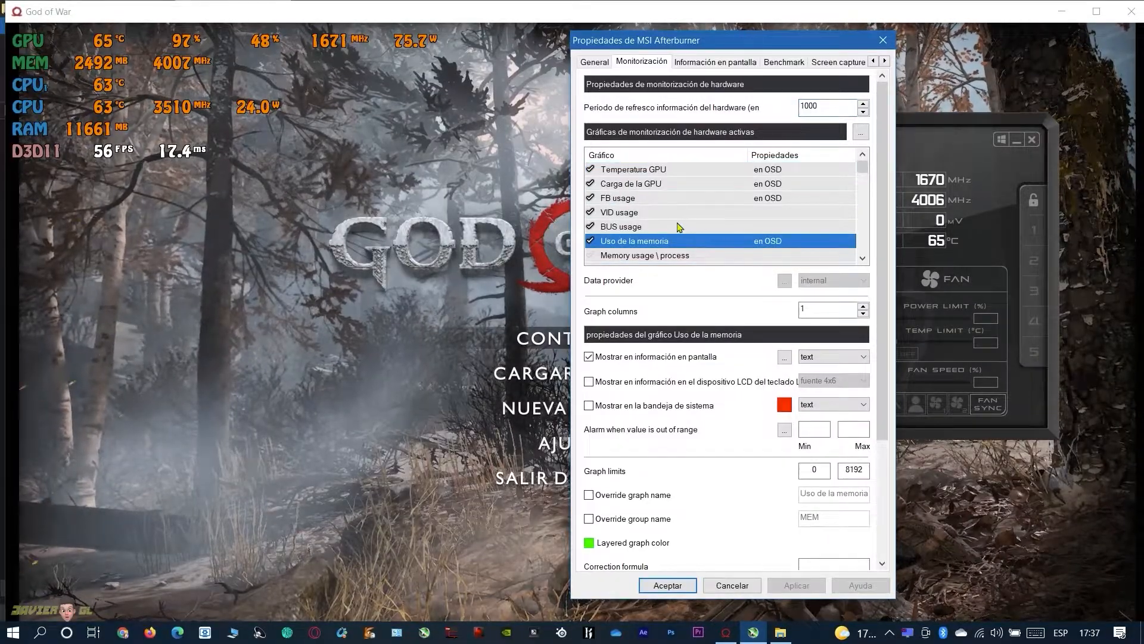
pyautogui.moveTo(681, 244); pyautogui.dragTo(753, 243)
pyautogui.scroll(-2, 706, 239)
pyautogui.scroll(1, 706, 238)
pyautogui.scroll(-1, 709, 225)
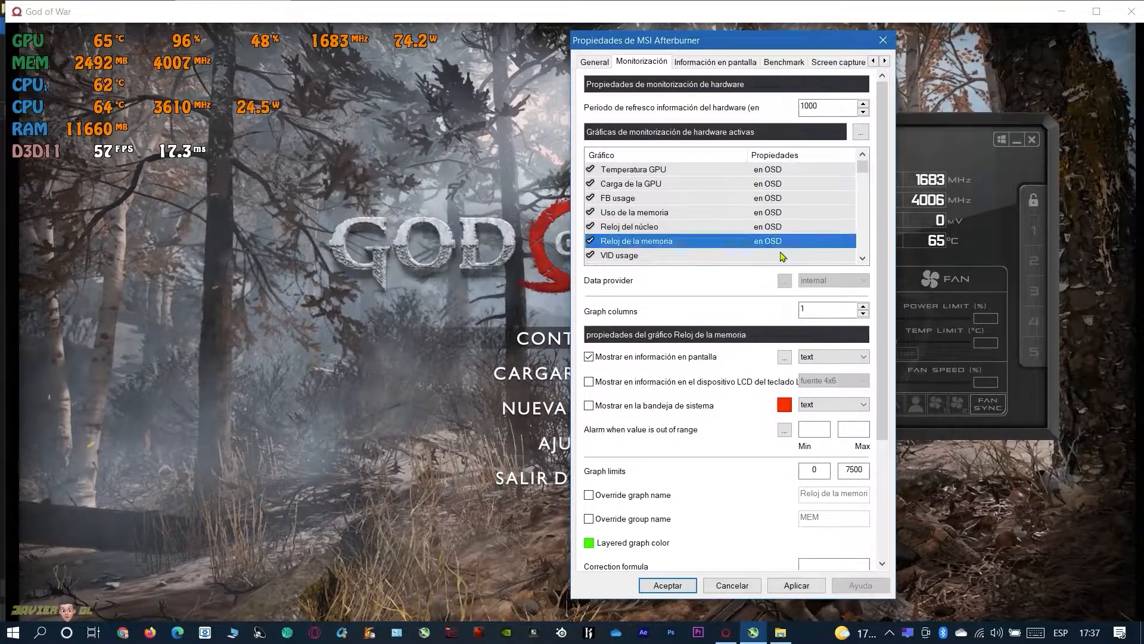
# Reorder the monitoring graphs so Power and CPU1 temperature directly follow Reloj de la memoria, and include RAM usage \ process on screen
pyautogui.scroll(-1, 761, 253)
pyautogui.click(701, 257)
pyautogui.scroll(-3, 733, 220)
pyautogui.scroll(1, 724, 206)
pyautogui.click(720, 242)
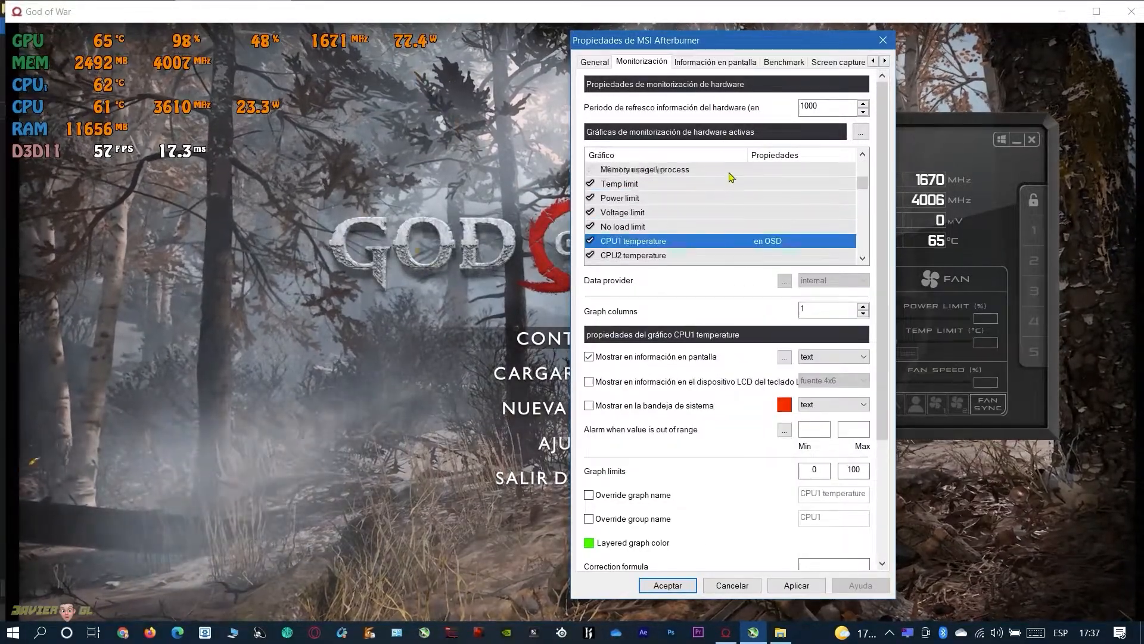
pyautogui.moveTo(756, 146); pyautogui.dragTo(749, 253)
pyautogui.scroll(-6, 767, 244)
pyautogui.moveTo(736, 213); pyautogui.dragTo(763, 271)
pyautogui.scroll(-11, 781, 228)
pyautogui.scroll(1, 717, 233)
pyautogui.scroll(-10, 770, 209)
pyautogui.scroll(-12, 770, 216)
pyautogui.scroll(-11, 769, 201)
pyautogui.scroll(-4, 767, 199)
pyautogui.scroll(1, 746, 196)
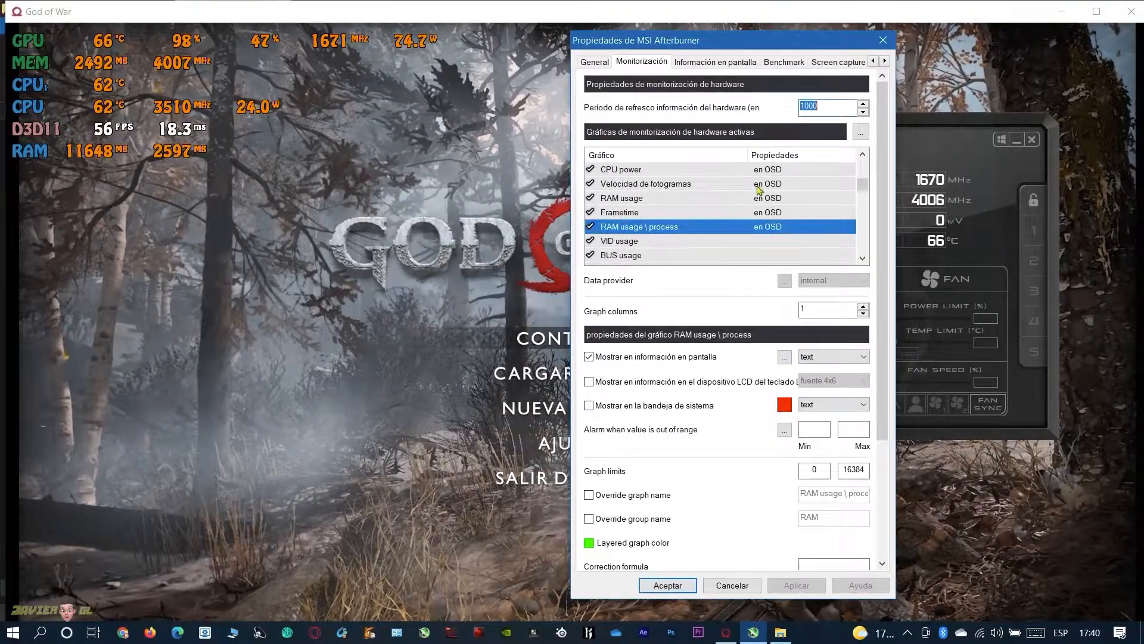
pyautogui.scroll(10, 643, 182)
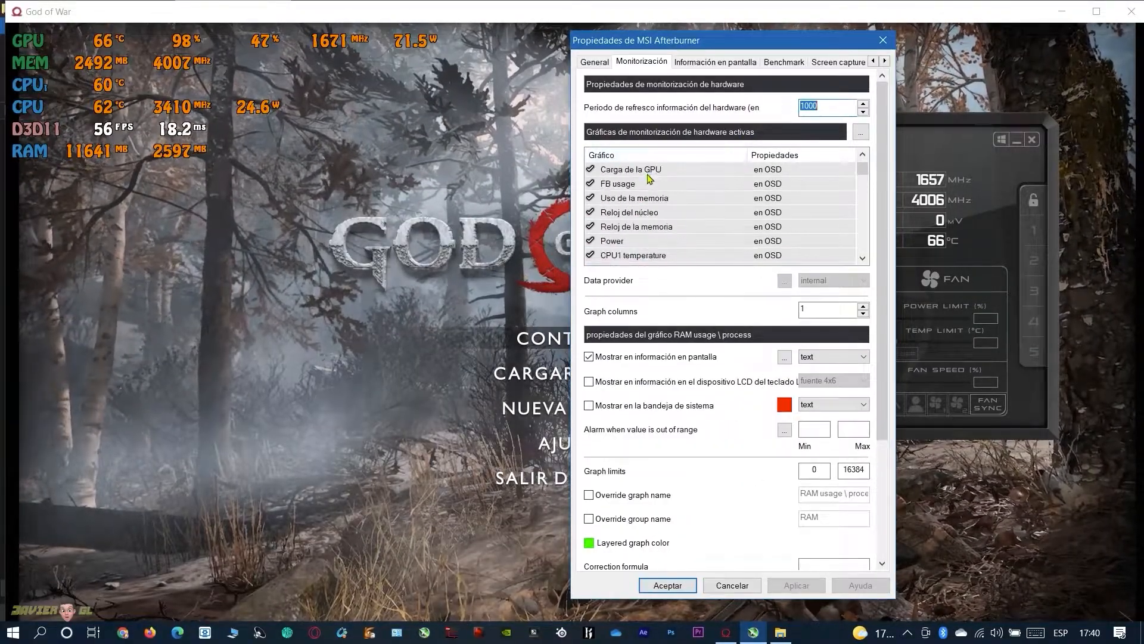
# Override the graph name of Temperatura GPU, using Temperatura GPU as the name, and apply it
pyautogui.click(637, 170)
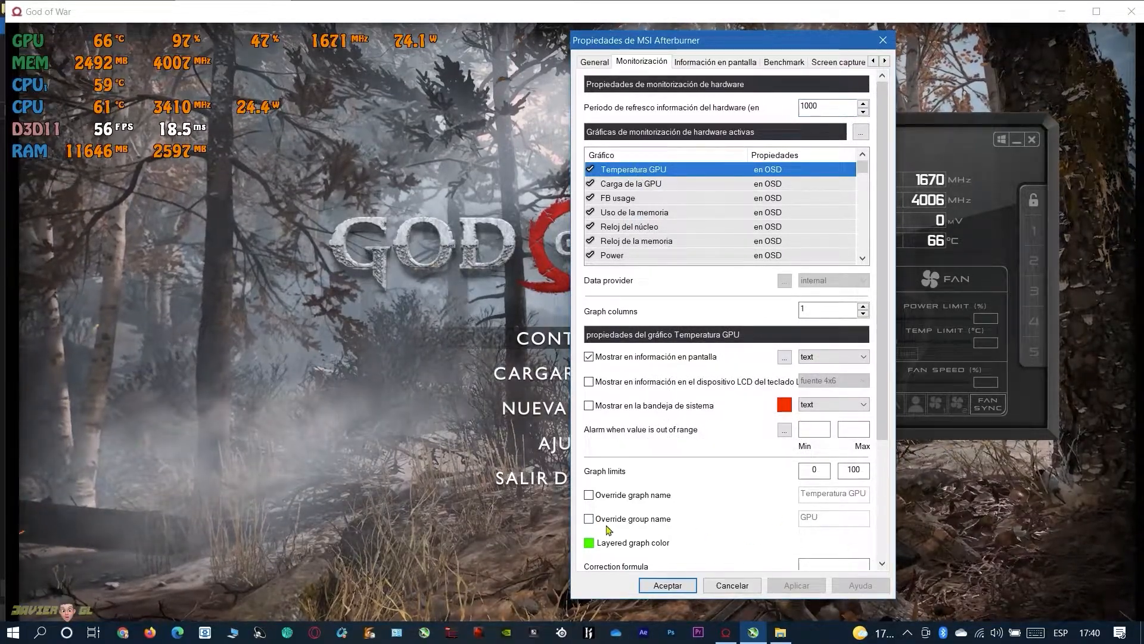
pyautogui.click(592, 497)
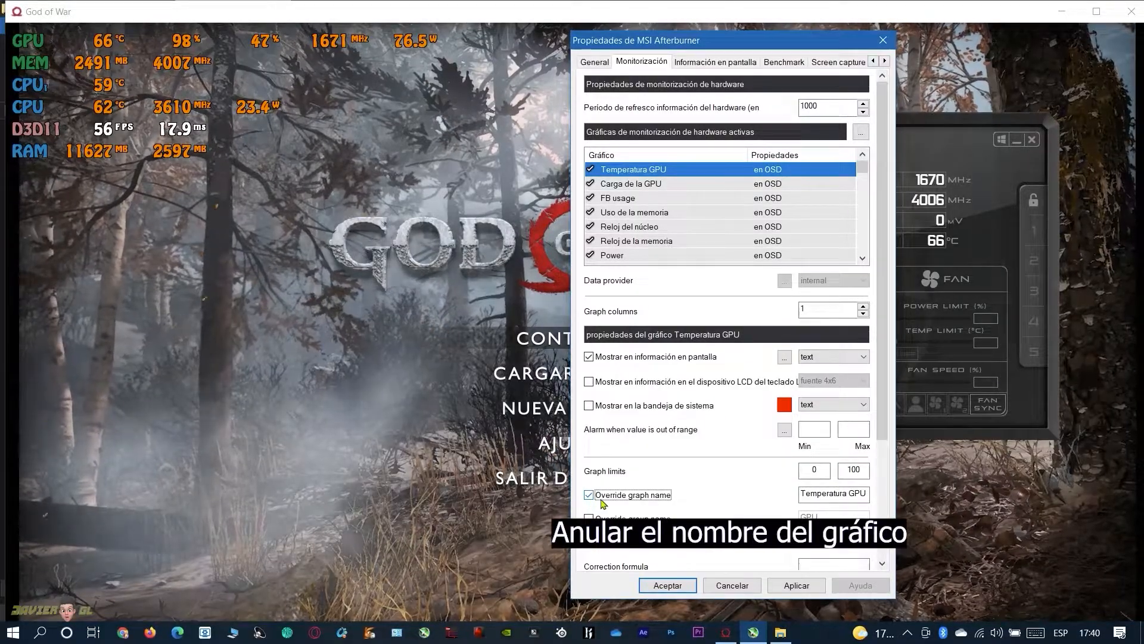
pyautogui.click(806, 494)
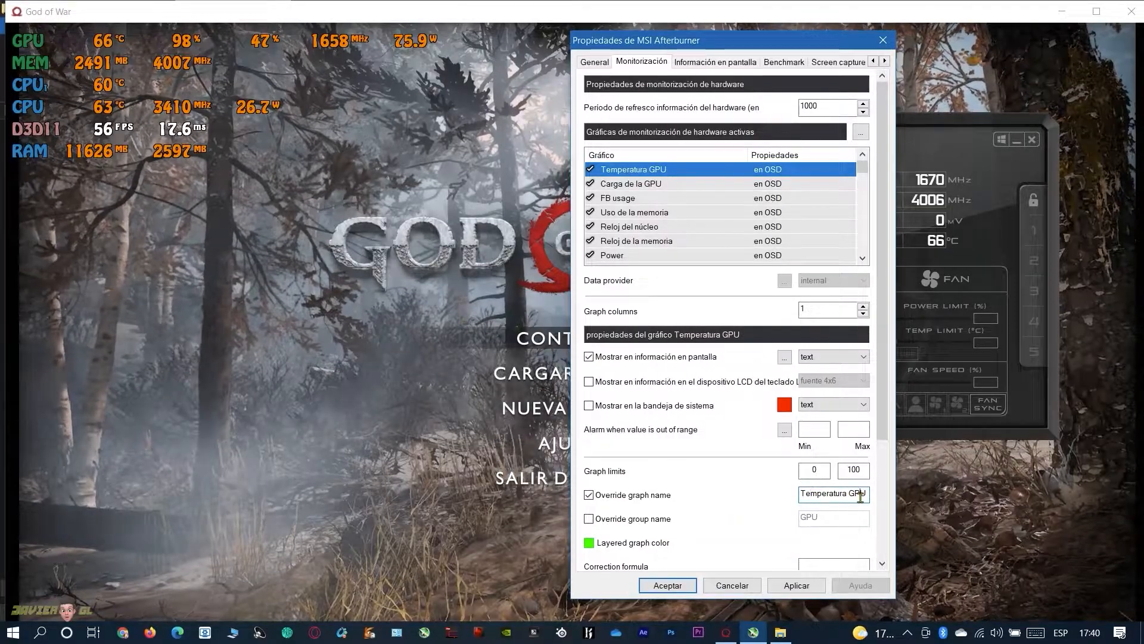
pyautogui.click(793, 587)
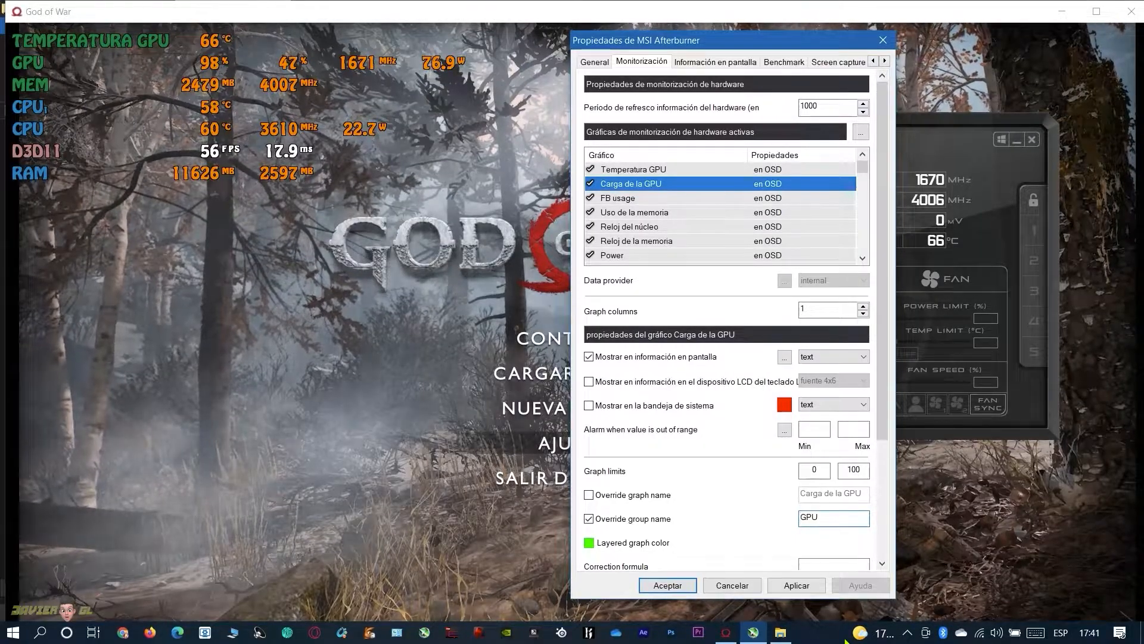
# Set the overridden group name of the Carga de la GPU graph to USO GPU and apply it
pyautogui.write('US')
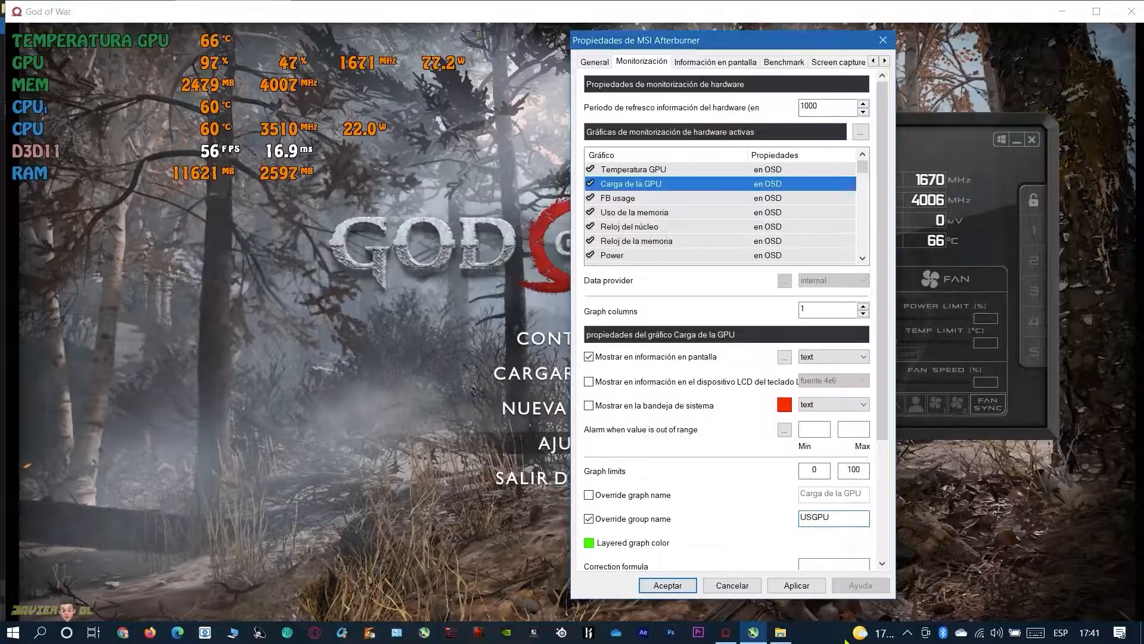
pyautogui.write('O')
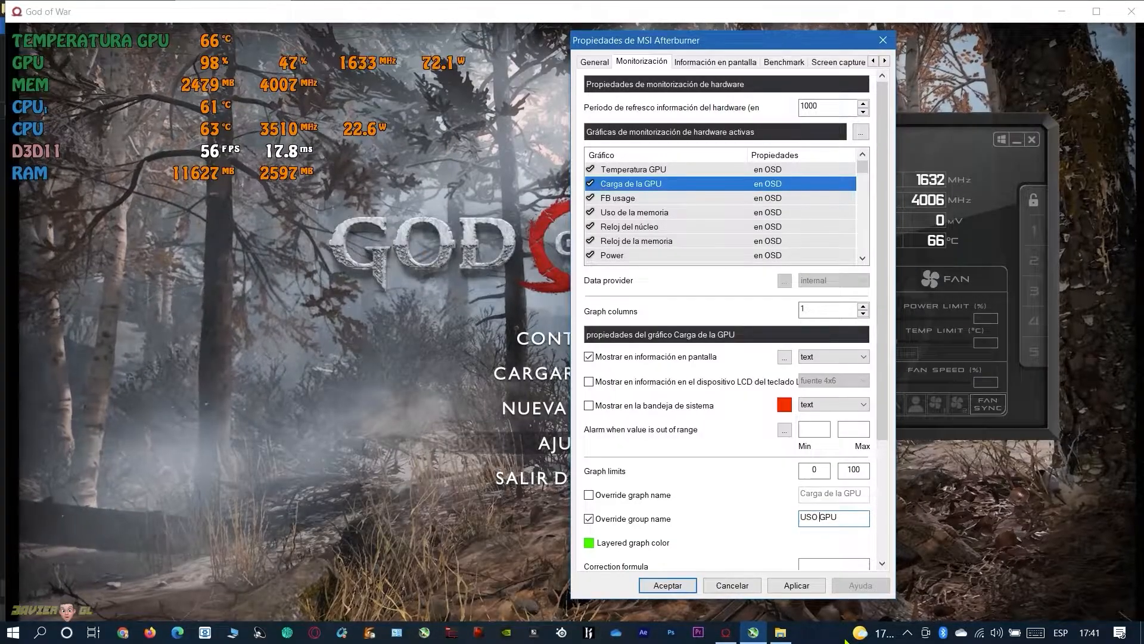
pyautogui.click(819, 586)
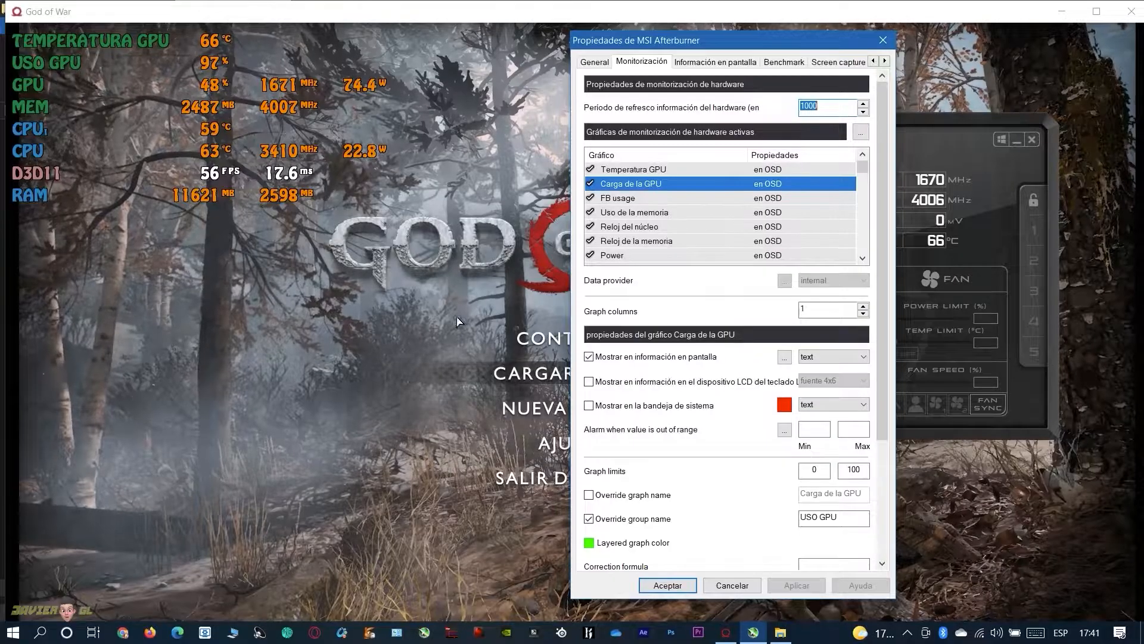
# Move the Reloj del núcleo graph directly below Carga de la GPU and override its group name with GTX 1060 GPU
pyautogui.click(632, 228)
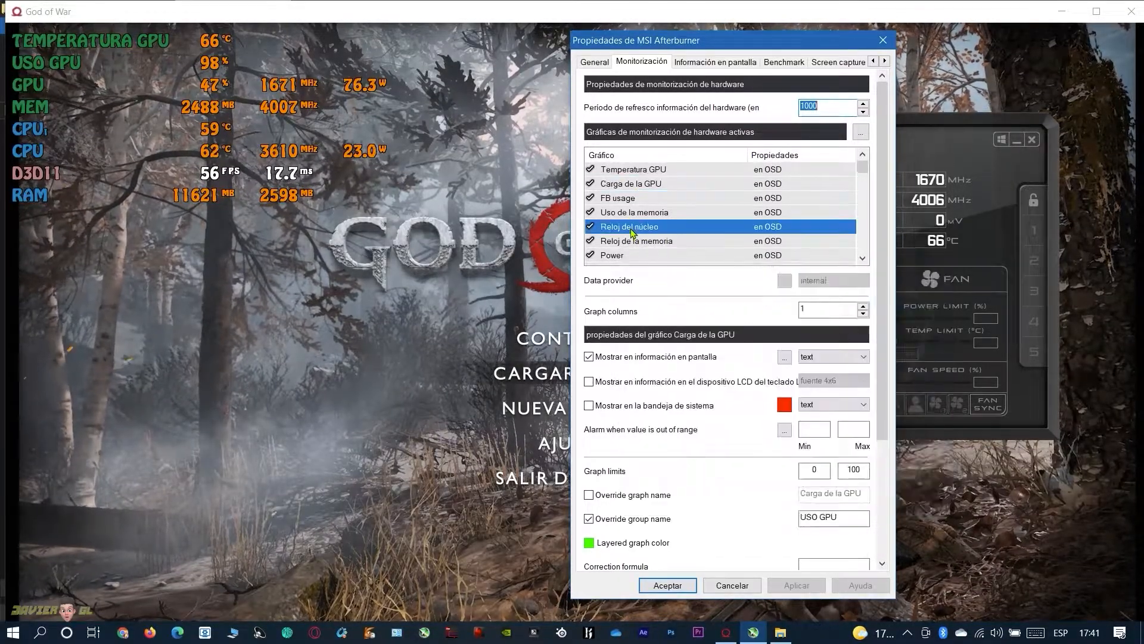
pyautogui.moveTo(633, 232); pyautogui.dragTo(639, 200)
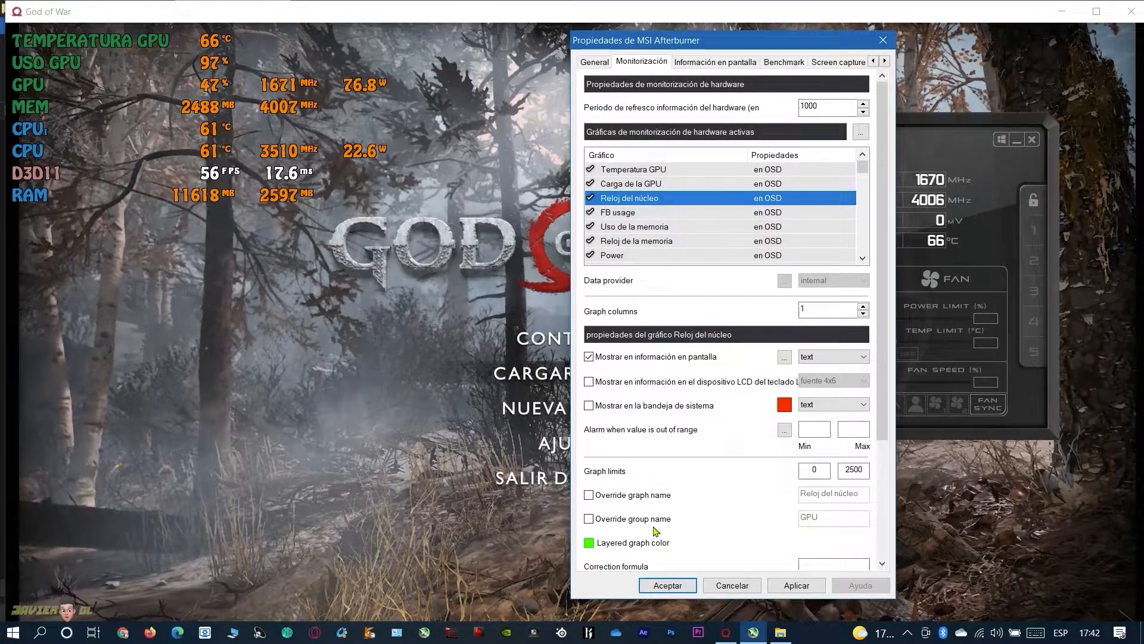
pyautogui.click(594, 521)
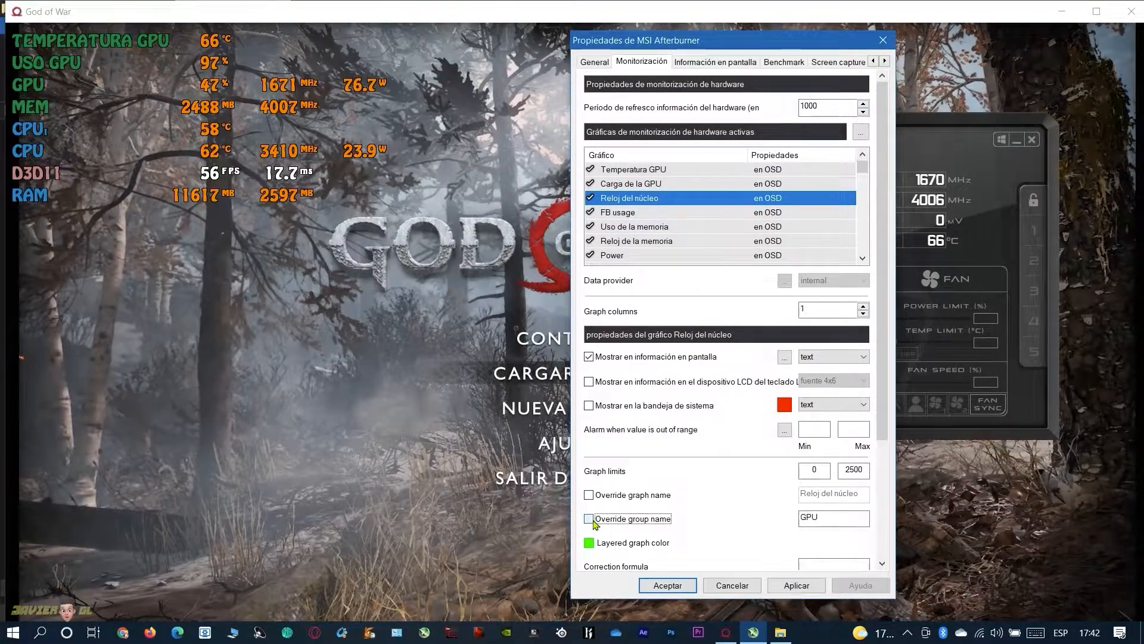
pyautogui.click(802, 519)
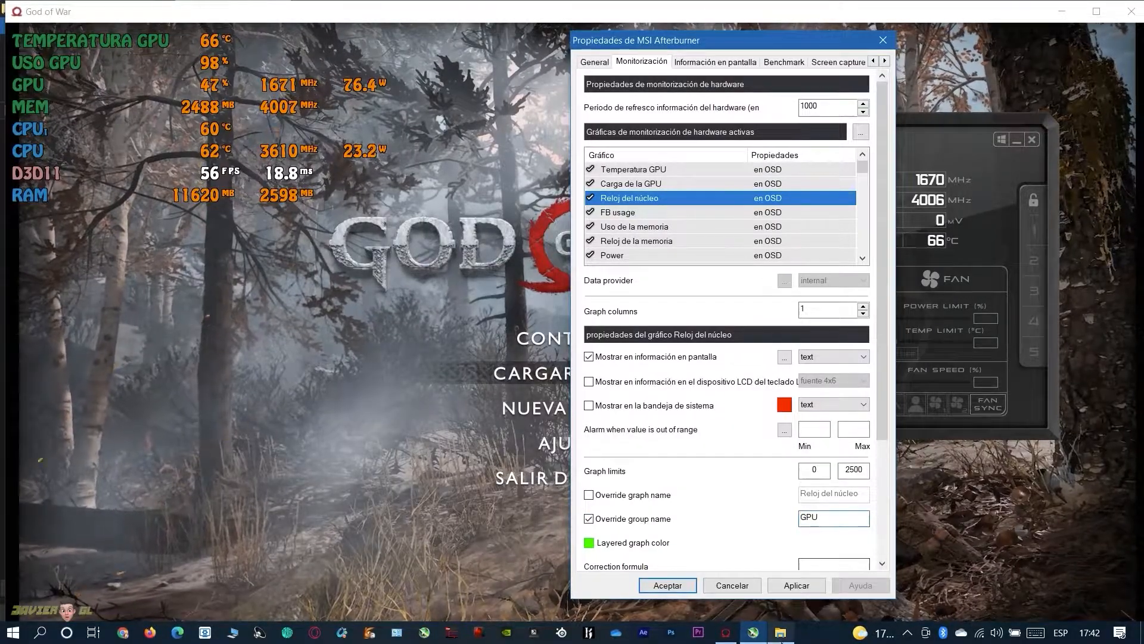
pyautogui.moveTo(781, 638)
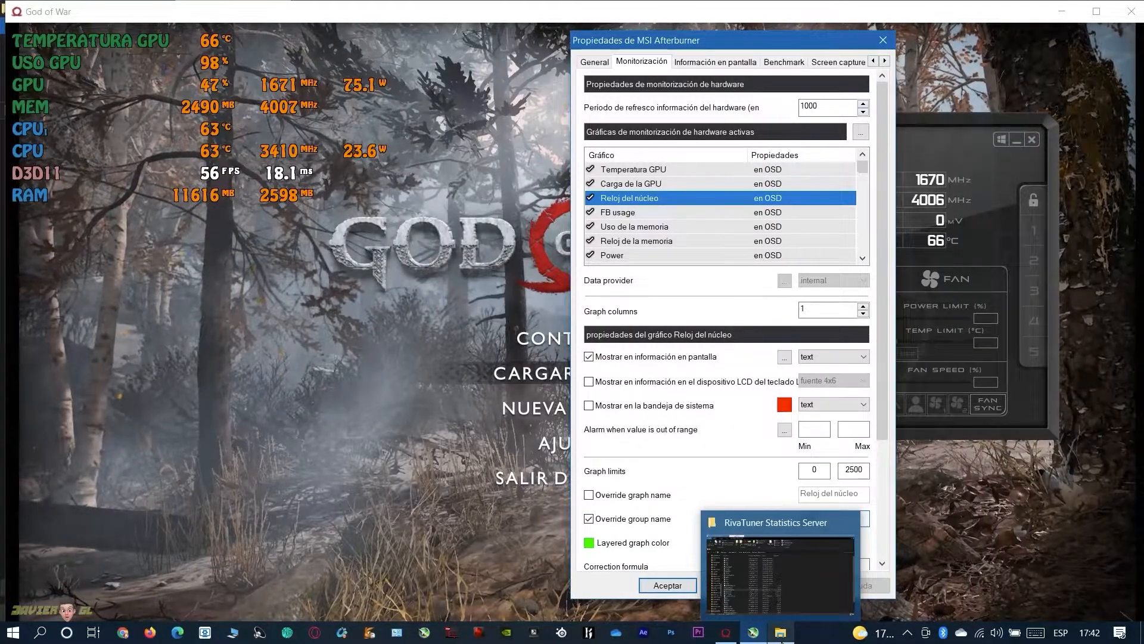
pyautogui.moveTo(726, 633)
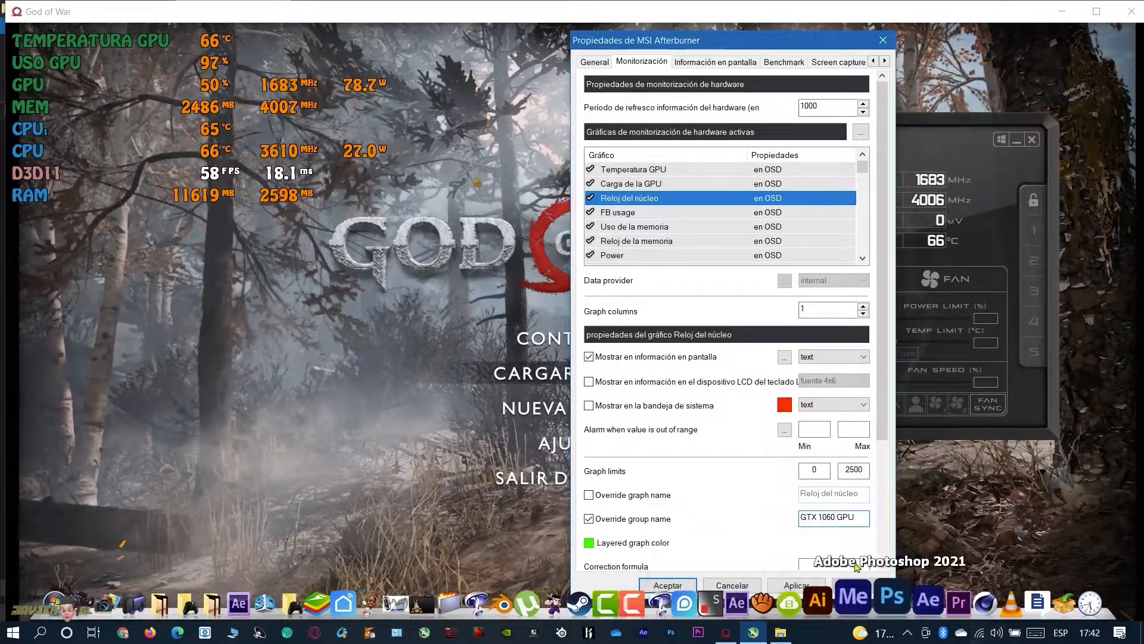
pyautogui.click(784, 586)
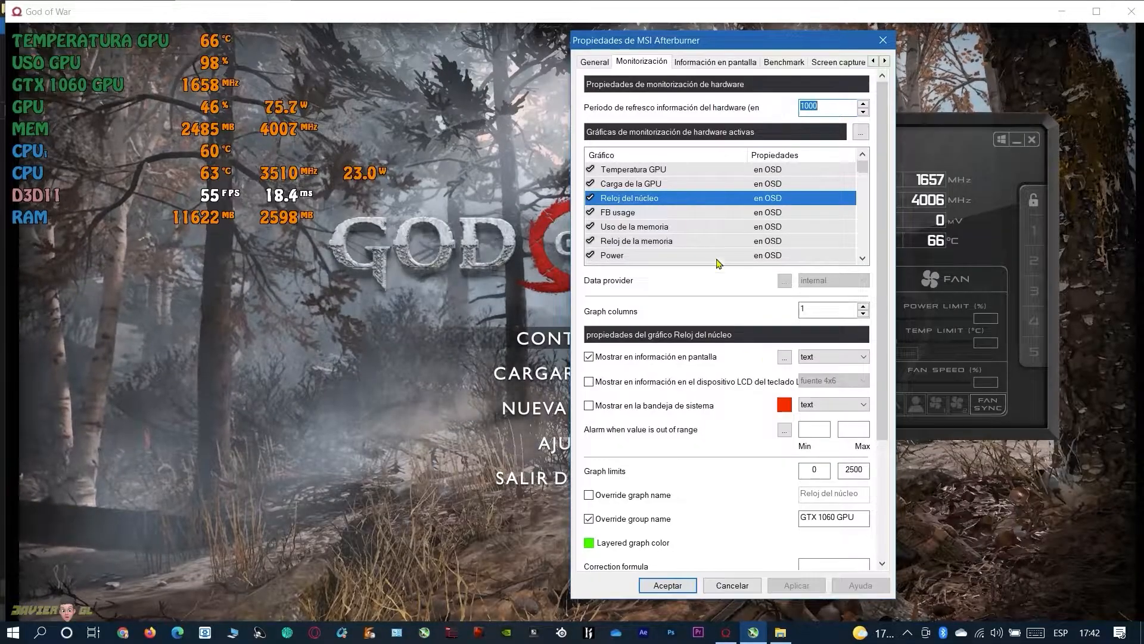
# Move the Reloj del núcleo graph to the start of the graph list and check the overlay in God of War
pyautogui.moveTo(643, 205); pyautogui.dragTo(623, 169)
pyautogui.click(231, 290)
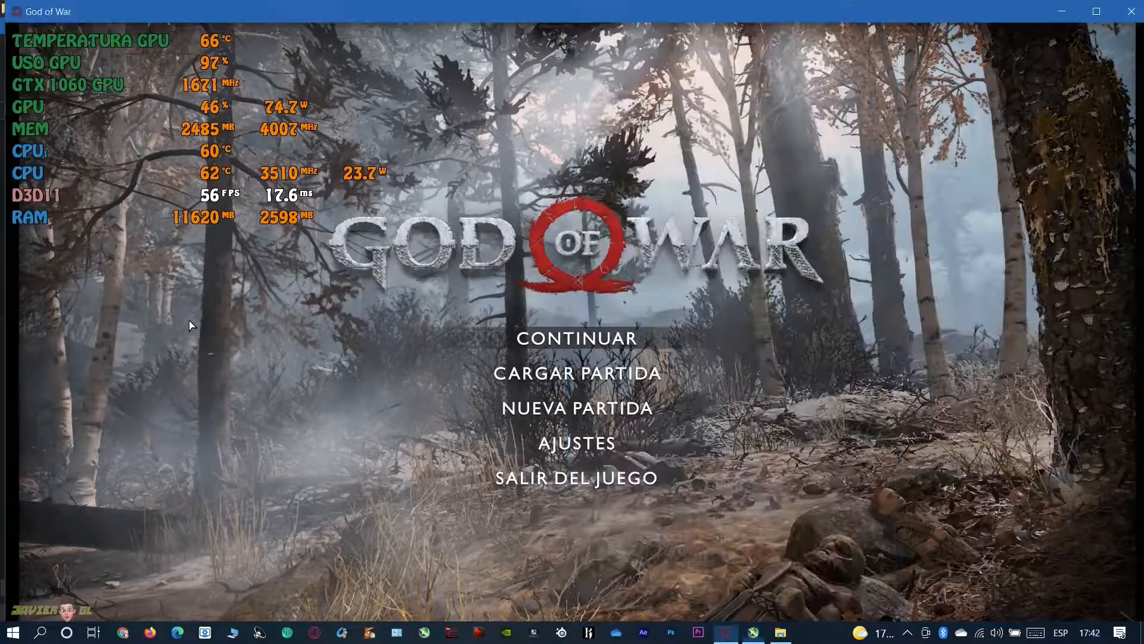
pyautogui.click(753, 632)
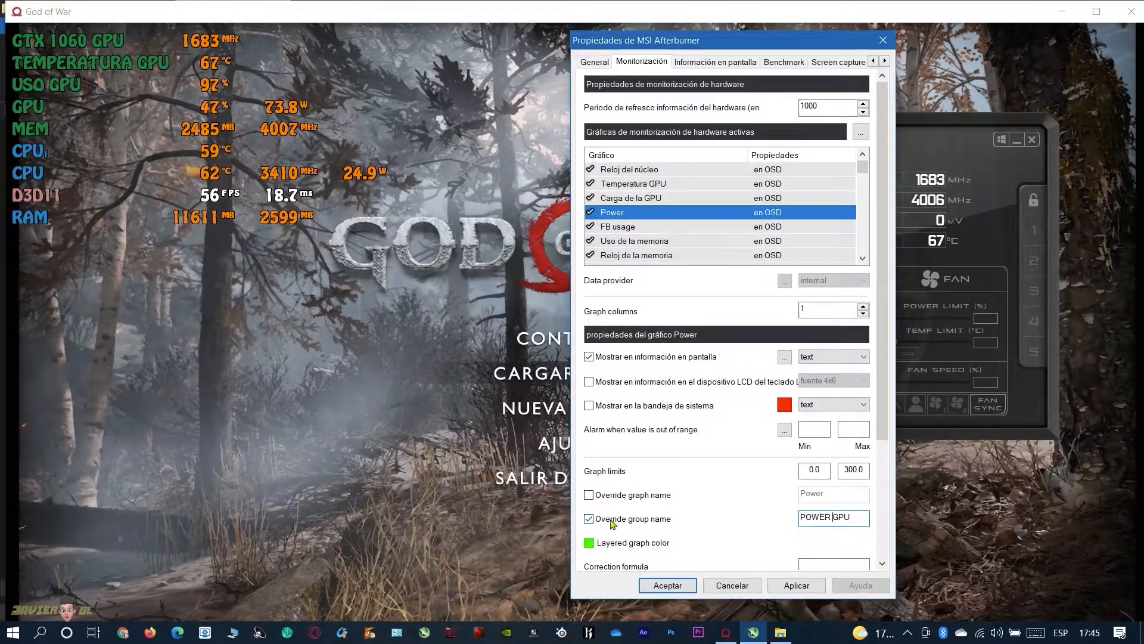
# Apply the group name POWER GPU to the Power graph and check the overlay in God of War
pyautogui.click(796, 585)
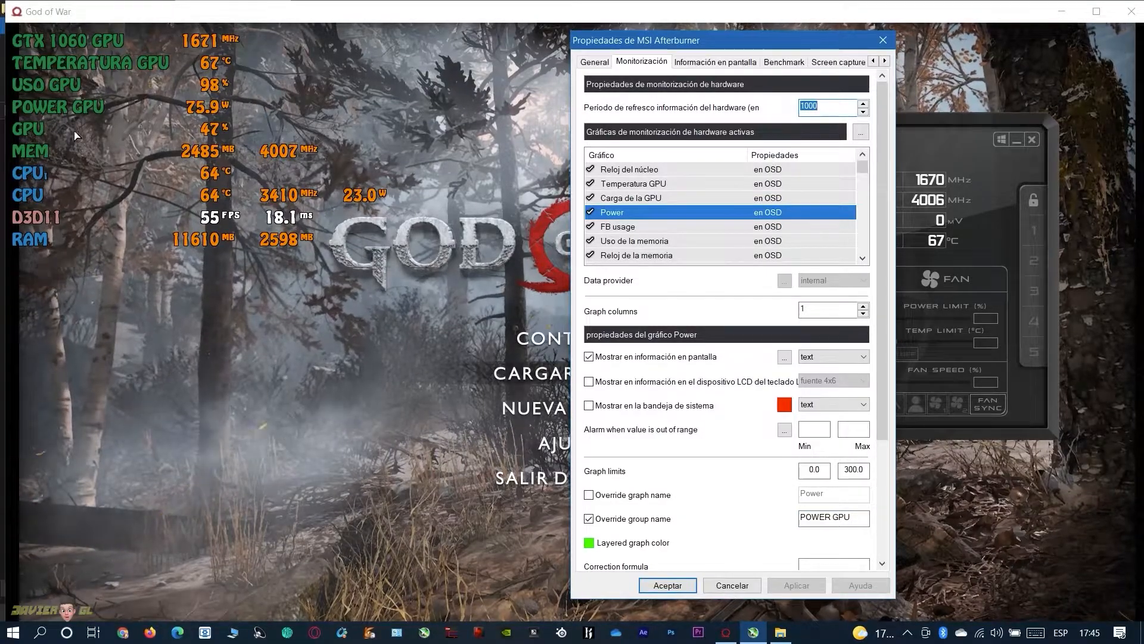
pyautogui.click(31, 148)
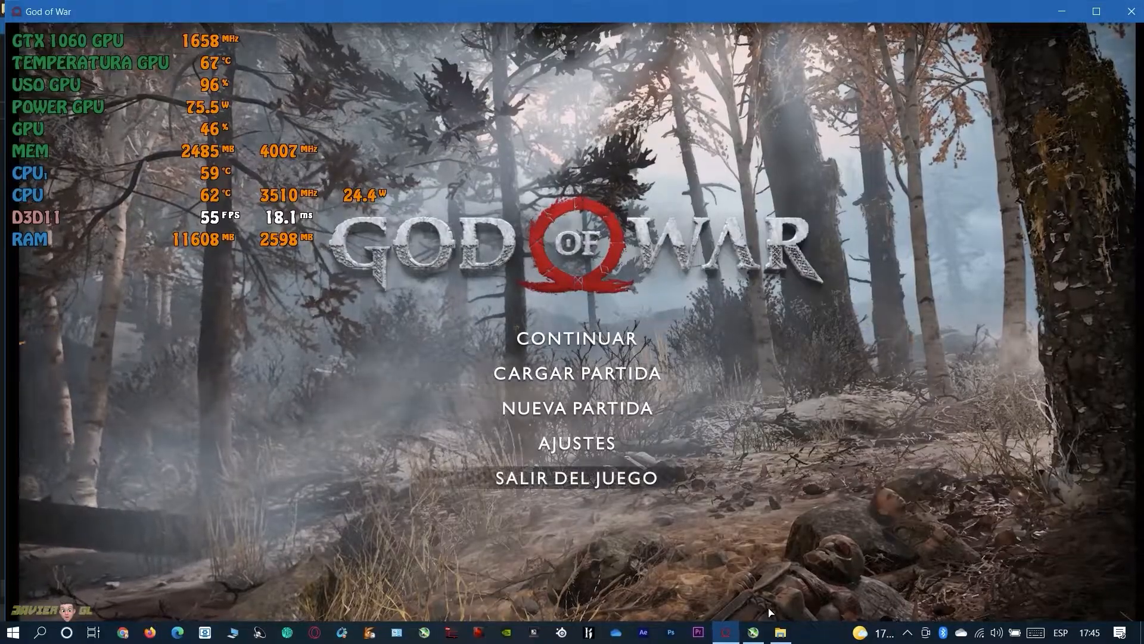
pyautogui.click(753, 637)
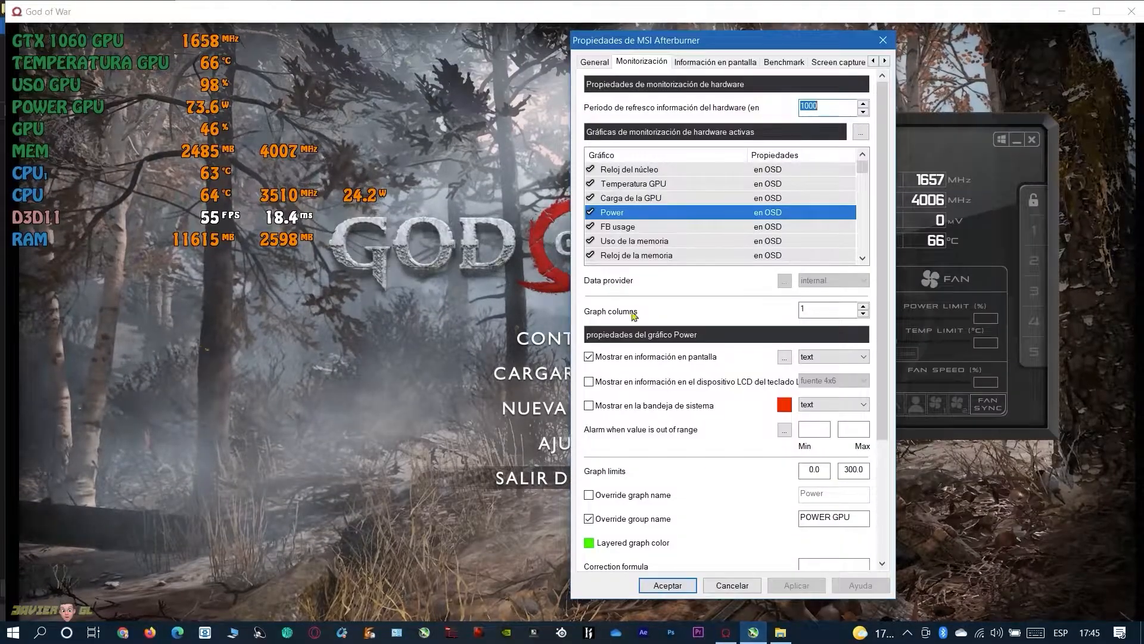
# Place Reloj de la memoria directly below FB usage and override its group name with RELOJ DE LA MEMMORIA
pyautogui.click(625, 227)
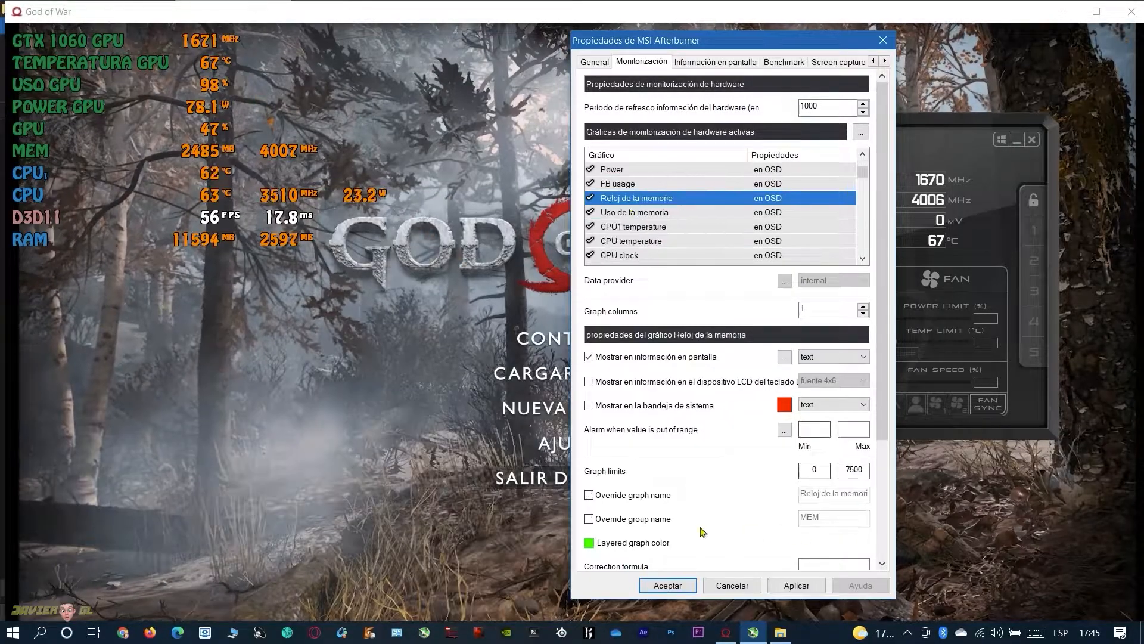
pyautogui.click(588, 519)
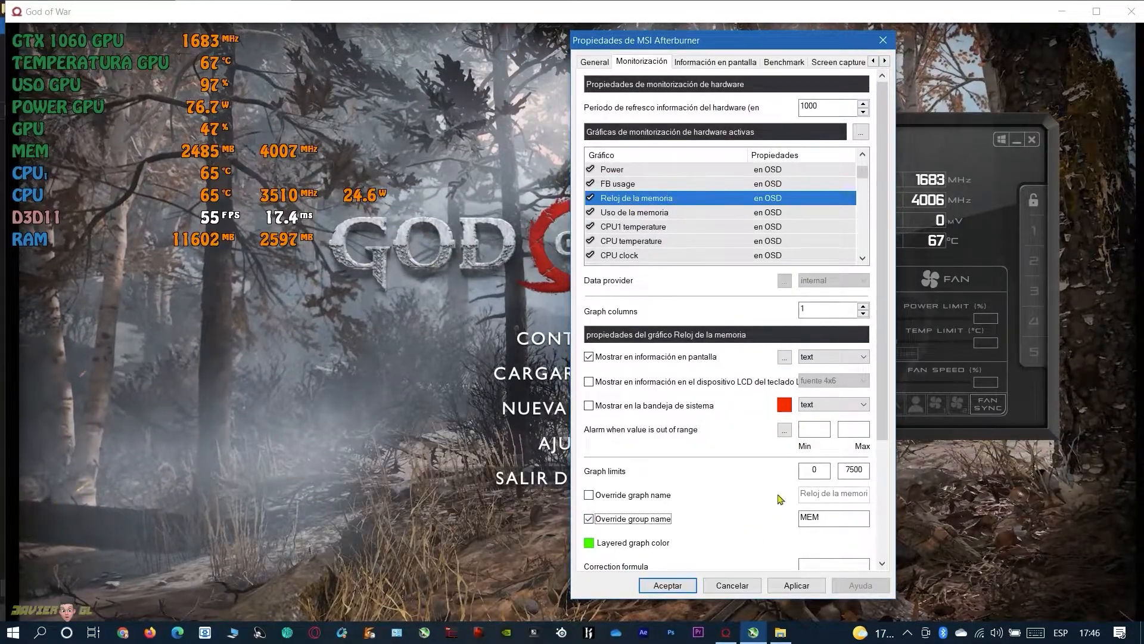
pyautogui.press('Tab')
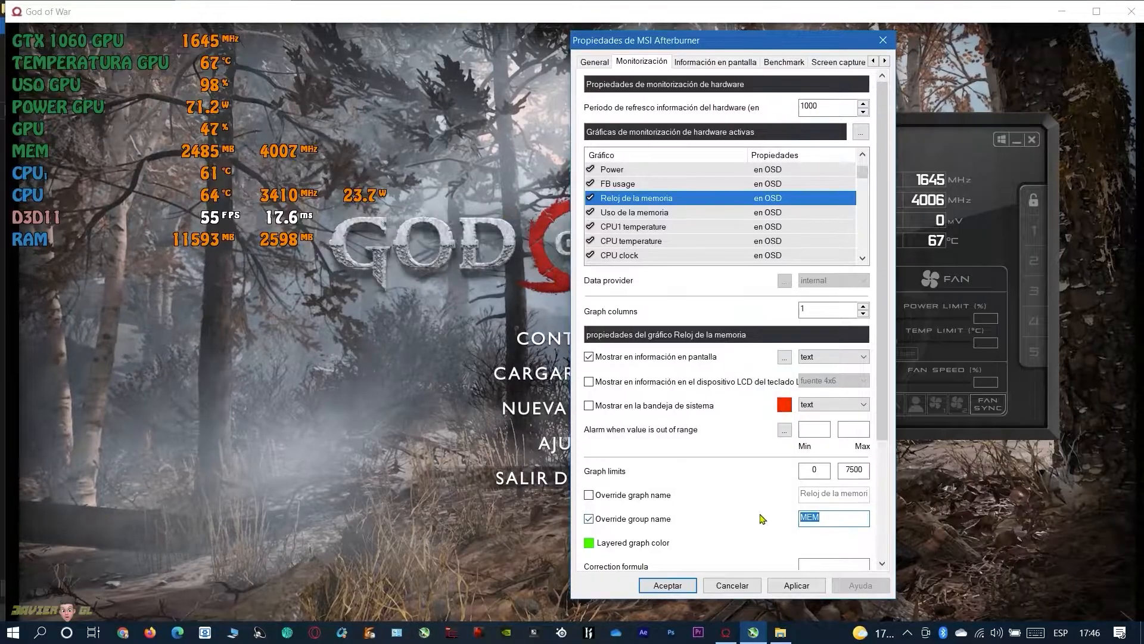
pyautogui.write('RELOJ')
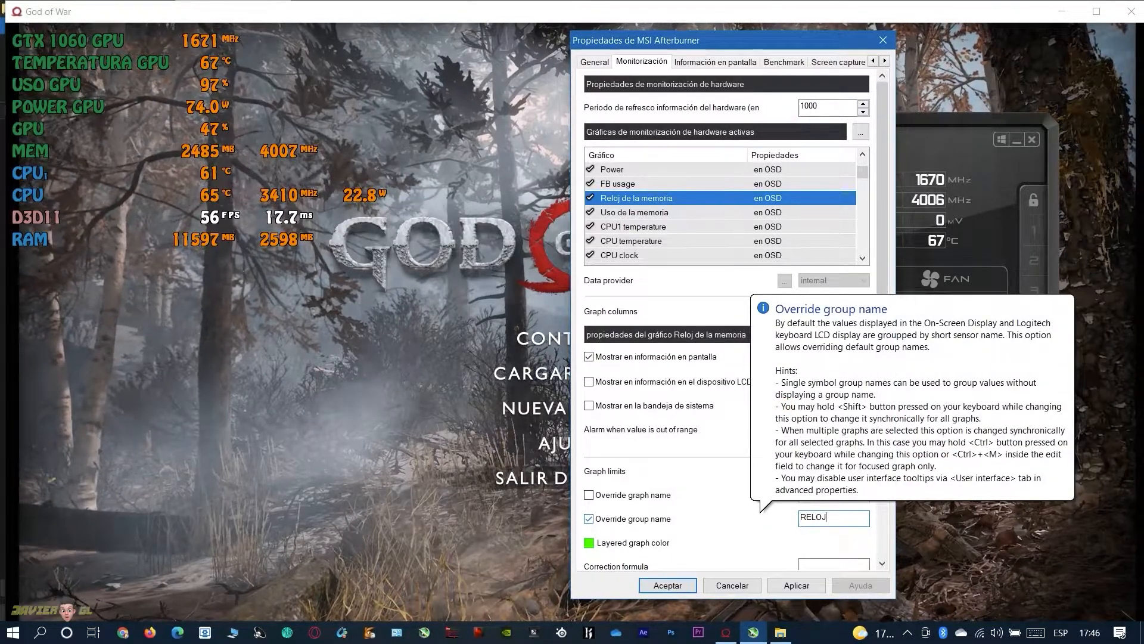
pyautogui.write(' DE LA ')
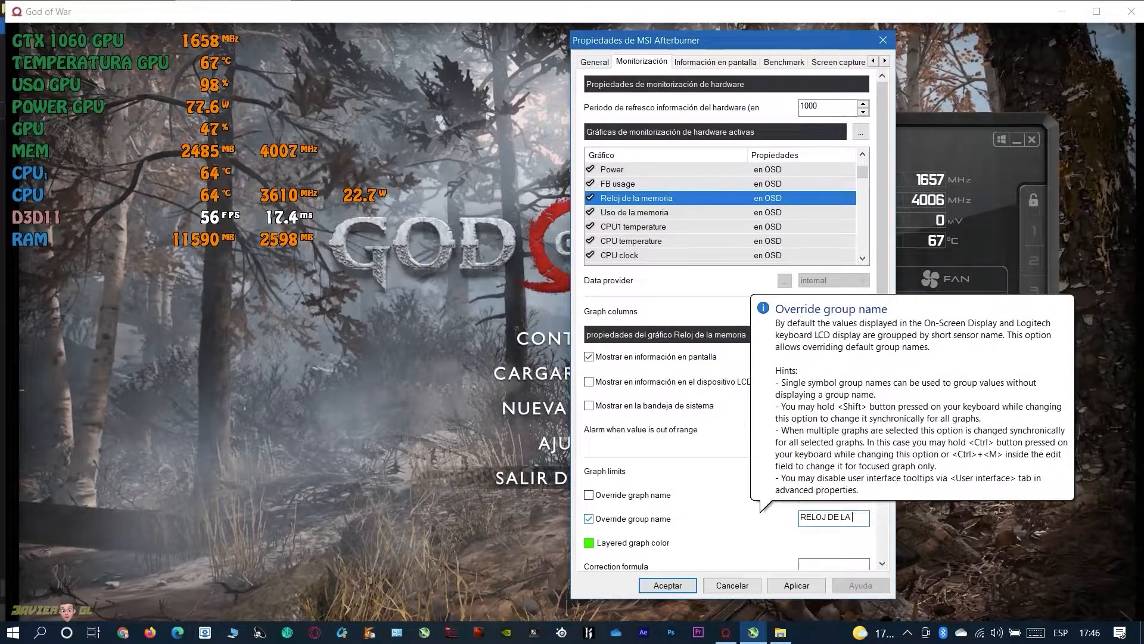
pyautogui.write('MEMMORIA')
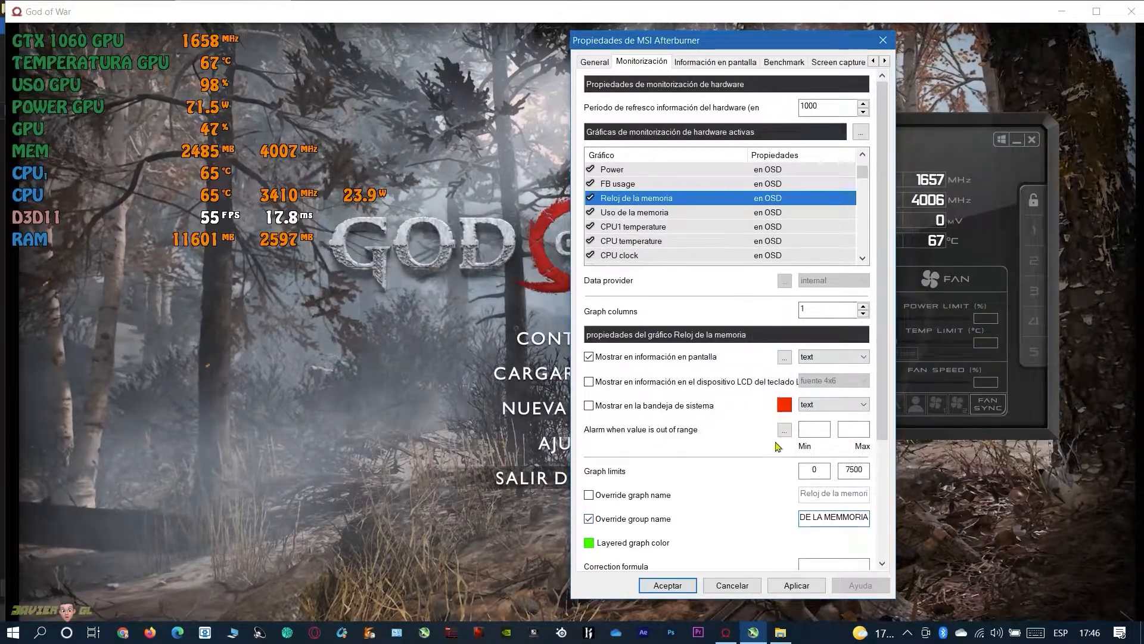
pyautogui.click(798, 586)
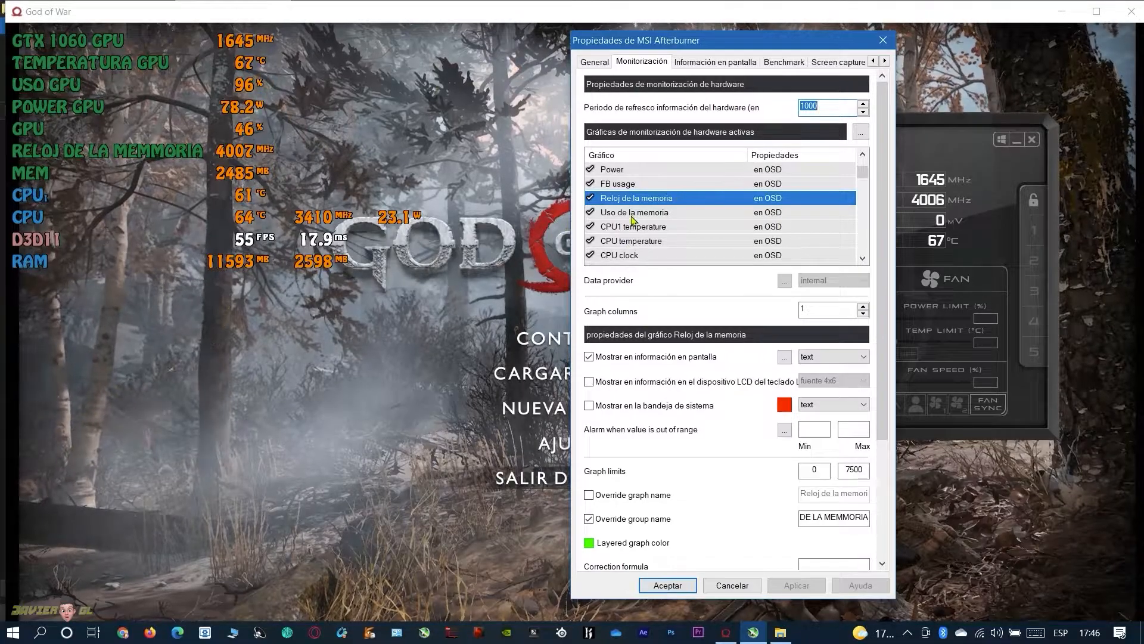
# Override the group name of the Uso de la memoria graph with 32 GB MEM and apply it
pyautogui.moveTo(632, 221)
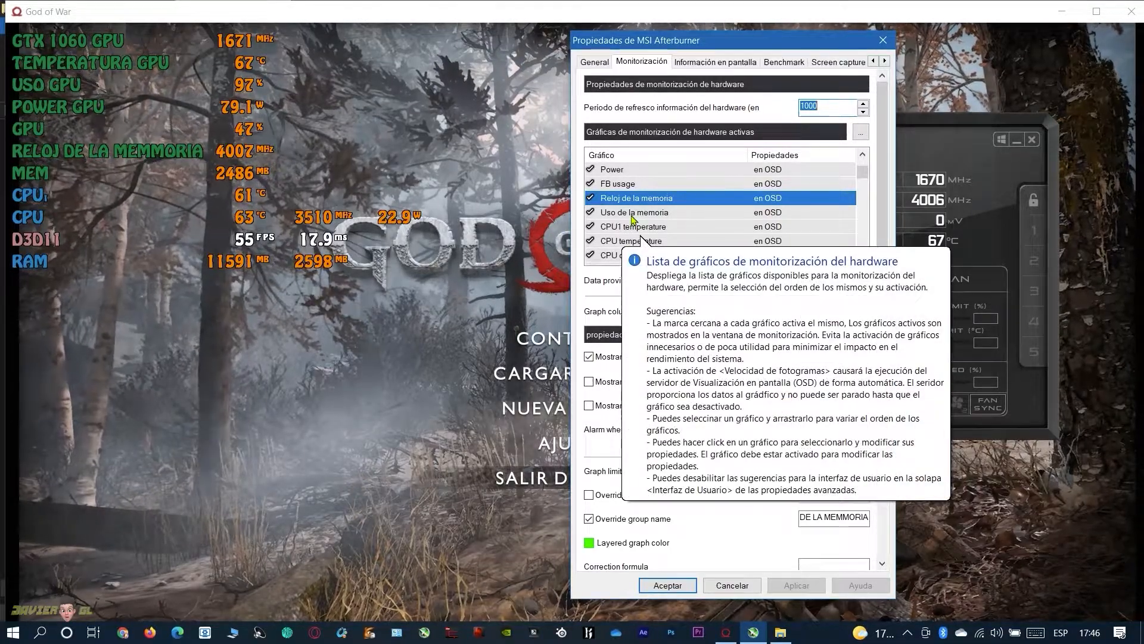
pyautogui.click(631, 215)
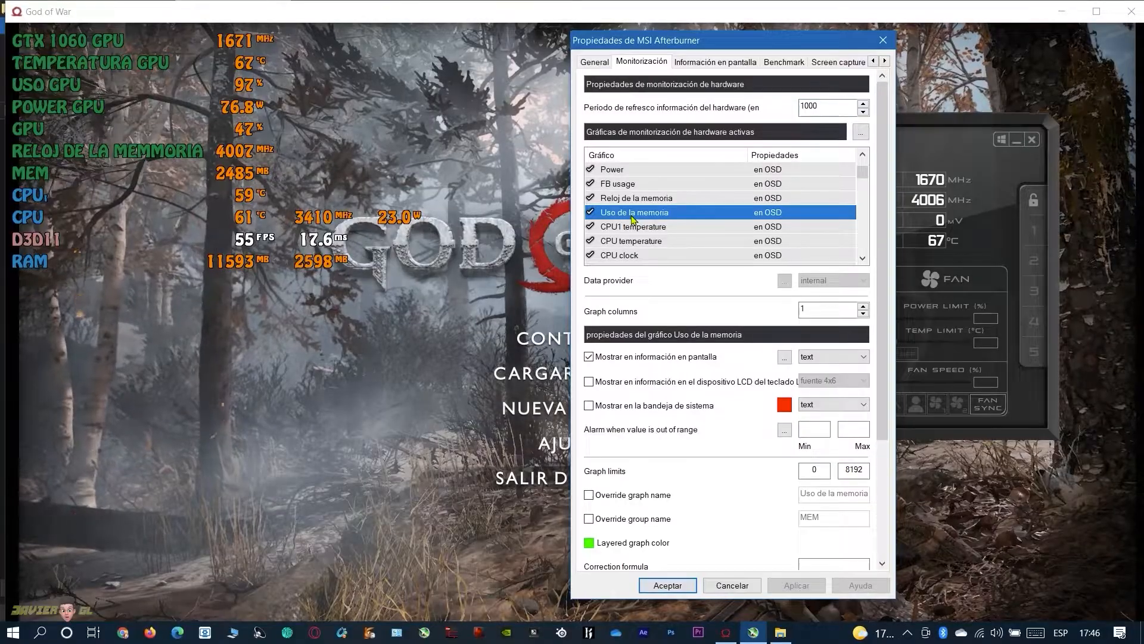
pyautogui.click(590, 519)
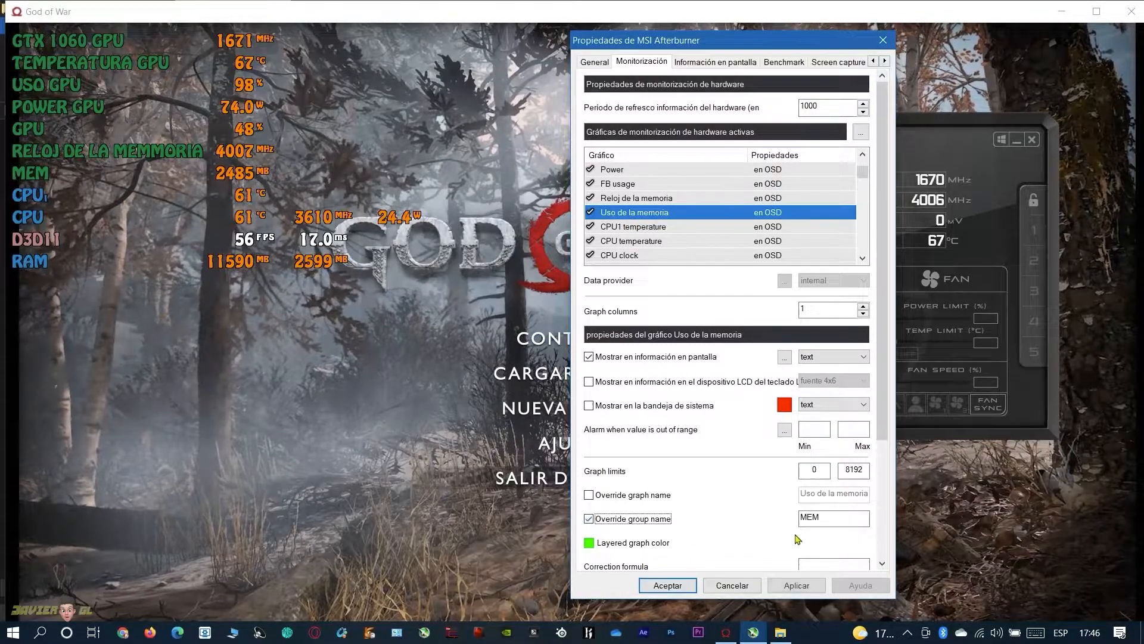
pyautogui.click(813, 517)
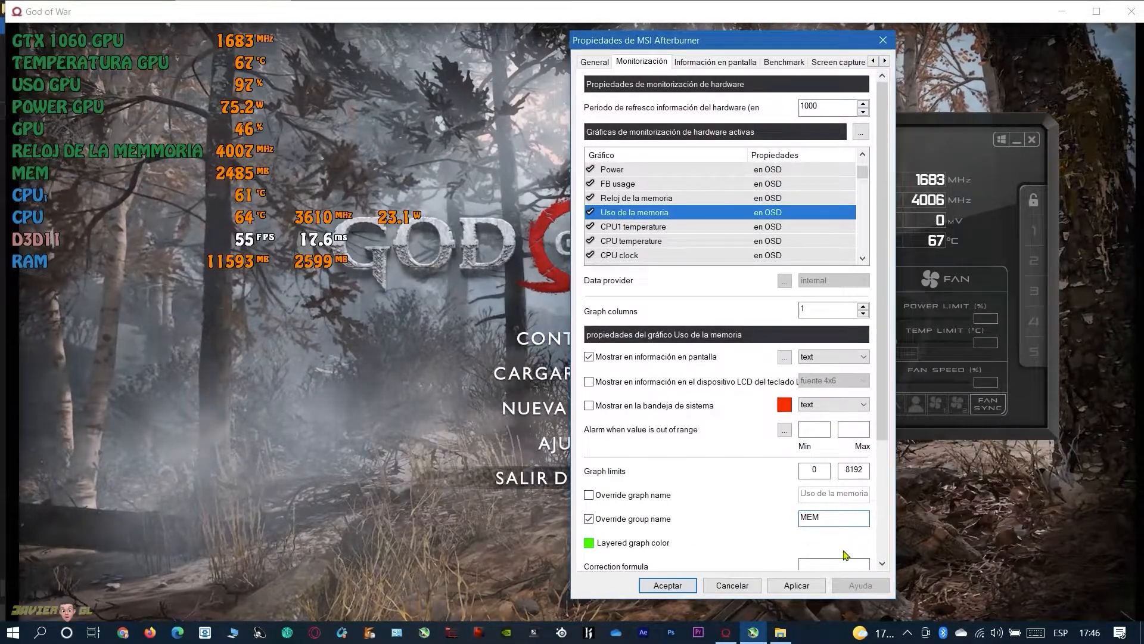
pyautogui.write('32 GB')
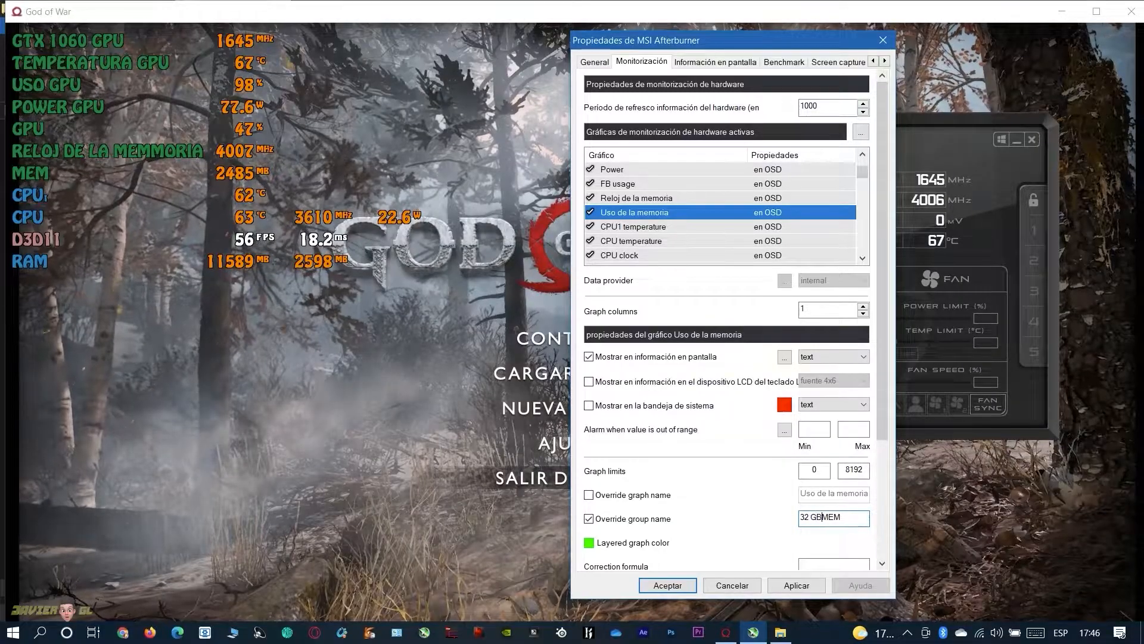
pyautogui.click(796, 585)
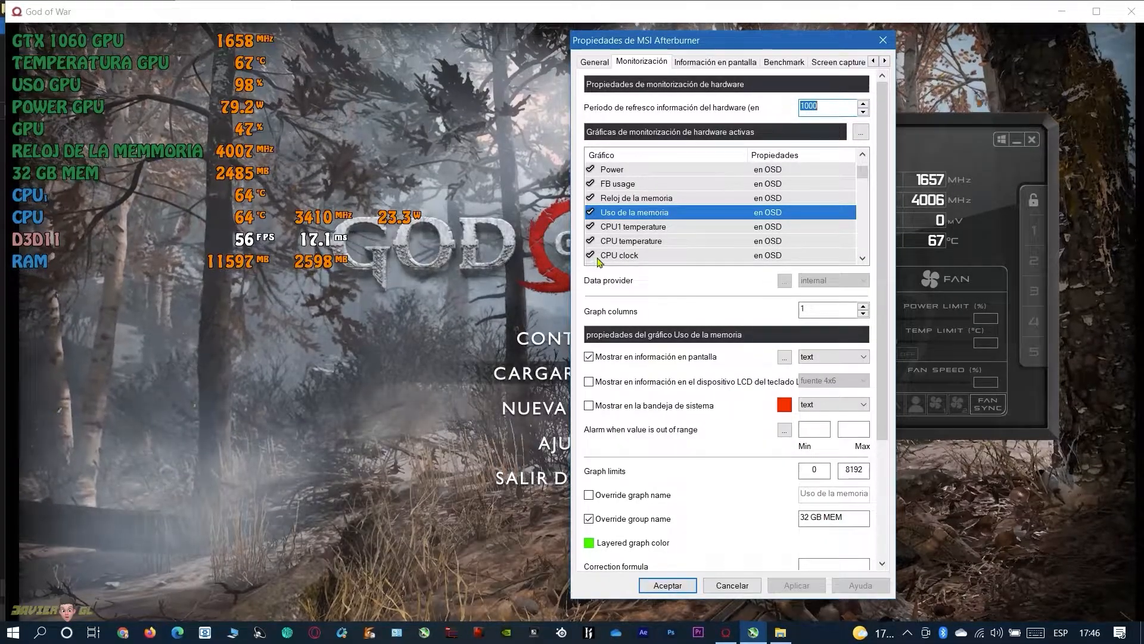
# Place CPU clock and CPU temperature directly below Uso de la memoria and override CPU clock's group name with INTE I7 7700 CPU
pyautogui.moveTo(625, 249); pyautogui.dragTo(630, 231)
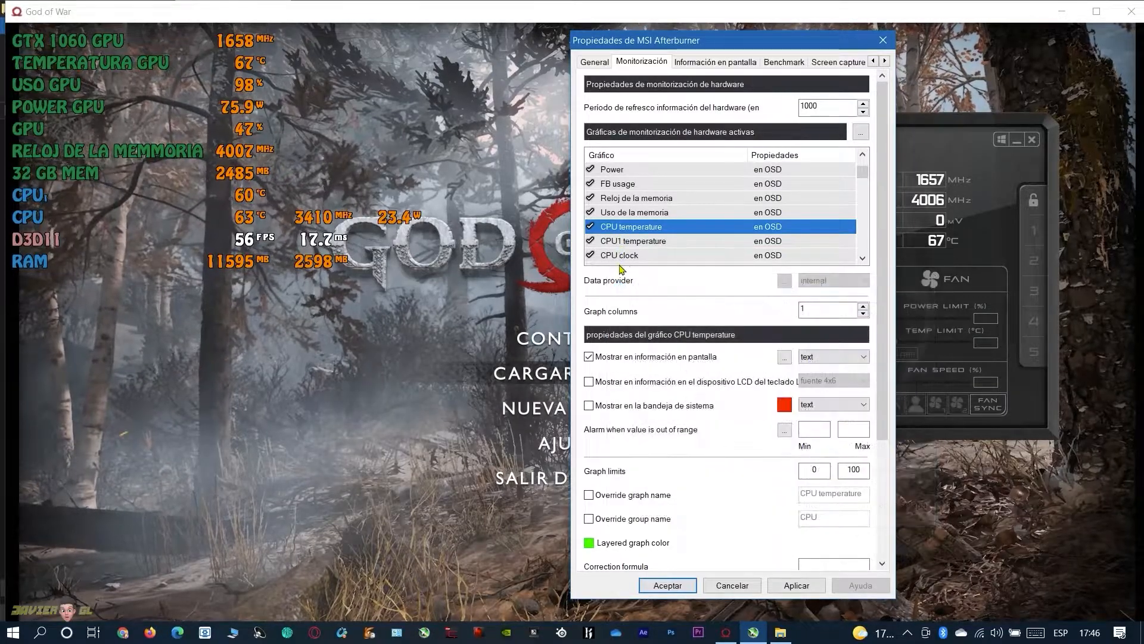
pyautogui.click(621, 257)
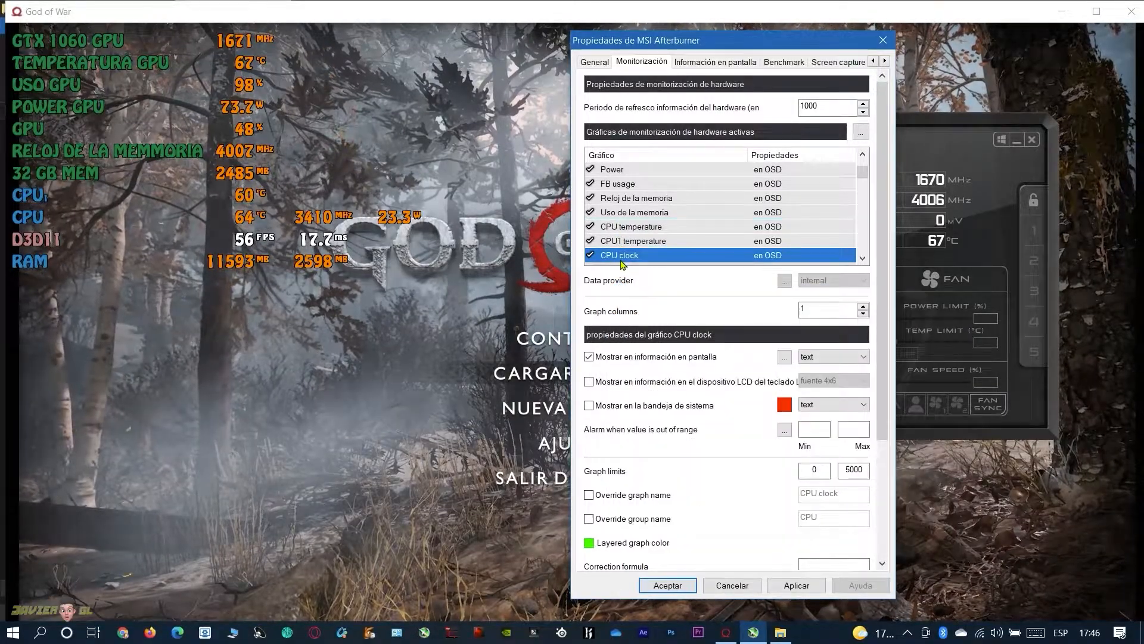
pyautogui.moveTo(625, 257); pyautogui.dragTo(623, 226)
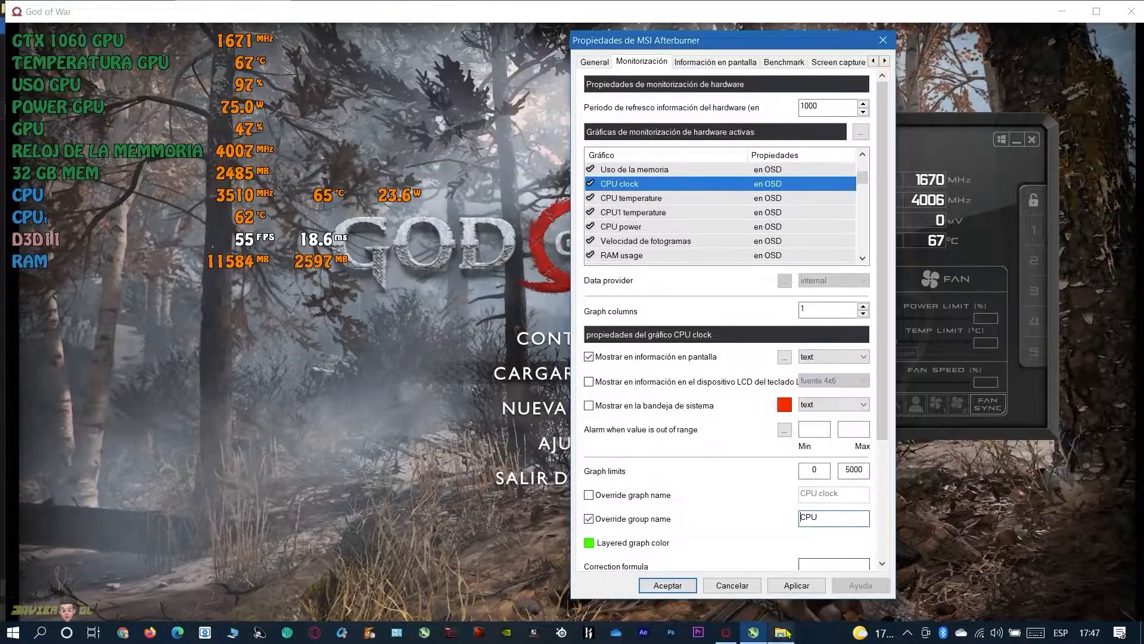
pyautogui.moveTo(786, 633)
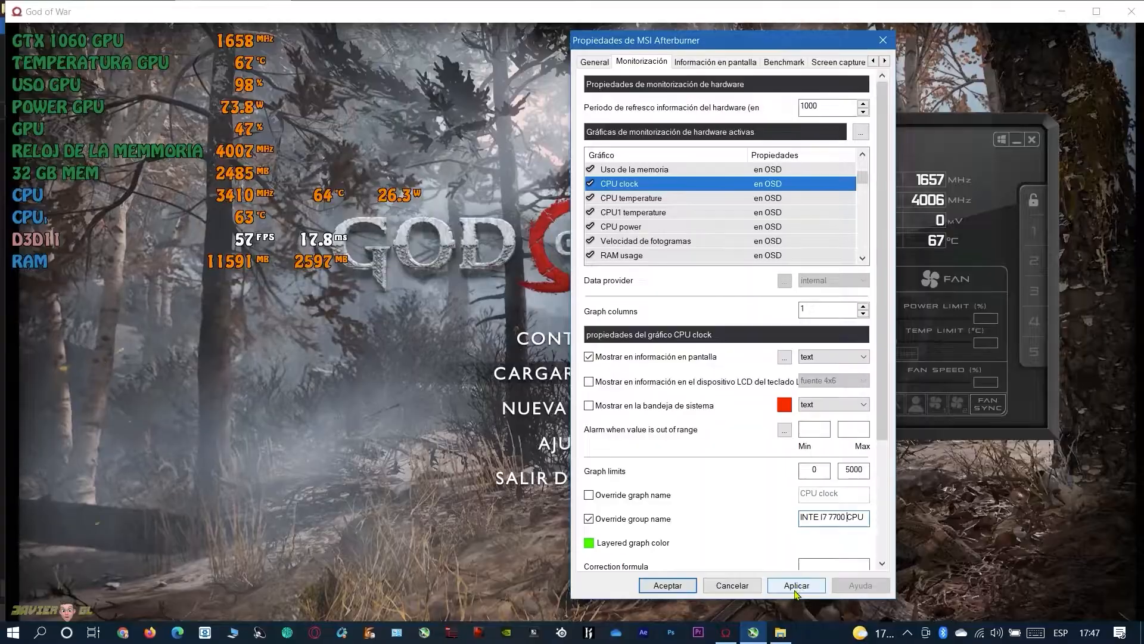
pyautogui.click(796, 587)
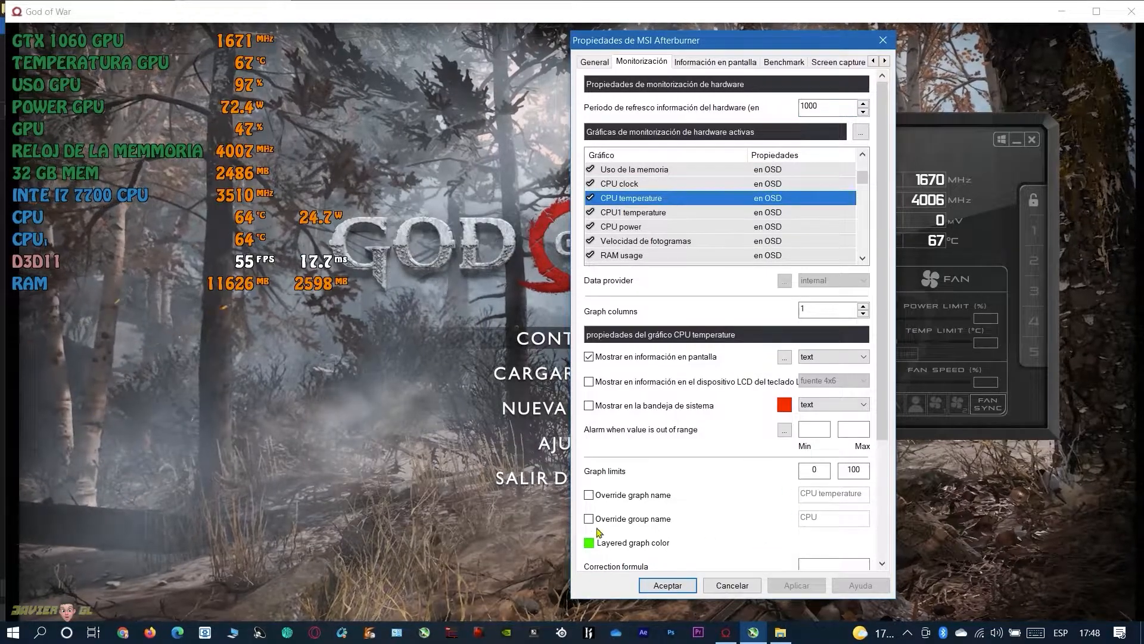
# Override the group name of the CPU temperature graph with TEMPERATURA CPU and apply it
pyautogui.click(589, 518)
pyautogui.click(800, 518)
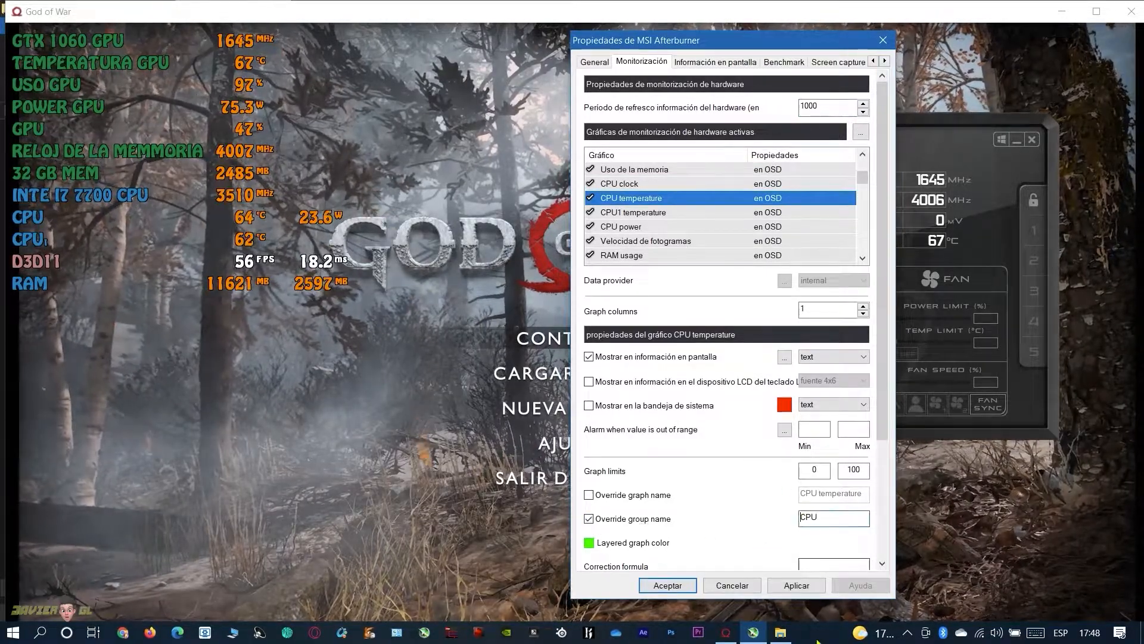
pyautogui.write('TEM')
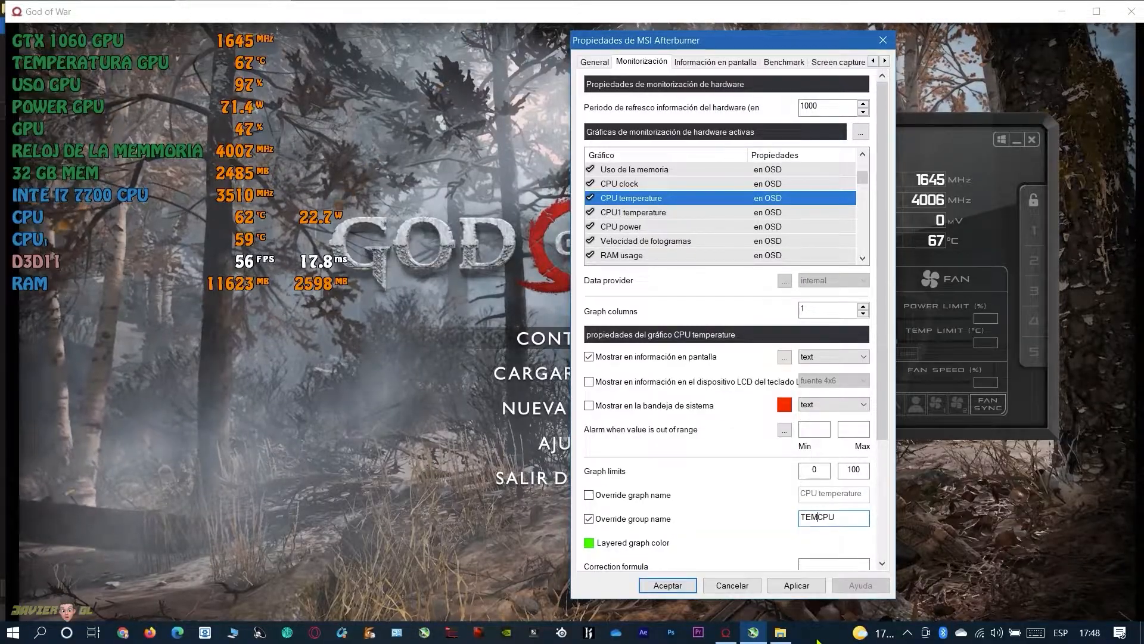
pyautogui.write('PERATURA')
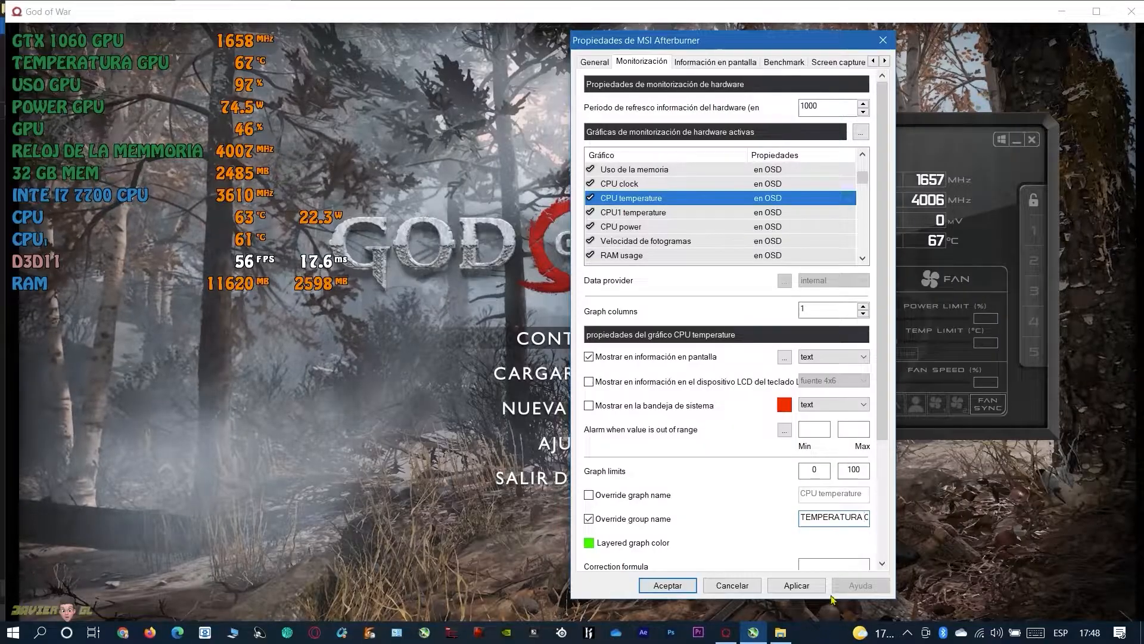
pyautogui.click(793, 586)
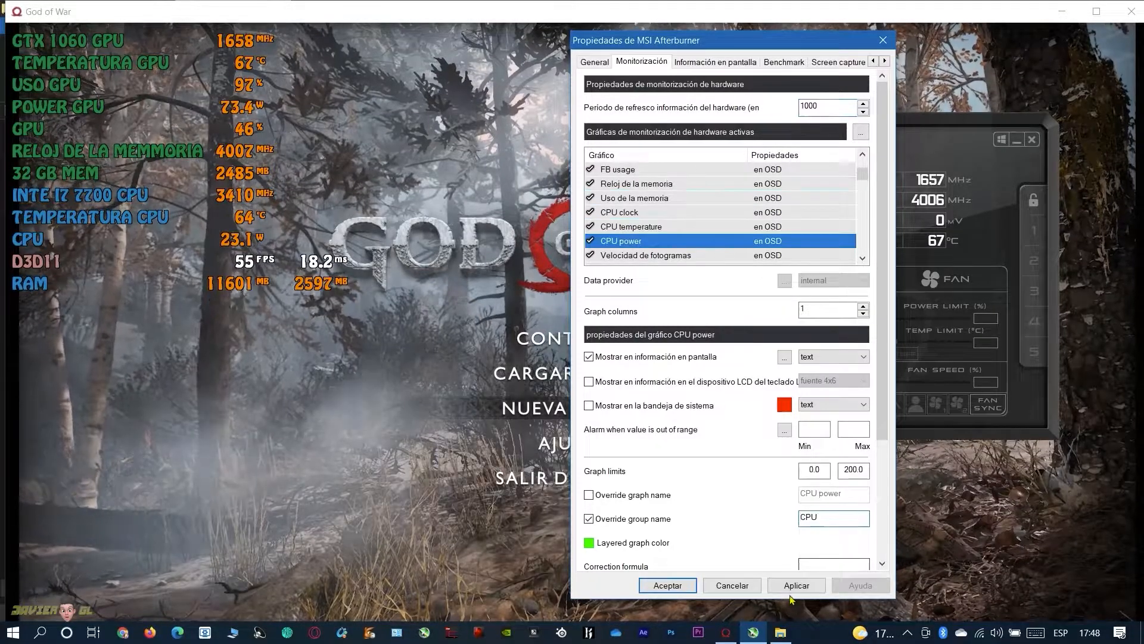
# Set the overridden group name of the CPU power graph to POWER CPU and apply it
pyautogui.write('PO')
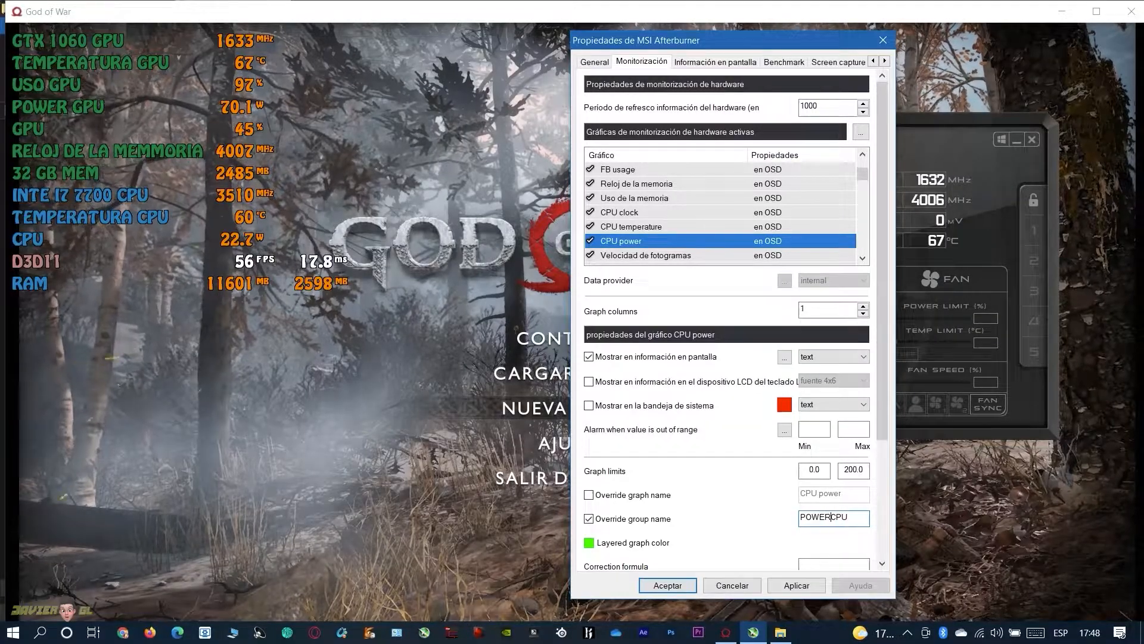
pyautogui.write('WER')
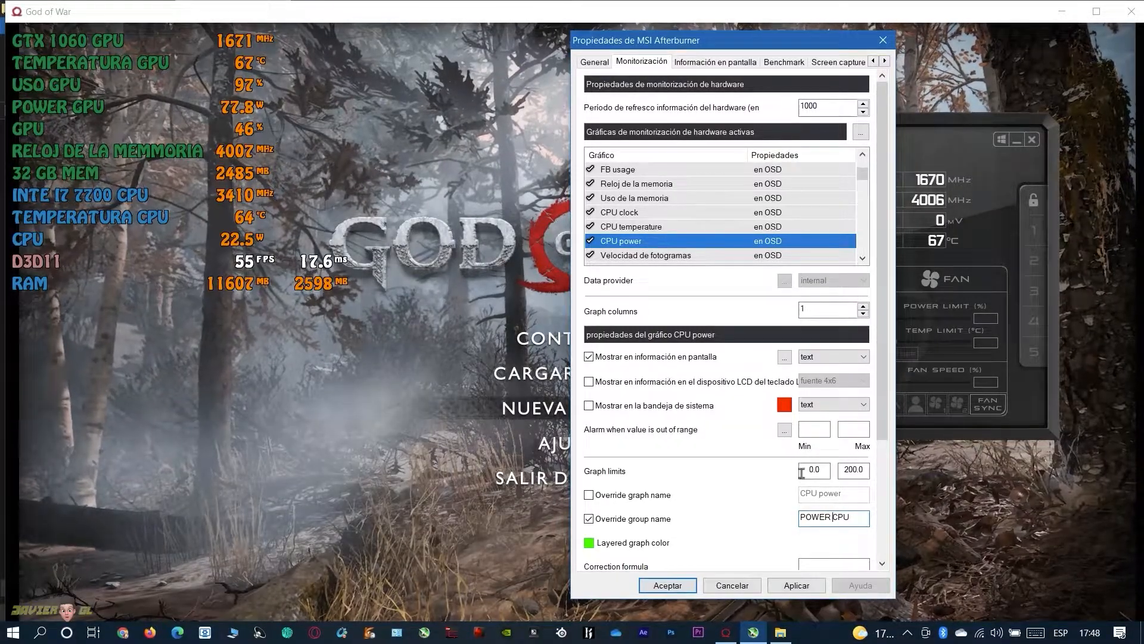
pyautogui.click(797, 585)
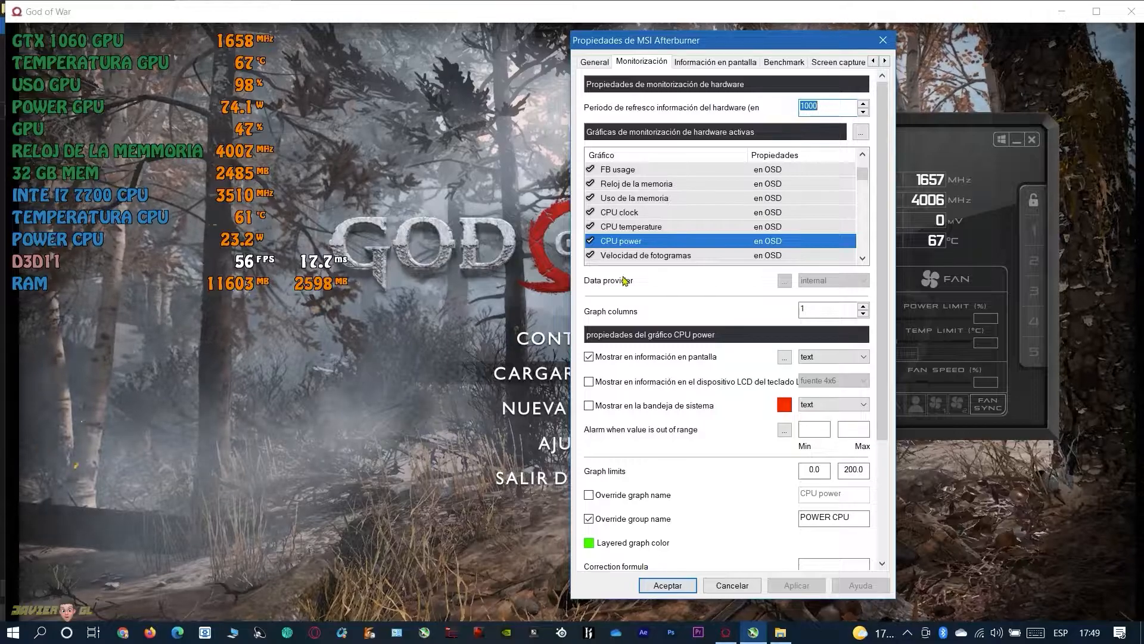
# Override the group name of the Velocidad de fotogramas graph with FPS and apply it
pyautogui.click(659, 256)
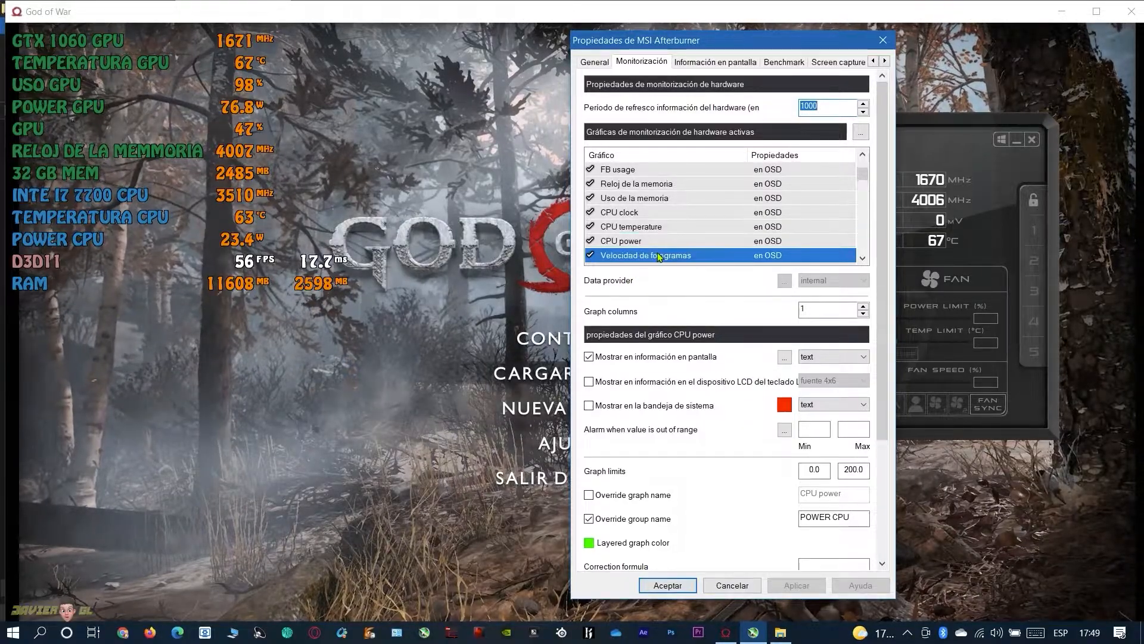
pyautogui.click(588, 518)
pyautogui.moveTo(838, 518); pyautogui.dragTo(725, 529)
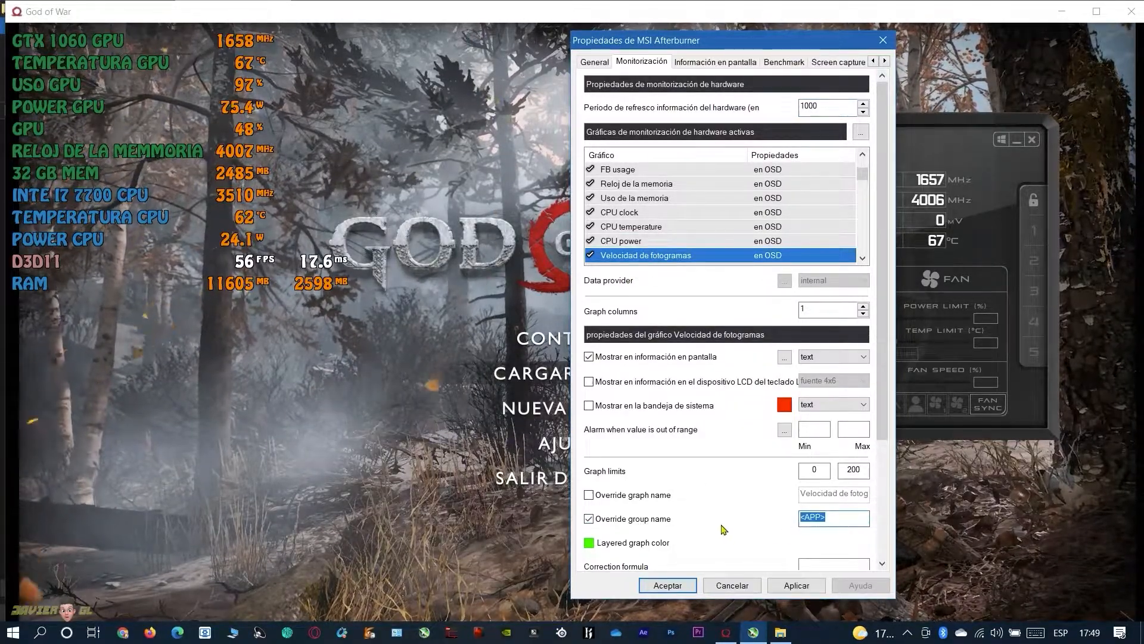
pyautogui.write('FPS')
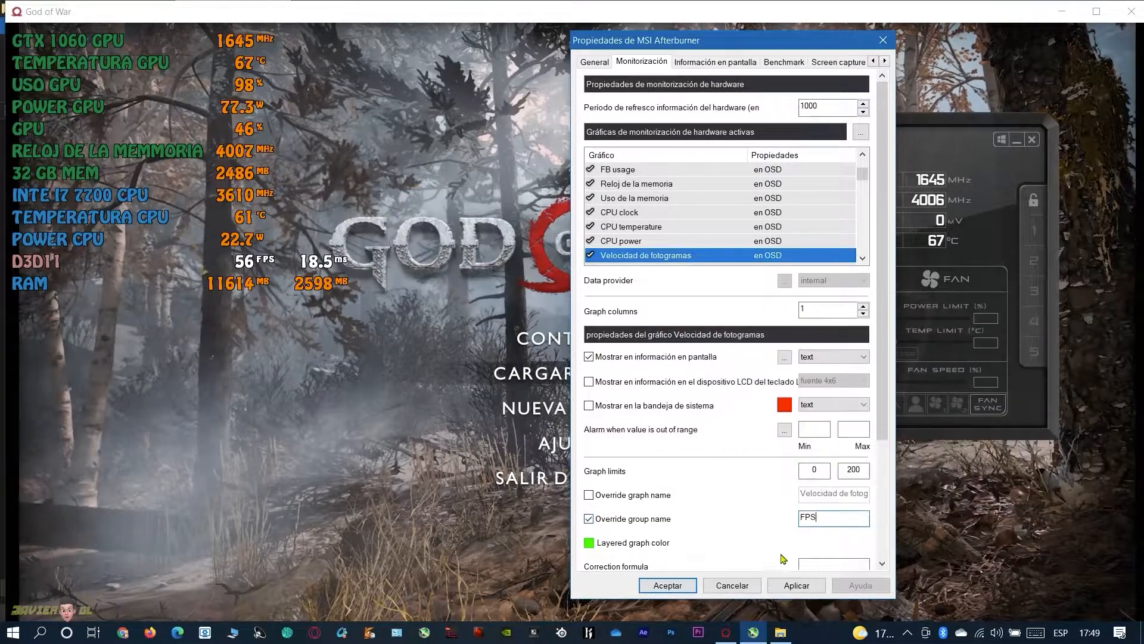
pyautogui.click(796, 585)
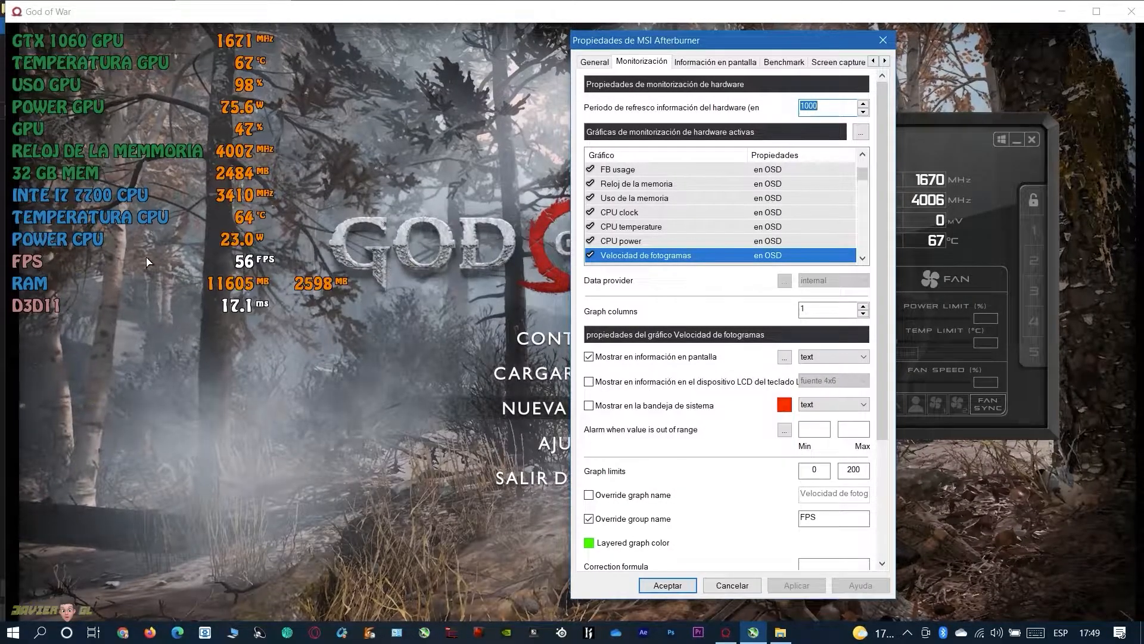
# Place the RAM usage and RAM usage \ process graphs above Velocidad de fotogramas and apply the new order
pyautogui.moveTo(621, 184); pyautogui.dragTo(652, 185)
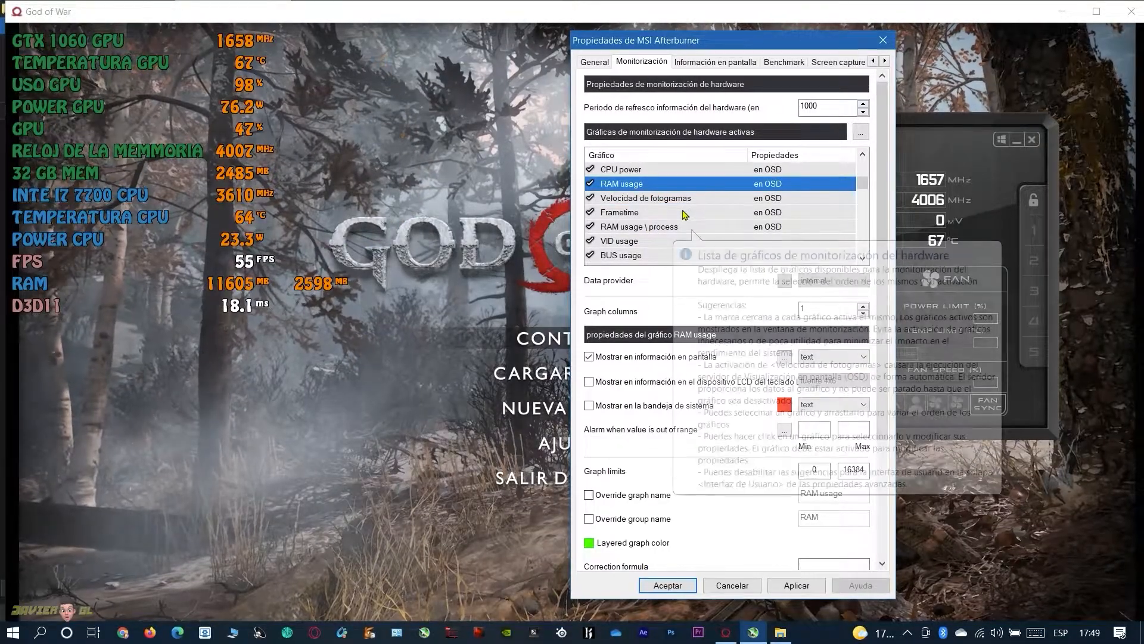
pyautogui.moveTo(629, 230); pyautogui.dragTo(635, 186)
pyautogui.scroll(1, 676, 207)
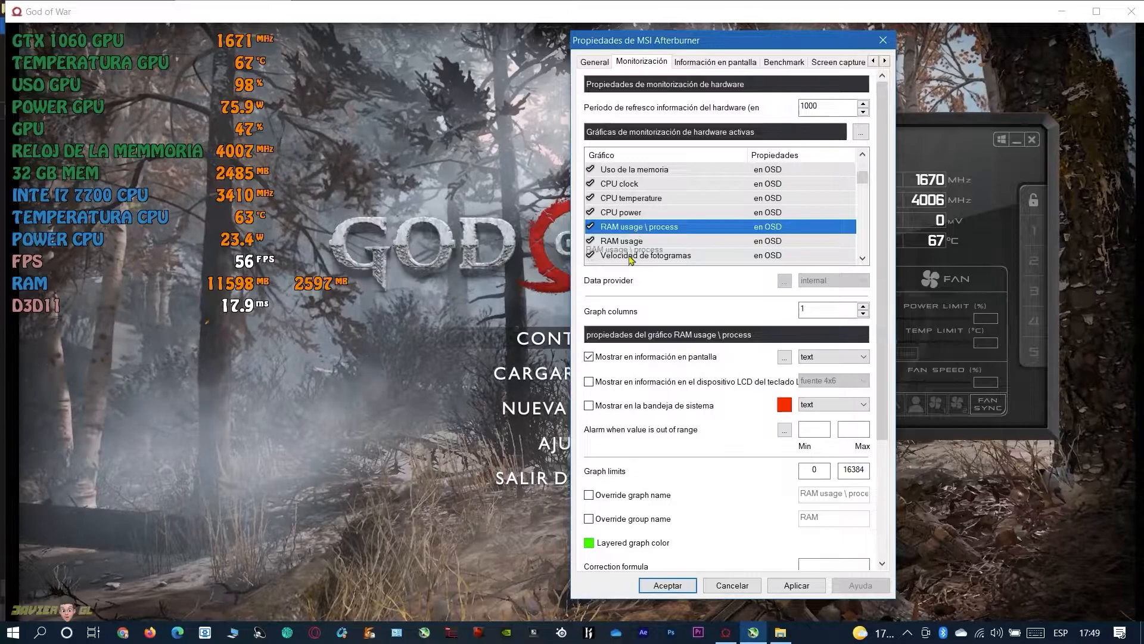
pyautogui.scroll(1, 667, 221)
pyautogui.scroll(1, 671, 219)
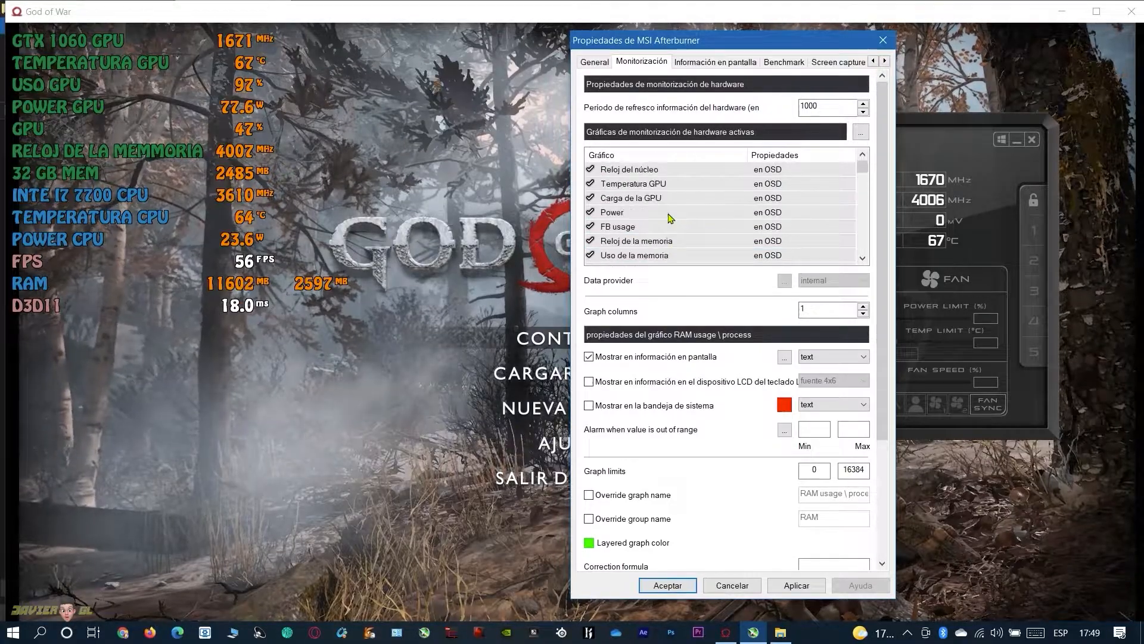
pyautogui.click(635, 239)
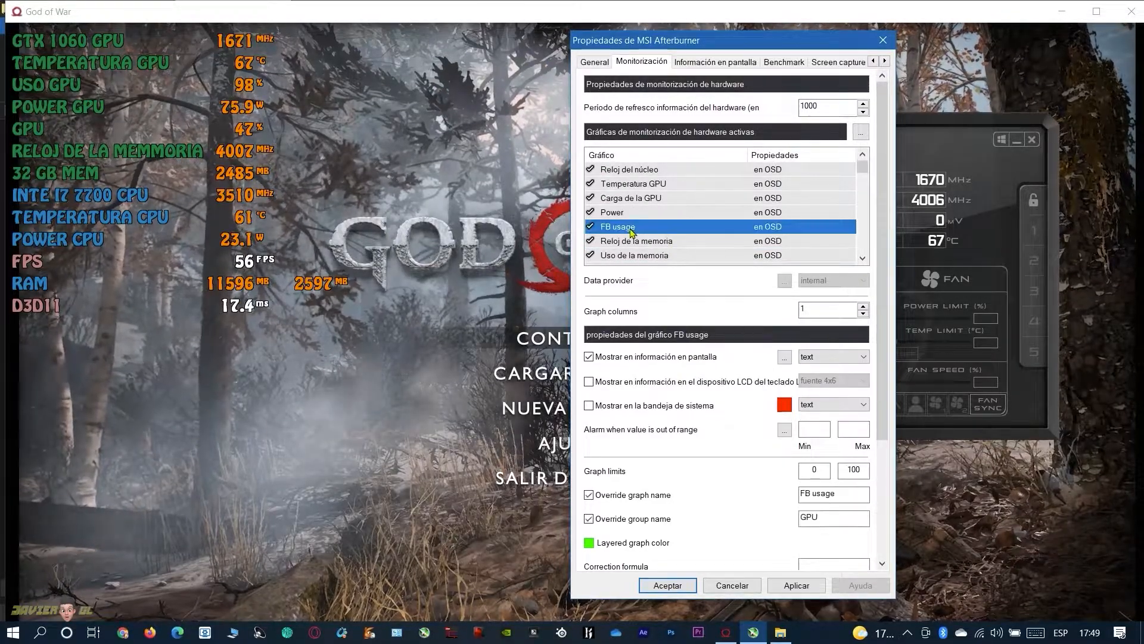
pyautogui.scroll(-1, 636, 239)
pyautogui.click(795, 585)
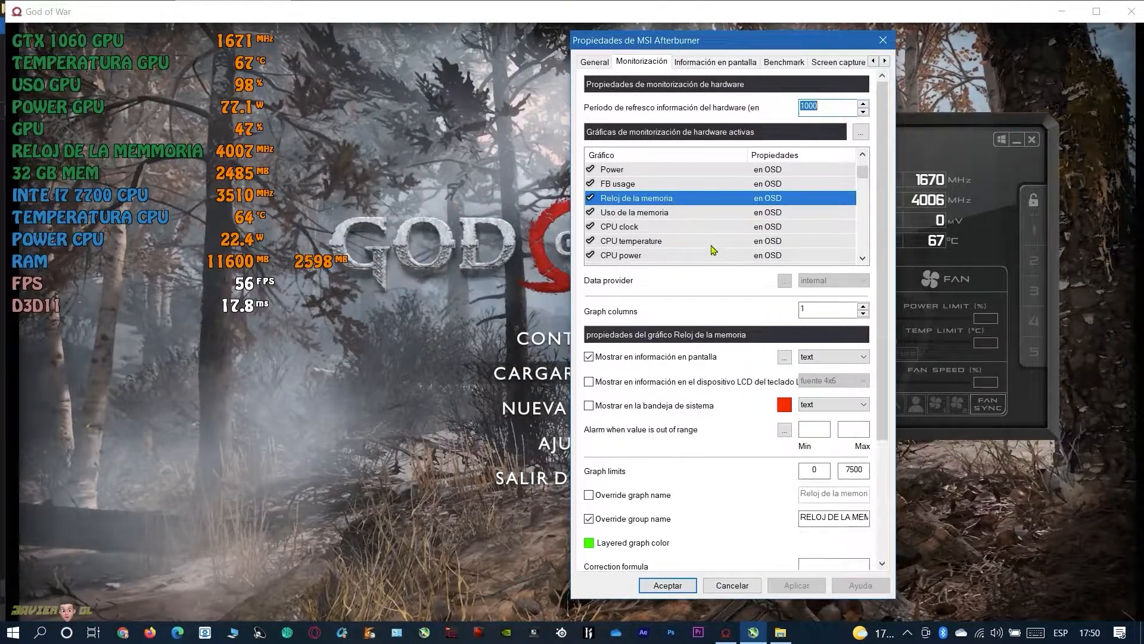
# Override the group name of the Frametime graph with FRAMETIME and apply it
pyautogui.scroll(1, 713, 250)
pyautogui.scroll(-1, 705, 247)
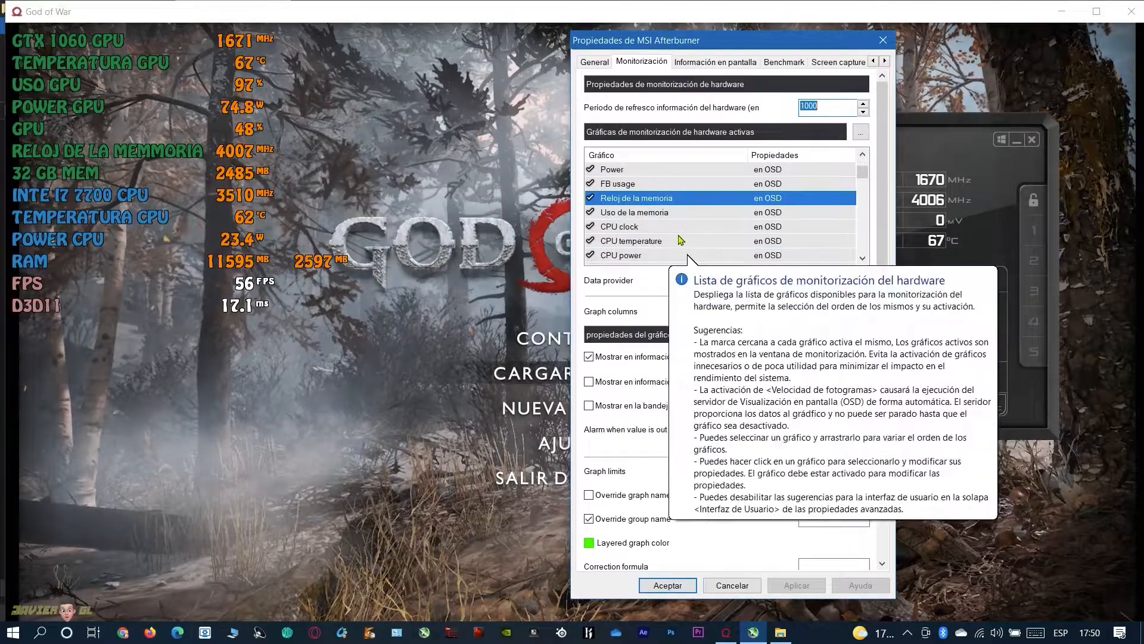
pyautogui.scroll(-3, 662, 221)
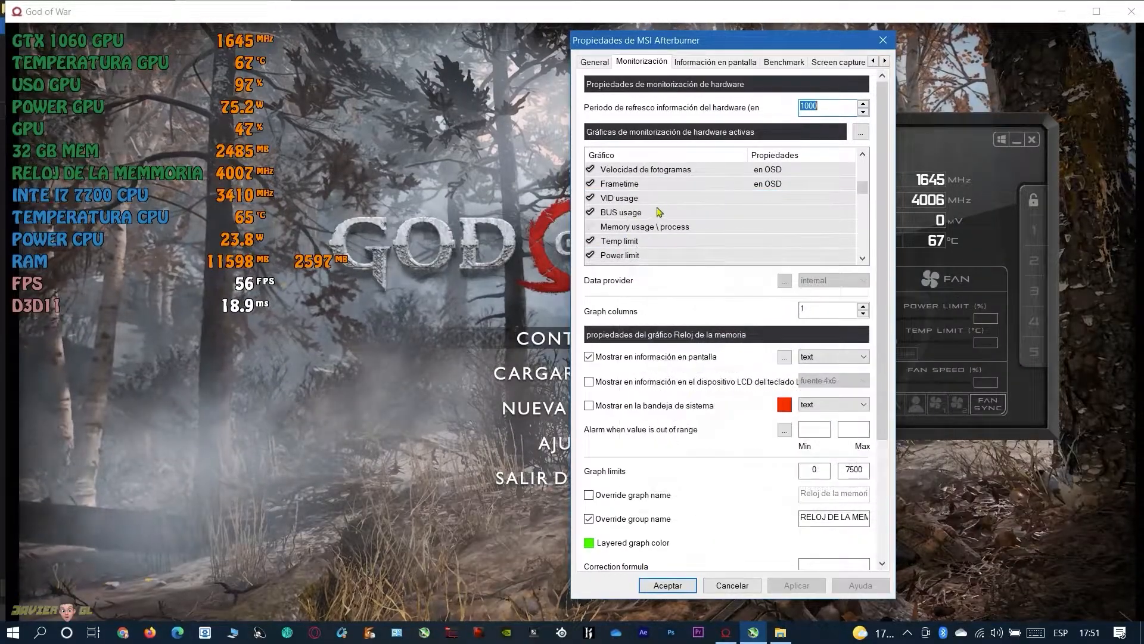
pyautogui.scroll(3, 659, 212)
pyautogui.click(632, 228)
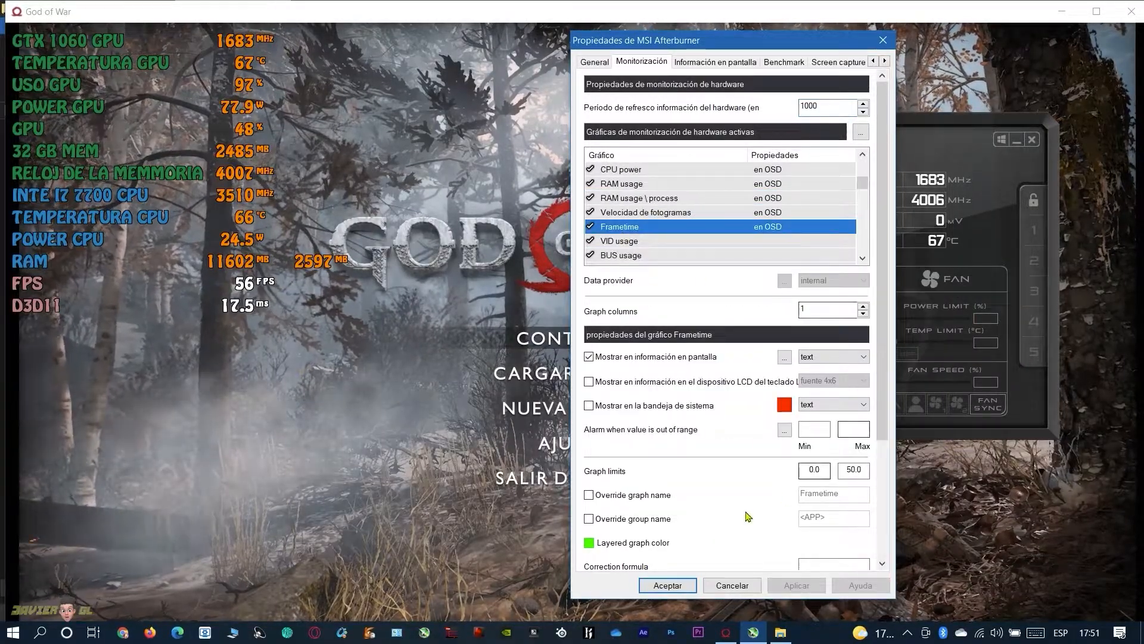
pyautogui.click(589, 519)
pyautogui.moveTo(828, 520); pyautogui.dragTo(773, 522)
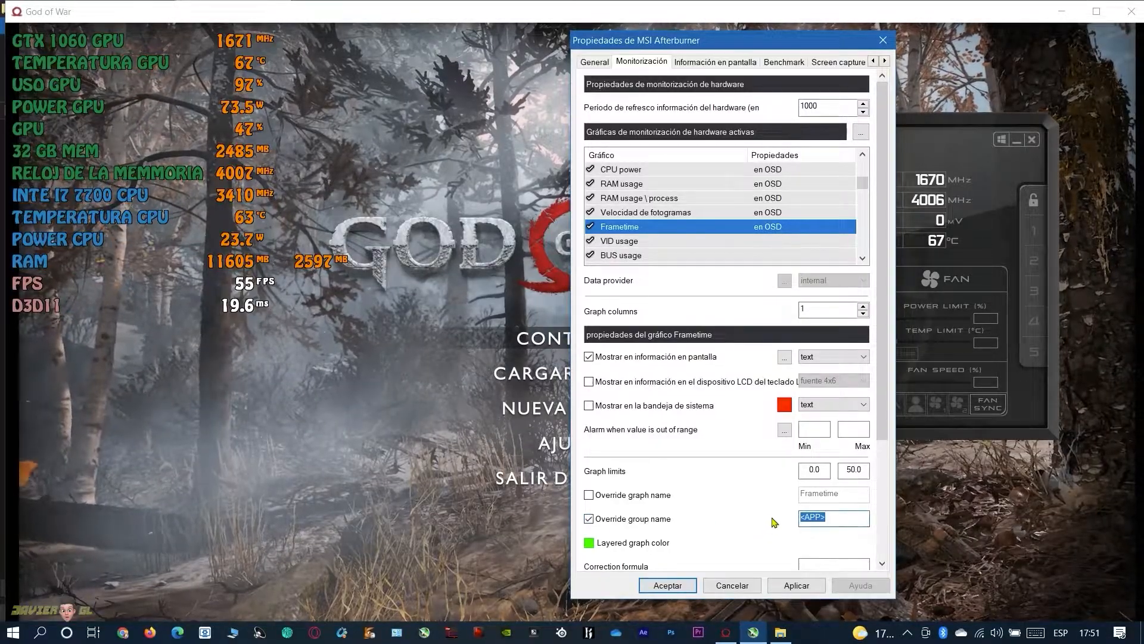
pyautogui.write('F')
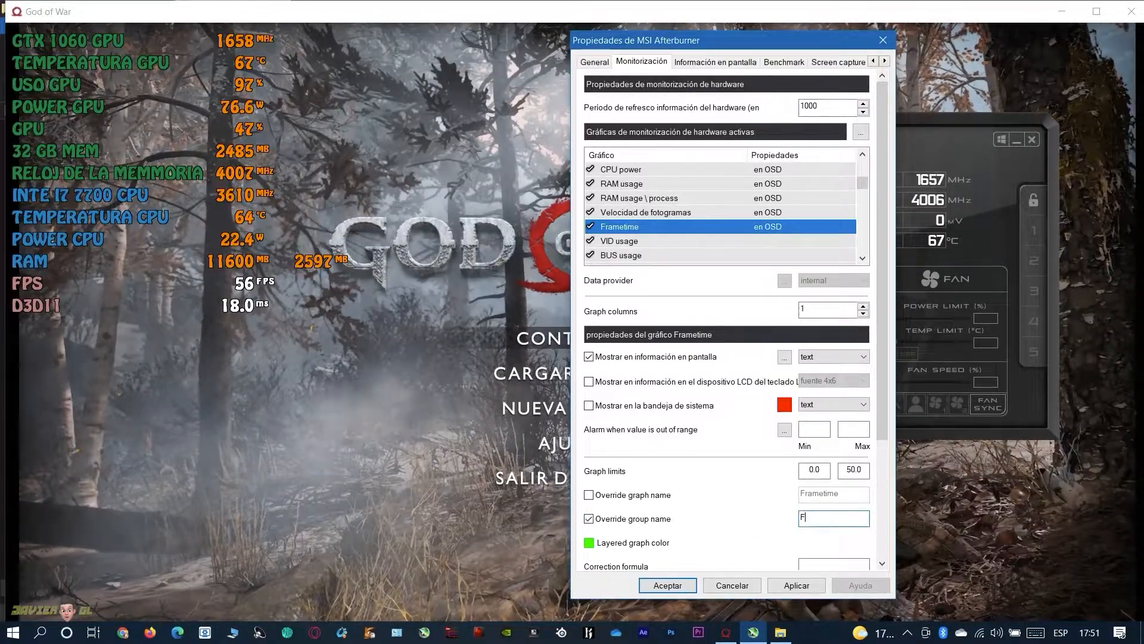
pyautogui.write('RAMETI')
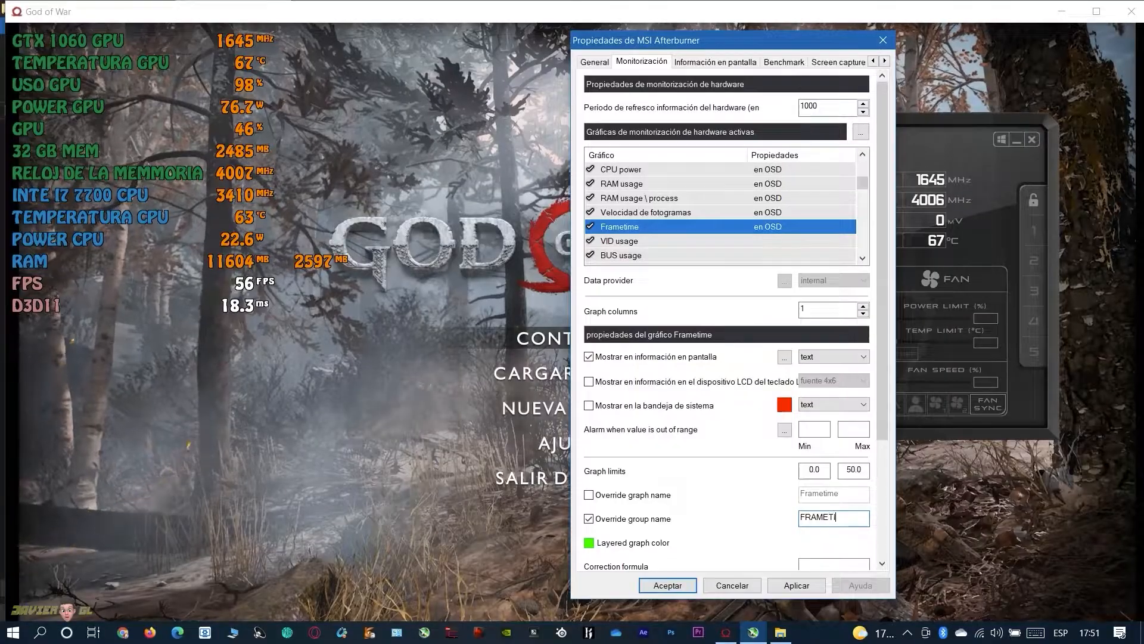
pyautogui.write('ME')
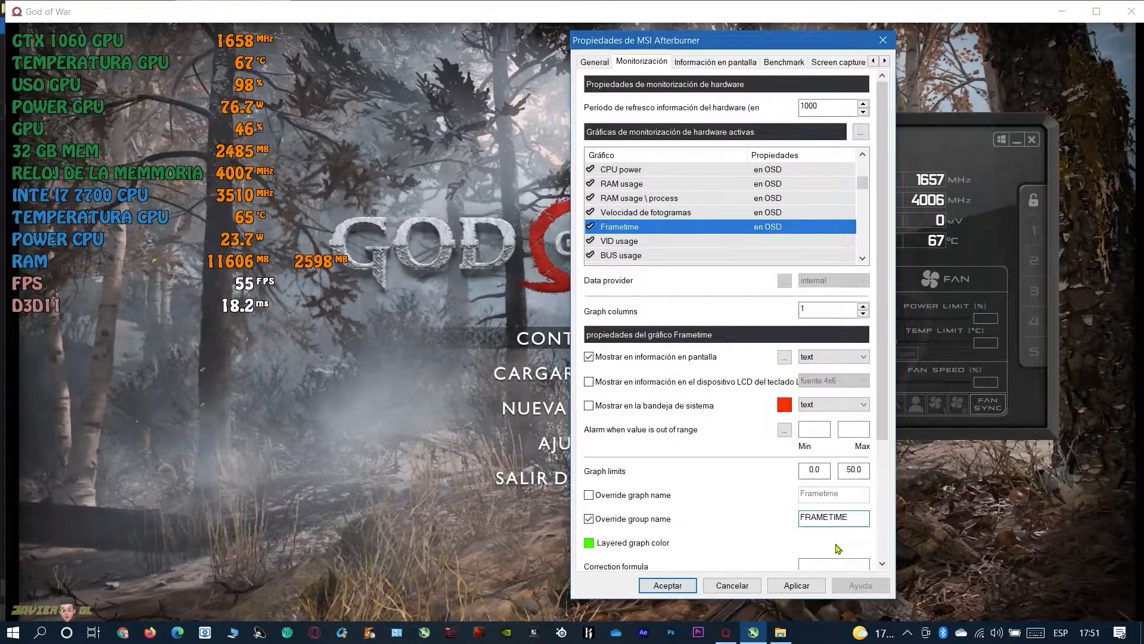
pyautogui.click(799, 587)
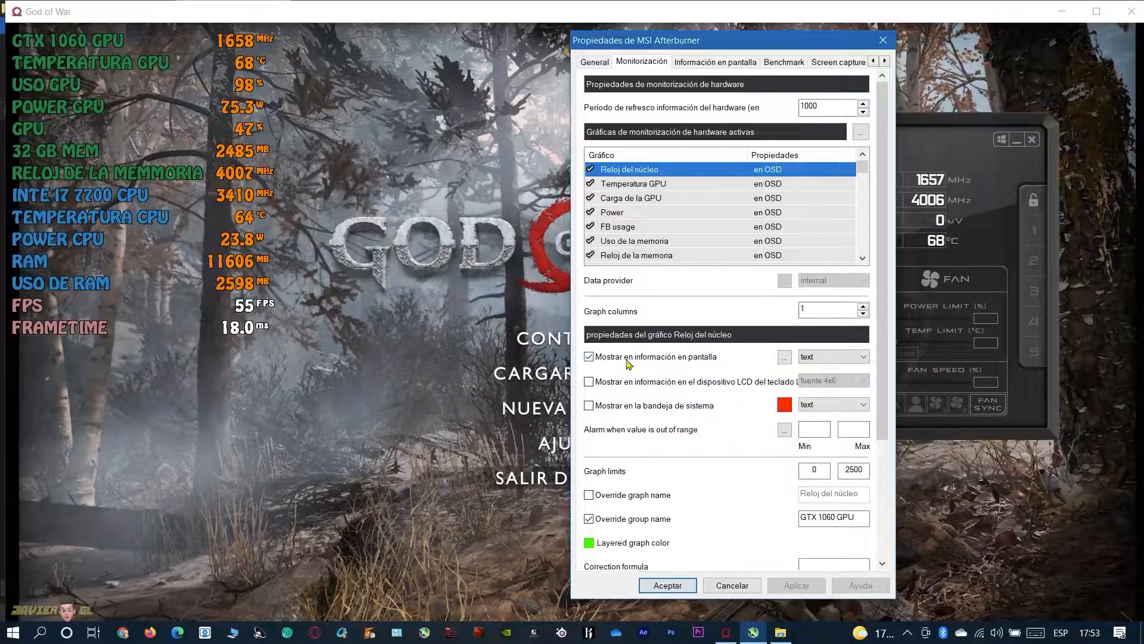
# Change Color 0 in the modern on-screen display layout's colors library to yellow (FFFFFF00)
pyautogui.click(784, 359)
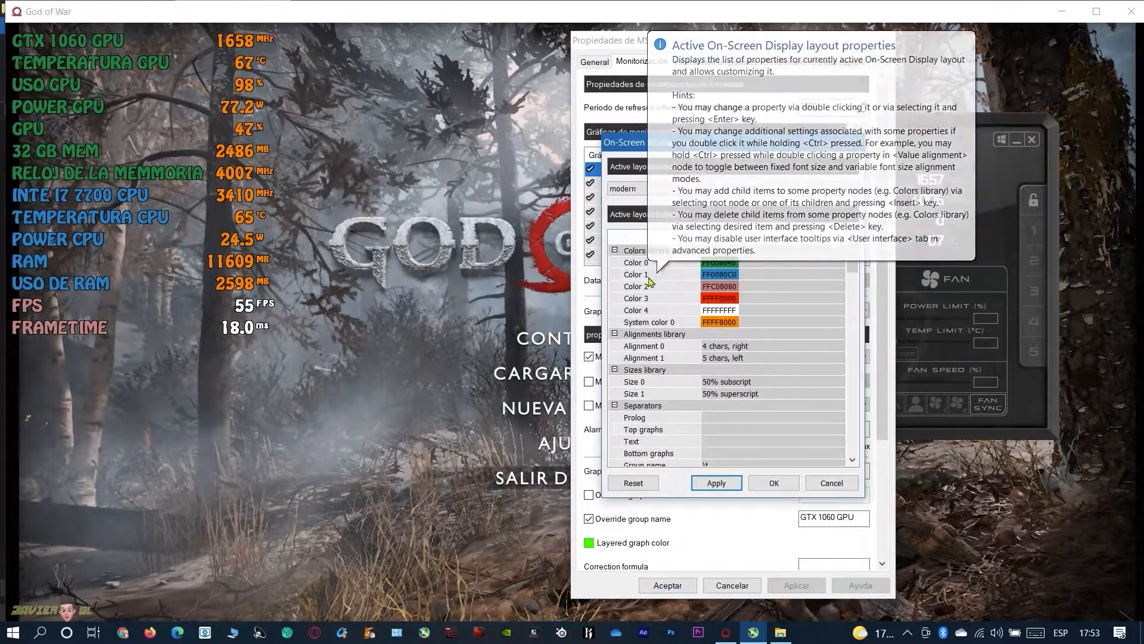
pyautogui.click(718, 263)
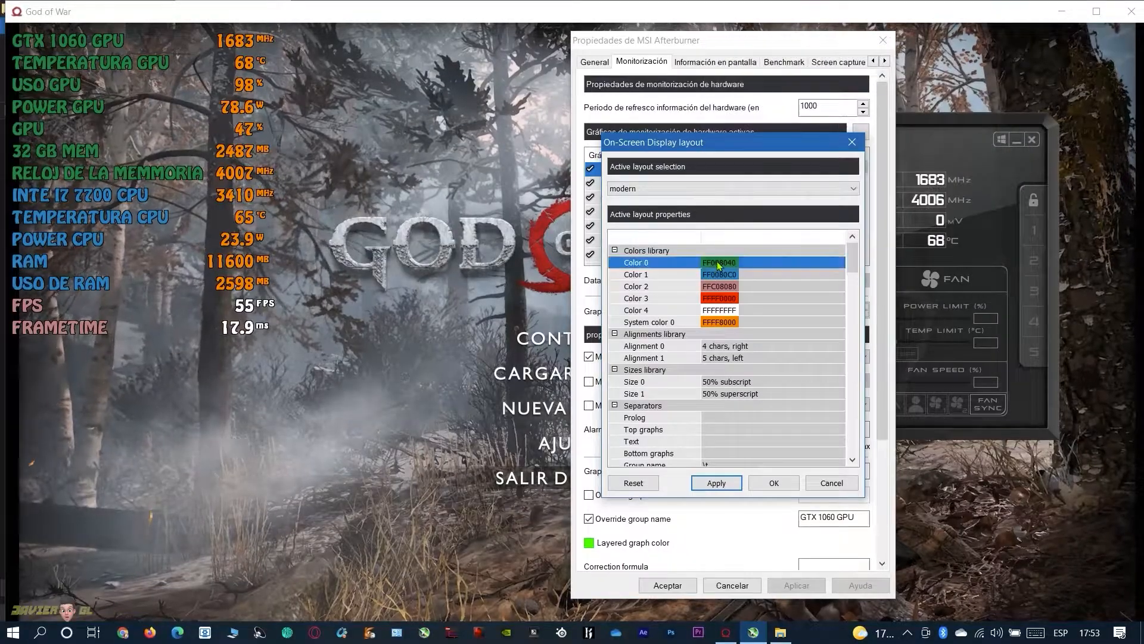
pyautogui.click(718, 264)
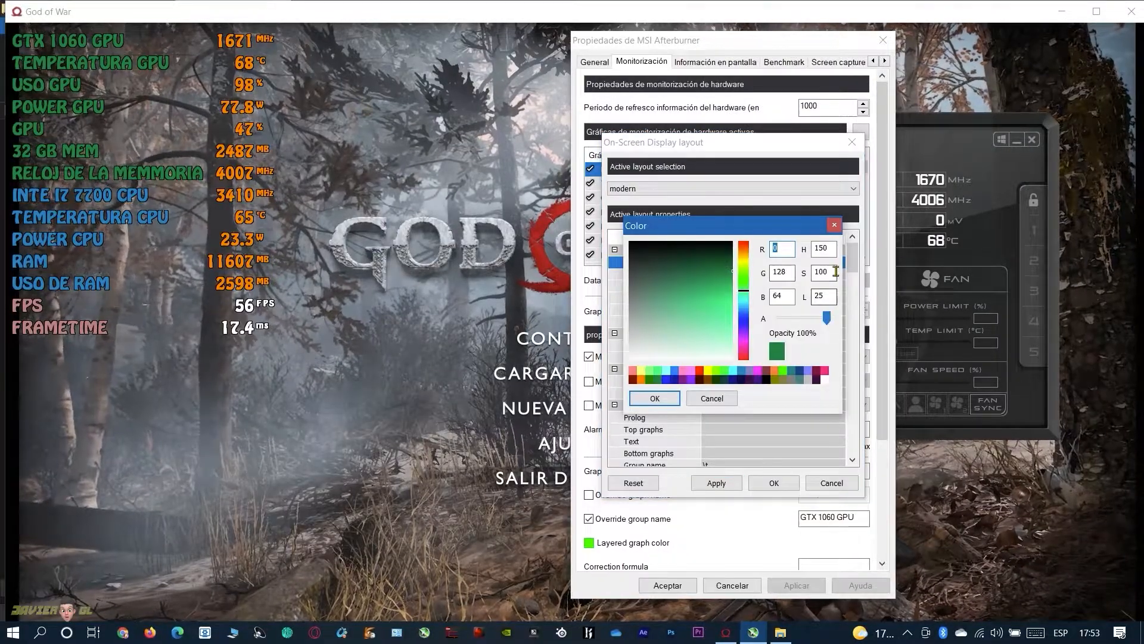
pyautogui.click(656, 398)
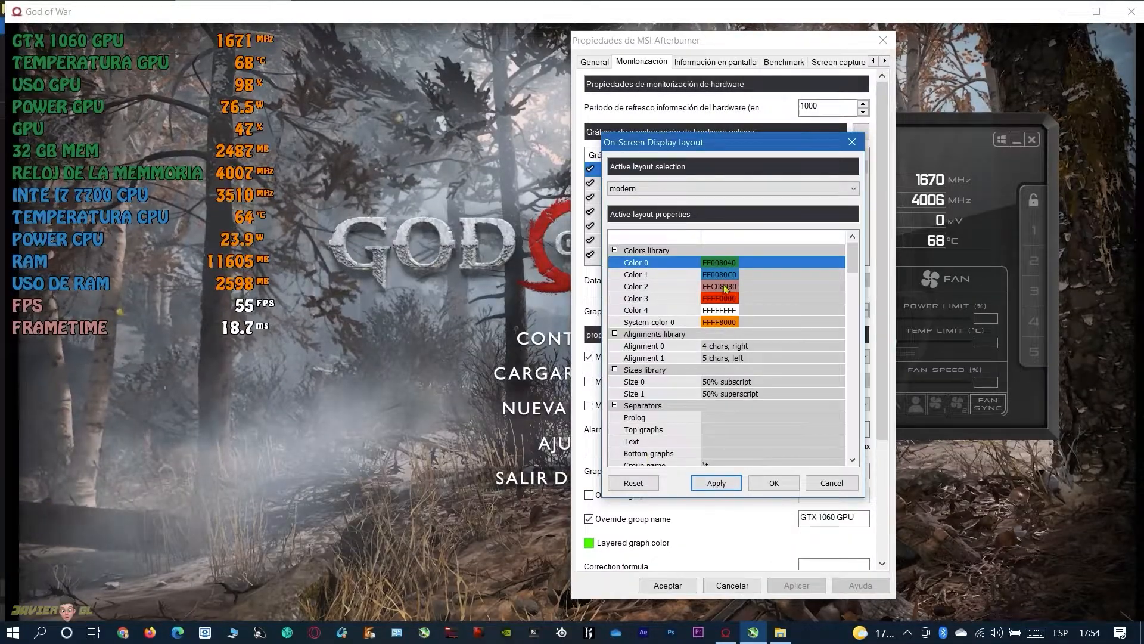
pyautogui.click(720, 262)
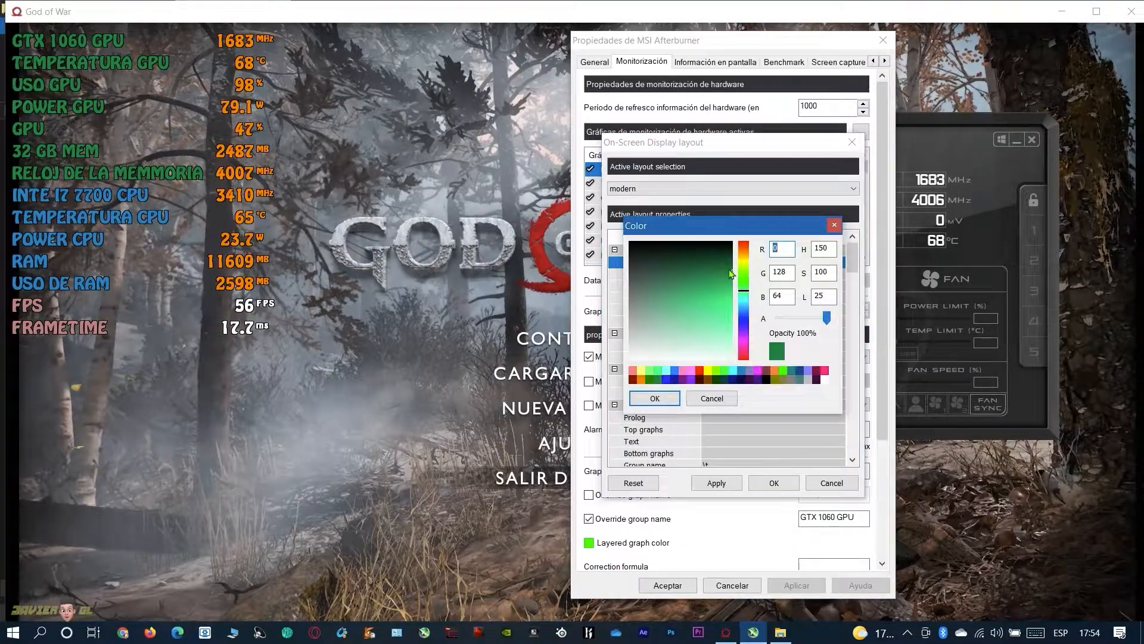
pyautogui.click(705, 371)
pyautogui.click(656, 398)
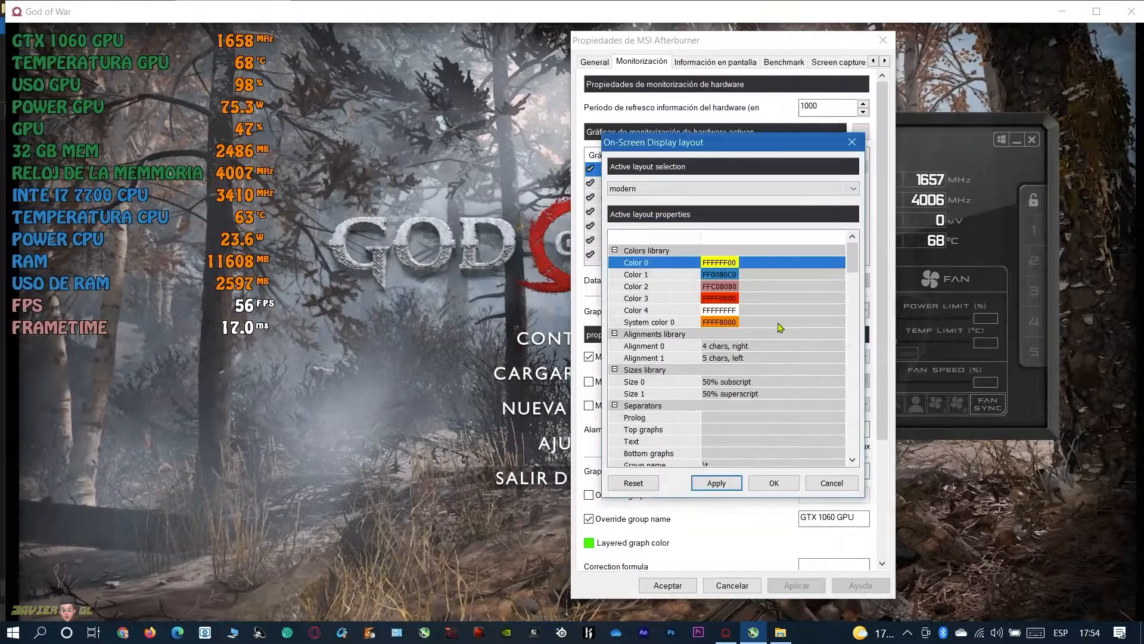
# Assign yellow (FFFFFF00) as the group color for <any item> in the modern layout and accept the layout changes
pyautogui.scroll(-10, 769, 357)
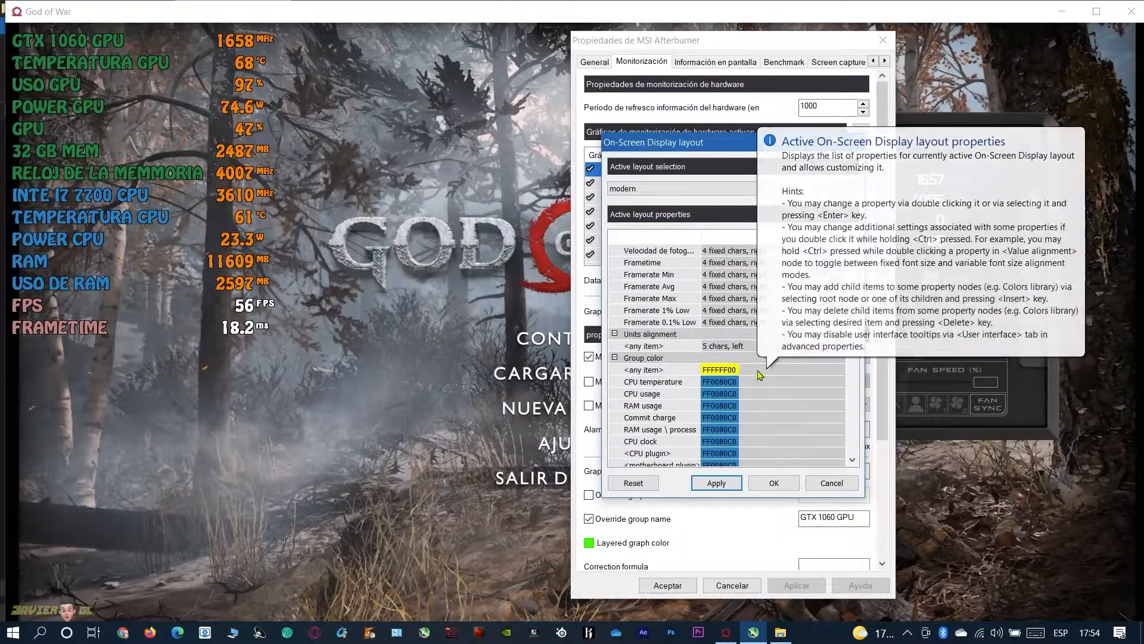
pyautogui.doubleClick(723, 371)
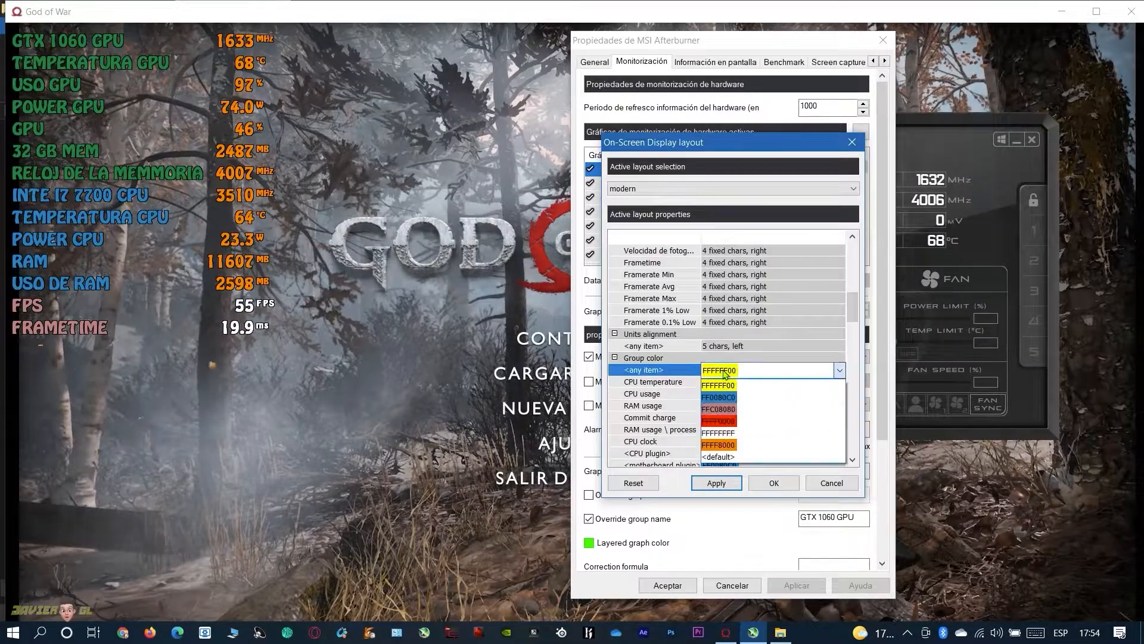
pyautogui.click(727, 386)
pyautogui.click(788, 484)
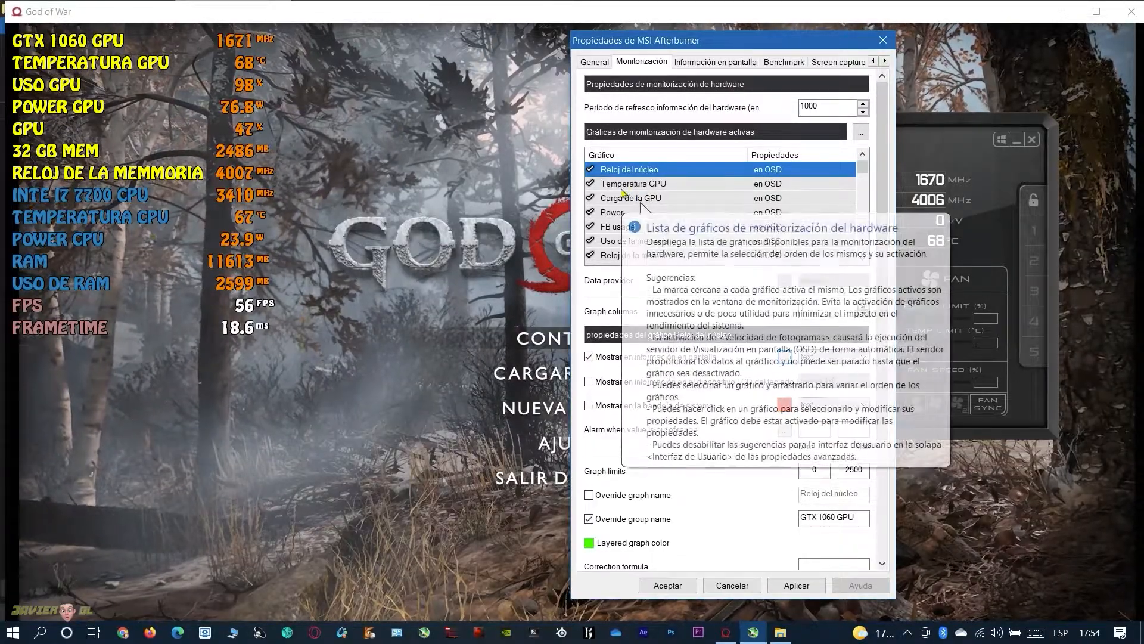
# From the CPU clock graph's on-screen display layout, change Color 1 in the colors library to blue (FF0000FF)
pyautogui.scroll(-1, 685, 215)
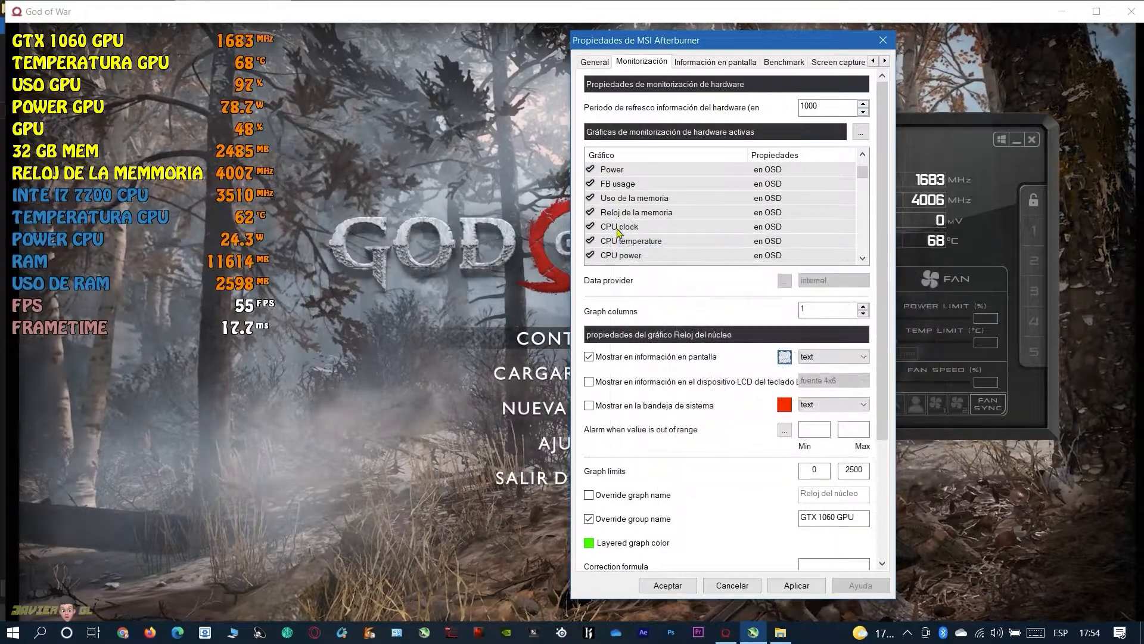
pyautogui.click(635, 227)
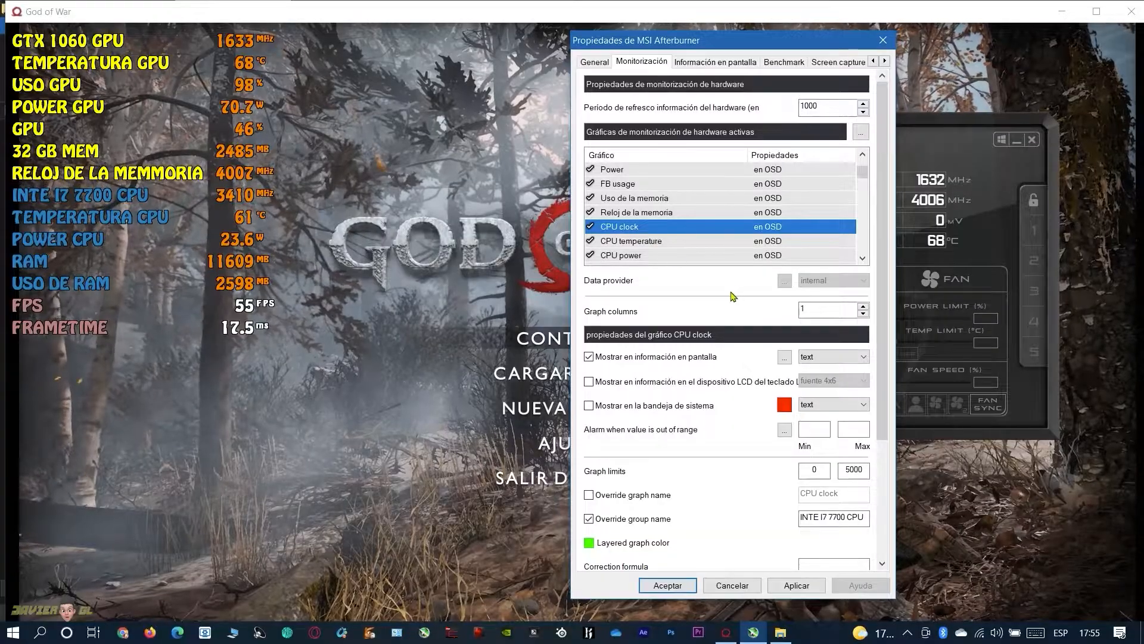
pyautogui.click(784, 357)
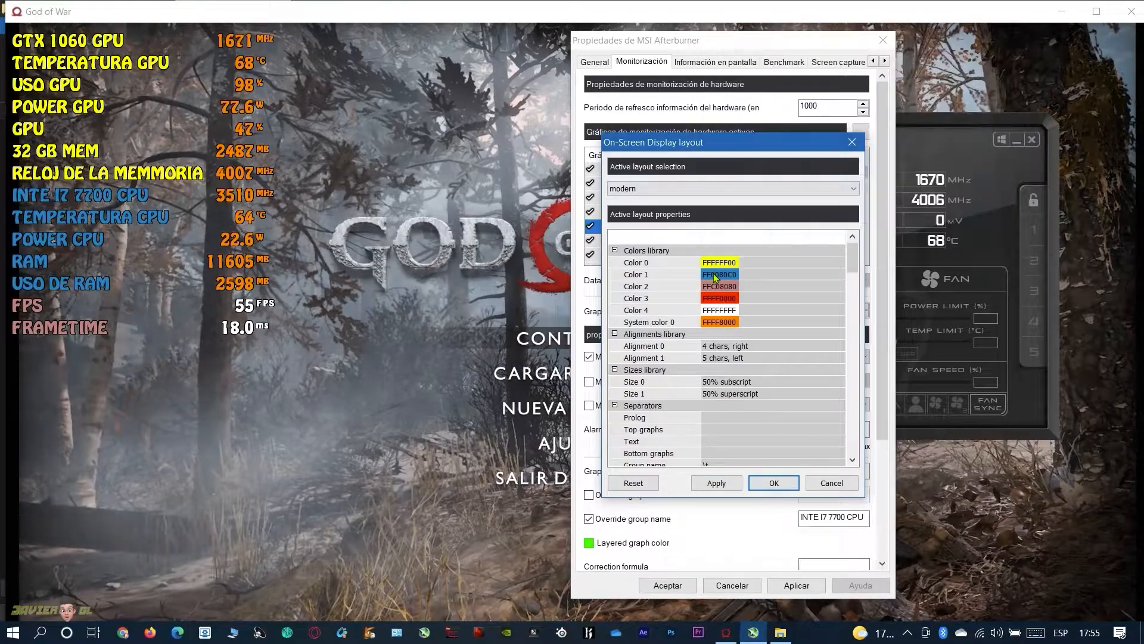
pyautogui.doubleClick(714, 273)
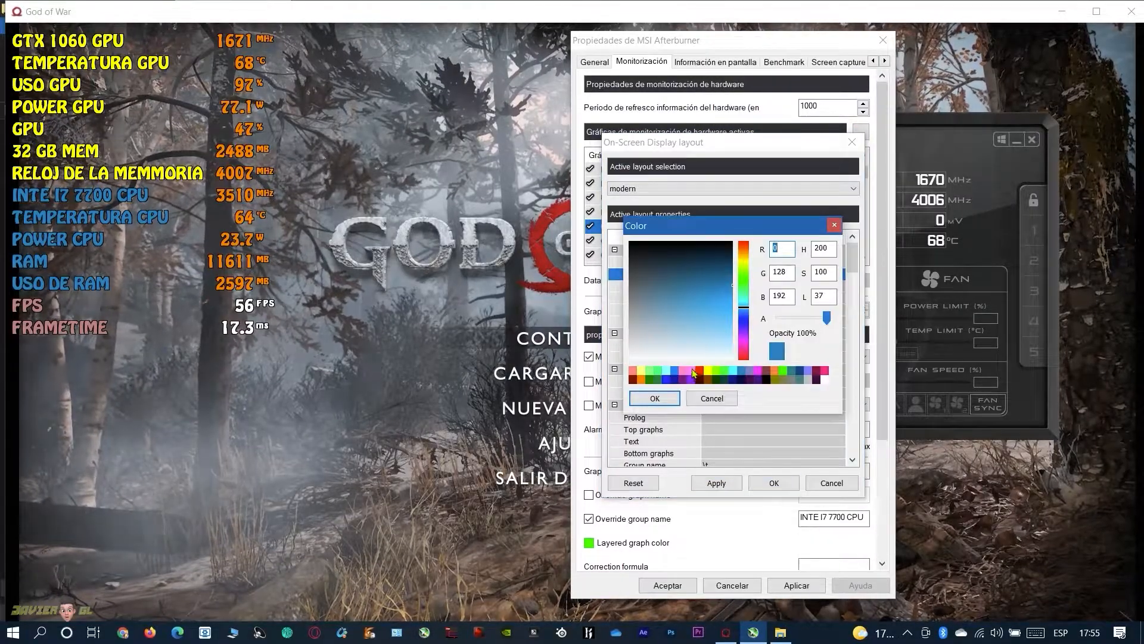
pyautogui.moveTo(745, 331)
pyautogui.mouseDown()
pyautogui.moveTo(745, 306)
pyautogui.moveTo(745, 326)
pyautogui.mouseUp()
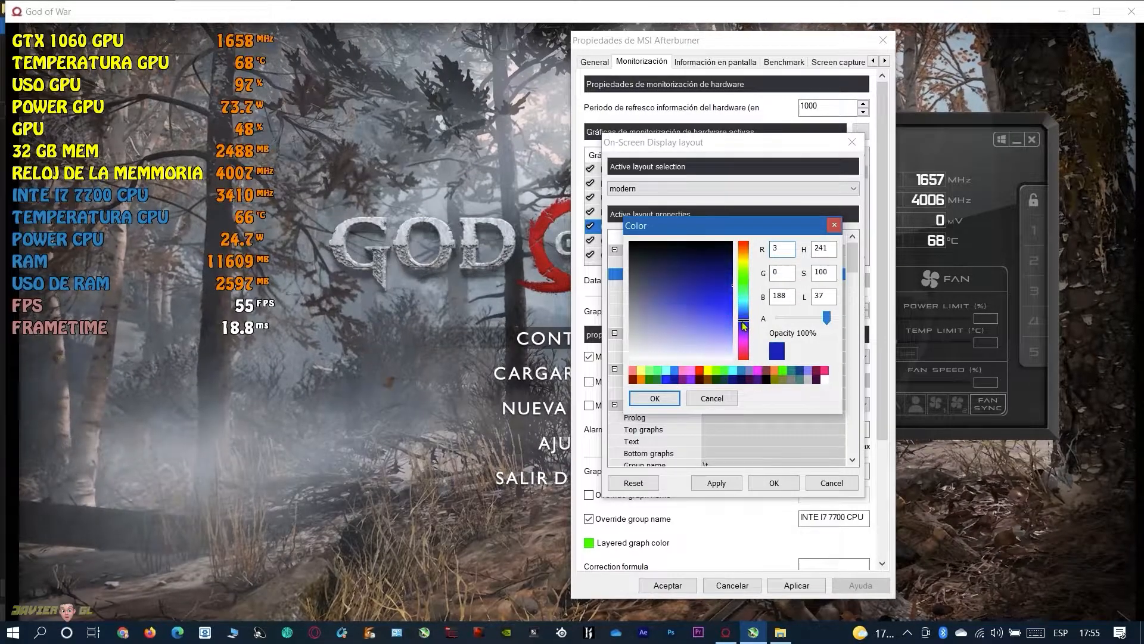
pyautogui.click(676, 370)
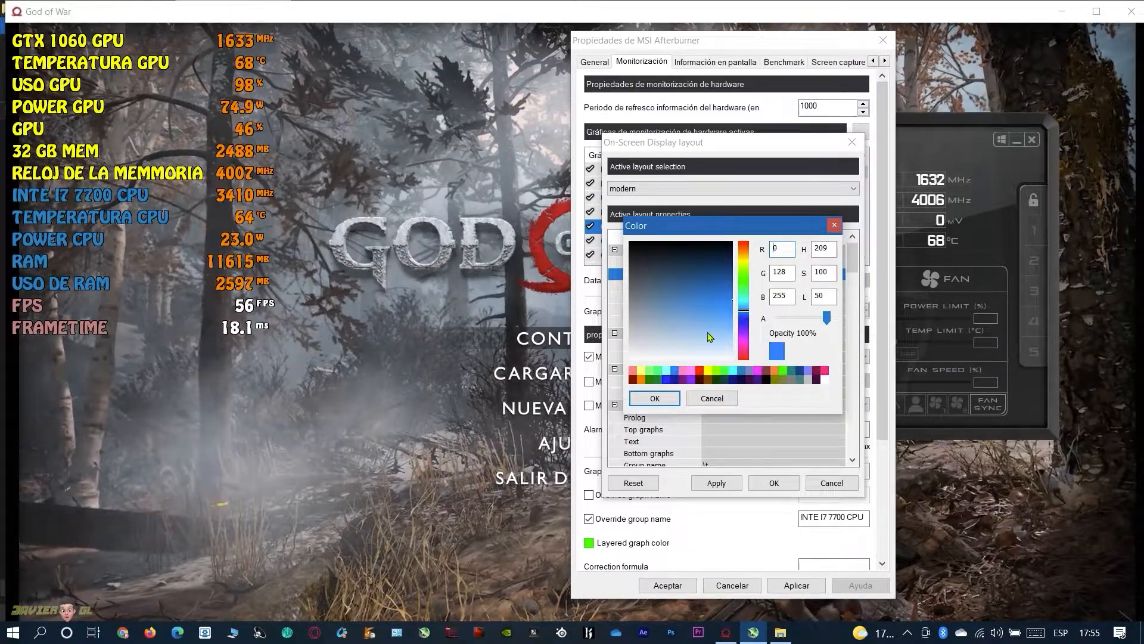
pyautogui.click(744, 324)
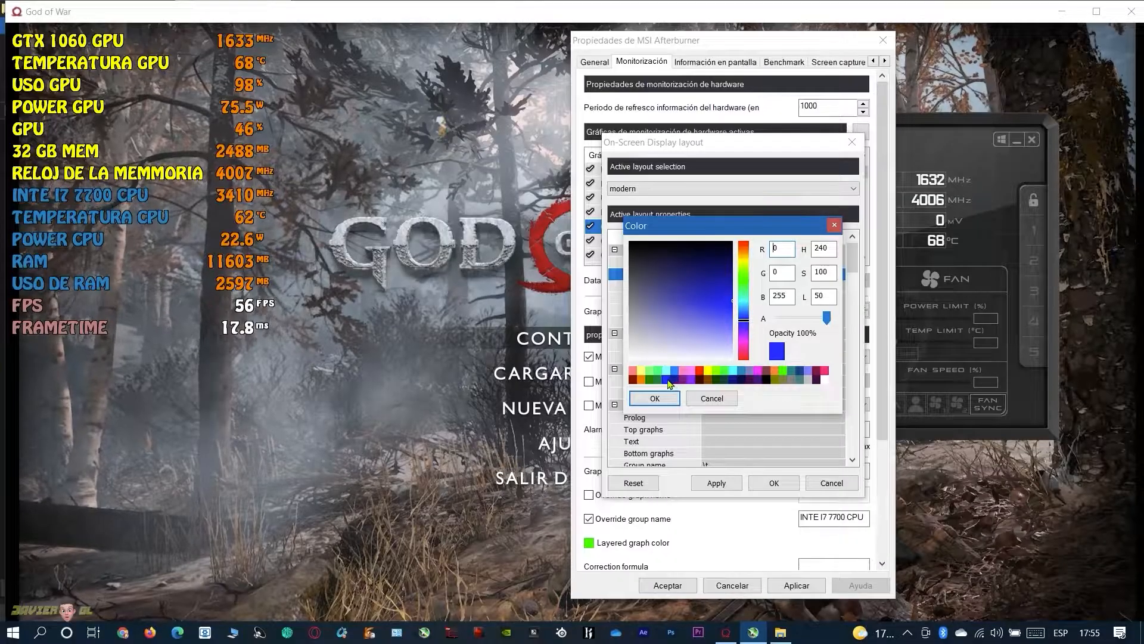
pyautogui.click(655, 398)
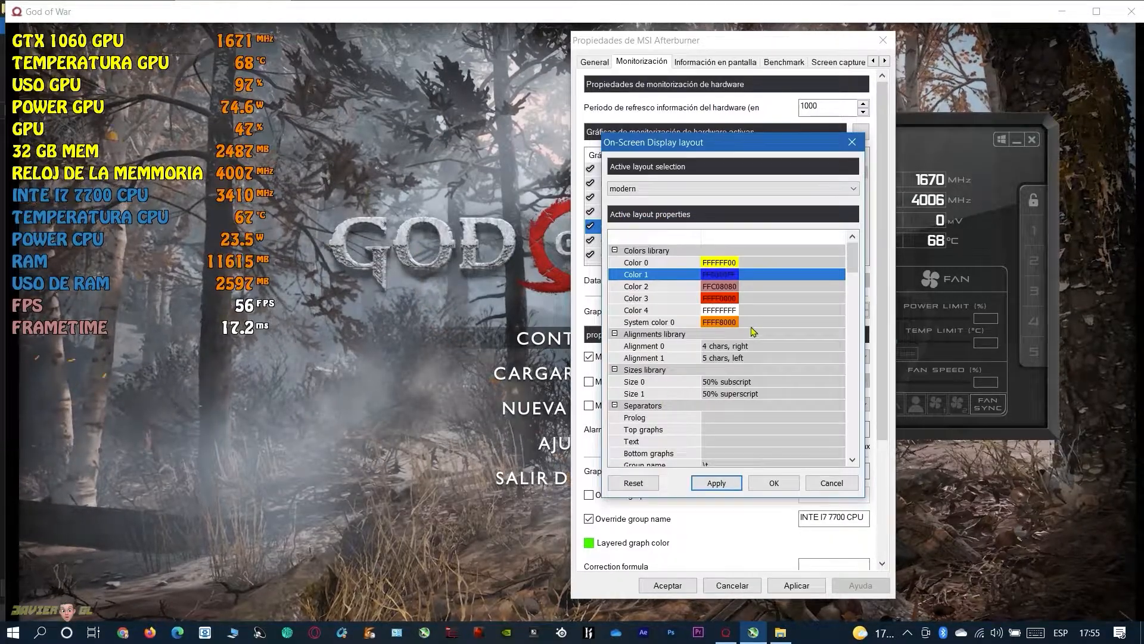
# Set the CPU clock group color to blue (FF0000FF) and accept the layout changes
pyautogui.scroll(-10, 754, 331)
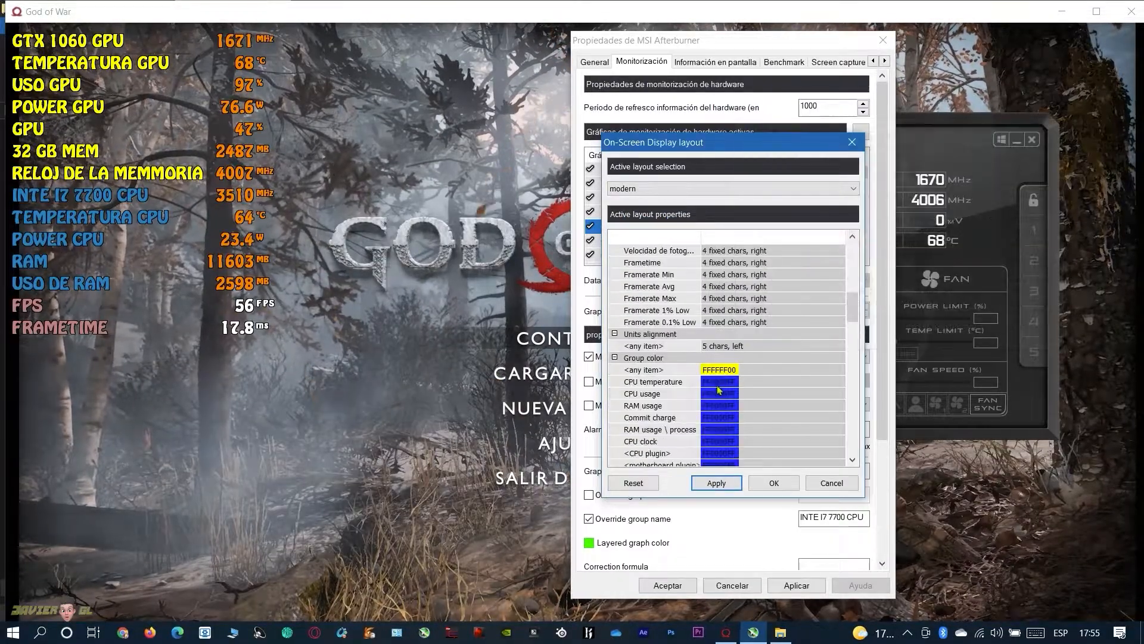
pyautogui.click(719, 384)
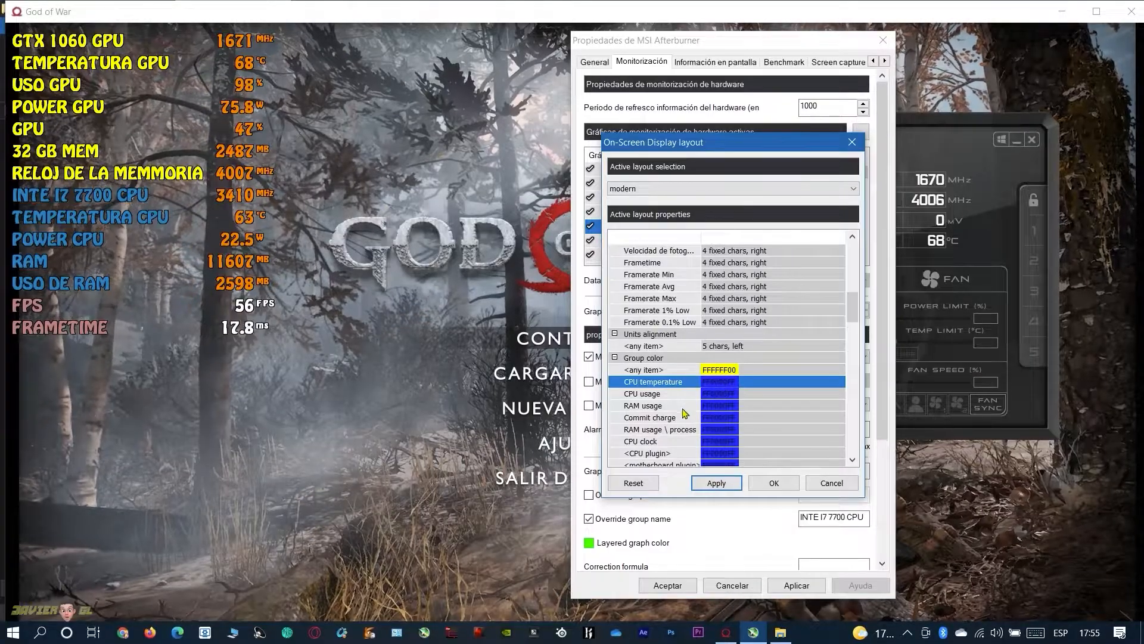
pyautogui.click(718, 443)
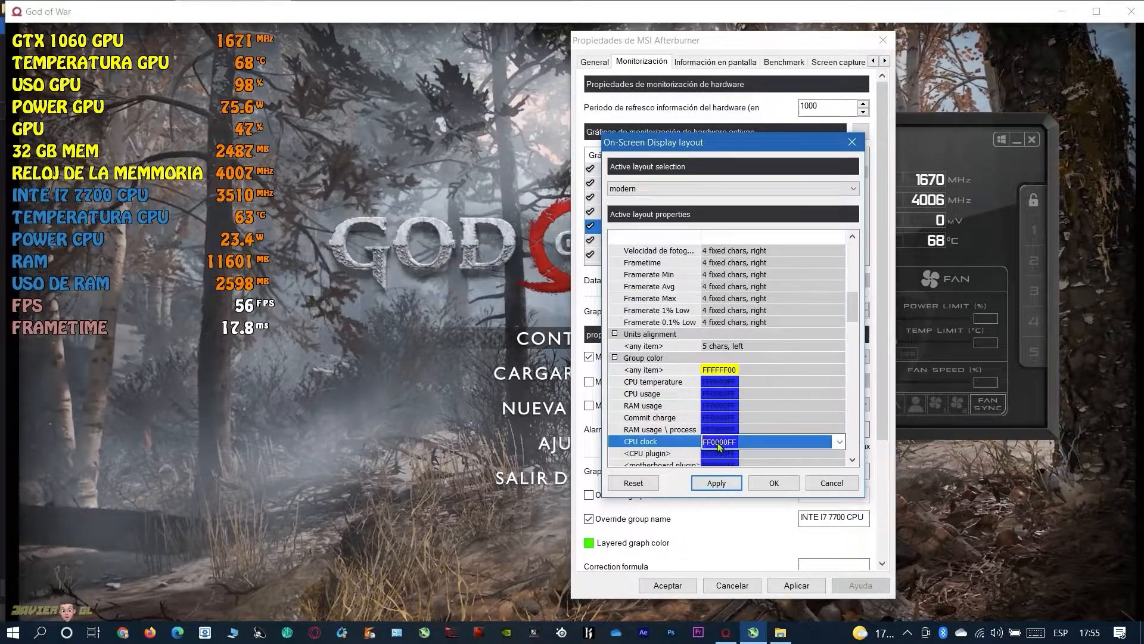
pyautogui.click(842, 444)
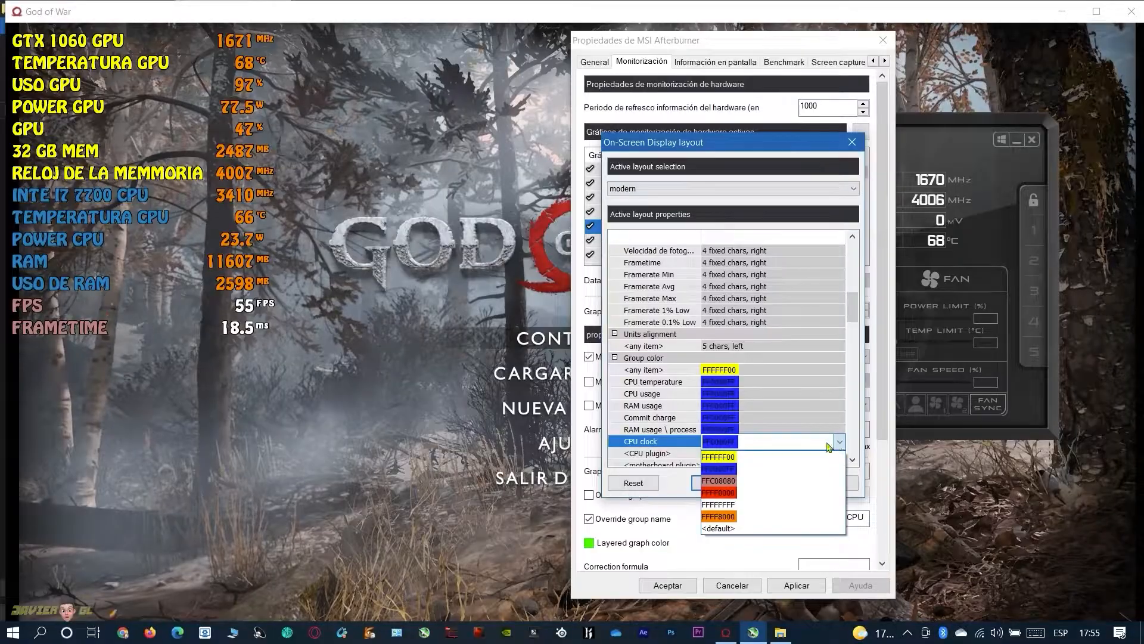
pyautogui.click(721, 470)
pyautogui.click(759, 487)
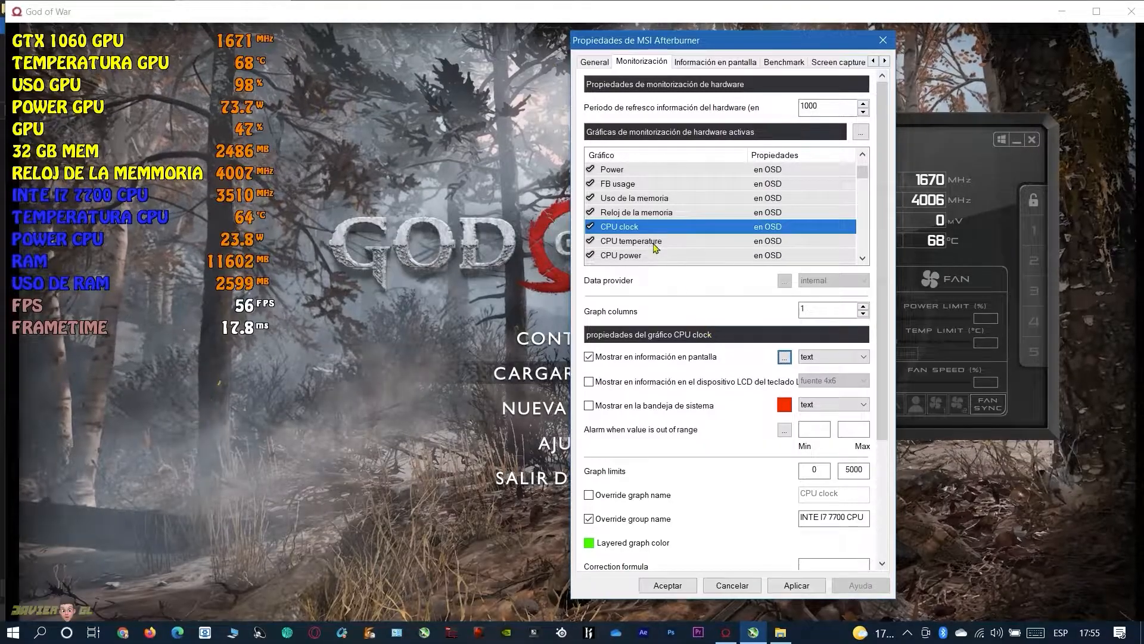
# From the Velocidad de fotogramas graph's on-screen display layout, change Color 2 in the colors library to red (FFFF0000)
pyautogui.scroll(-2, 656, 249)
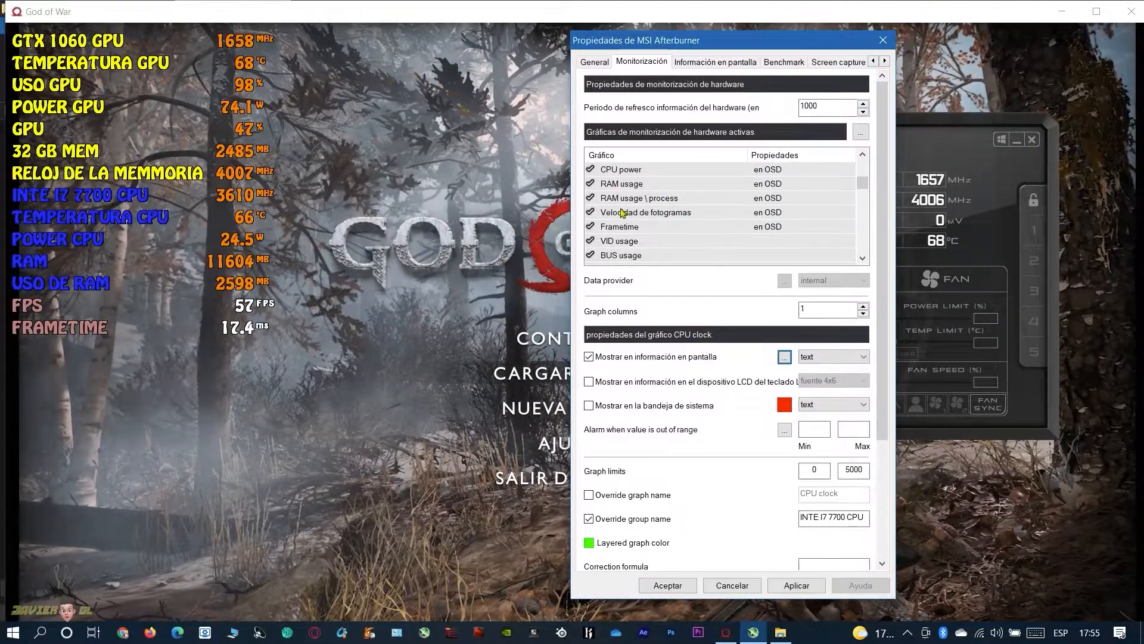
pyautogui.click(631, 214)
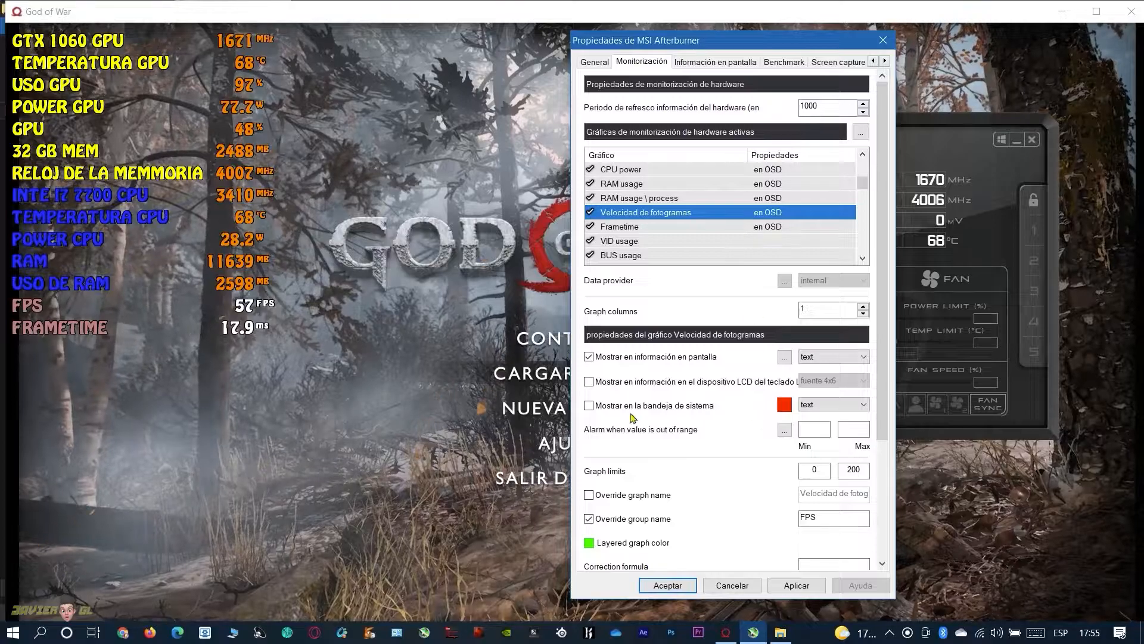
pyautogui.click(785, 358)
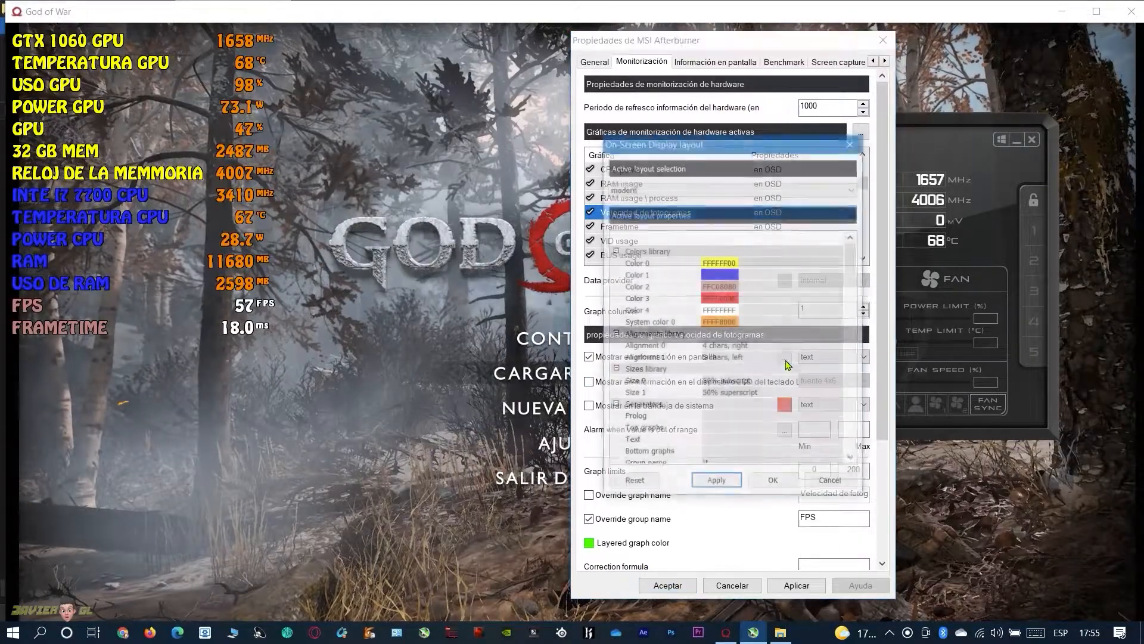
pyautogui.doubleClick(716, 291)
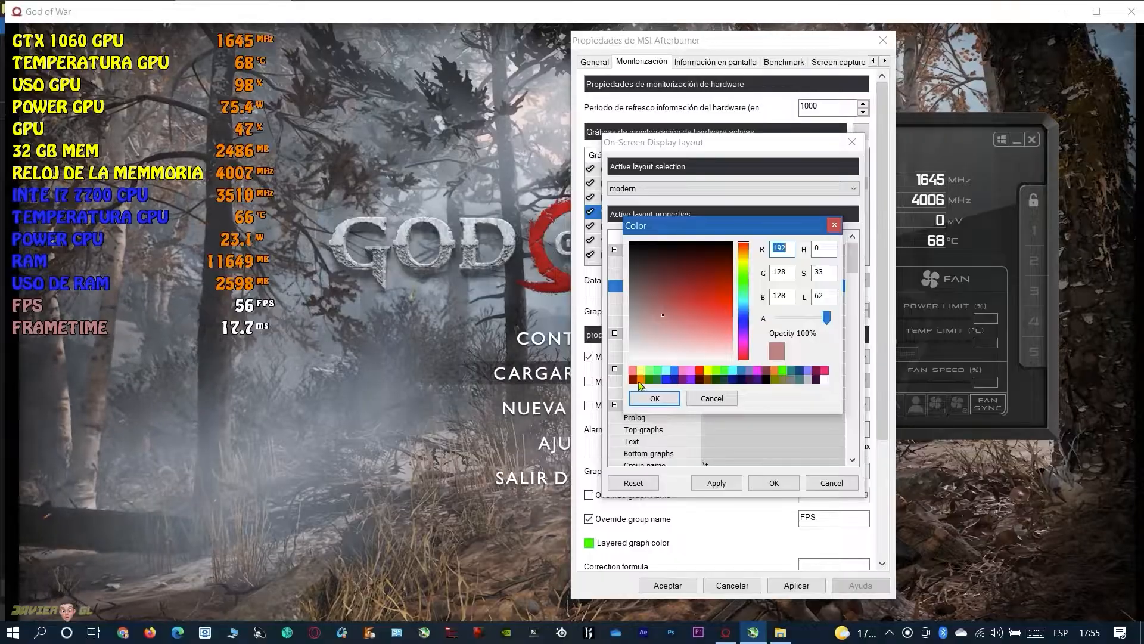
pyautogui.click(703, 373)
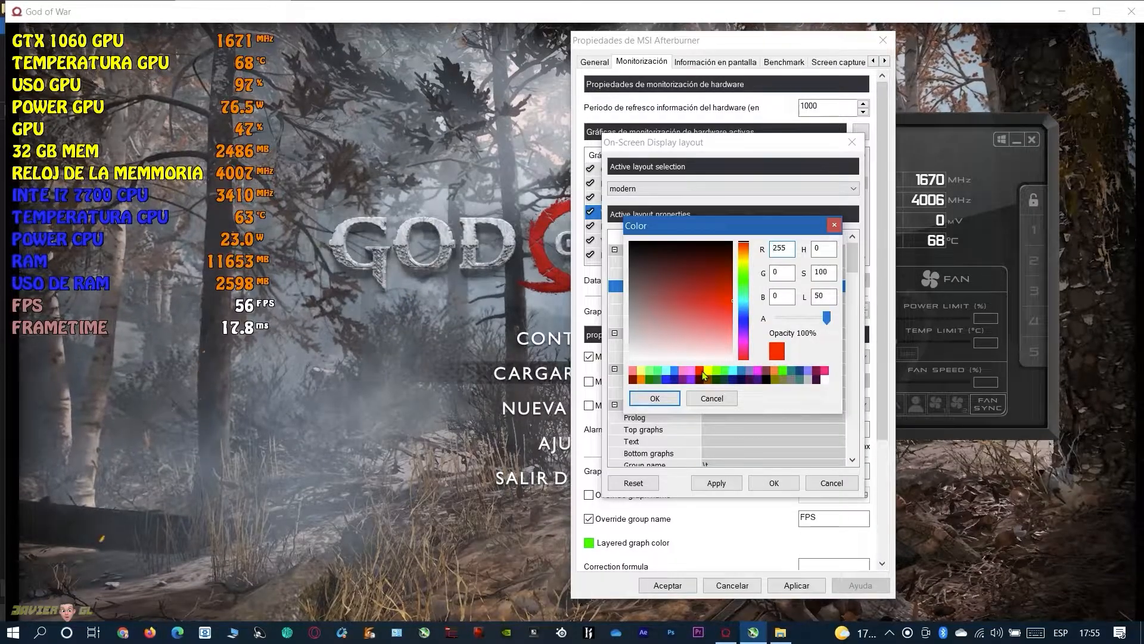
pyautogui.click(654, 398)
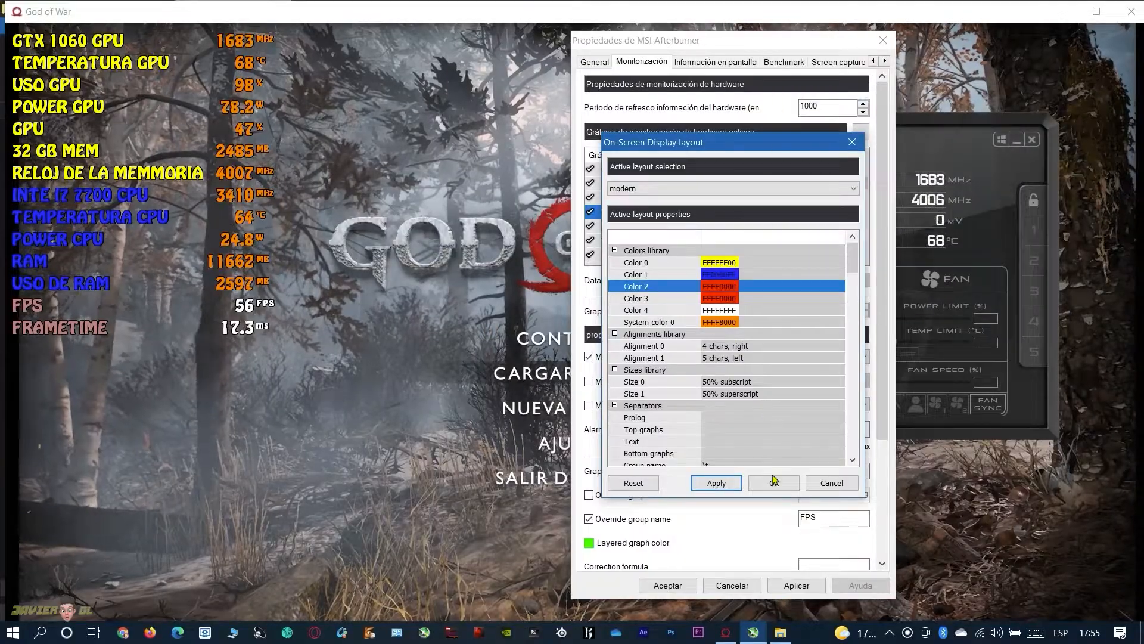
# Set the Velocidad de fotogramas group color to red (FFFF0000) and accept the layout changes
pyautogui.scroll(-10, 745, 397)
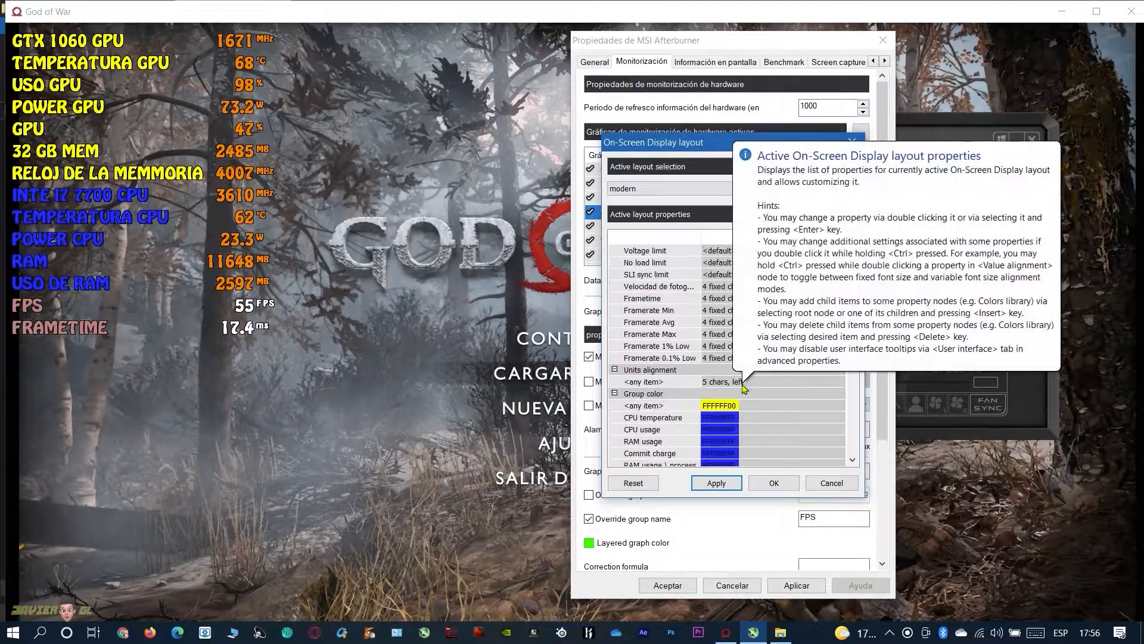
pyautogui.scroll(-1, 709, 420)
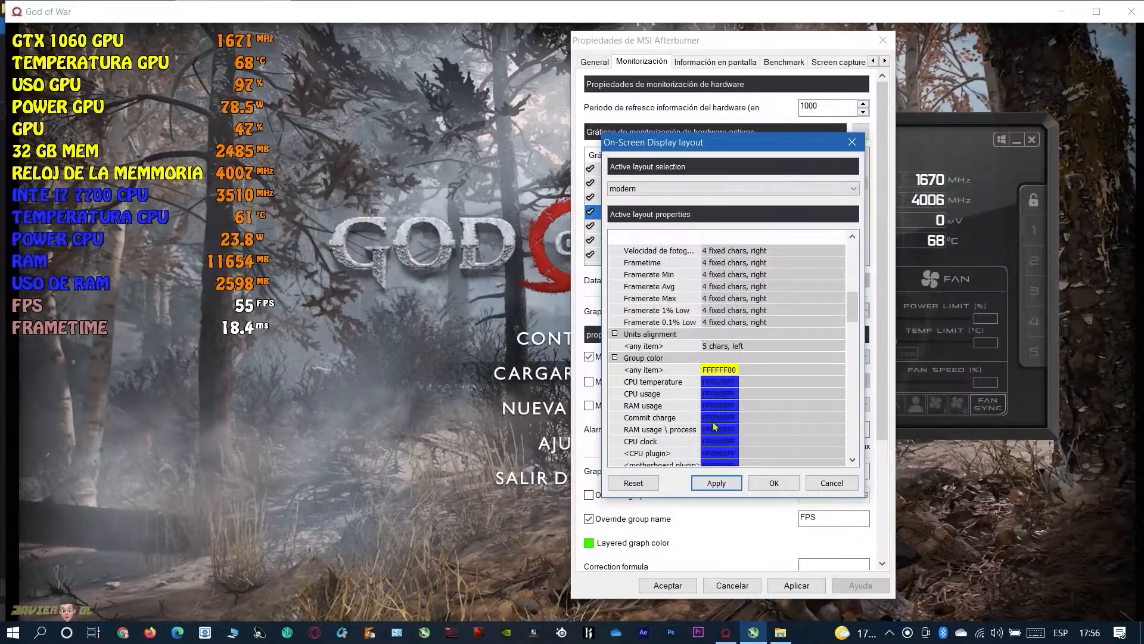
pyautogui.scroll(-7, 700, 417)
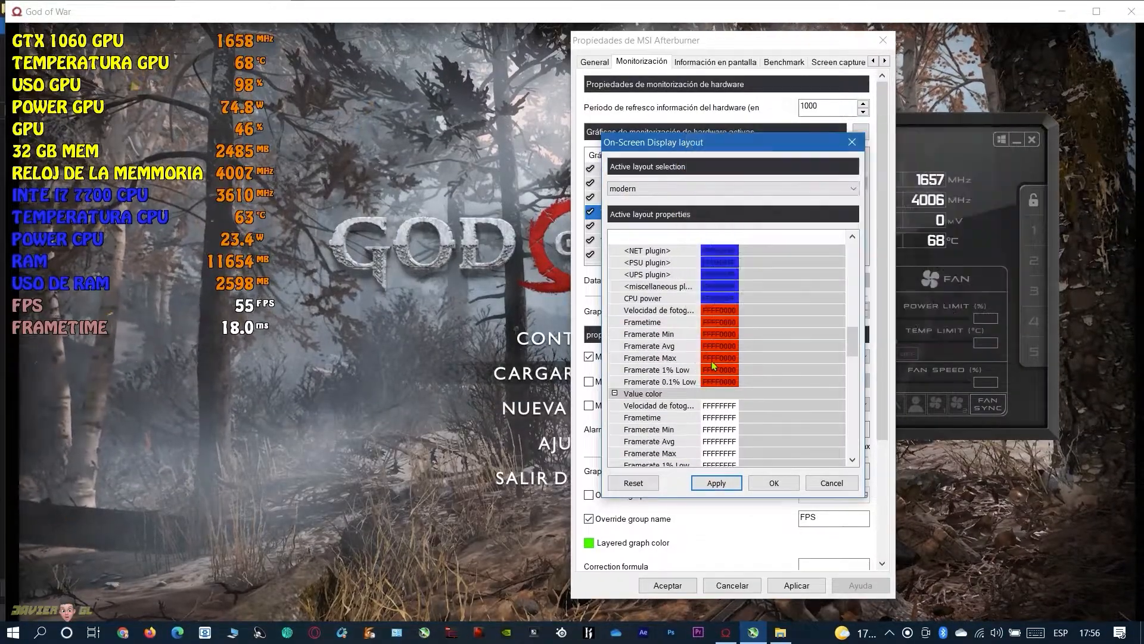
pyautogui.doubleClick(715, 311)
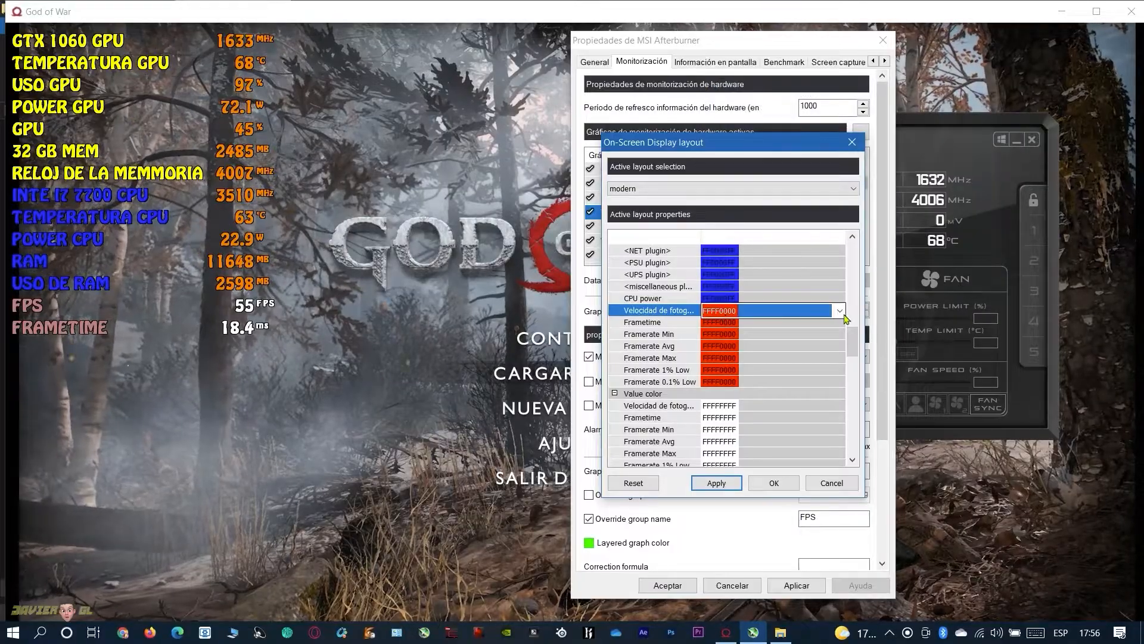
pyautogui.click(840, 311)
pyautogui.click(745, 350)
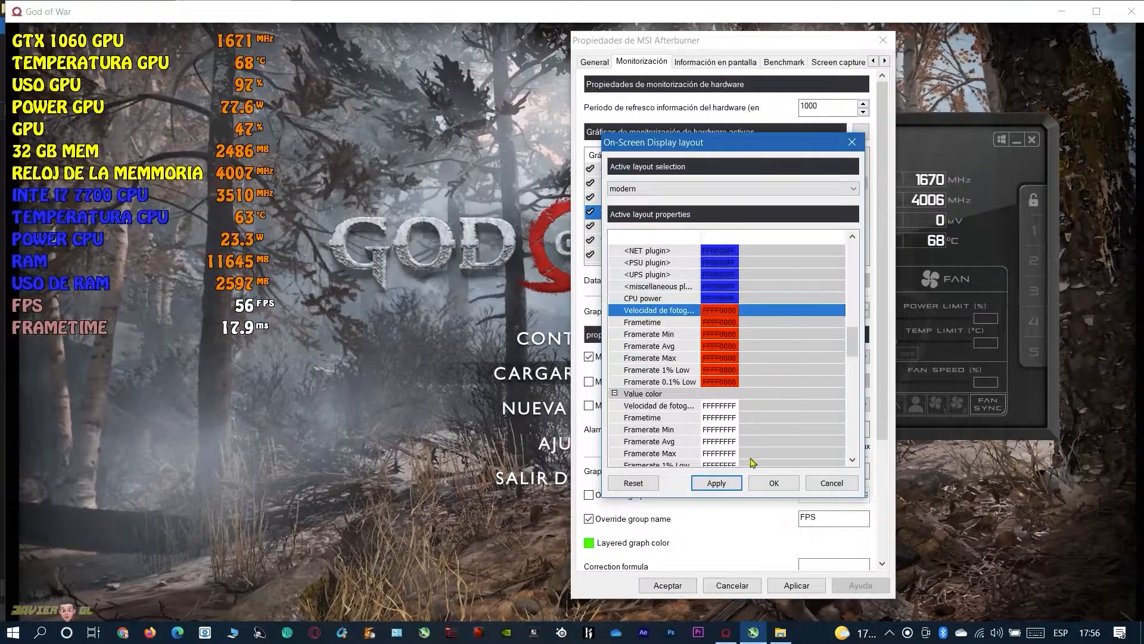
pyautogui.click(771, 483)
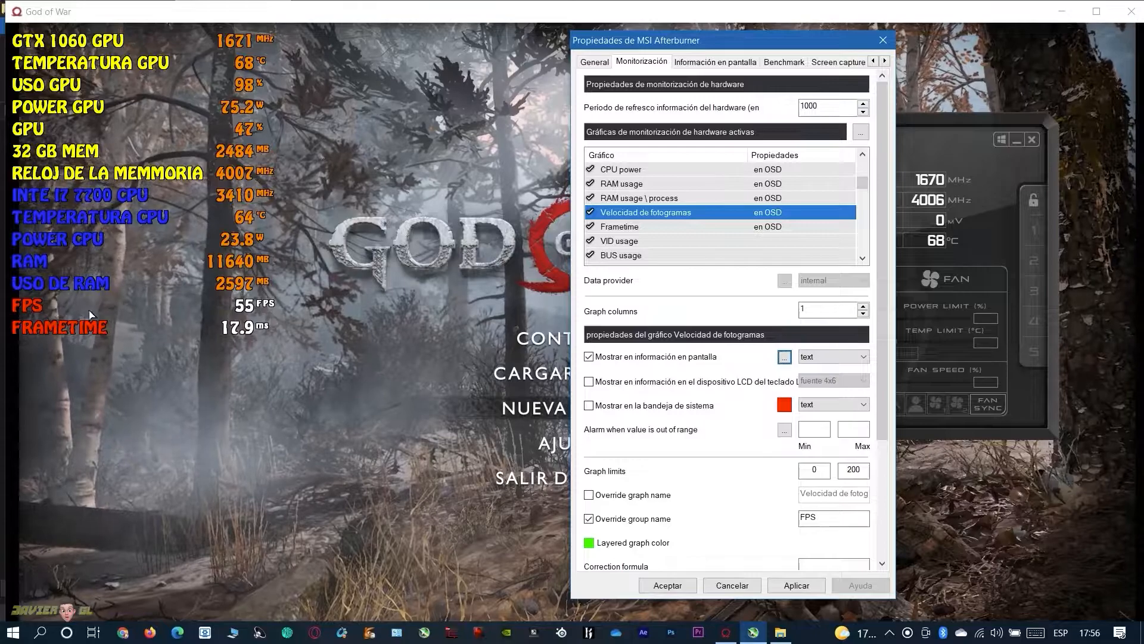
# For the Frametime graph, set the Frametime group color to white (FFFFFFFF) in the on-screen display layout and accept it
pyautogui.press('Down')
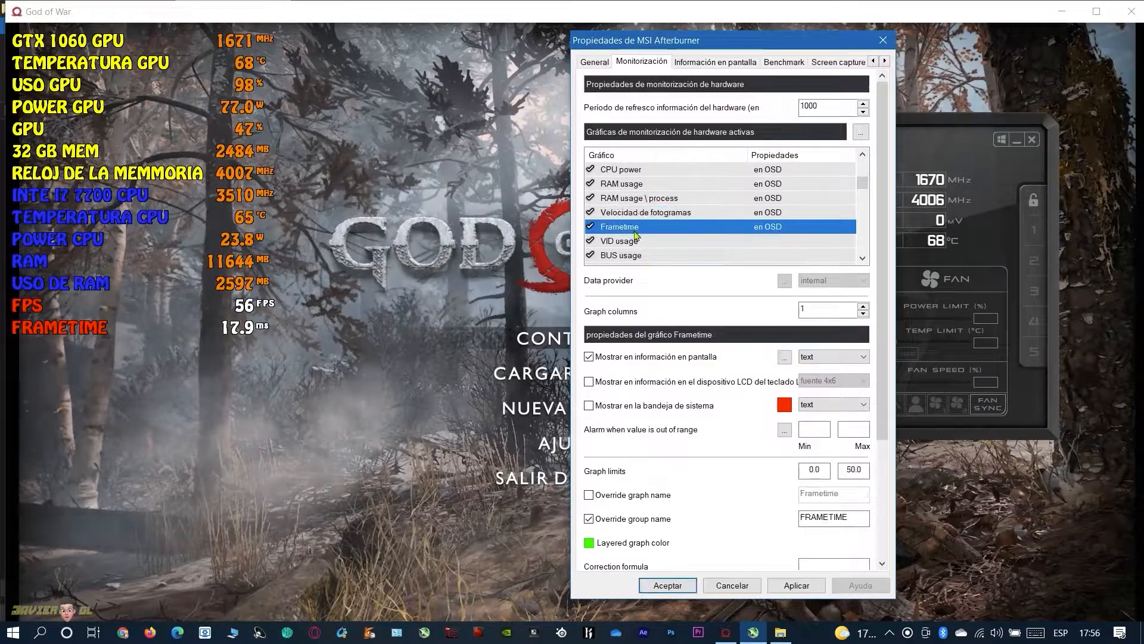
pyautogui.click(784, 356)
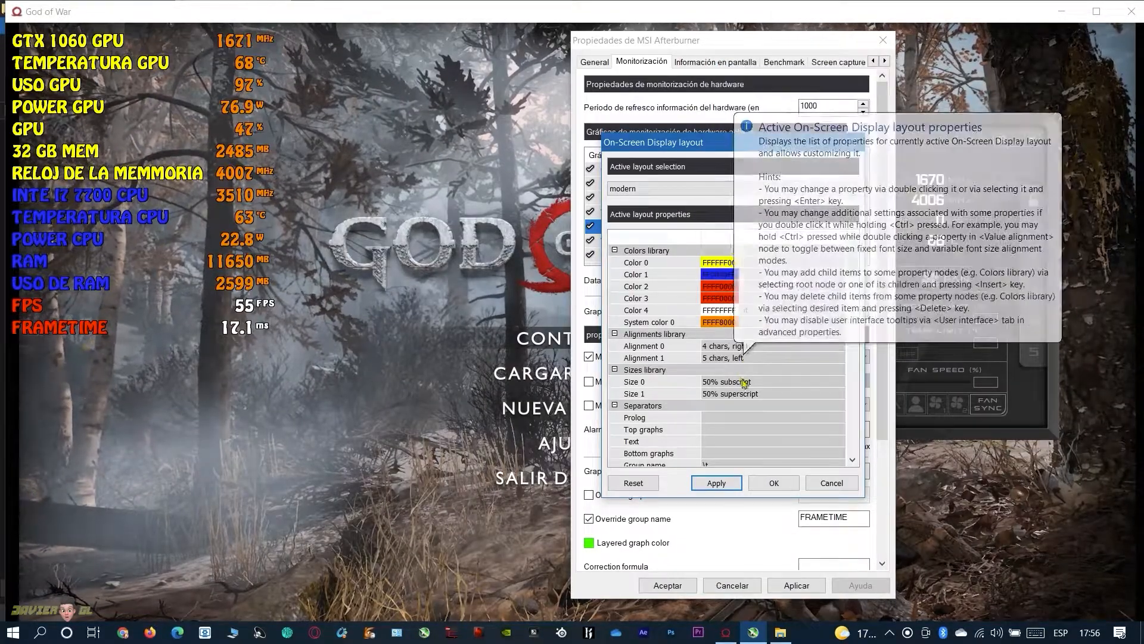
pyautogui.scroll(-5, 745, 386)
pyautogui.scroll(-6, 745, 386)
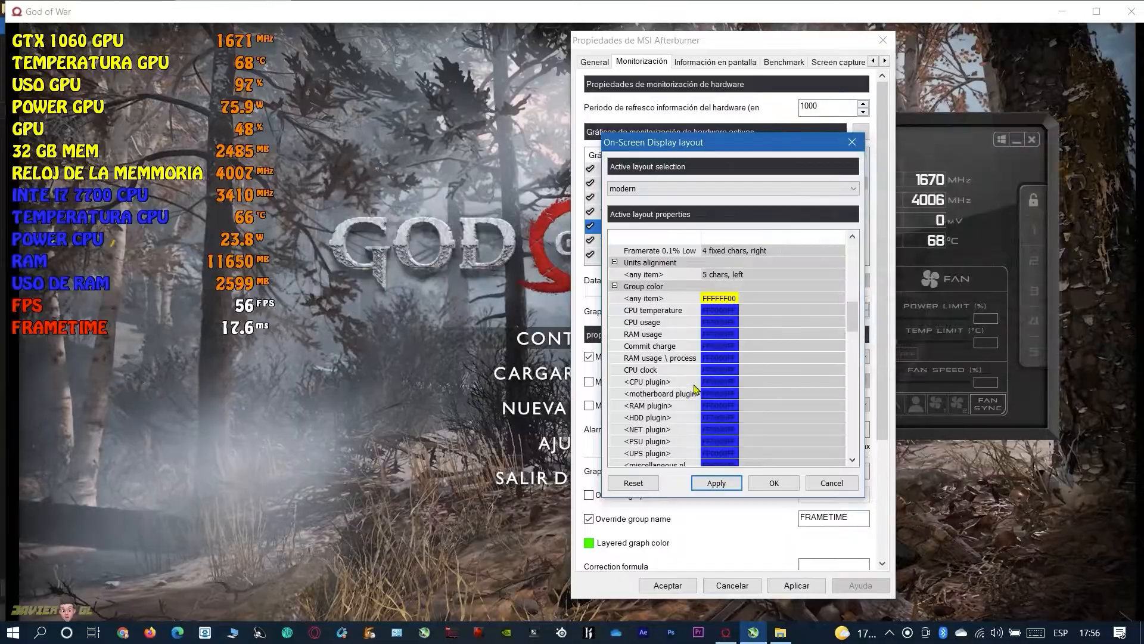
pyautogui.scroll(-3, 691, 369)
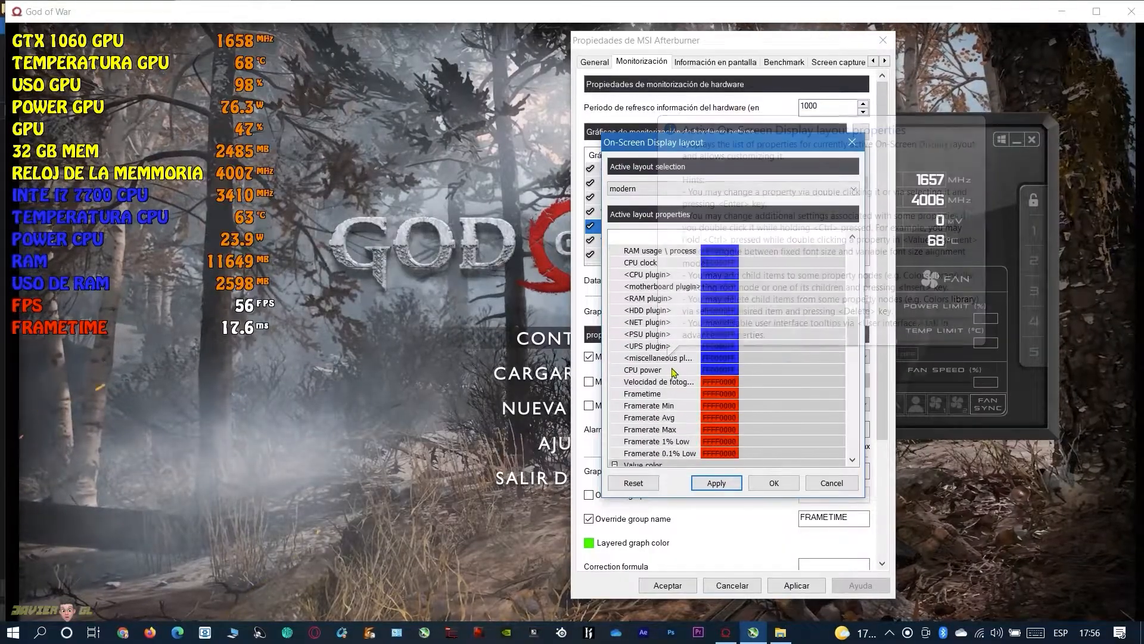
pyautogui.click(824, 395)
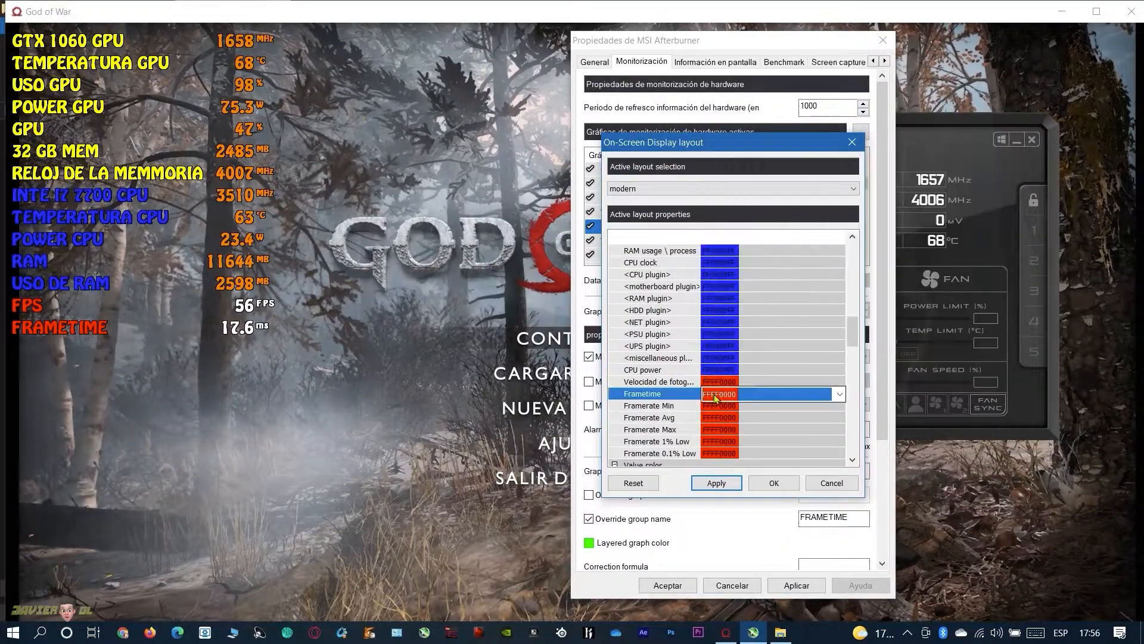
pyautogui.click(825, 396)
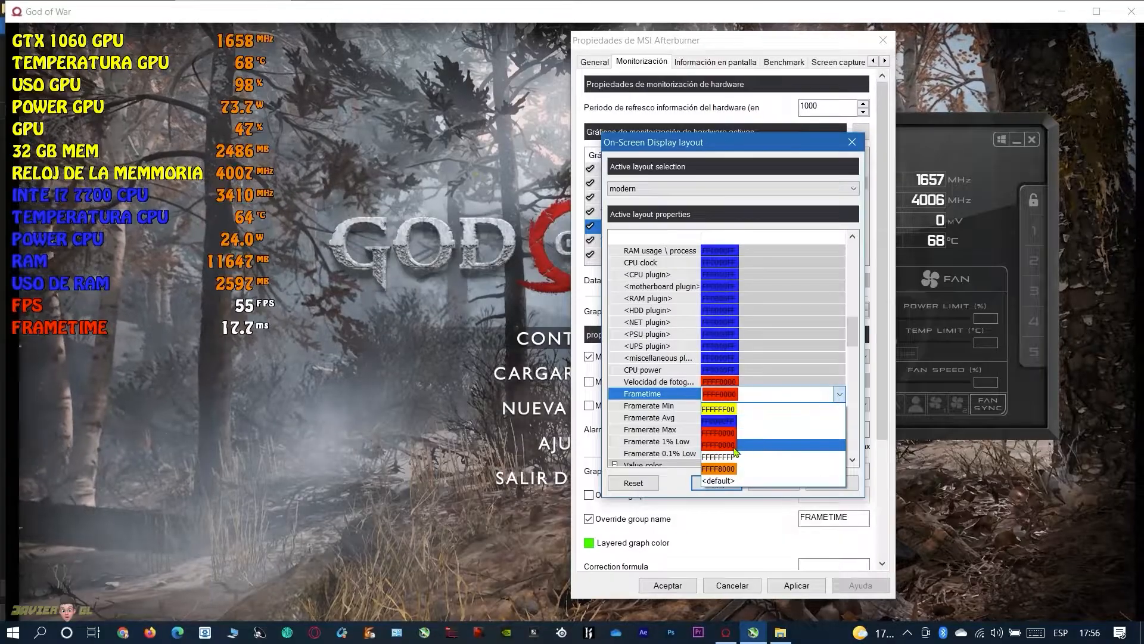
pyautogui.click(722, 458)
pyautogui.click(715, 484)
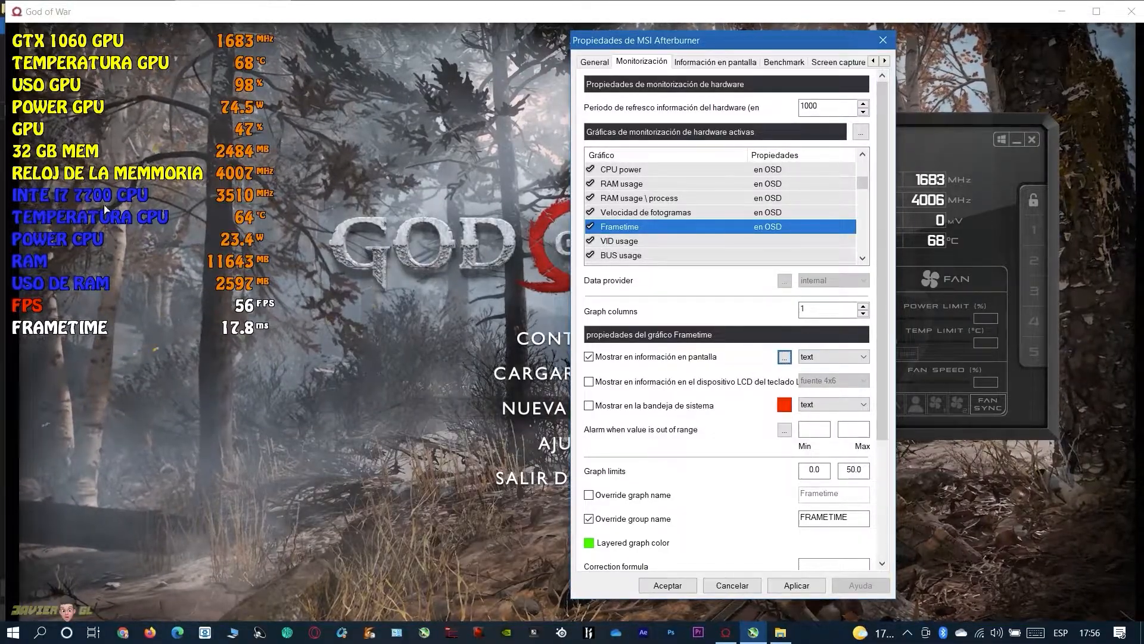
# Move the Power graph below Uso de la memoria in the active monitoring graphs list and apply the new order
pyautogui.scroll(5, 655, 215)
pyautogui.click(620, 212)
pyautogui.moveTo(621, 220); pyautogui.dragTo(634, 252)
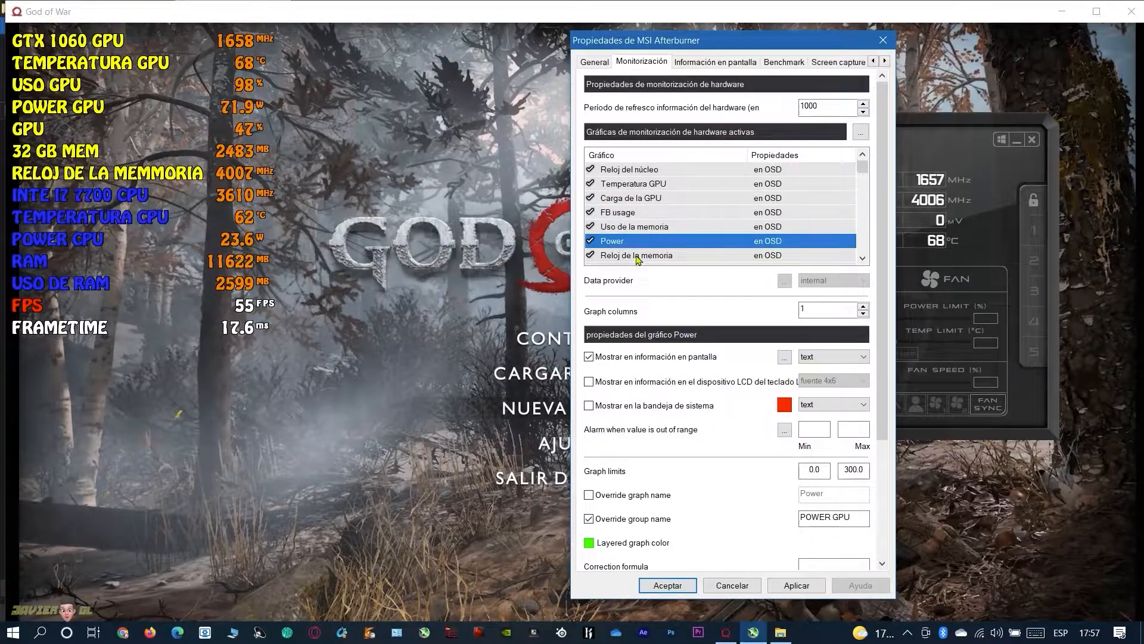
pyautogui.click(797, 586)
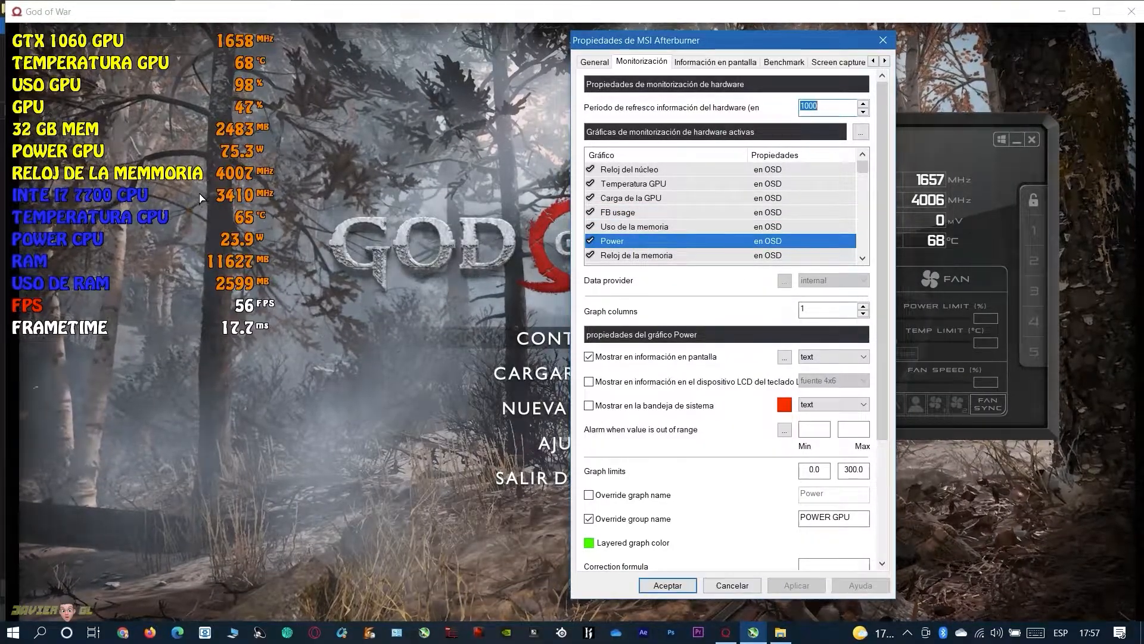
# Move the Power graph below Reloj de la memoria, directly above CPU clock, and apply the new order
pyautogui.click(677, 255)
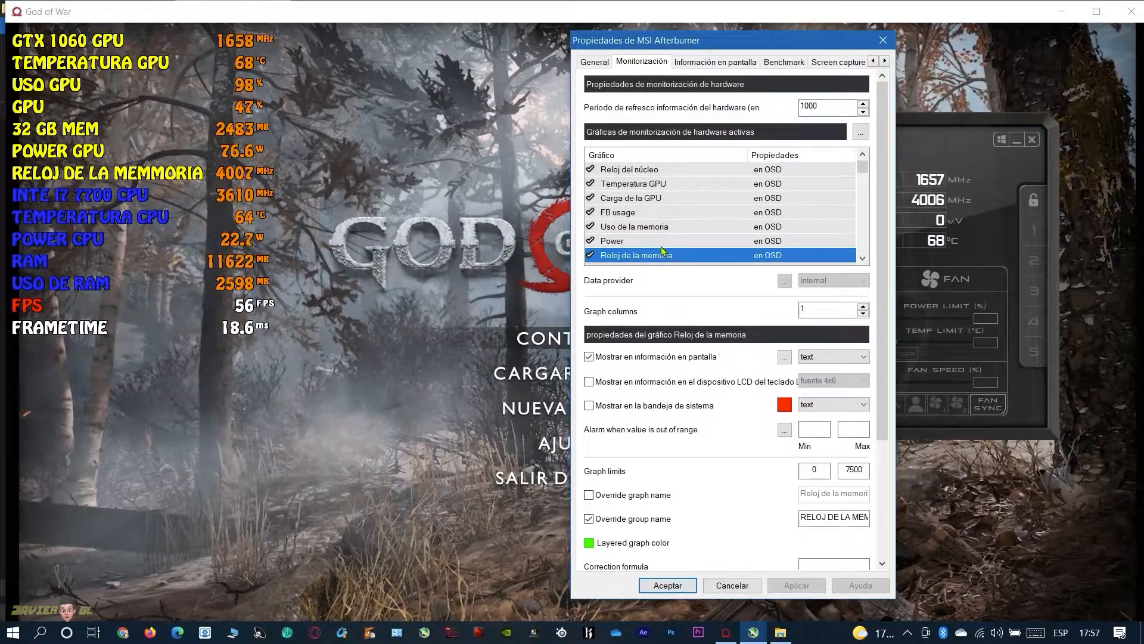
pyautogui.moveTo(614, 240); pyautogui.dragTo(666, 254)
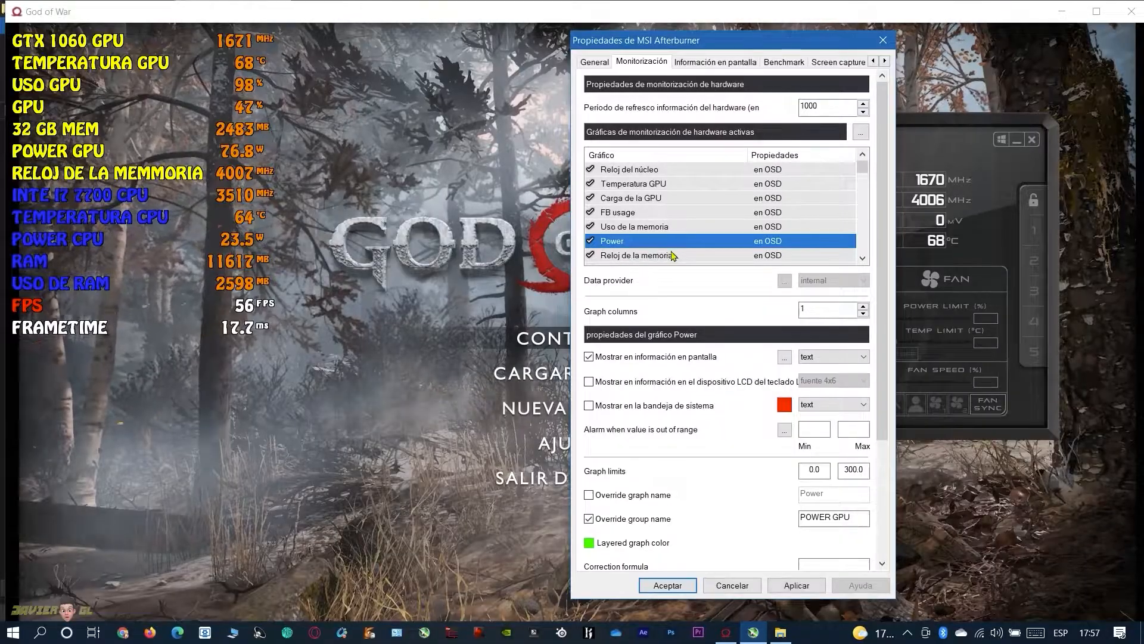
pyautogui.scroll(-1, 734, 241)
pyautogui.moveTo(606, 205); pyautogui.dragTo(613, 220)
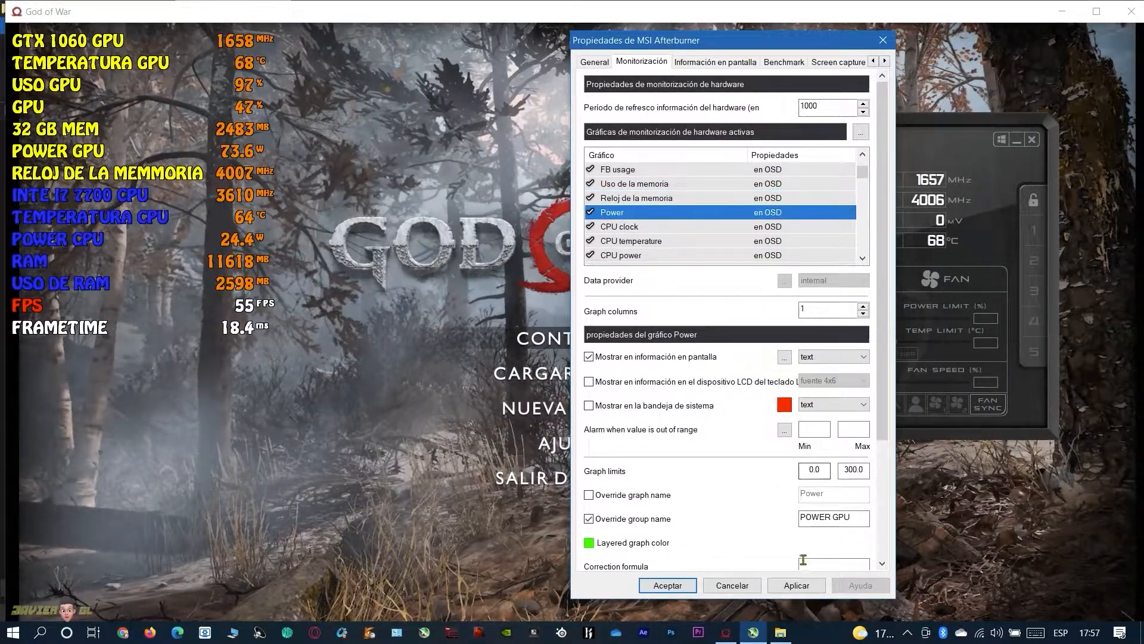
pyautogui.click(797, 584)
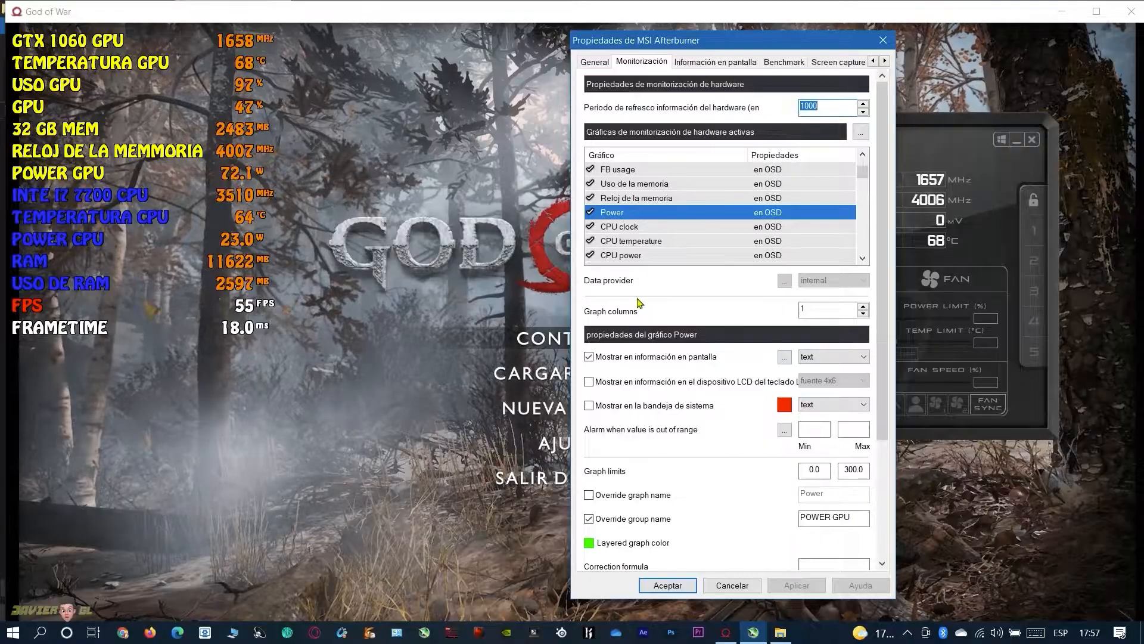
# Correct the Reloj de la memoria graph's group name to RELOJ DE LA MEMORIA and apply the change
pyautogui.click(636, 199)
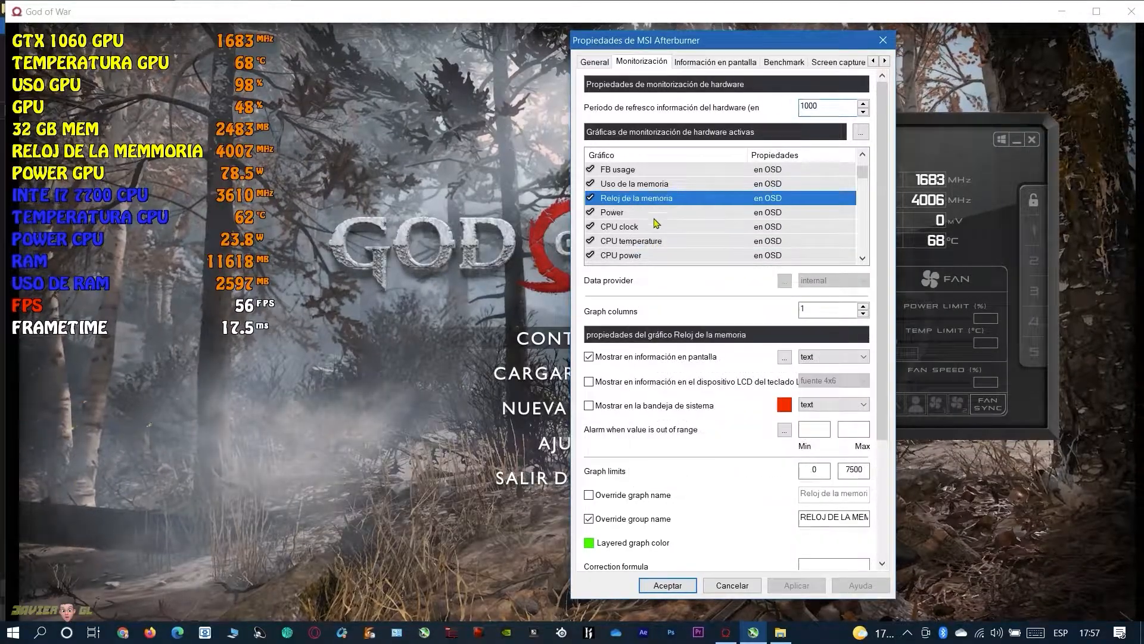
pyautogui.click(847, 519)
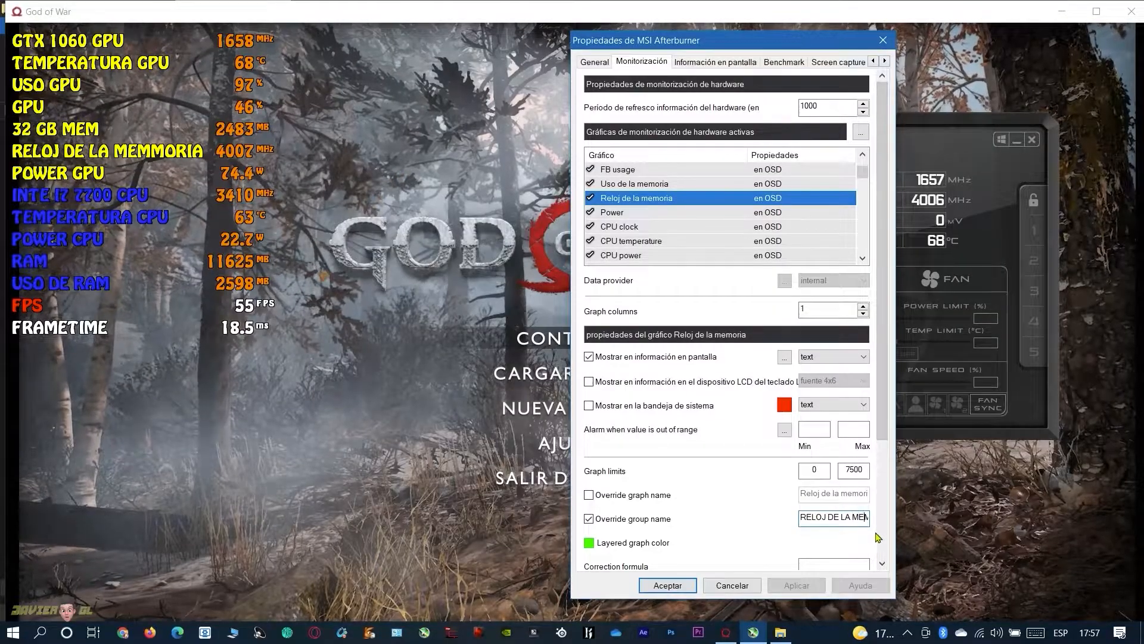
pyautogui.press('Right')
pyautogui.press('Right')
pyautogui.press('Right')
pyautogui.press('Right')
pyautogui.press('Right')
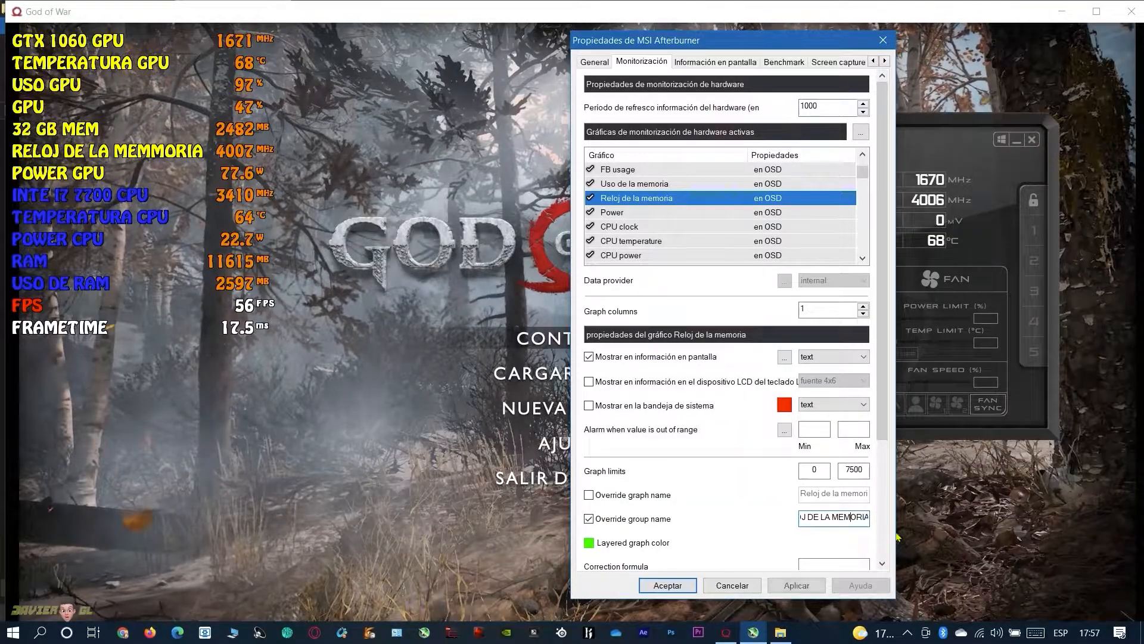
pyautogui.press('BackSpace')
pyautogui.click(797, 585)
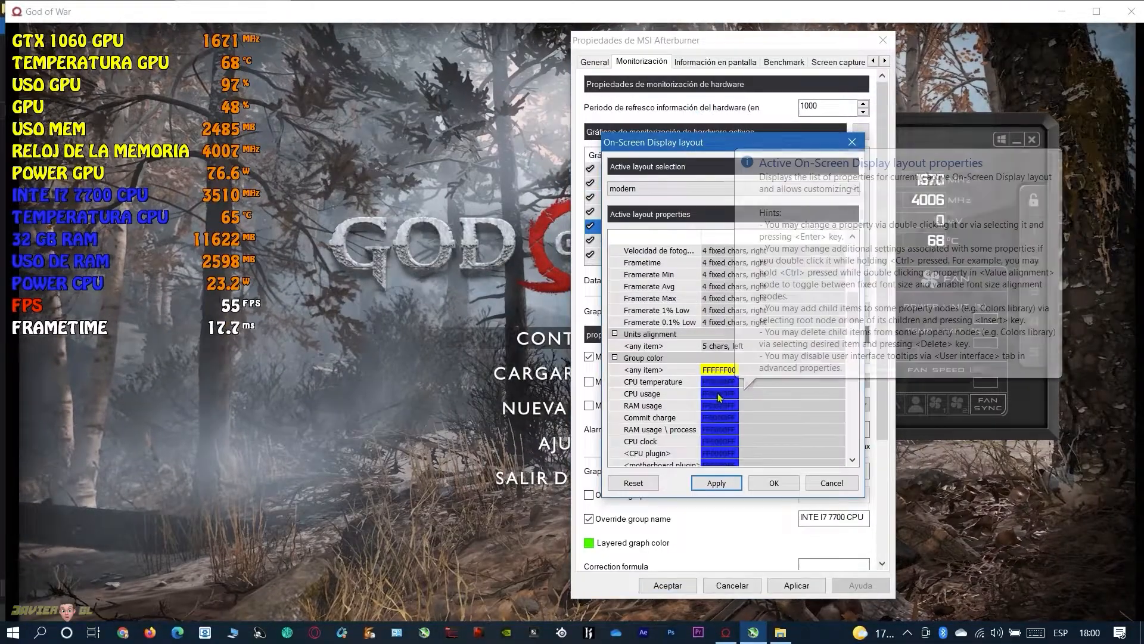
# Set the CPU usage group color to yellow (FFFFFF00) in the on-screen display layout and accept it
pyautogui.click(722, 395)
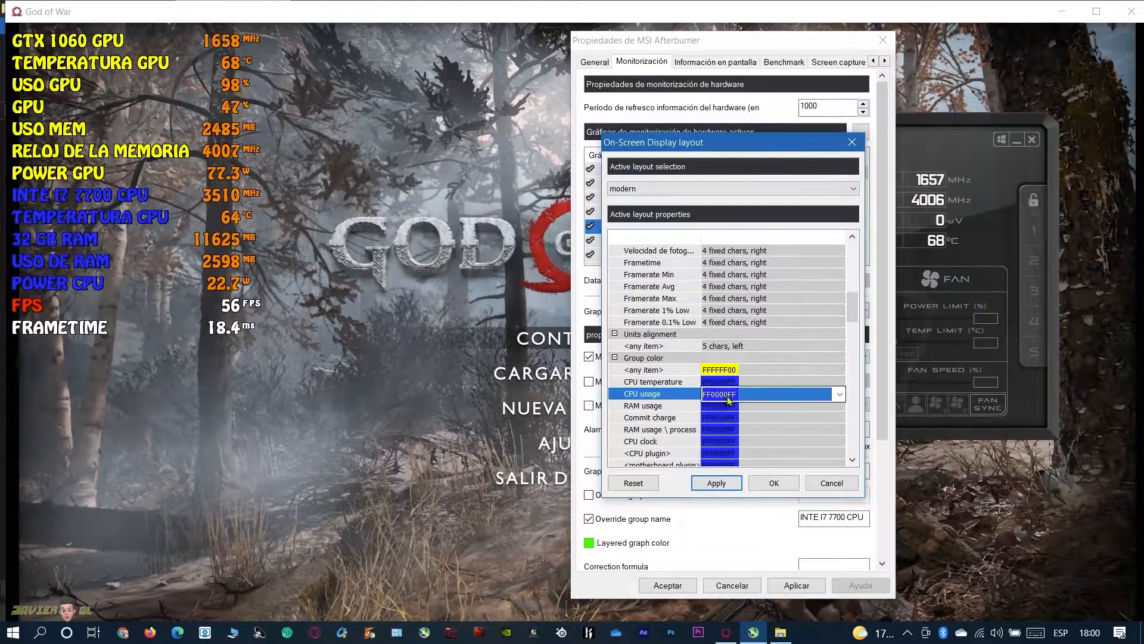
pyautogui.click(743, 396)
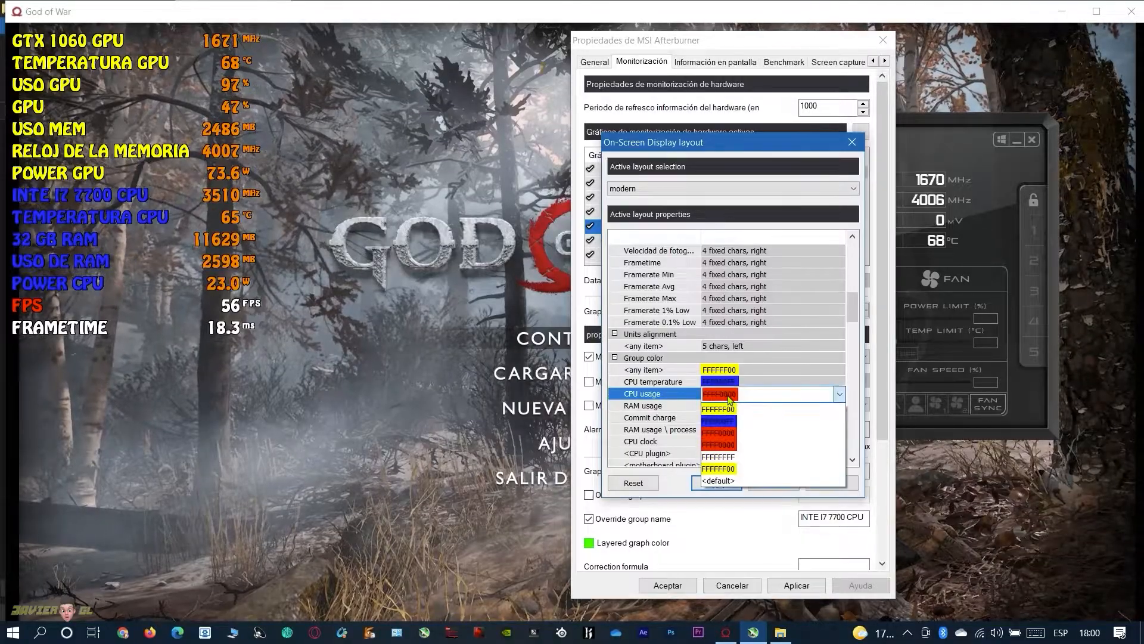
pyautogui.click(718, 468)
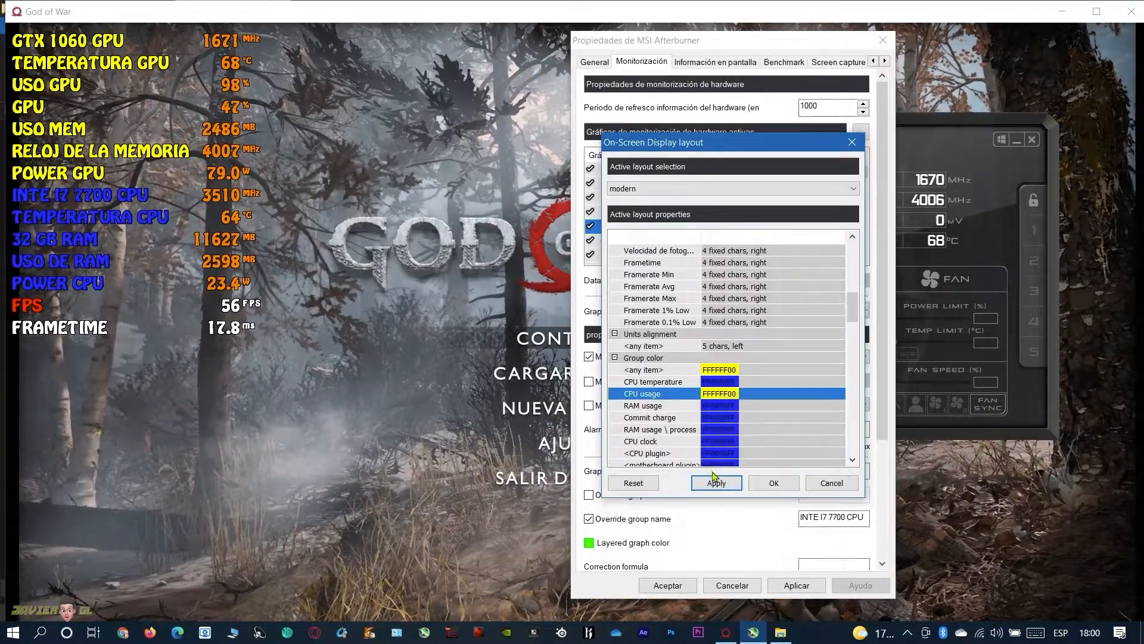
pyautogui.click(771, 483)
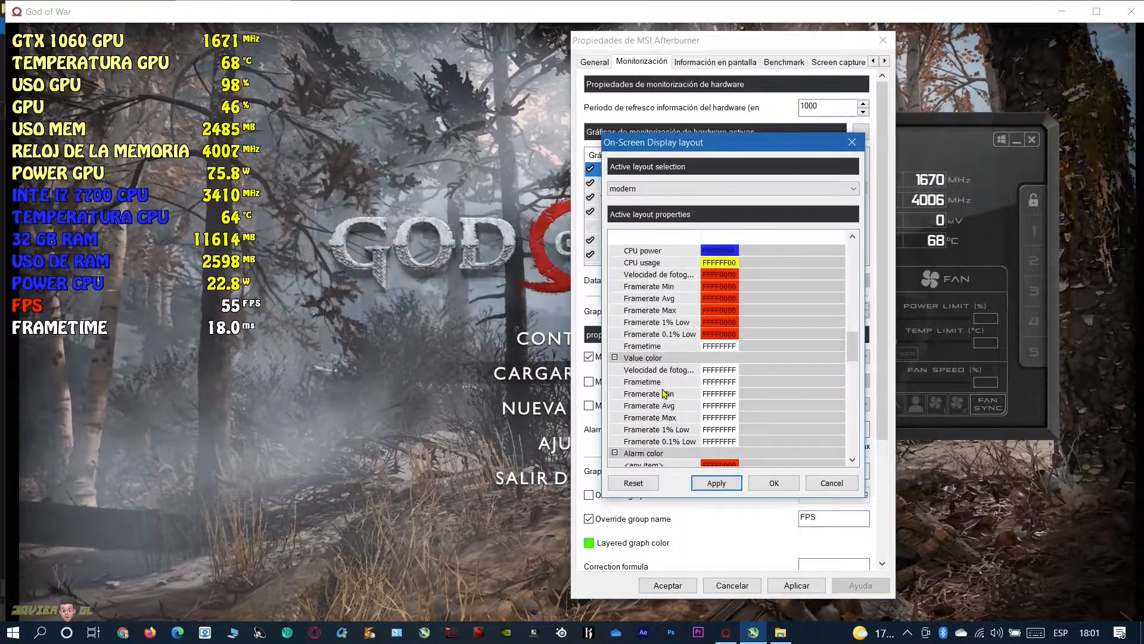
# Set the Velocidad de fotogramas value color to red (FFFF0000) in the on-screen display layout and accept it
pyautogui.click(718, 371)
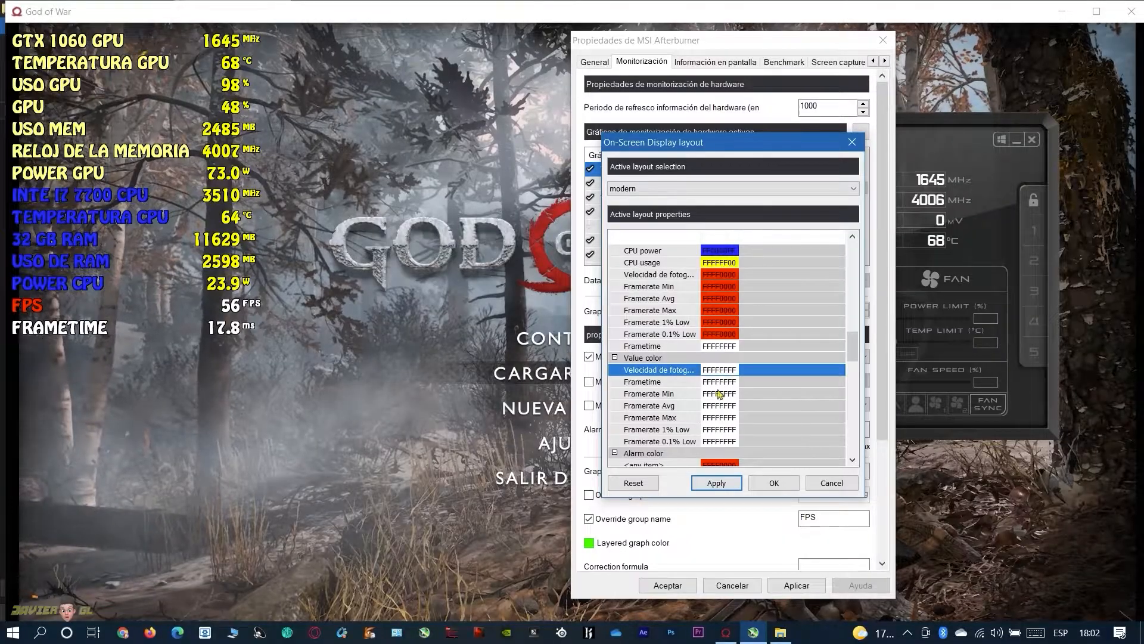
pyautogui.click(711, 374)
pyautogui.click(839, 371)
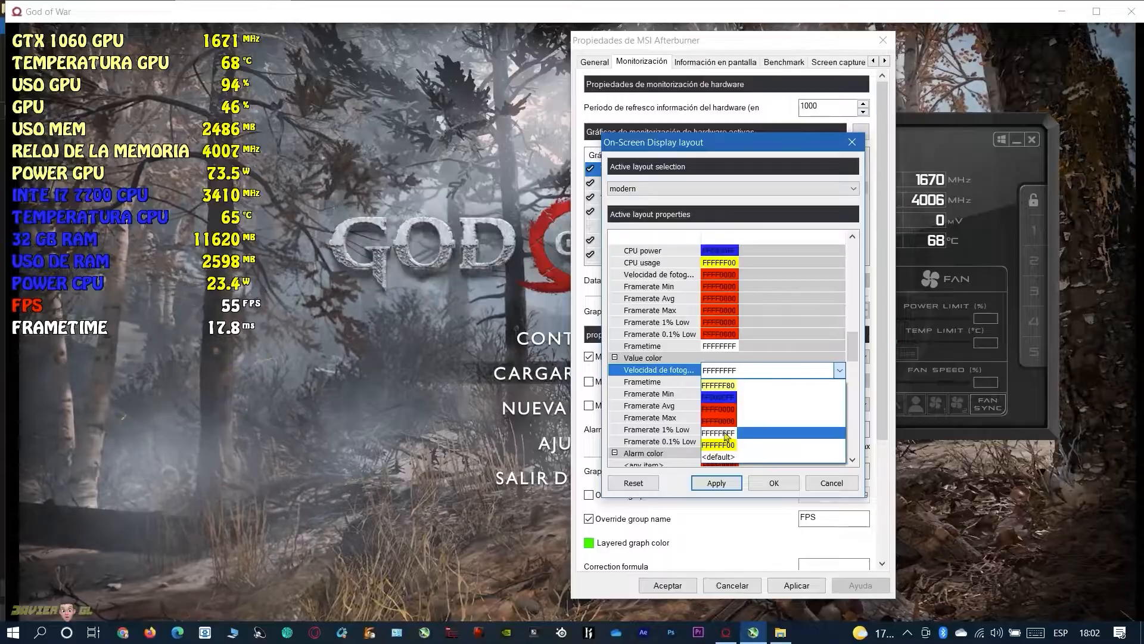
pyautogui.click(715, 410)
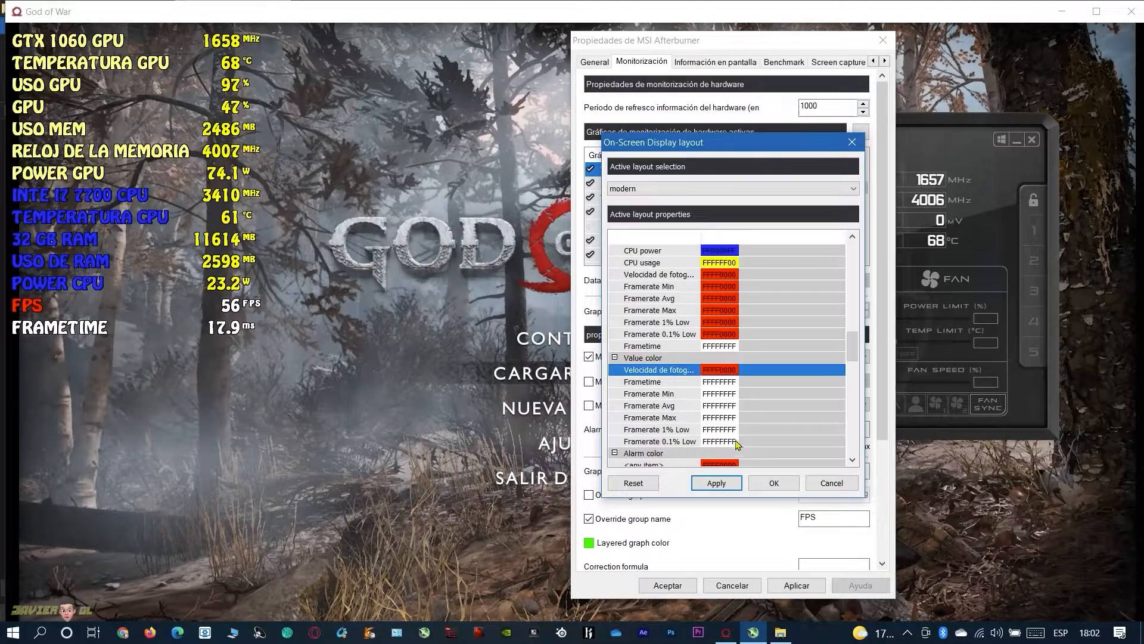
pyautogui.click(769, 484)
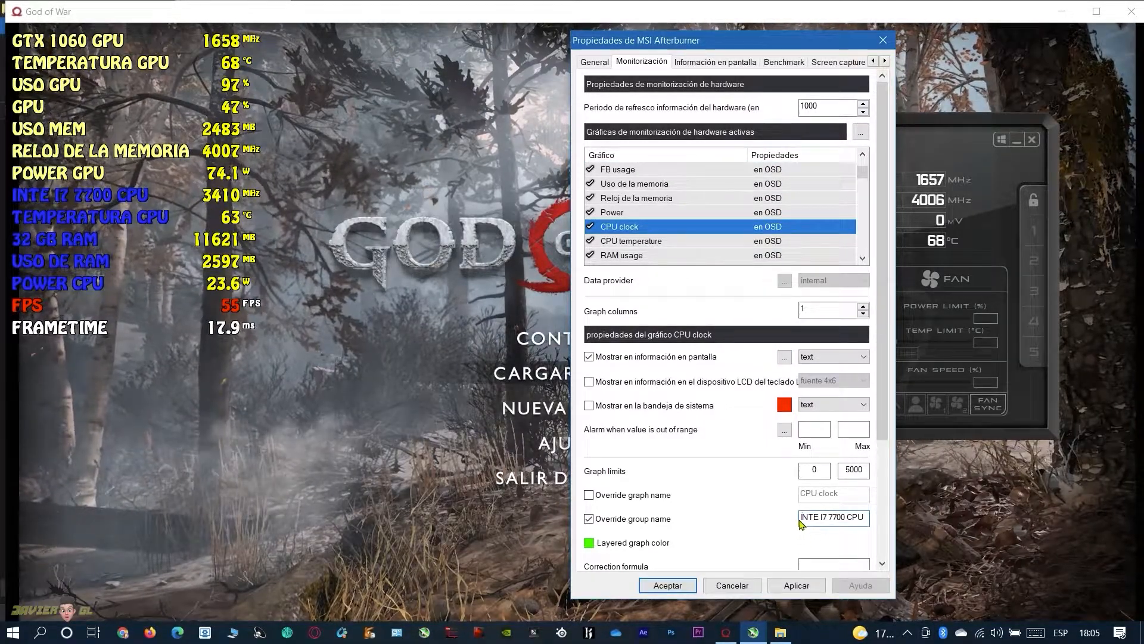
# Insert \n before INTE I7 7700 CPU in the CPU clock group name, apply it and copy the \n prefix
pyautogui.press('capslock')
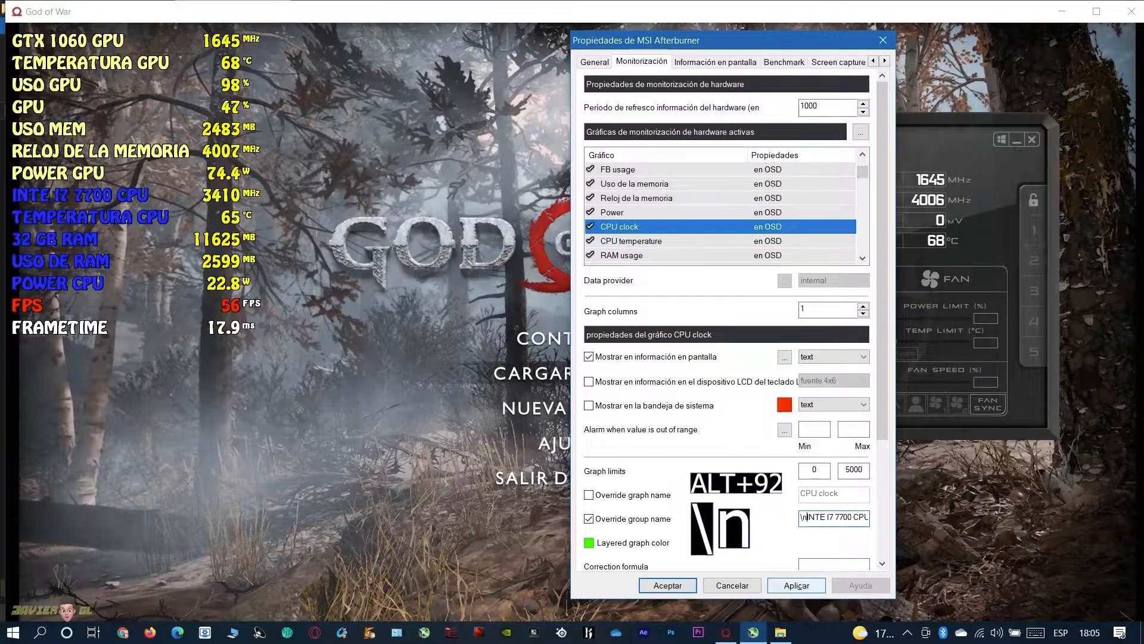
pyautogui.click(796, 584)
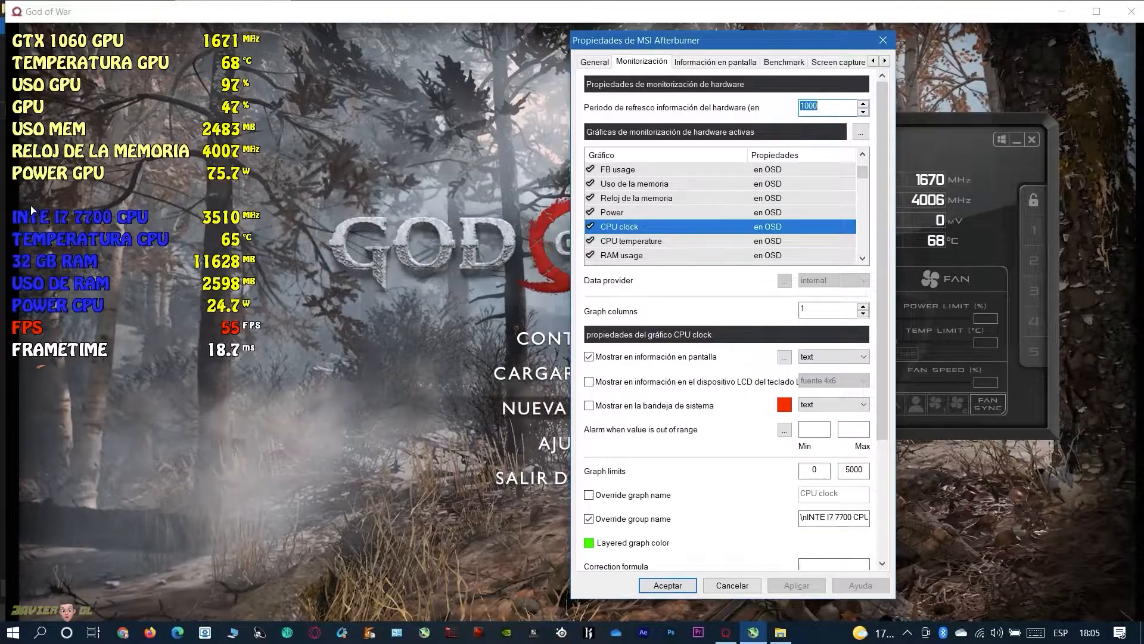
pyautogui.click(805, 518)
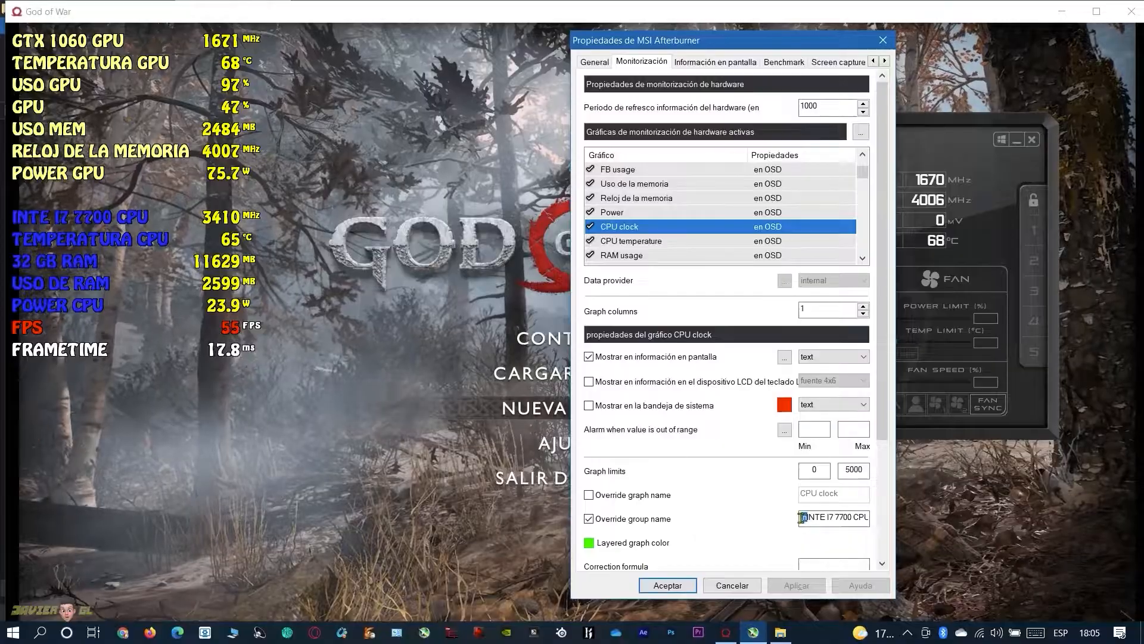
pyautogui.rightClick(805, 518)
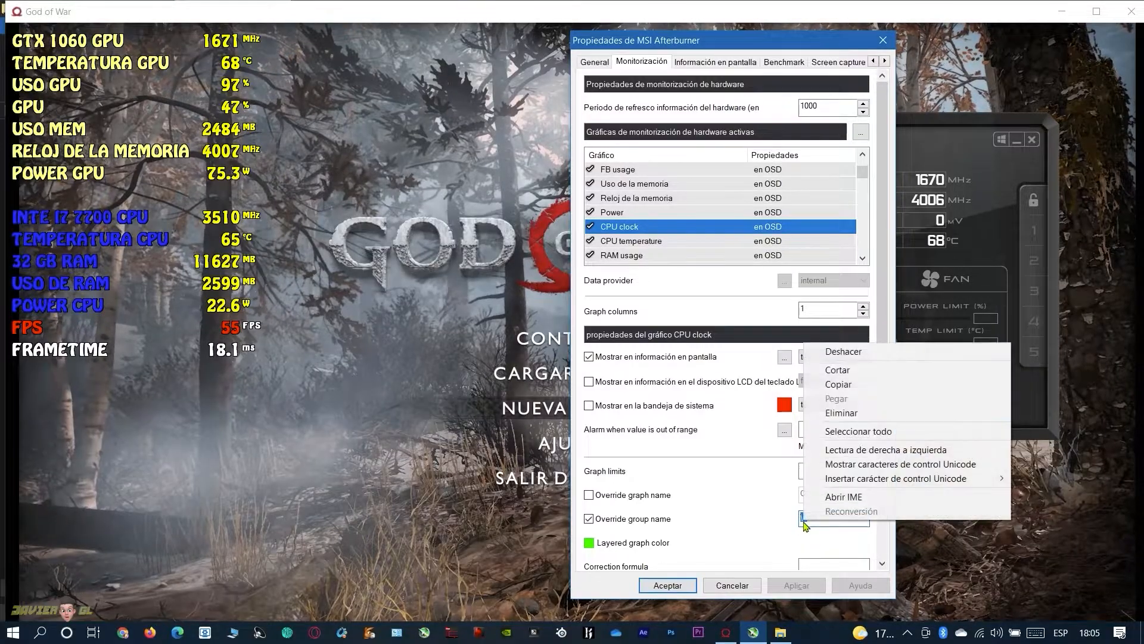
pyautogui.click(838, 384)
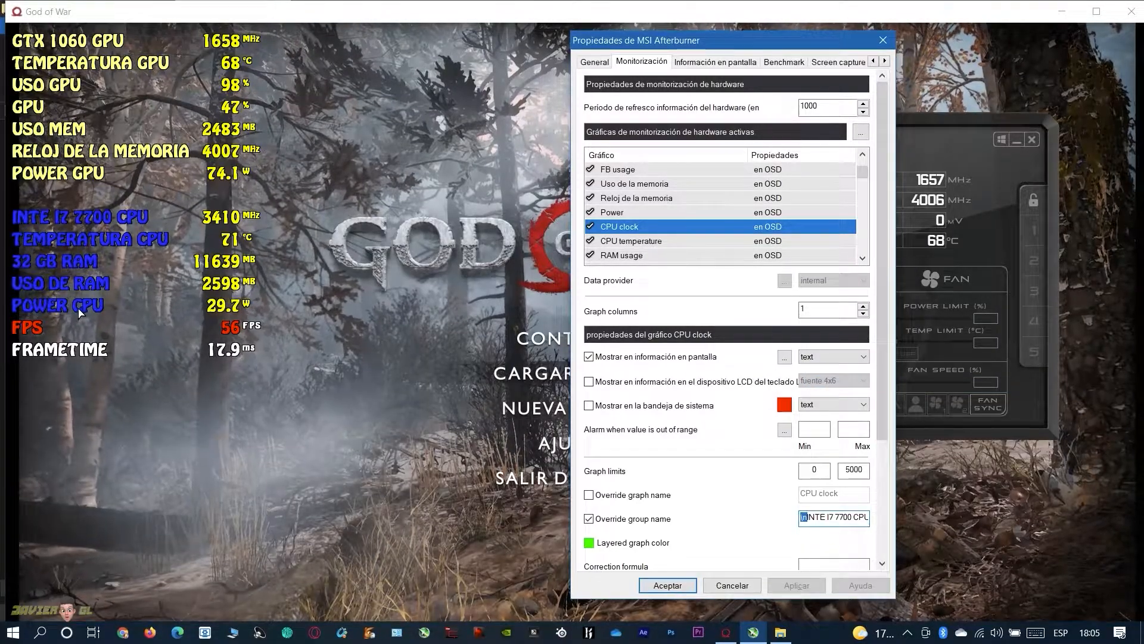
# Paste the \n prefix before FPS in the Velocidad de fotogramas group name and apply the change
pyautogui.scroll(-2, 663, 213)
pyautogui.scroll(-1, 661, 214)
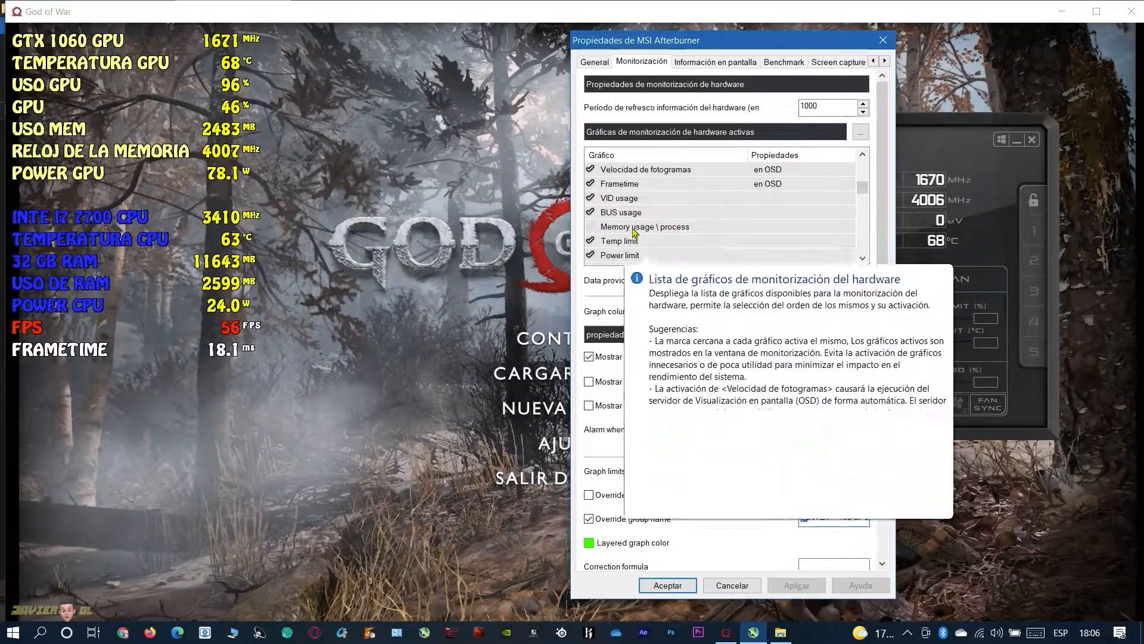
pyautogui.scroll(1, 632, 233)
pyautogui.click(633, 214)
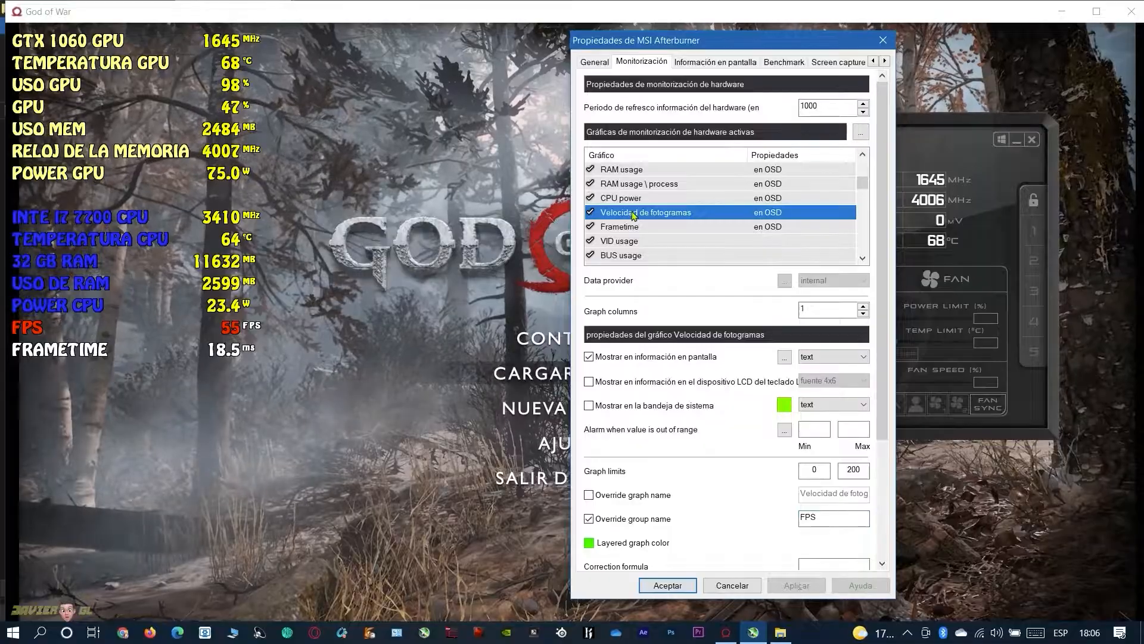
pyautogui.rightClick(802, 518)
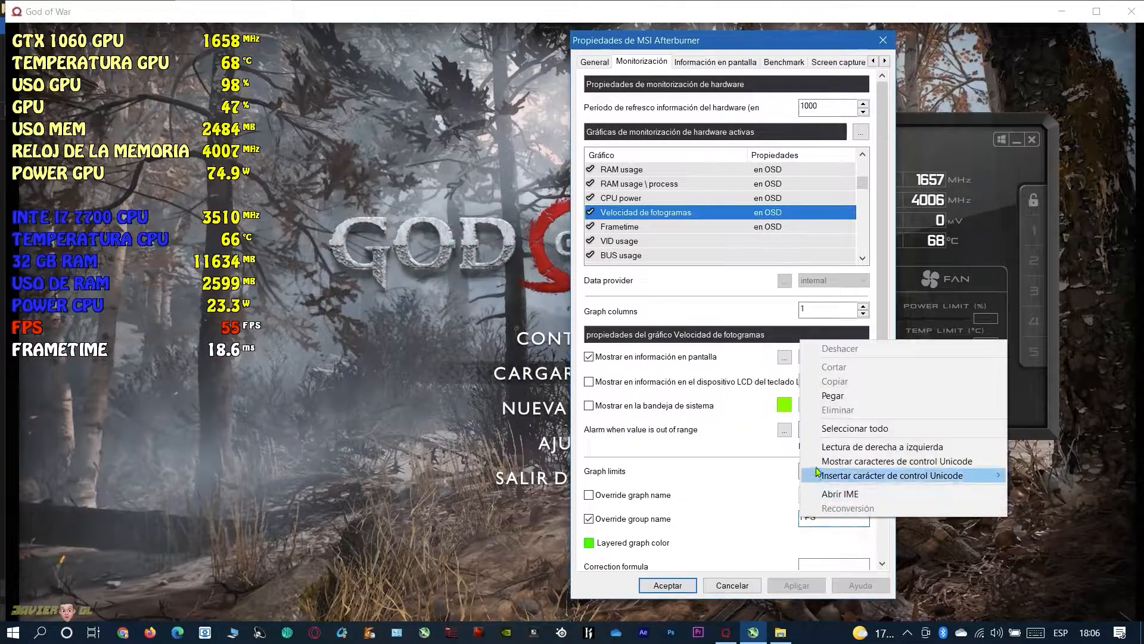
pyautogui.click(833, 395)
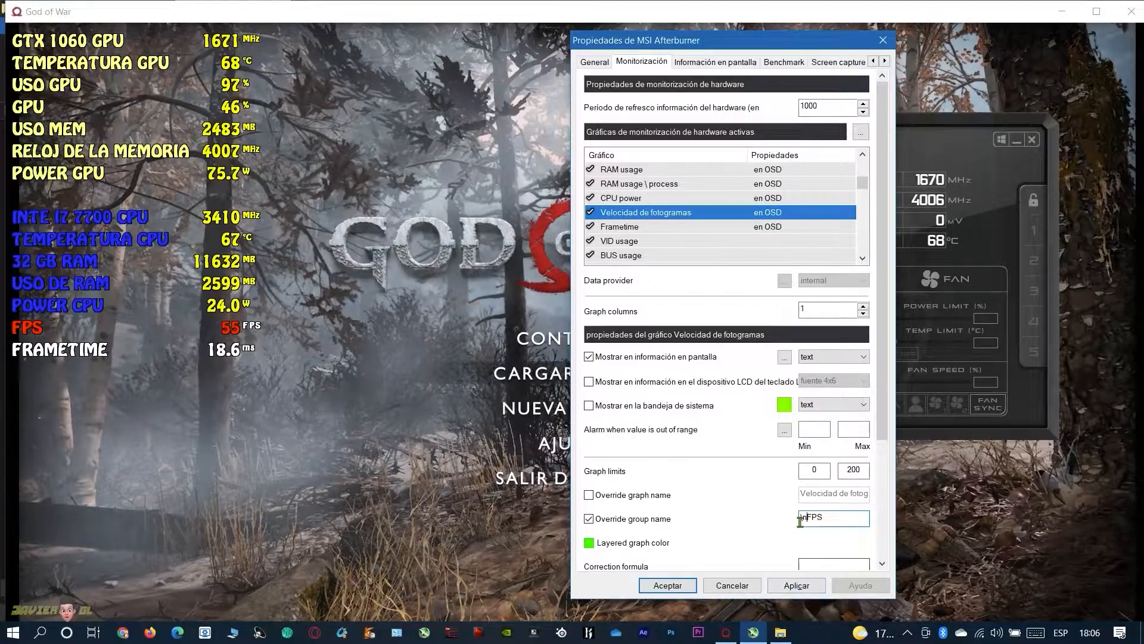
pyautogui.click(780, 587)
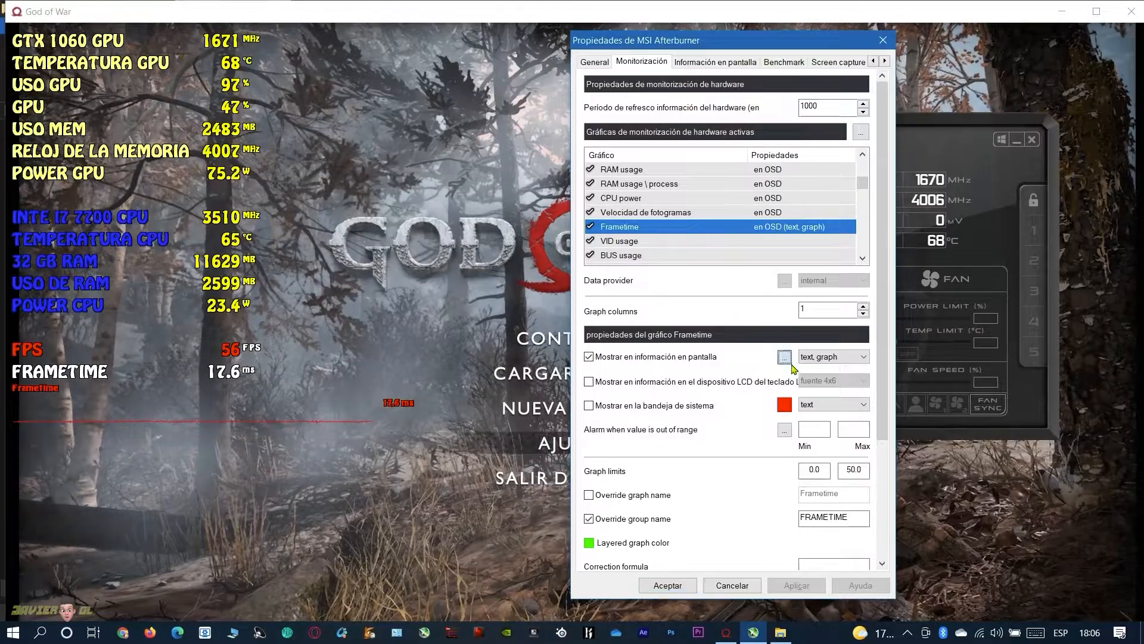
# Set the graph width to -16 in the Frametime graph's on-screen display layout and accept it
pyautogui.click(784, 356)
pyautogui.scroll(-10, 796, 375)
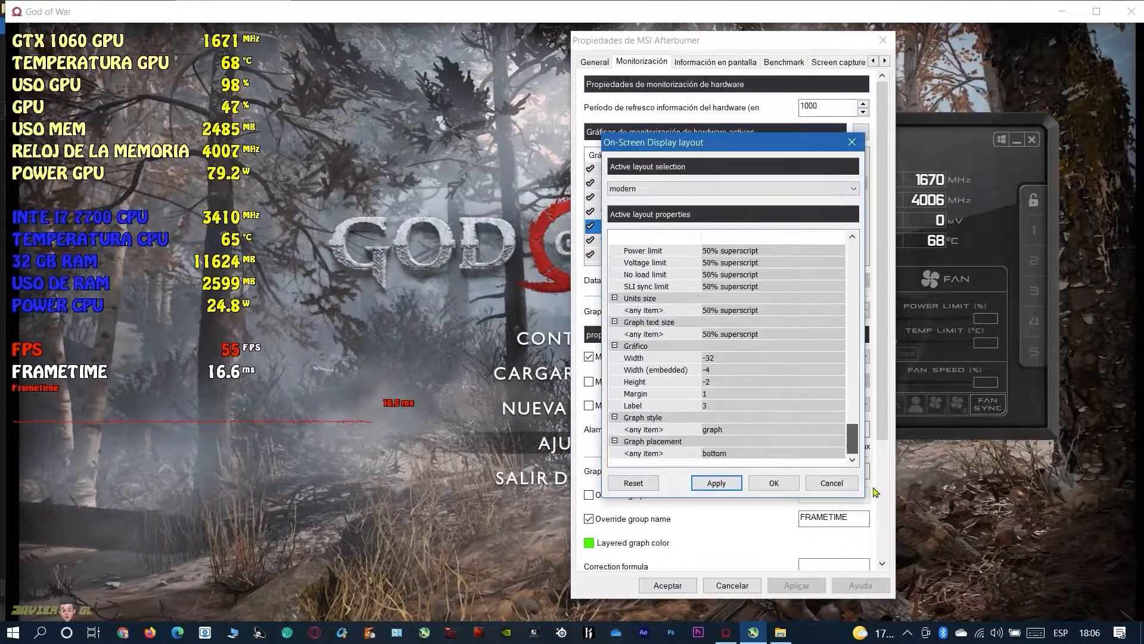
pyautogui.click(712, 359)
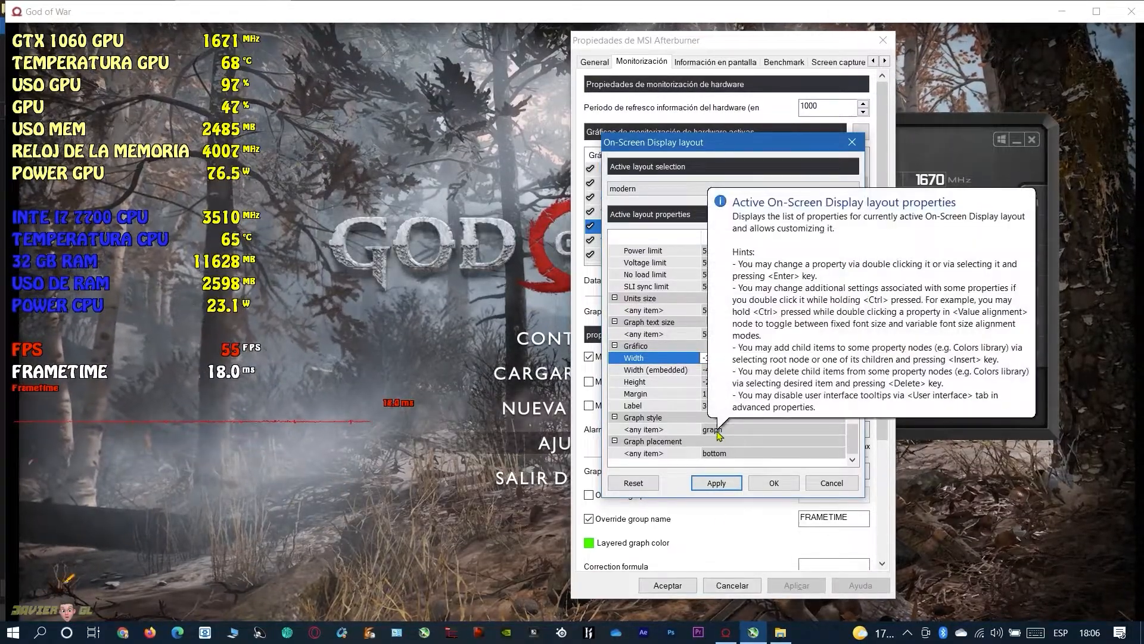
pyautogui.write('-16')
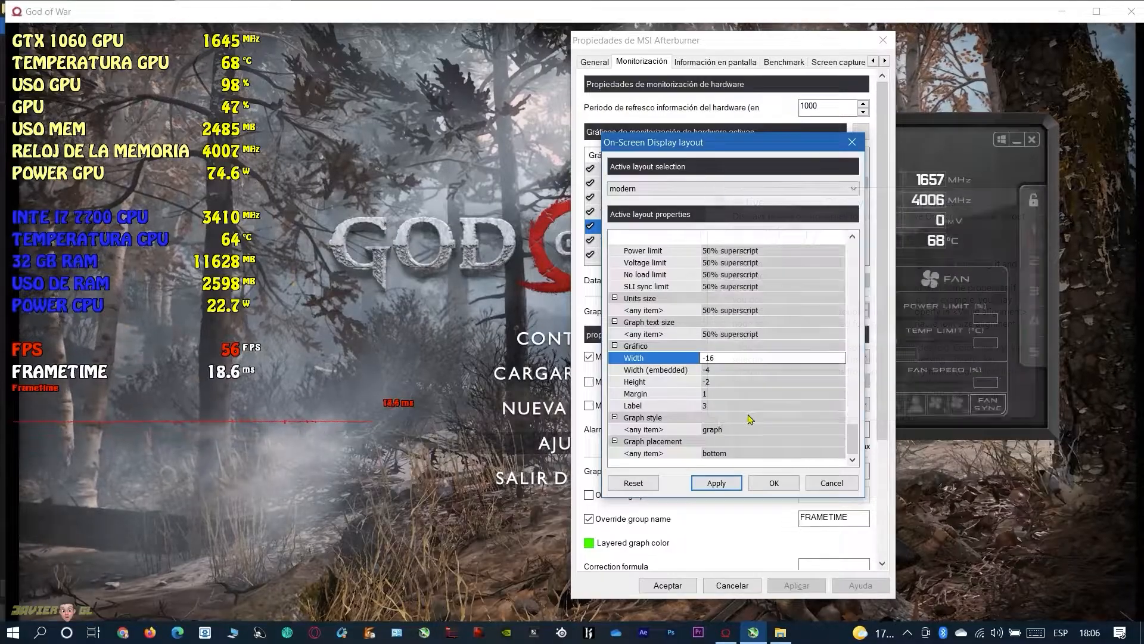
pyautogui.click(774, 483)
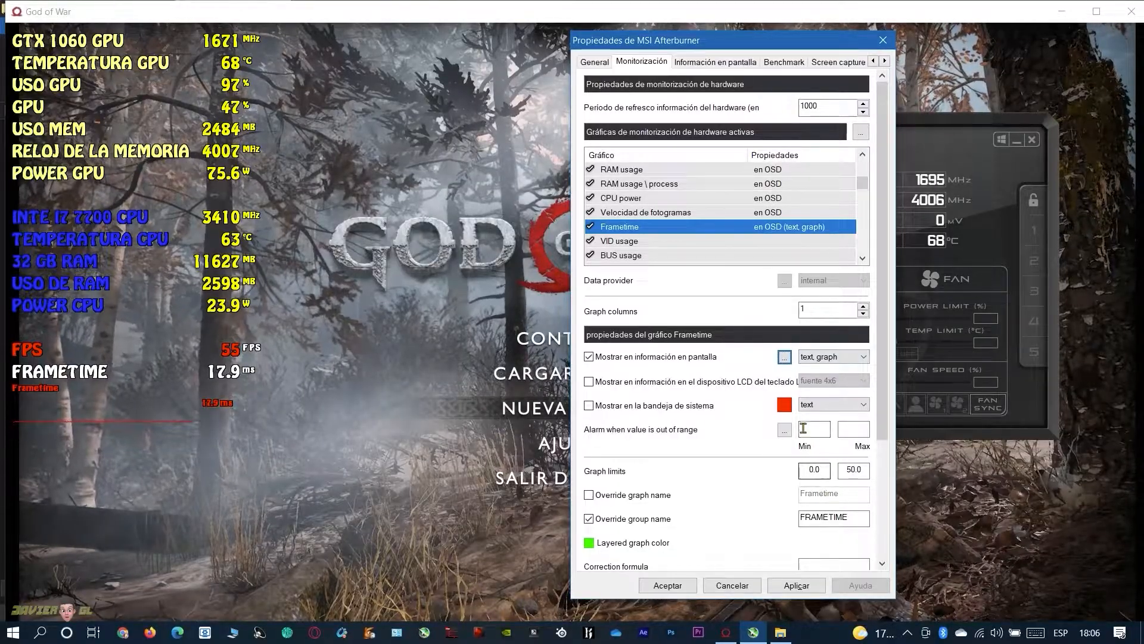
# Set the graph width to -17 in the Frametime graph's on-screen display layout and accept it
pyautogui.click(785, 356)
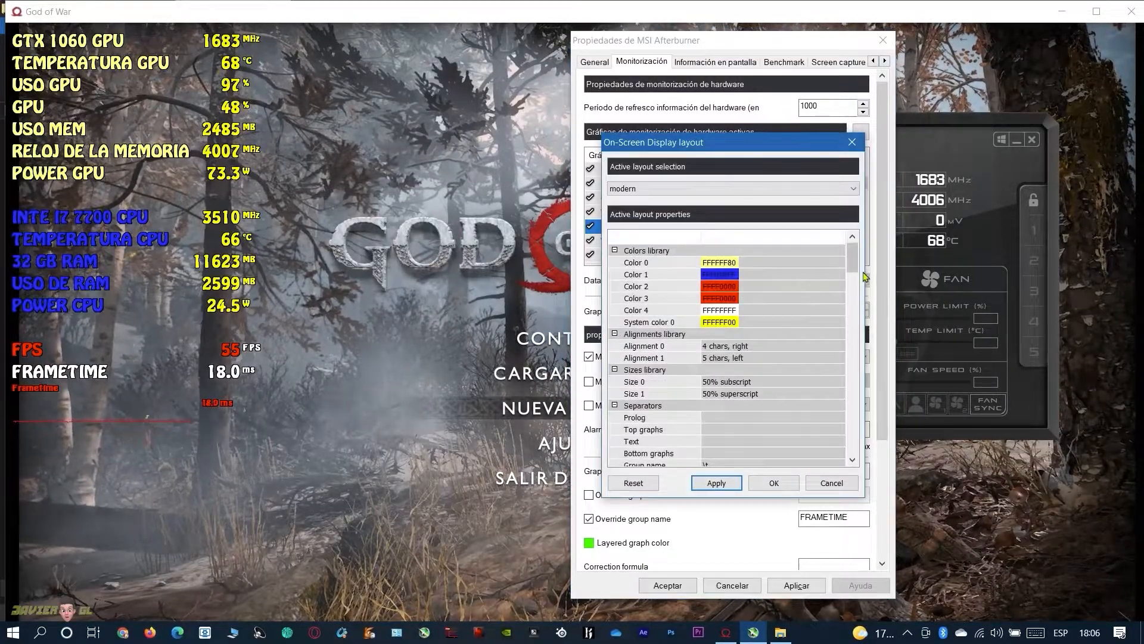
pyautogui.moveTo(851, 265); pyautogui.dragTo(854, 458)
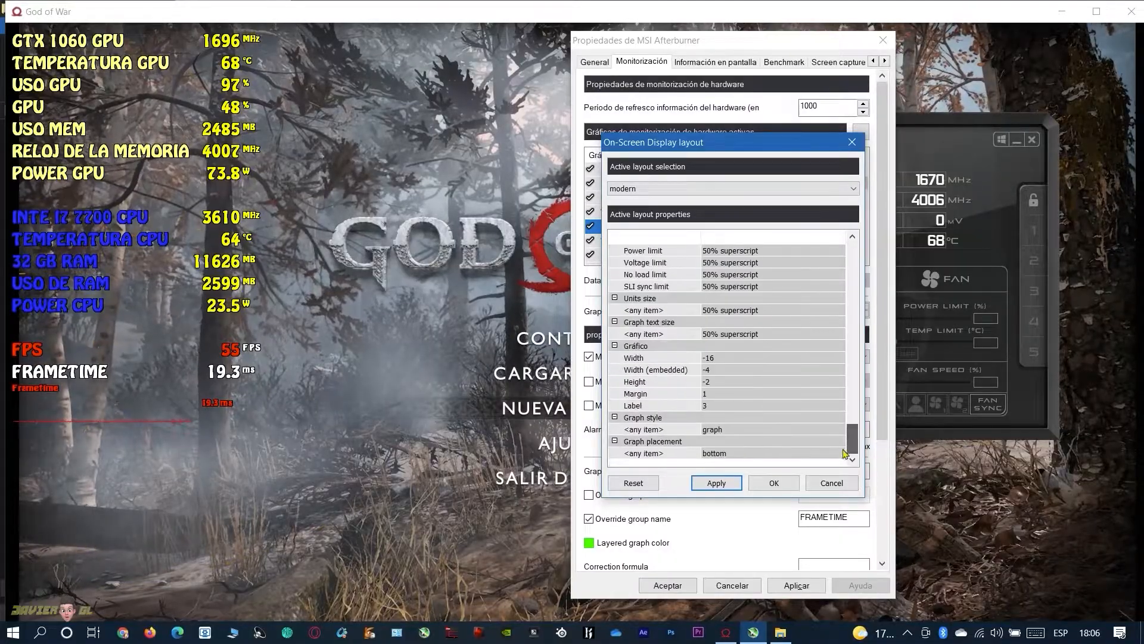
pyautogui.click(710, 361)
pyautogui.click(713, 360)
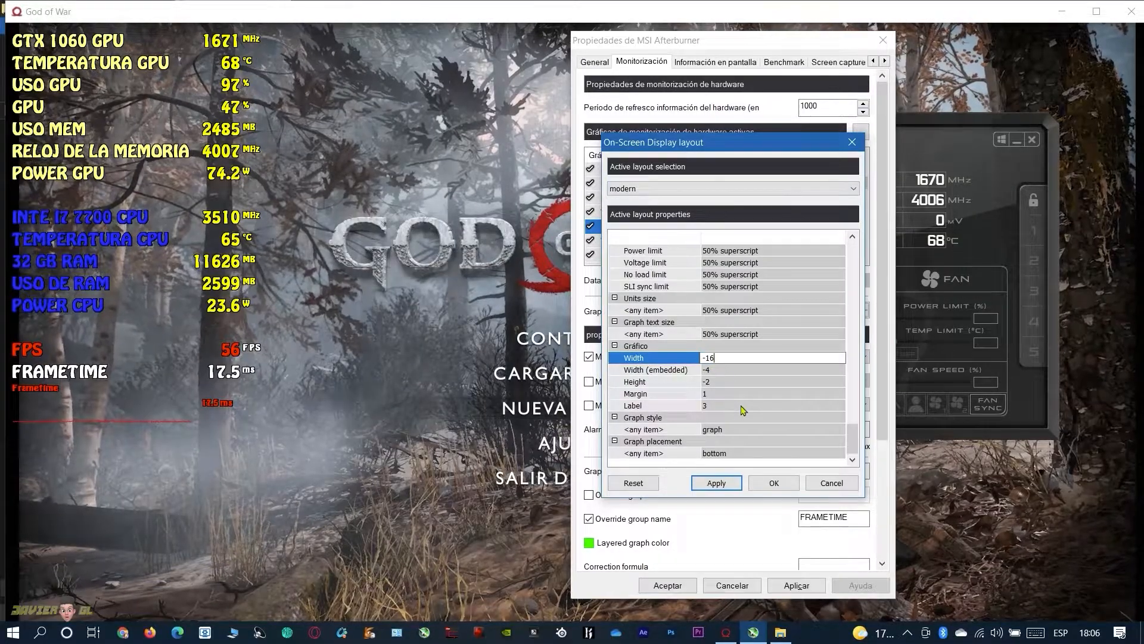
pyautogui.press('BackSpace')
pyautogui.write('7')
pyautogui.press('Return')
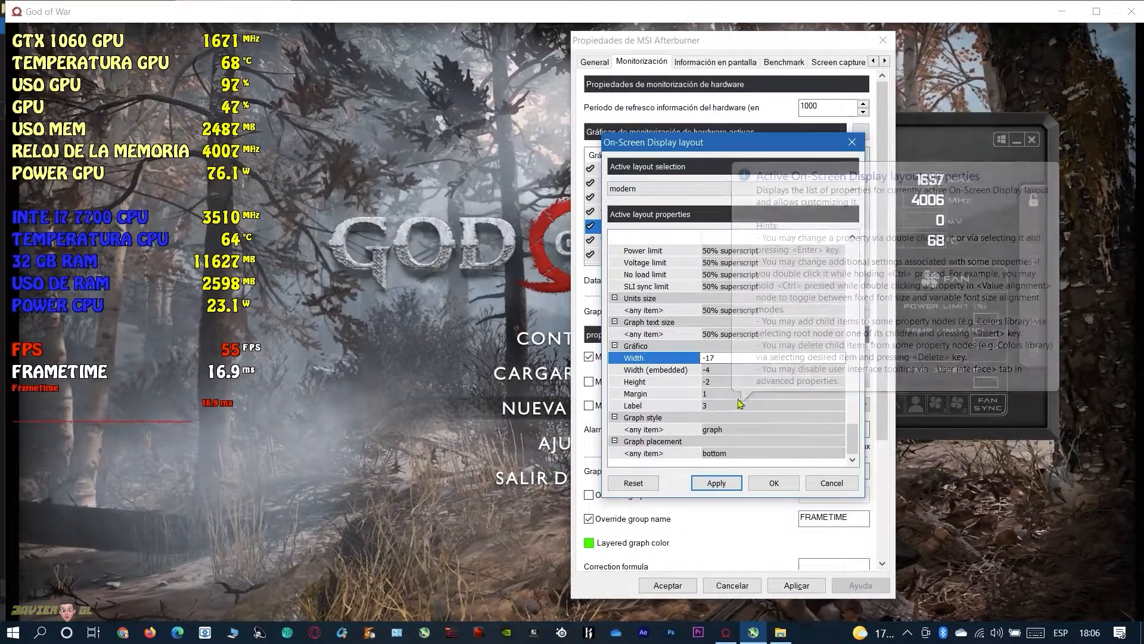
pyautogui.click(773, 483)
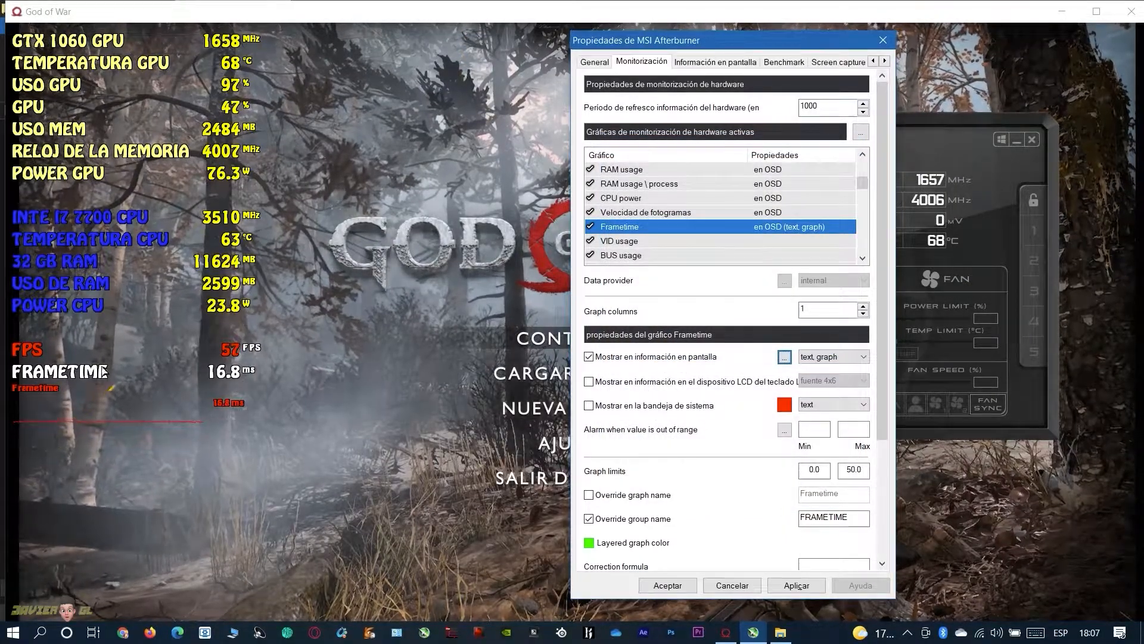
# Show the Velocidad de fotogramas graph on screen as text, graph and apply the change
pyautogui.click(615, 212)
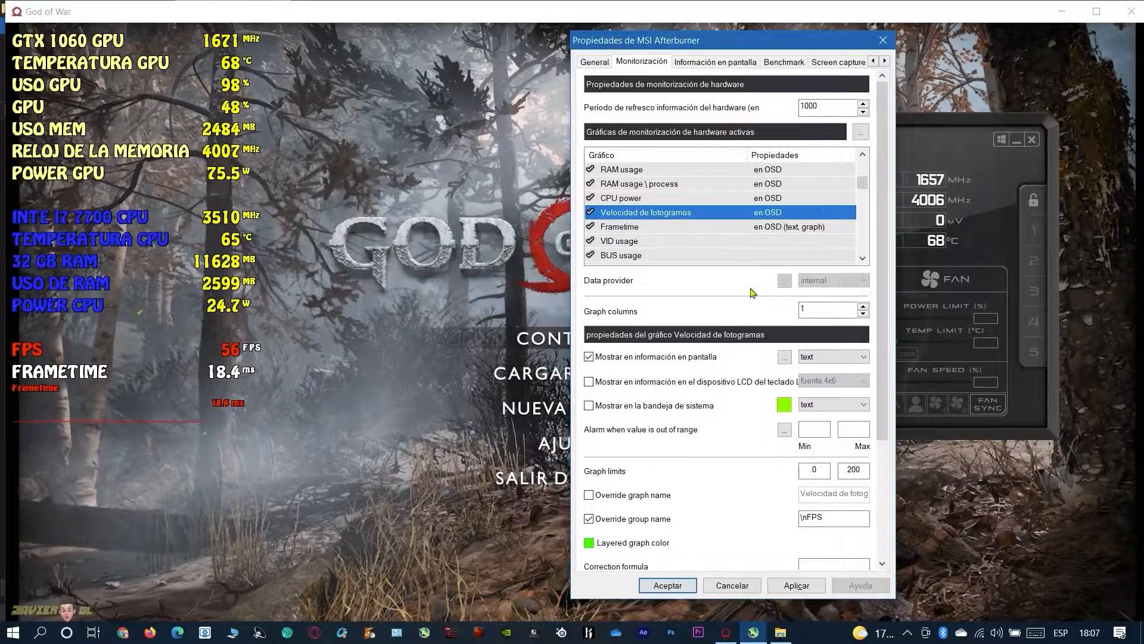
pyautogui.click(812, 358)
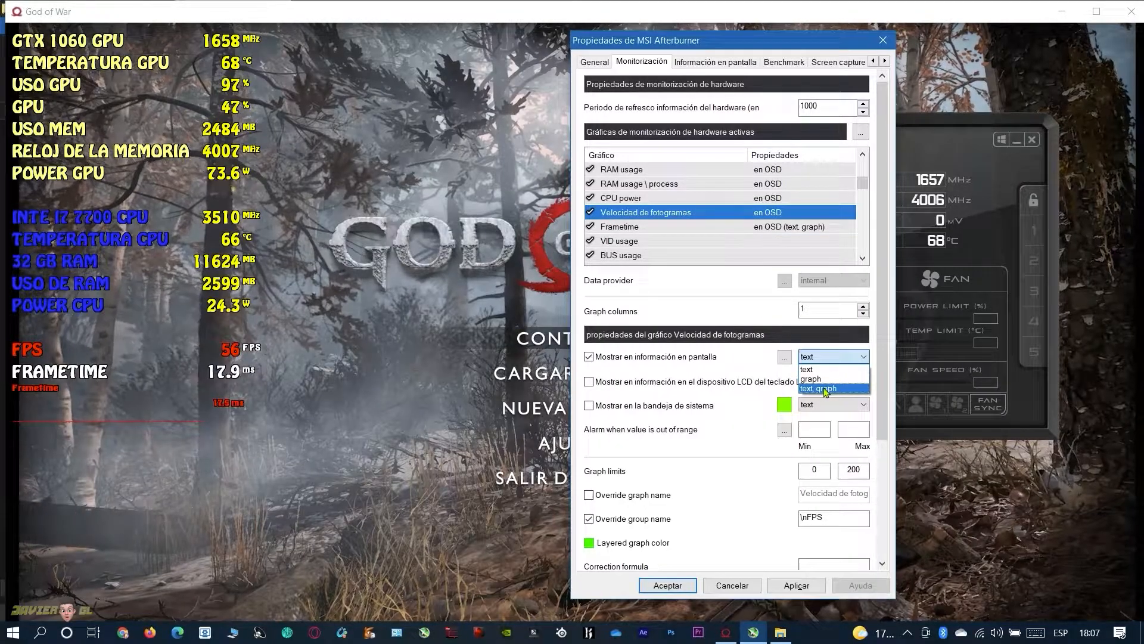
pyautogui.click(825, 389)
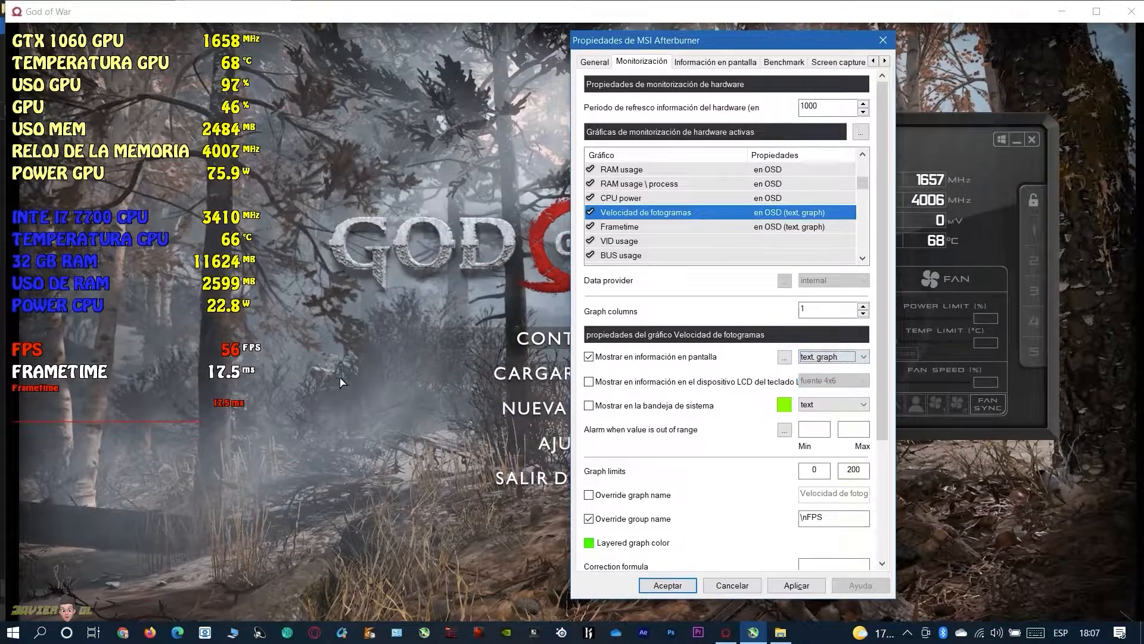
pyautogui.click(792, 584)
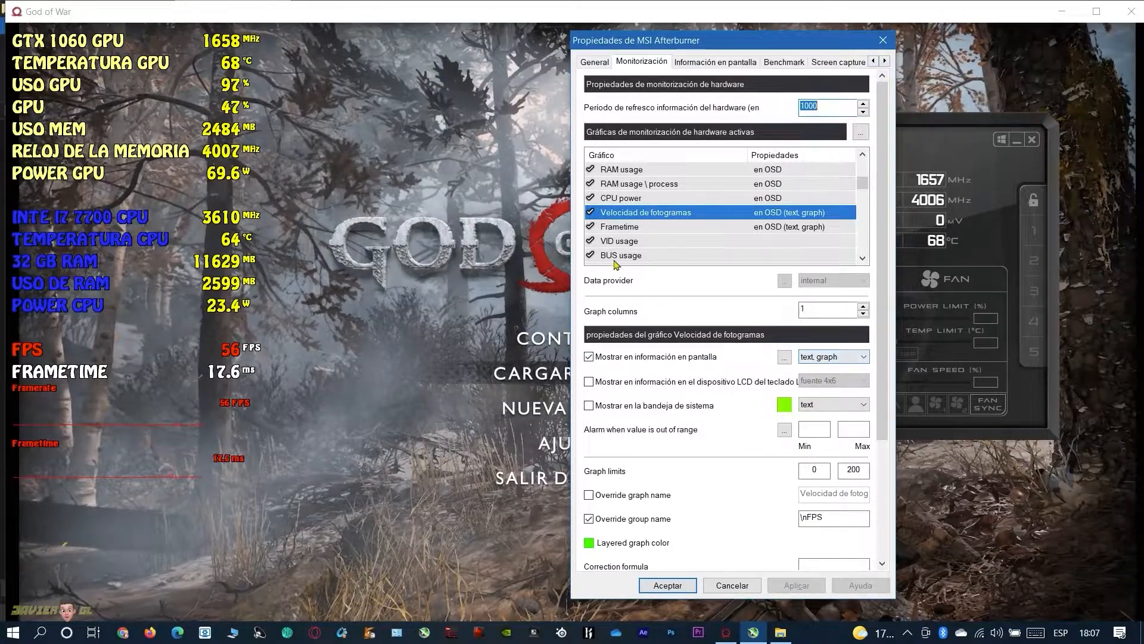
# Change the graph style for any item to barchart in the Frametime graph's on-screen display layout and accept it
pyautogui.click(656, 226)
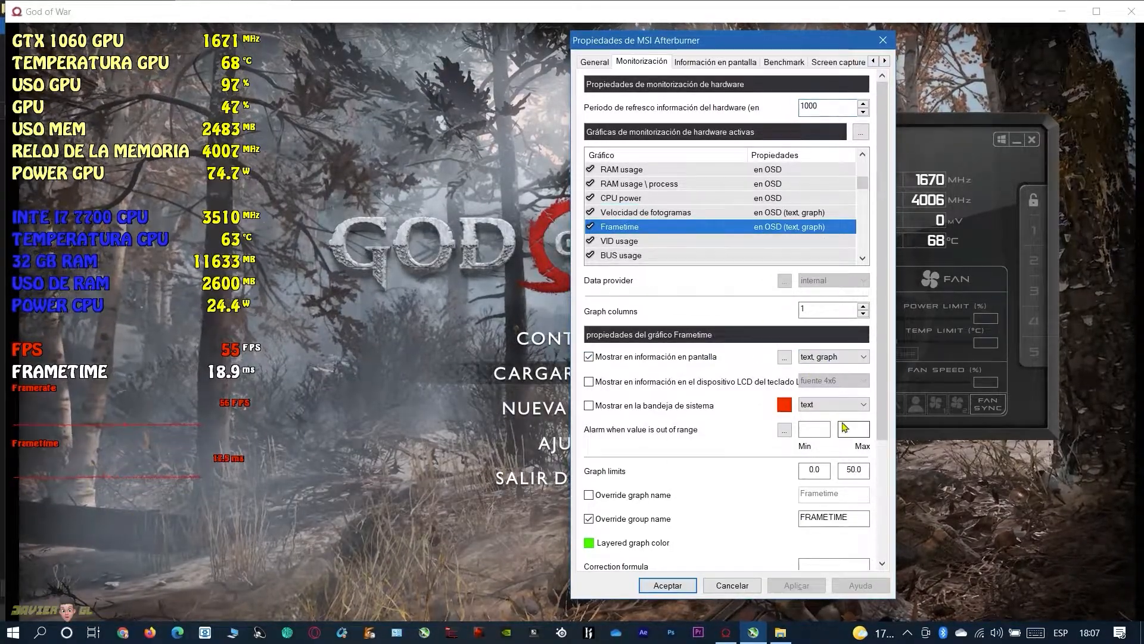
pyautogui.click(784, 357)
pyautogui.scroll(-10, 814, 380)
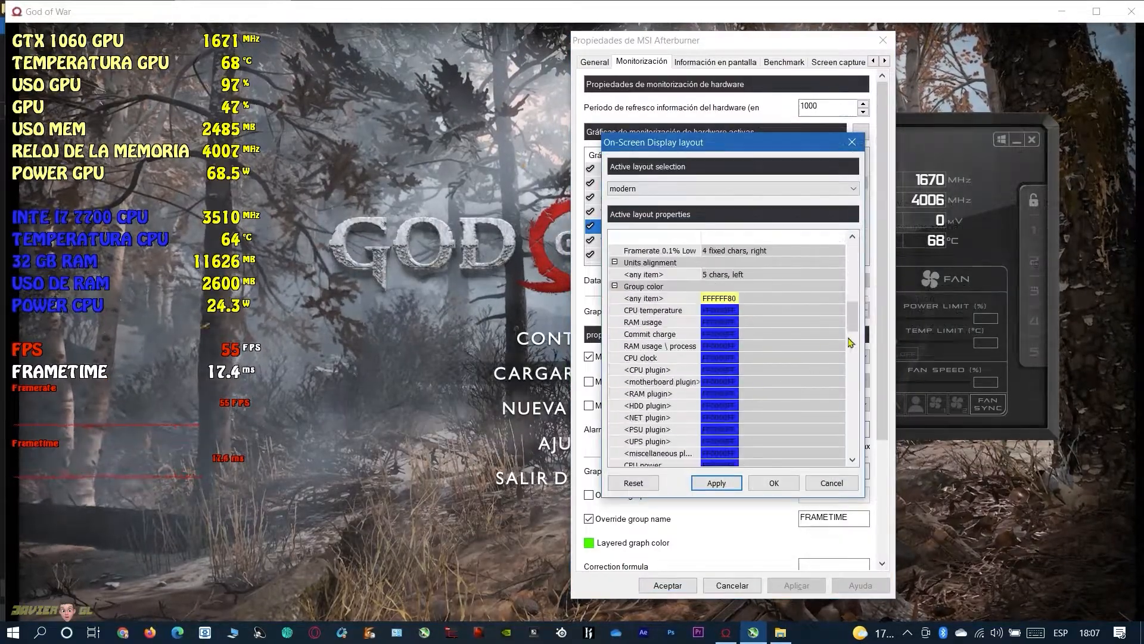
pyautogui.scroll(-15, 857, 372)
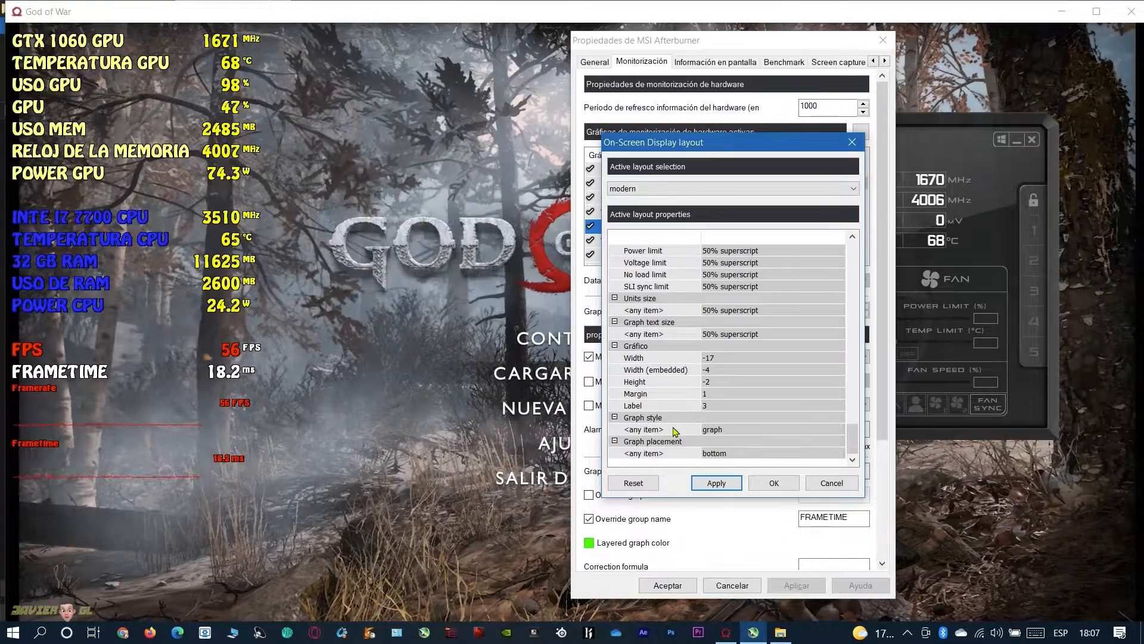
pyautogui.click(717, 433)
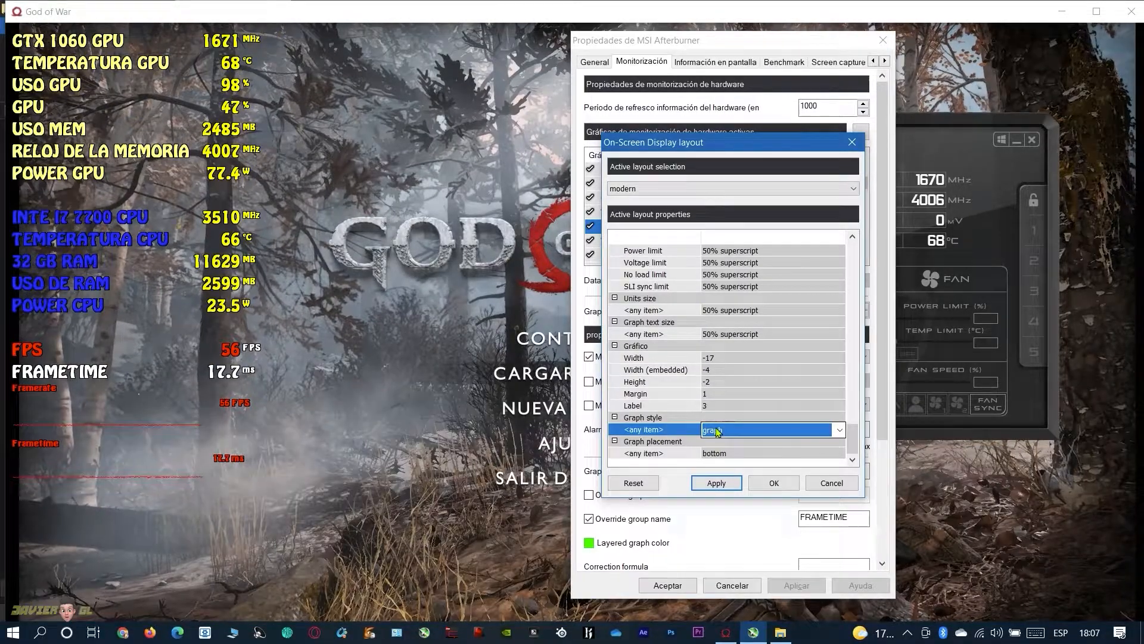
pyautogui.click(840, 430)
pyautogui.click(722, 470)
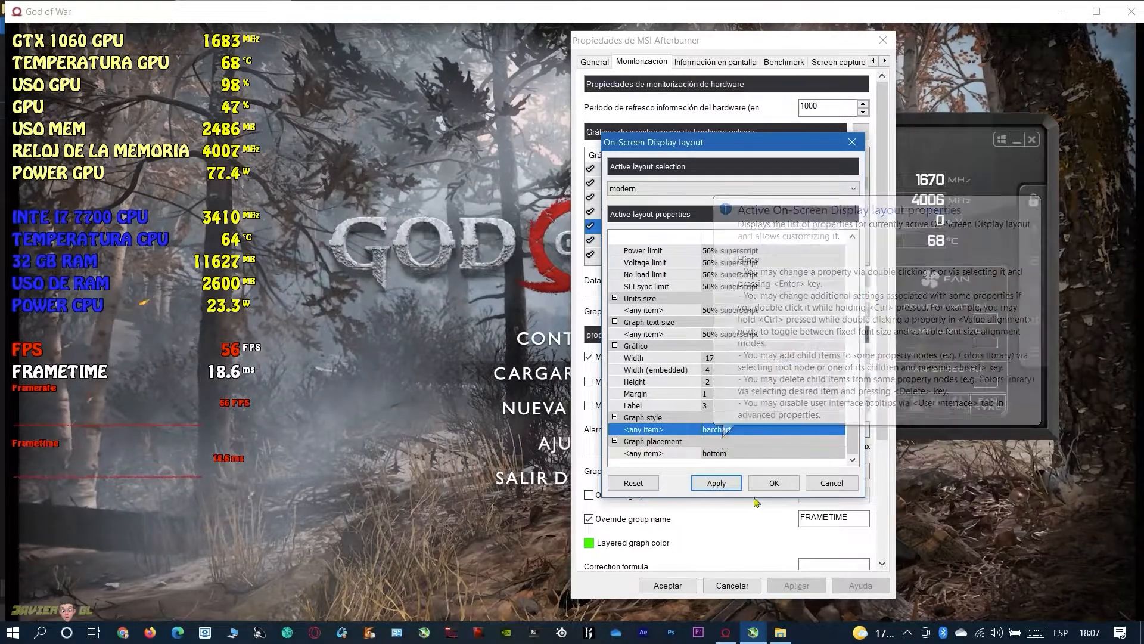
pyautogui.click(773, 484)
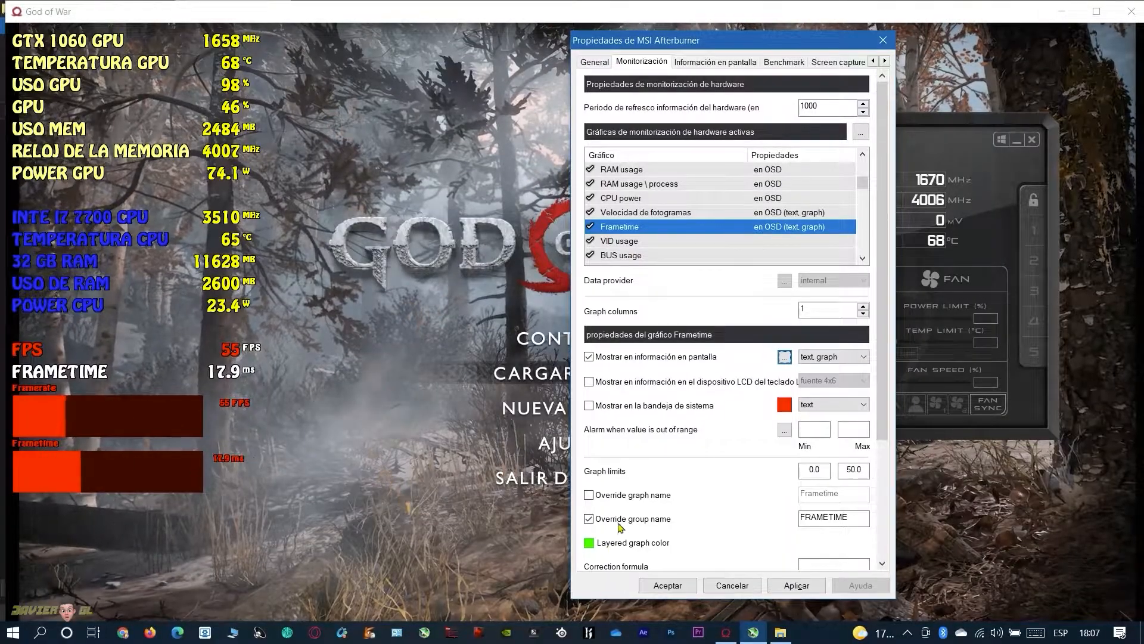
# Keep Frametime displayed as text, graph and set the layout's graph placement for any item to embedded, accepting it
pyautogui.click(826, 357)
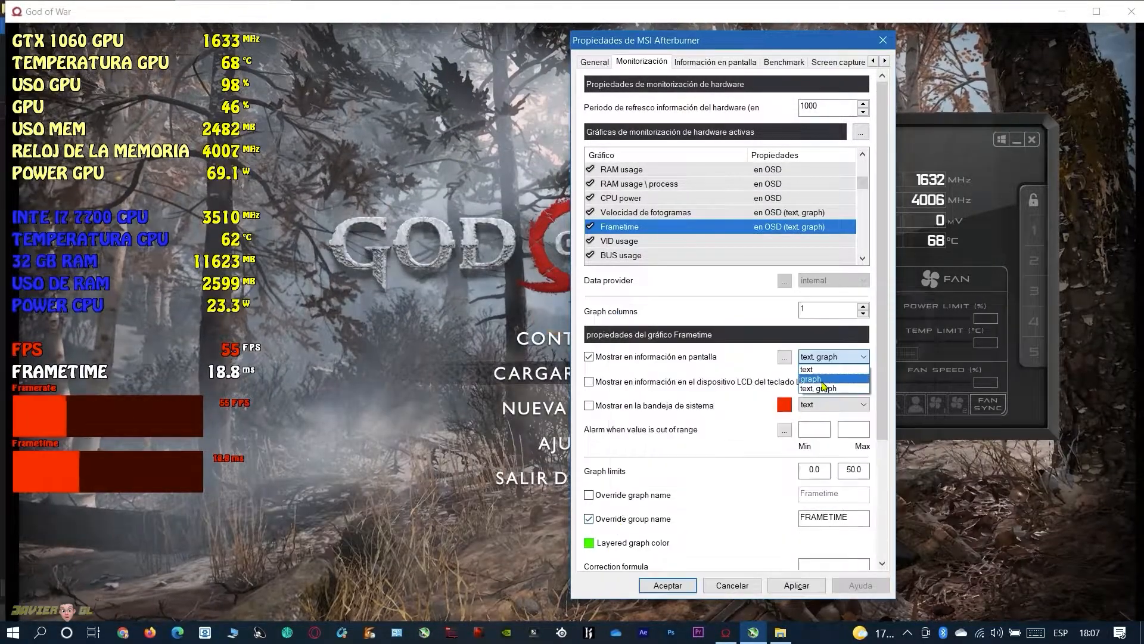
pyautogui.click(821, 389)
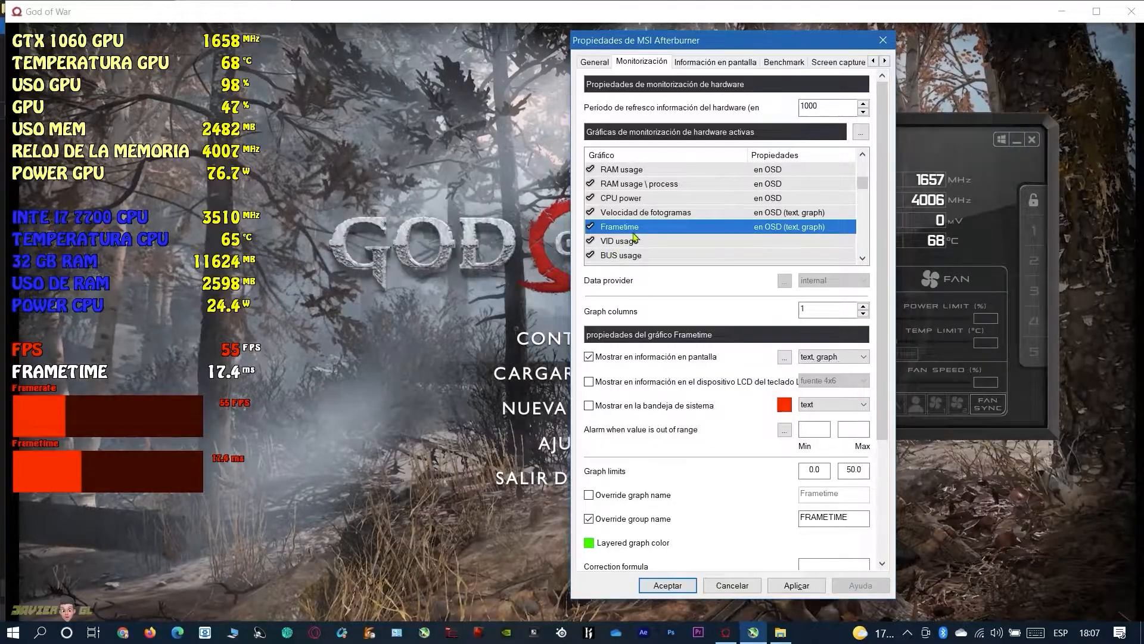
pyautogui.click(787, 360)
pyautogui.moveTo(863, 256); pyautogui.dragTo(865, 454)
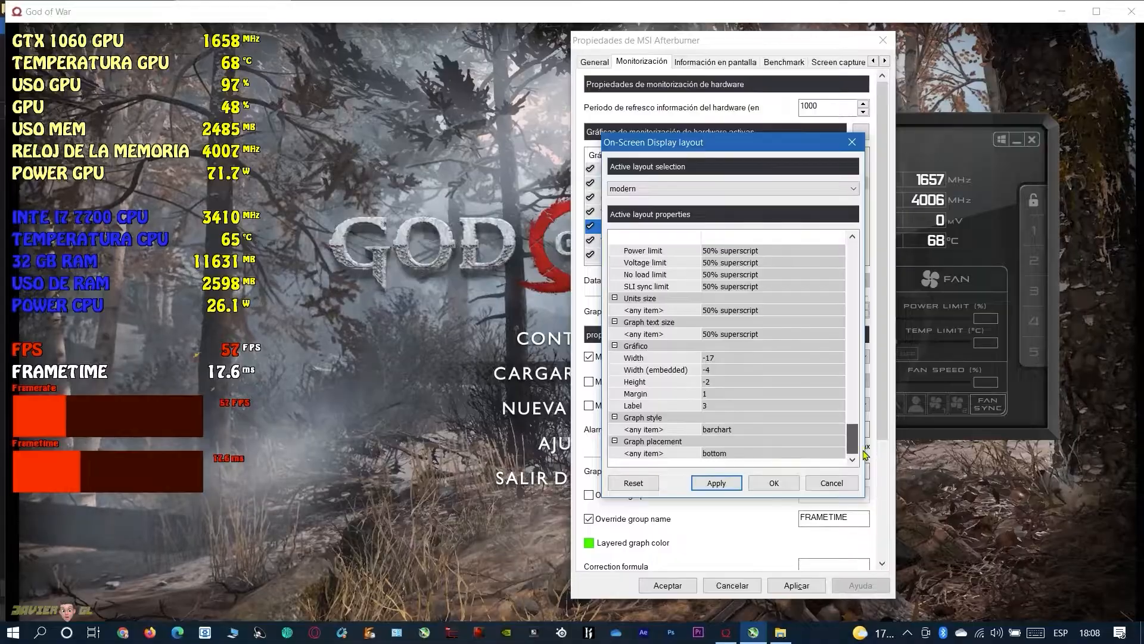
pyautogui.click(811, 456)
pyautogui.click(840, 454)
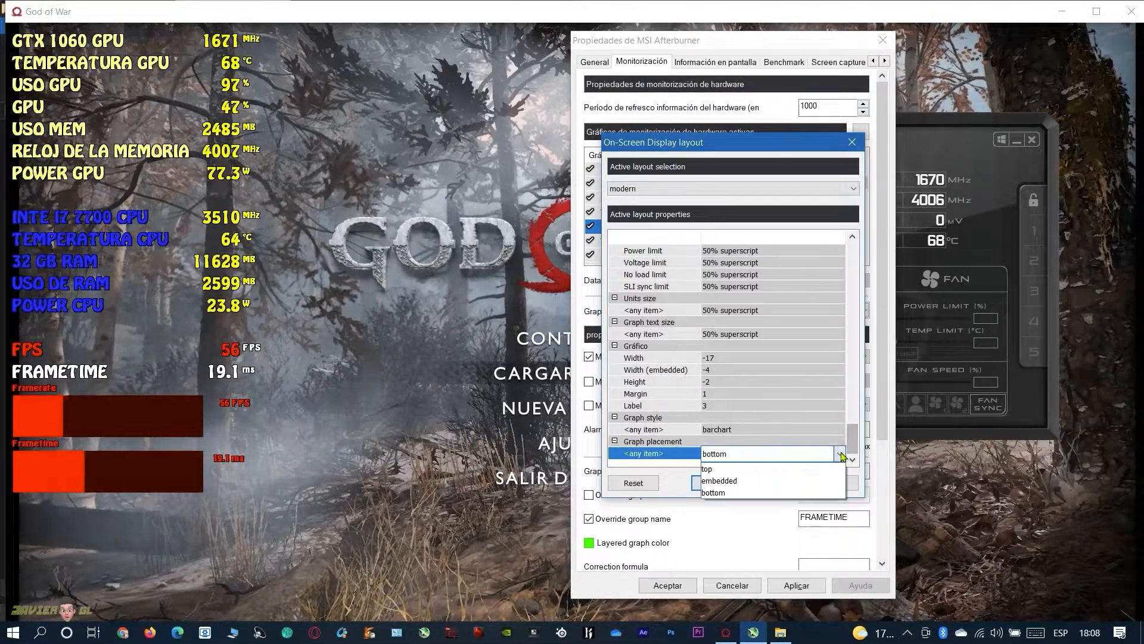
pyautogui.click(718, 471)
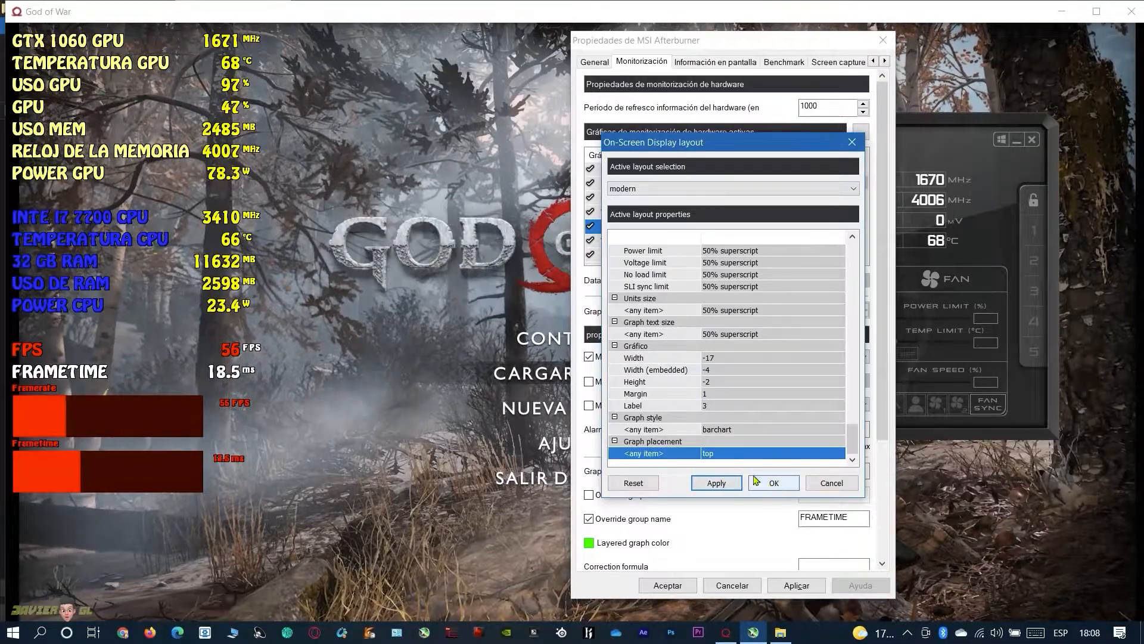
pyautogui.click(721, 456)
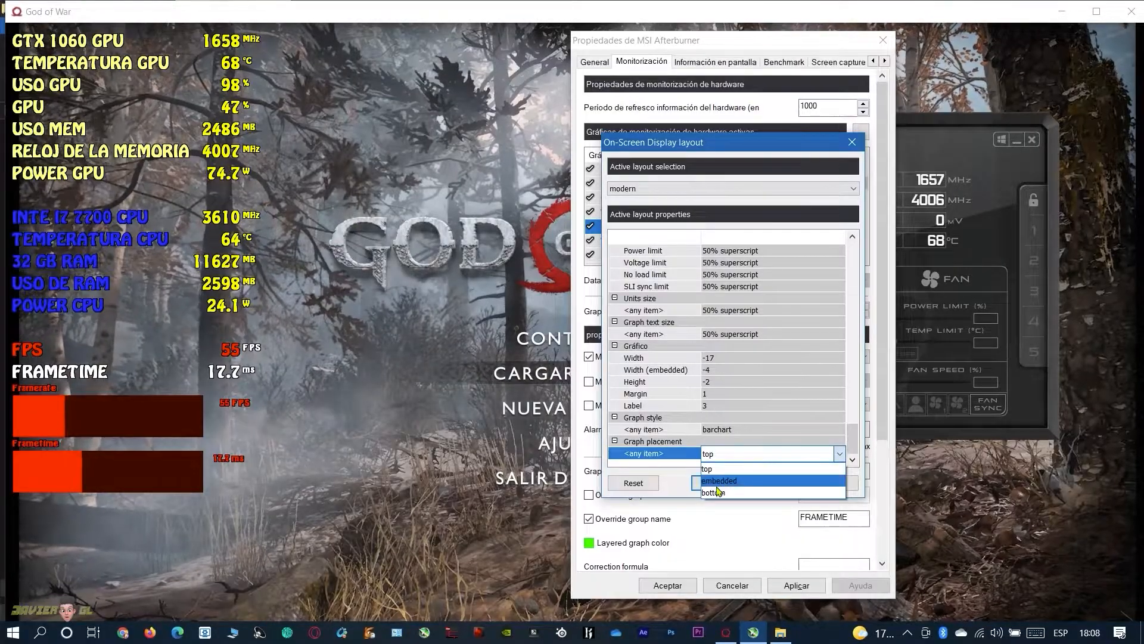
pyautogui.click(720, 481)
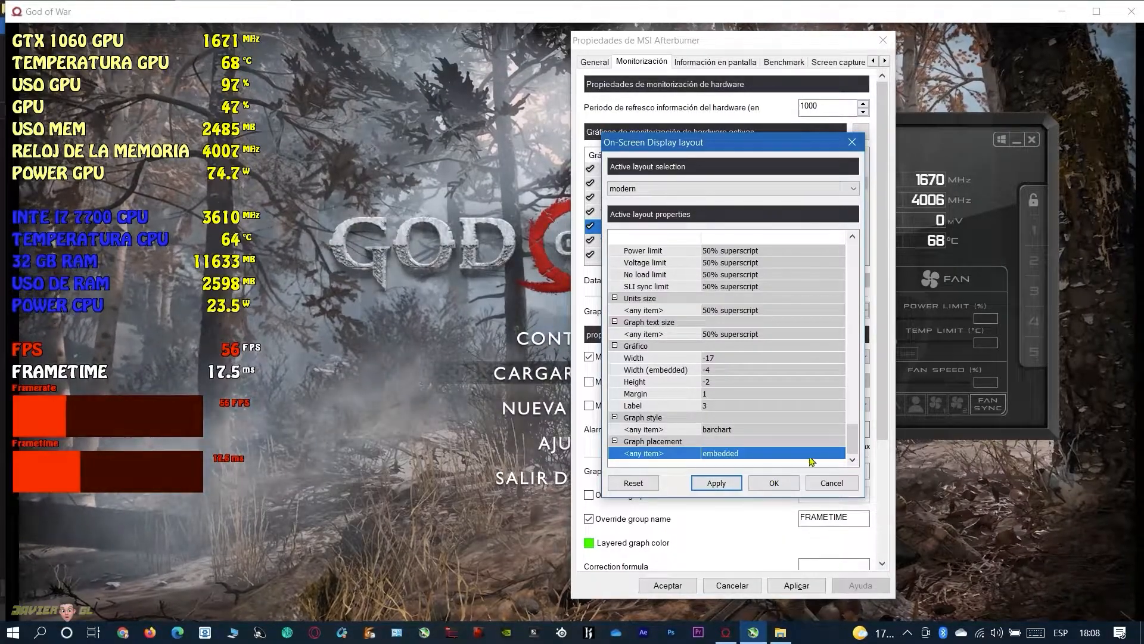
pyautogui.click(774, 482)
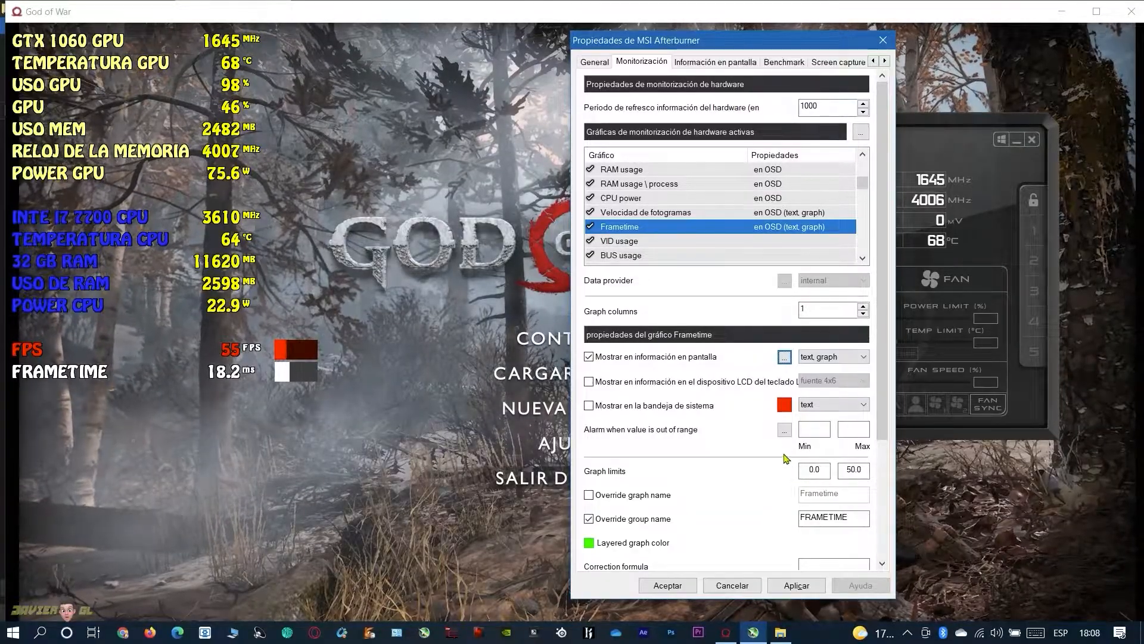
# Set the graph placement for any item to top in Frametime's on-screen display layout and accept it
pyautogui.click(822, 362)
pyautogui.click(791, 365)
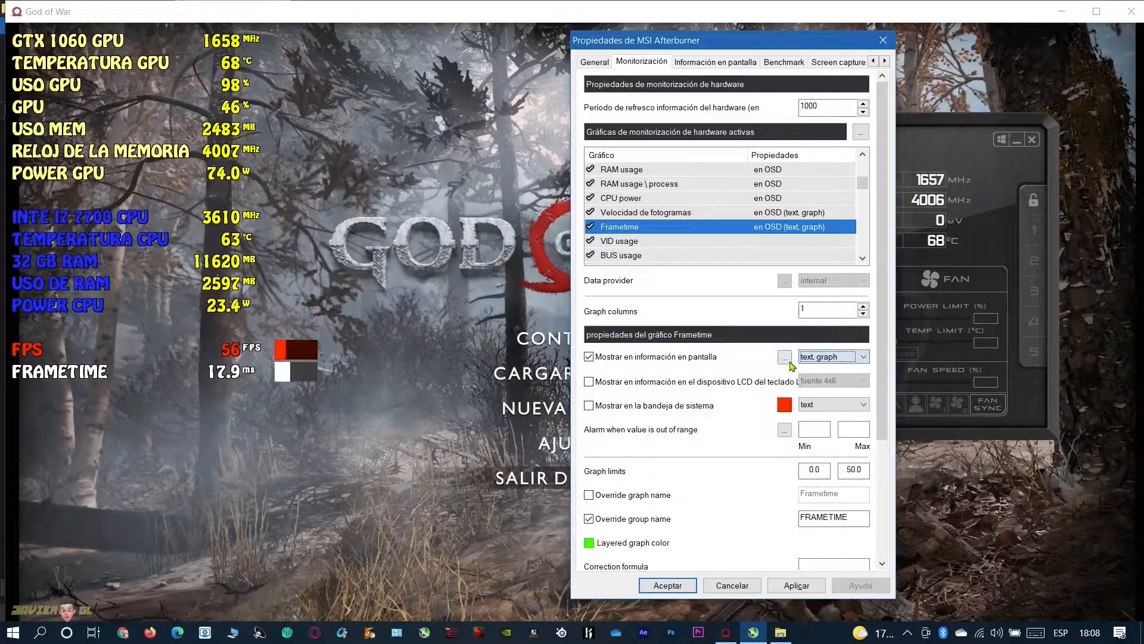
pyautogui.click(787, 360)
pyautogui.moveTo(852, 262); pyautogui.dragTo(861, 461)
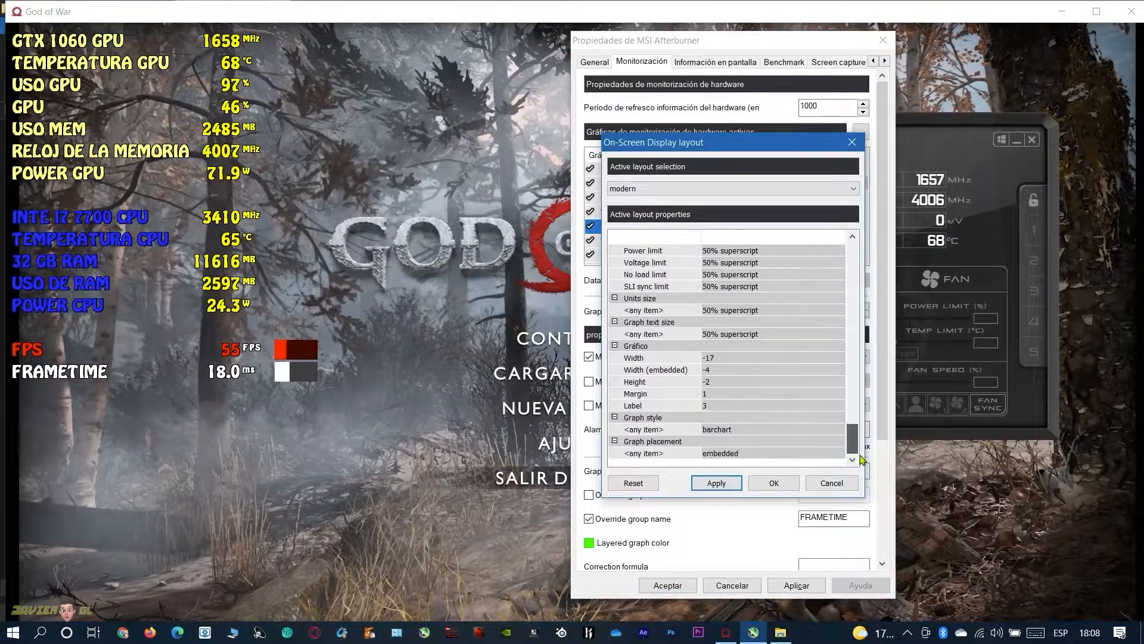
pyautogui.click(722, 454)
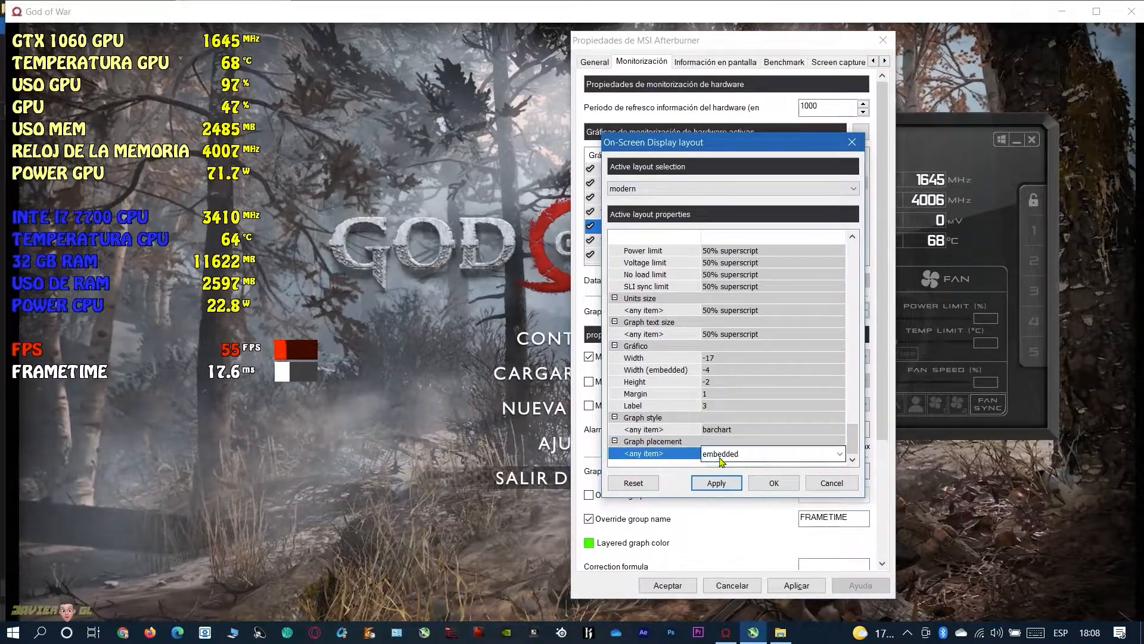
pyautogui.click(722, 454)
pyautogui.click(739, 480)
pyautogui.click(773, 483)
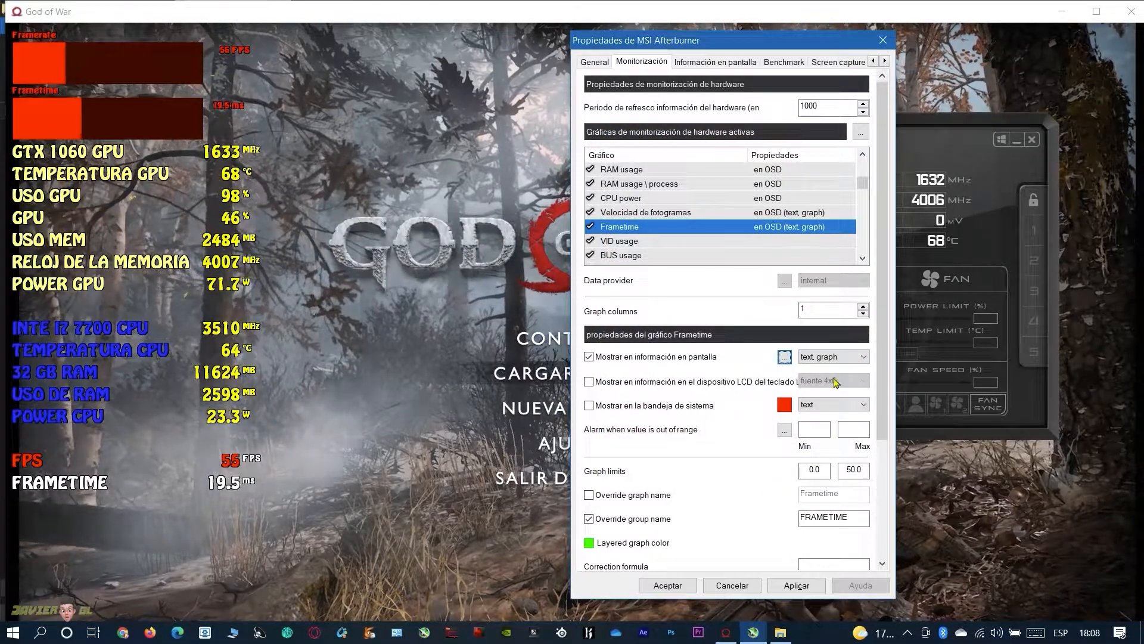
# Set the graph placement for any item back to bottom in Frametime's on-screen display layout and accept it
pyautogui.click(785, 357)
pyautogui.moveTo(855, 266); pyautogui.dragTo(862, 456)
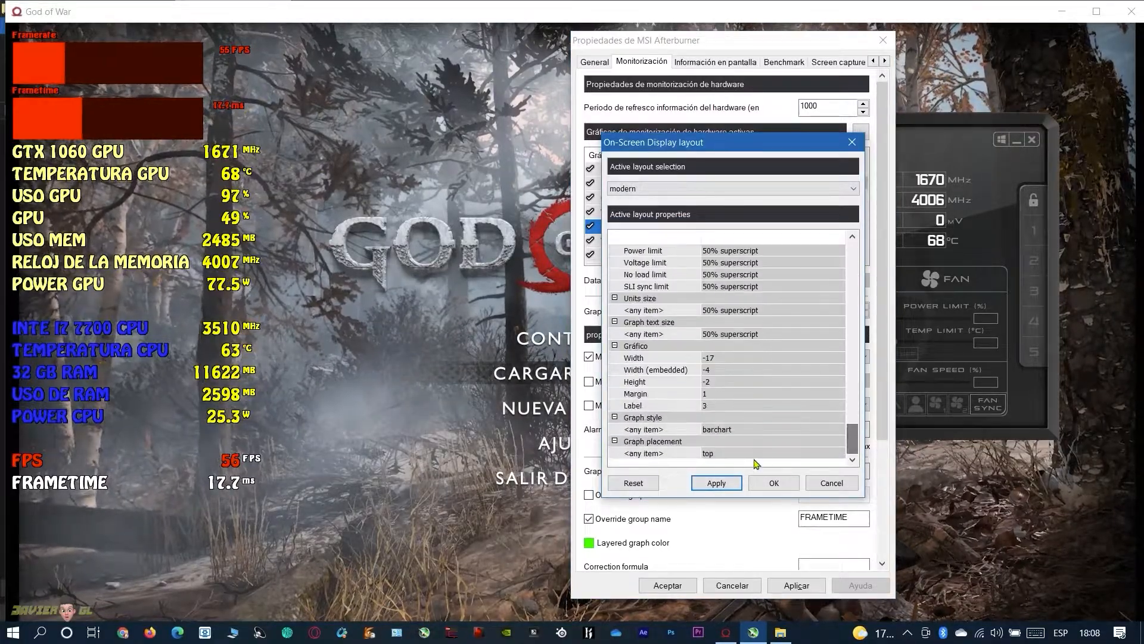
pyautogui.click(729, 457)
pyautogui.click(729, 454)
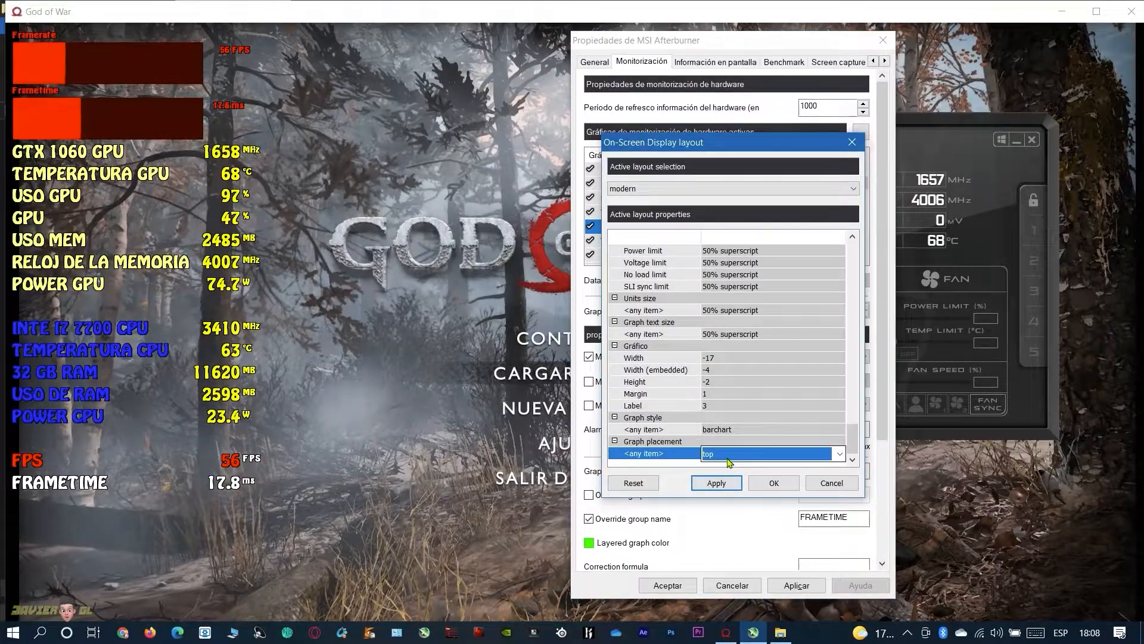
pyautogui.click(838, 454)
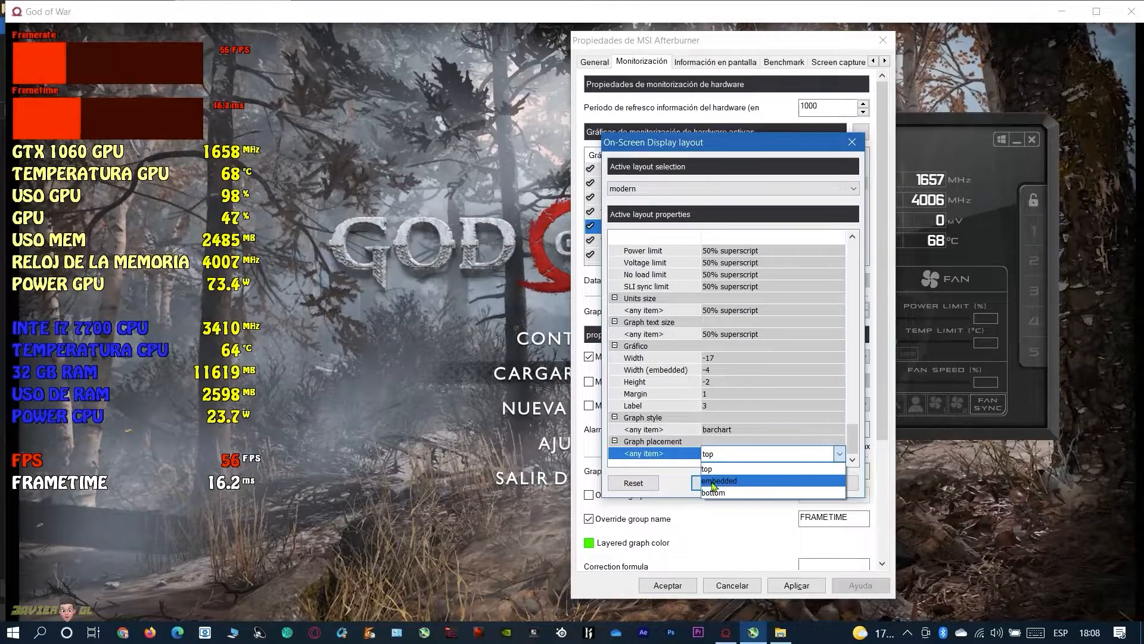
pyautogui.click(714, 480)
pyautogui.click(718, 484)
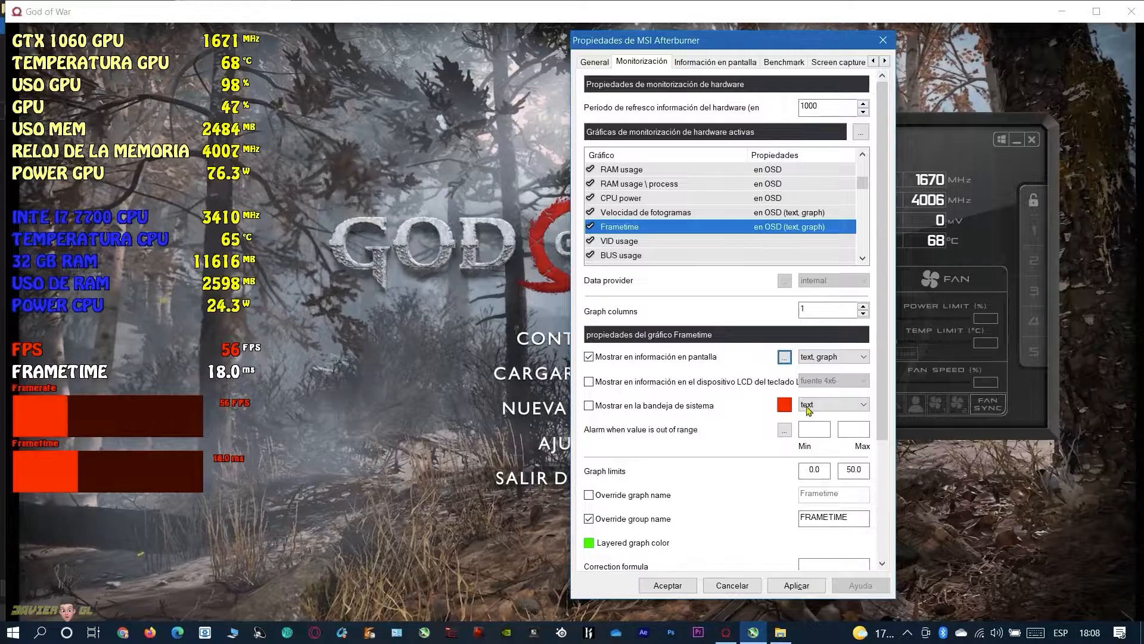
# Set the graph style for any item to diagram in Frametime's on-screen display layout and accept it
pyautogui.click(851, 358)
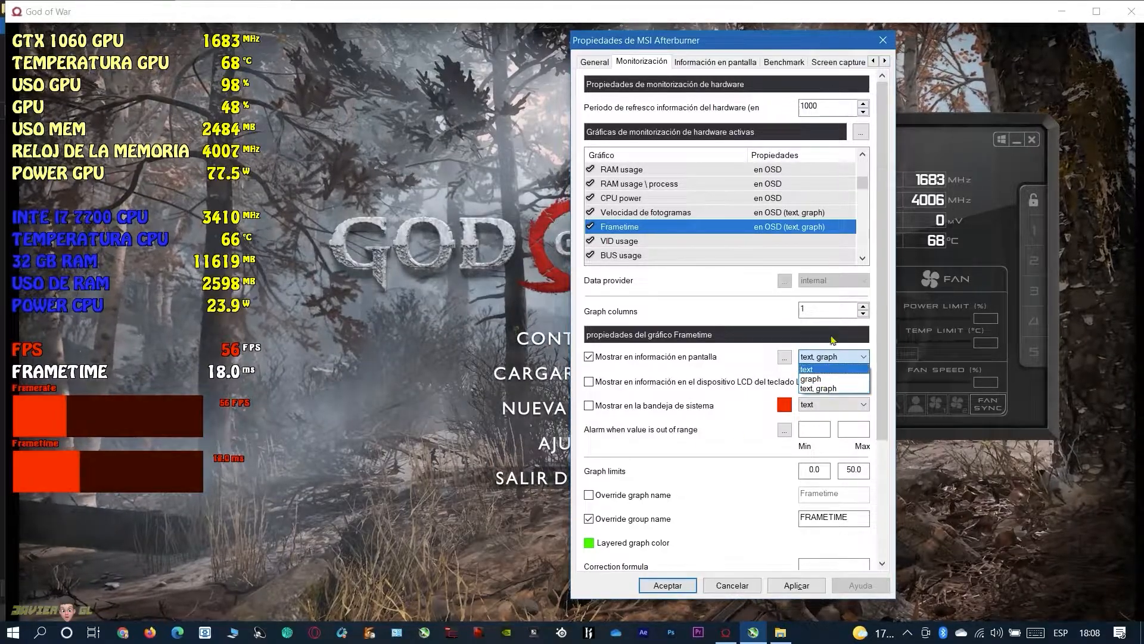
pyautogui.click(752, 362)
pyautogui.click(785, 357)
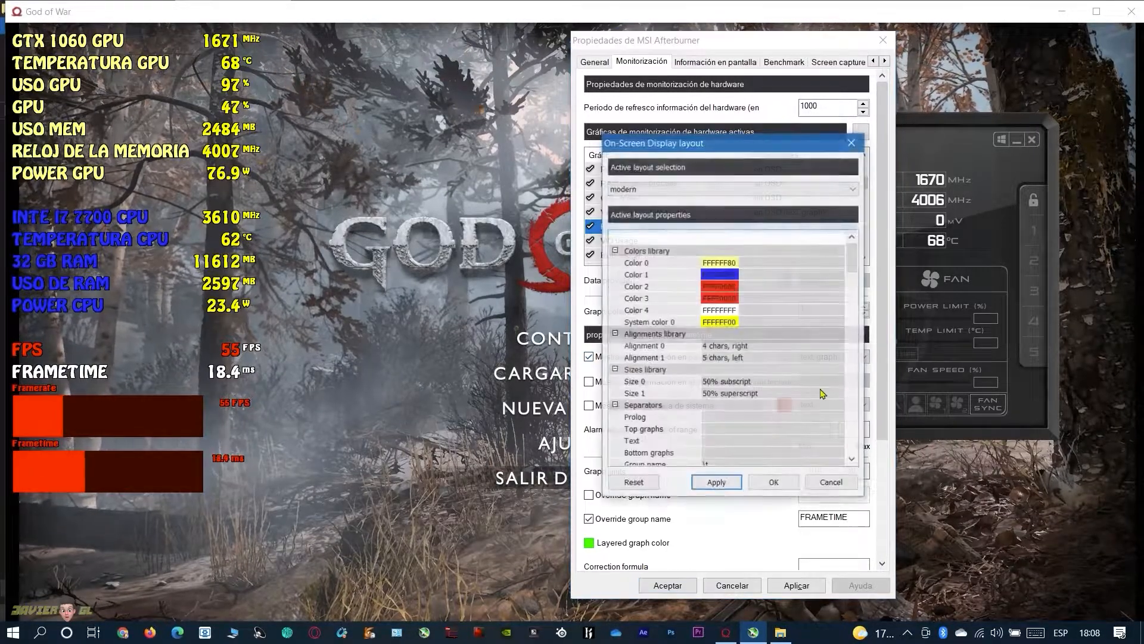
pyautogui.moveTo(851, 262); pyautogui.dragTo(842, 472)
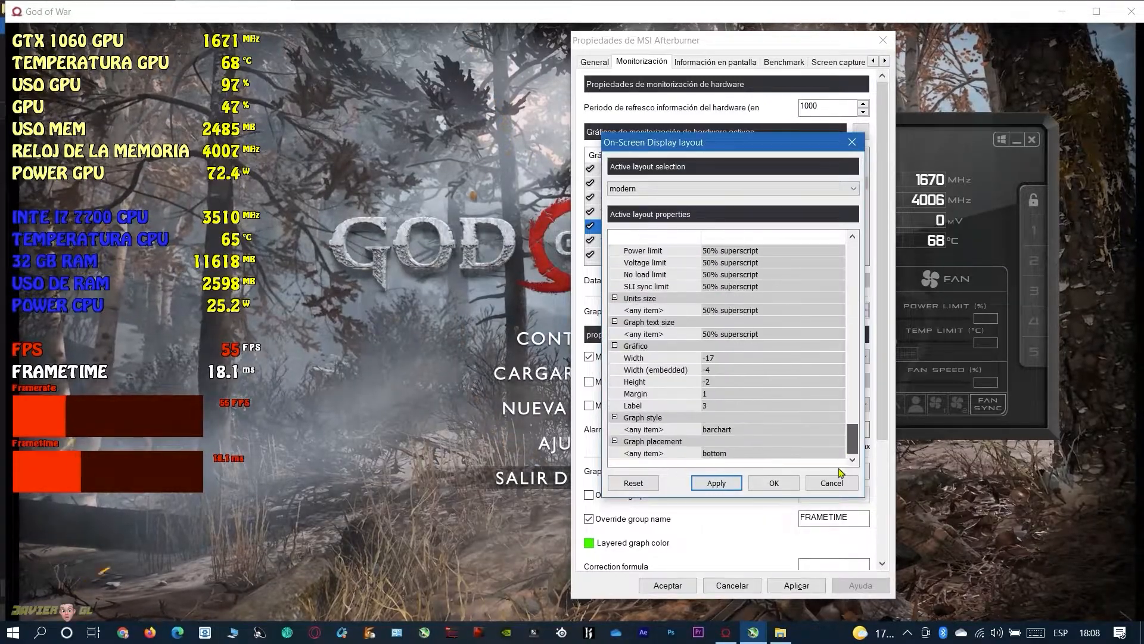
pyautogui.click(712, 431)
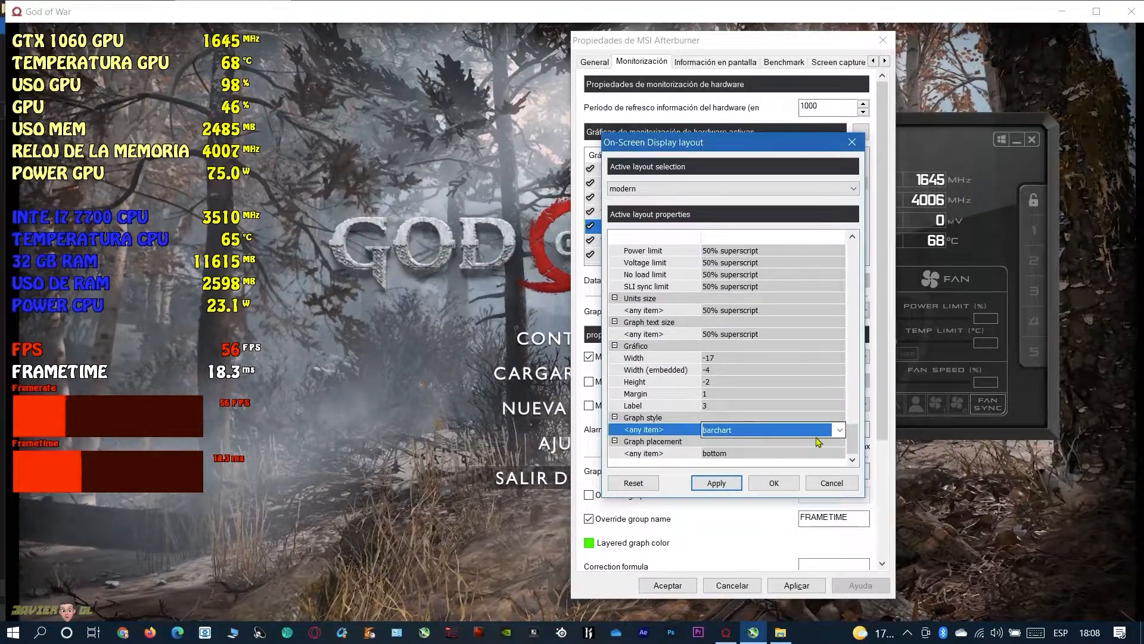
pyautogui.click(839, 430)
pyautogui.click(721, 460)
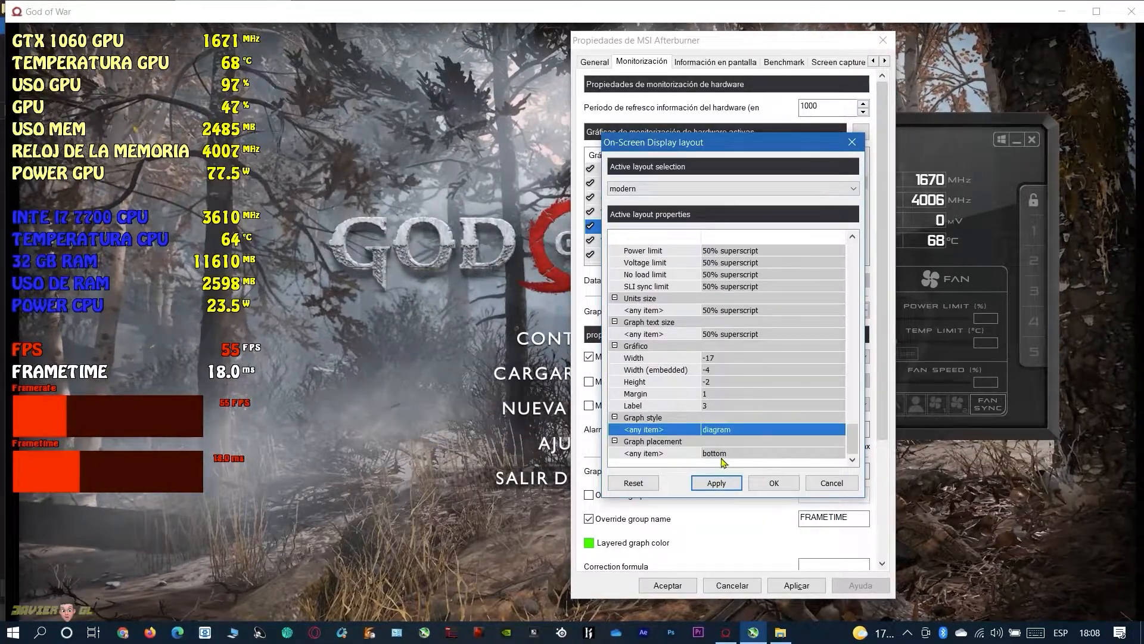
pyautogui.click(763, 481)
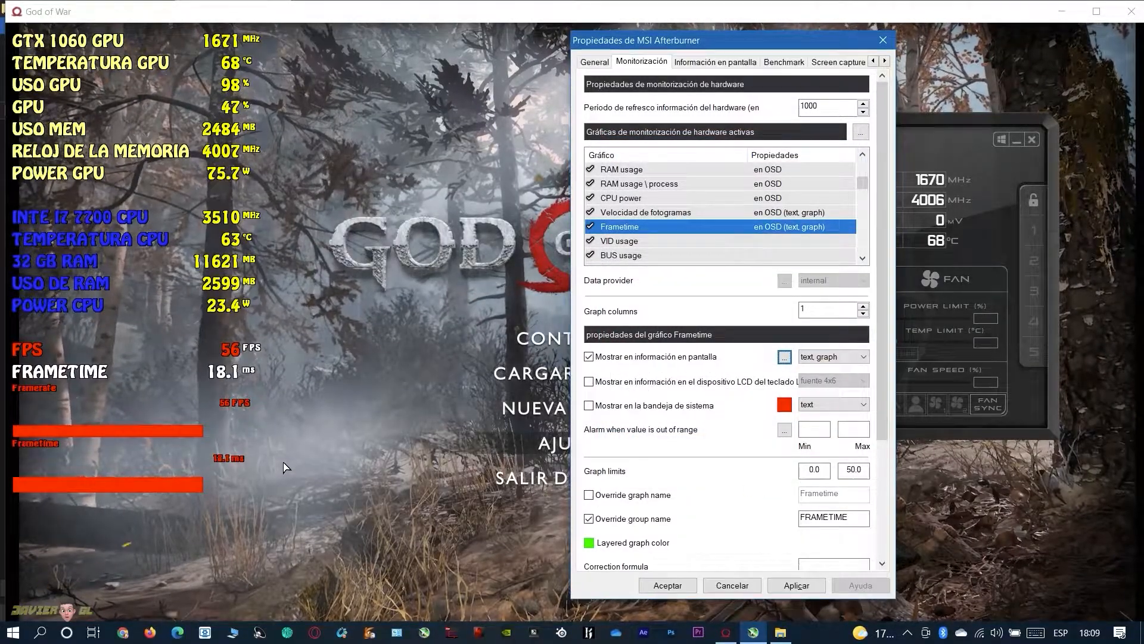
# Keep Frametime displayed as text, graph and set the layout's graph style for any item to graph, accepting it
pyautogui.click(820, 359)
pyautogui.click(812, 360)
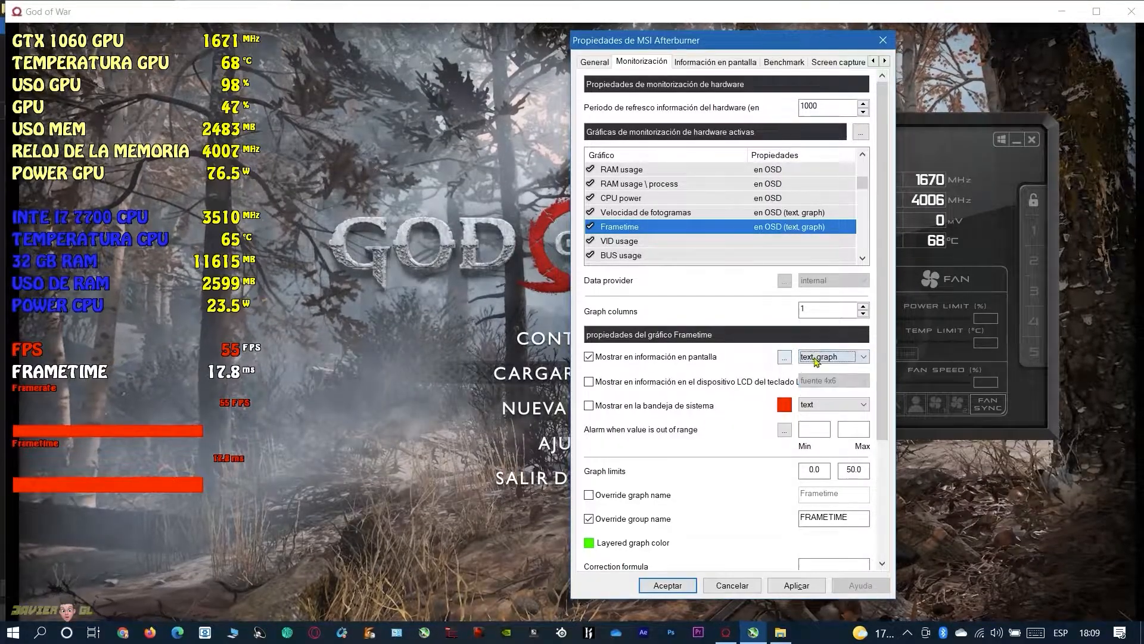
pyautogui.click(784, 360)
pyautogui.moveTo(853, 262); pyautogui.dragTo(851, 450)
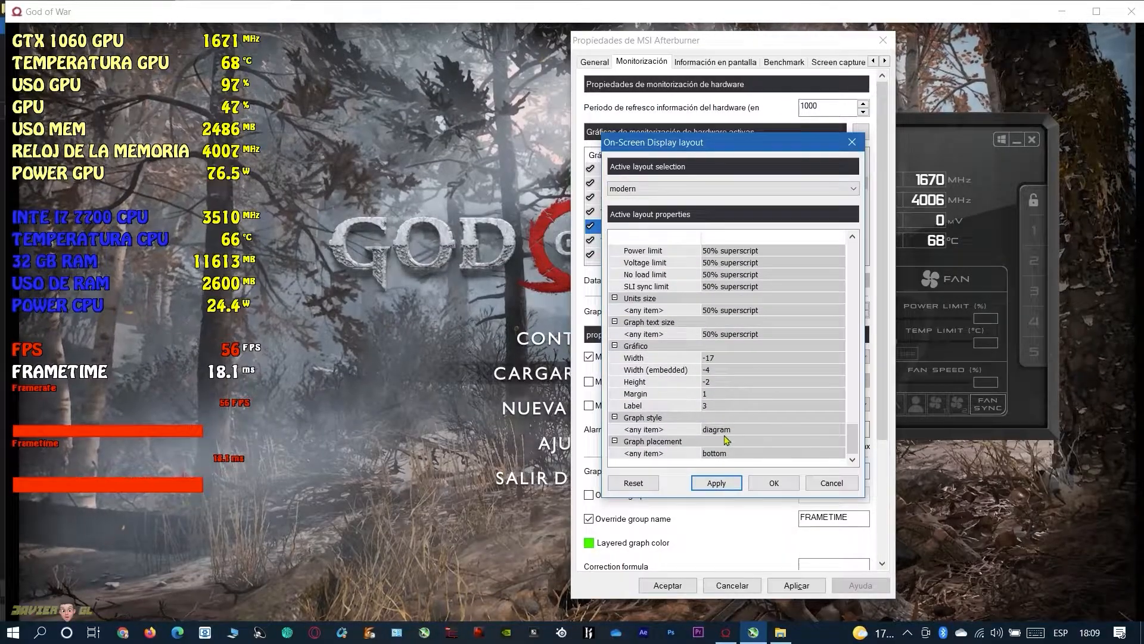
pyautogui.click(711, 434)
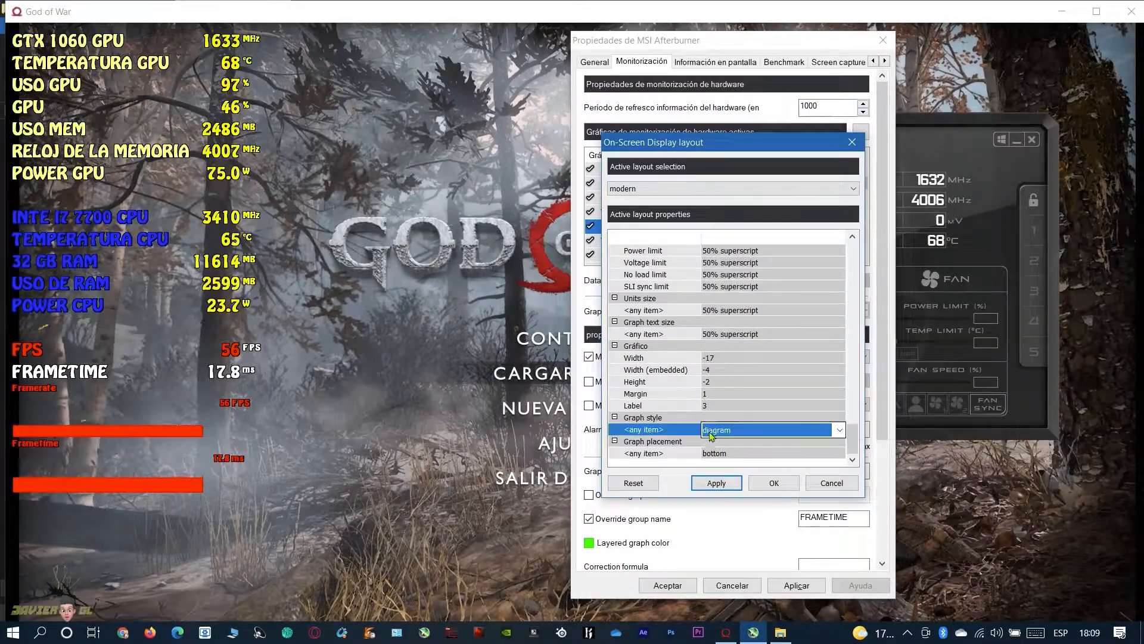
pyautogui.click(840, 429)
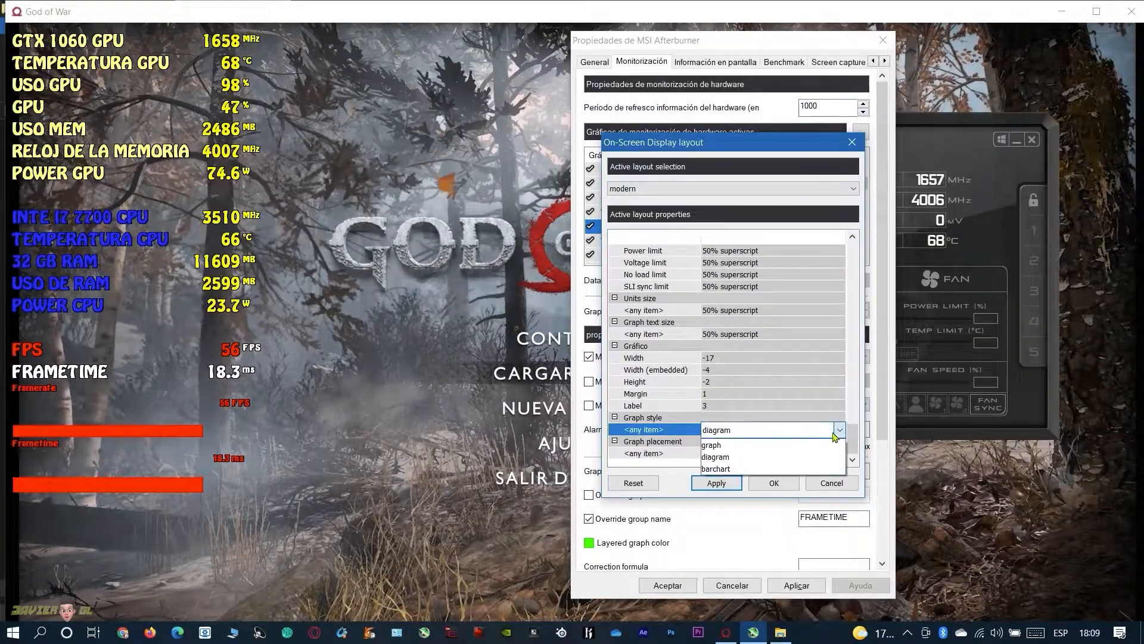
pyautogui.click(720, 446)
pyautogui.click(773, 482)
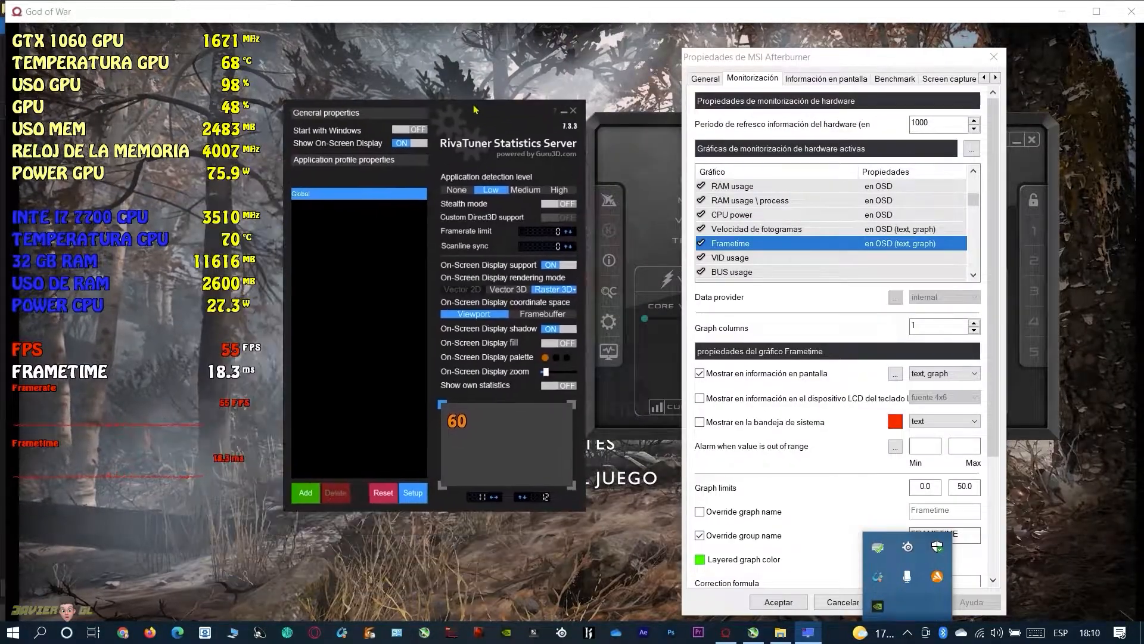
# Change the Raster 3D on-screen display font to Unispace in RivaTuner Statistics Server and accept it
pyautogui.click(601, 285)
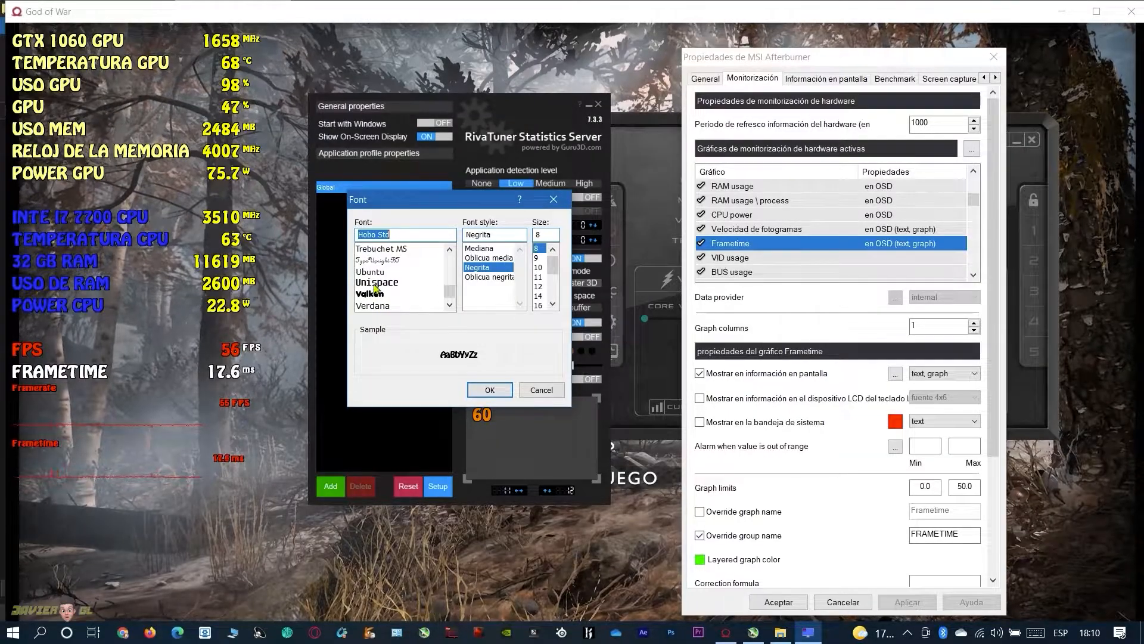
pyautogui.click(377, 282)
pyautogui.click(483, 388)
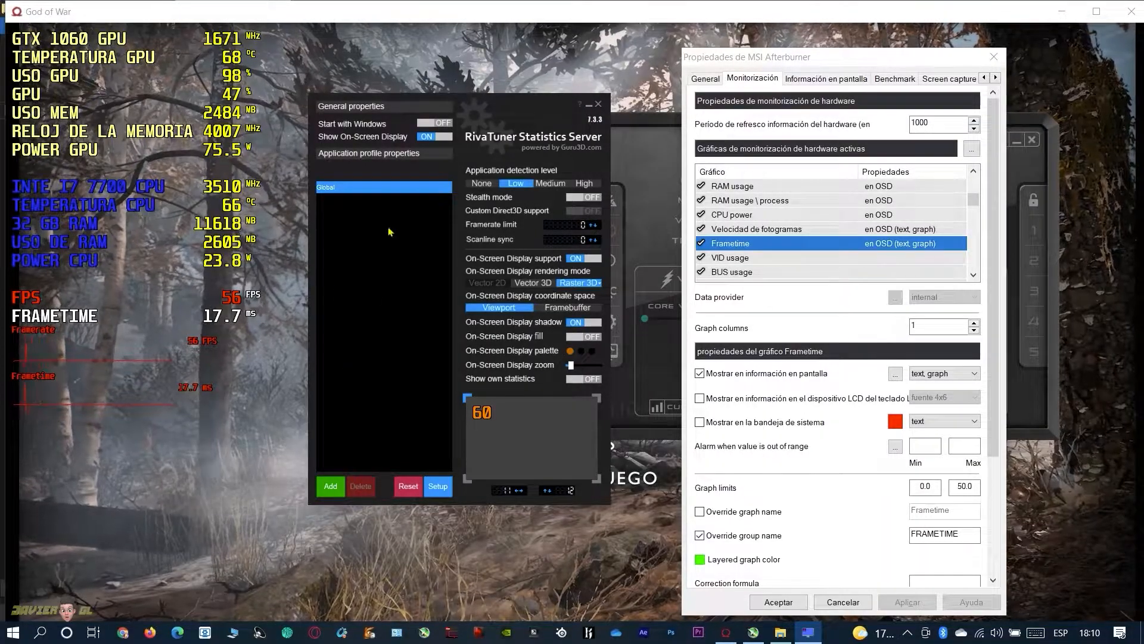
# Set the Raster 3D font size to 9 with the Negrita style for Unispace and accept it
pyautogui.moveTo(484, 107); pyautogui.dragTo(556, 89)
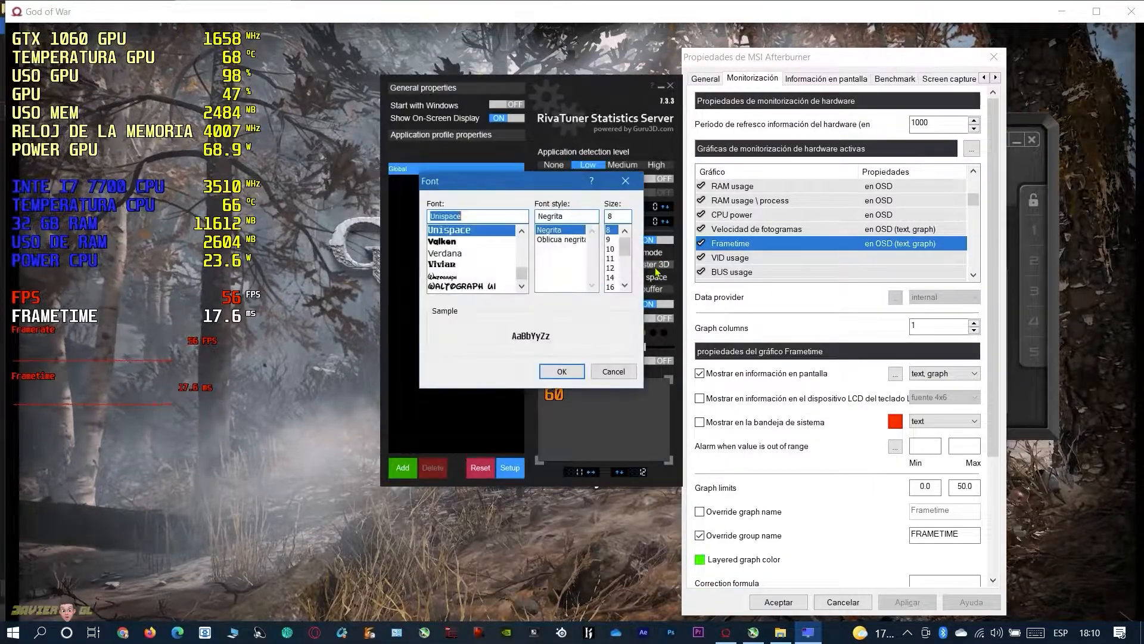
pyautogui.click(562, 239)
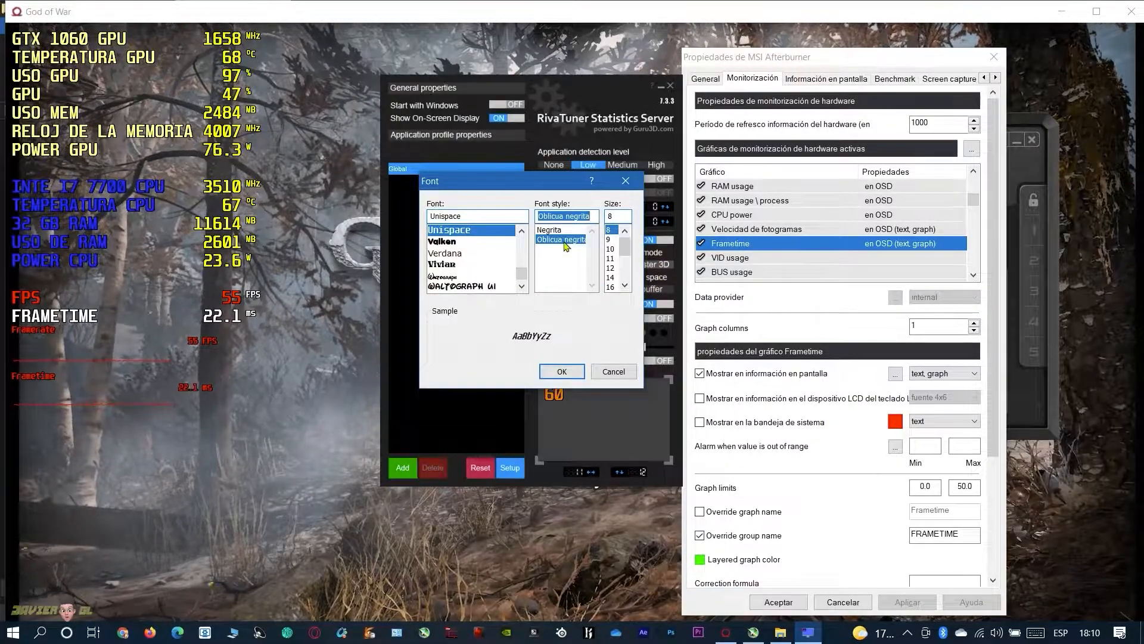
pyautogui.click(555, 232)
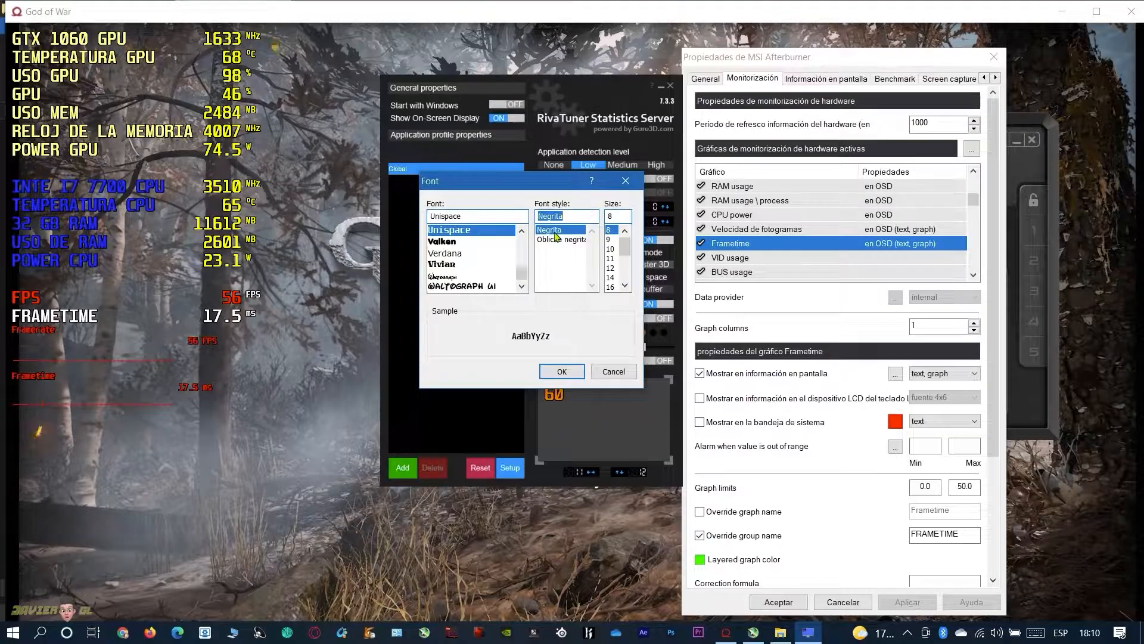
pyautogui.click(608, 239)
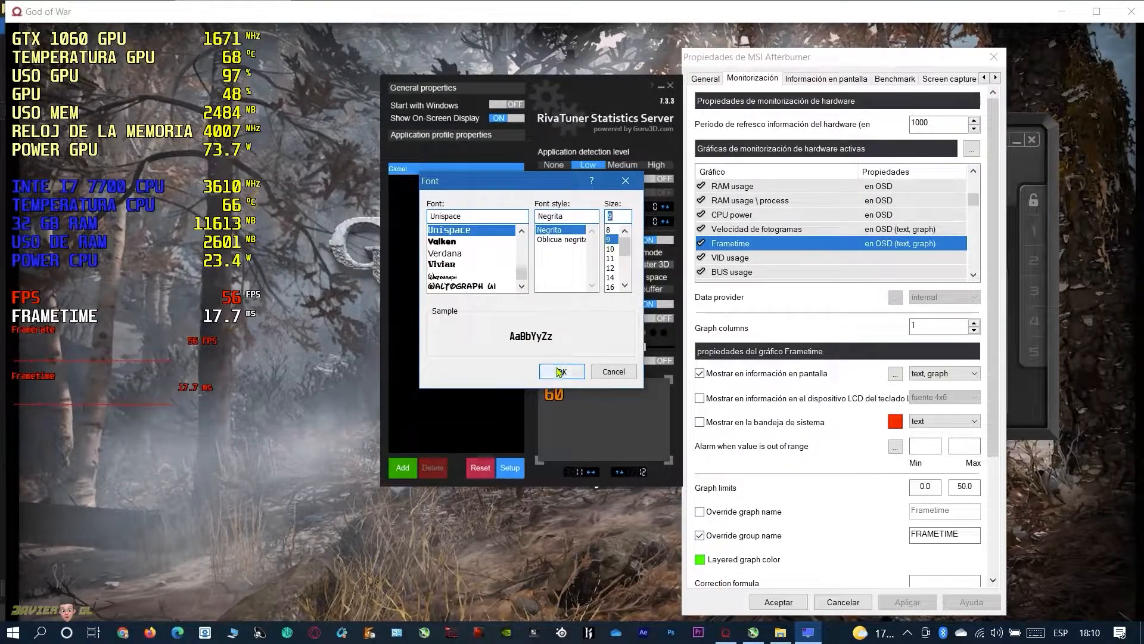
pyautogui.click(560, 371)
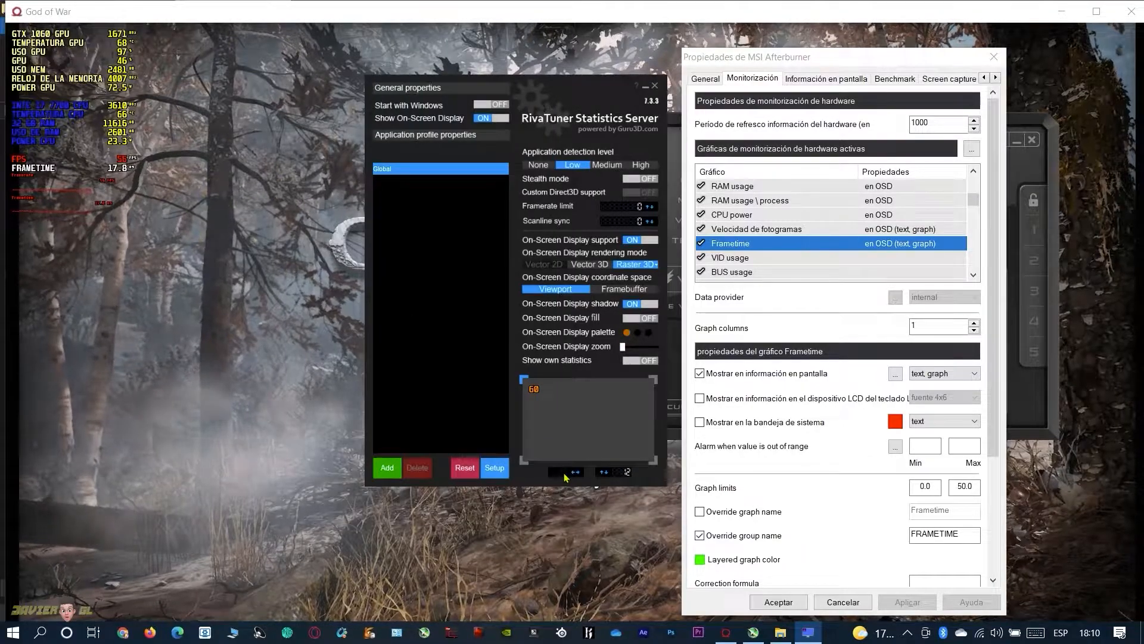
# Set the on-screen display's horizontal offset to 30
pyautogui.click(564, 476)
pyautogui.write('30')
pyautogui.press('Return')
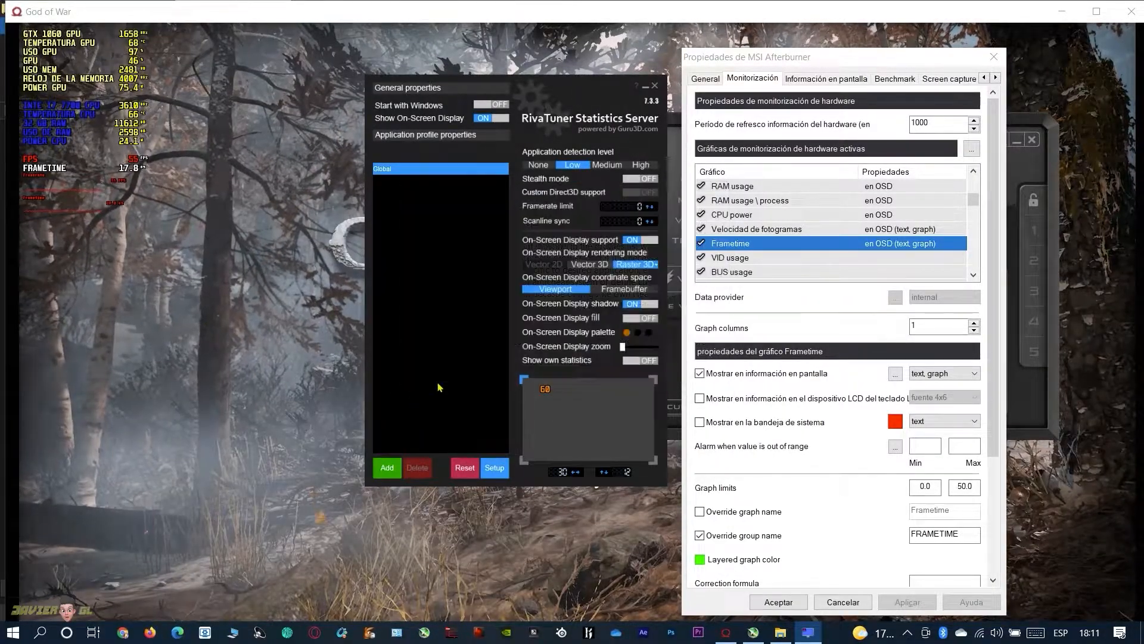
# Try a vertical offset of 30 for the on-screen display and set it back to 12
pyautogui.click(627, 472)
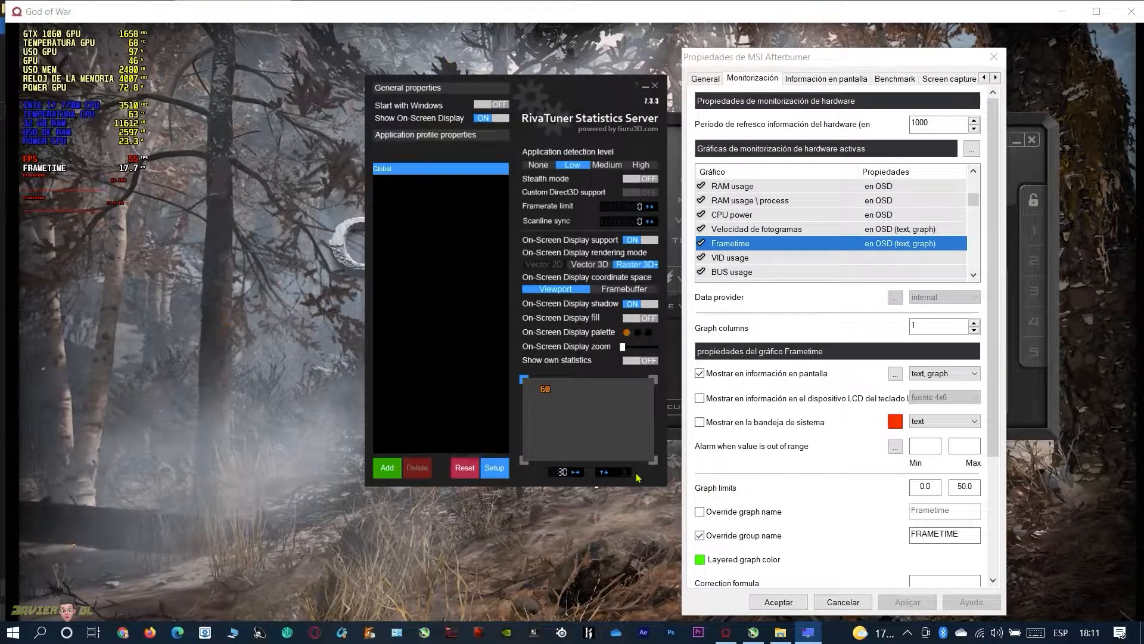
pyautogui.write('30')
pyautogui.press('Return')
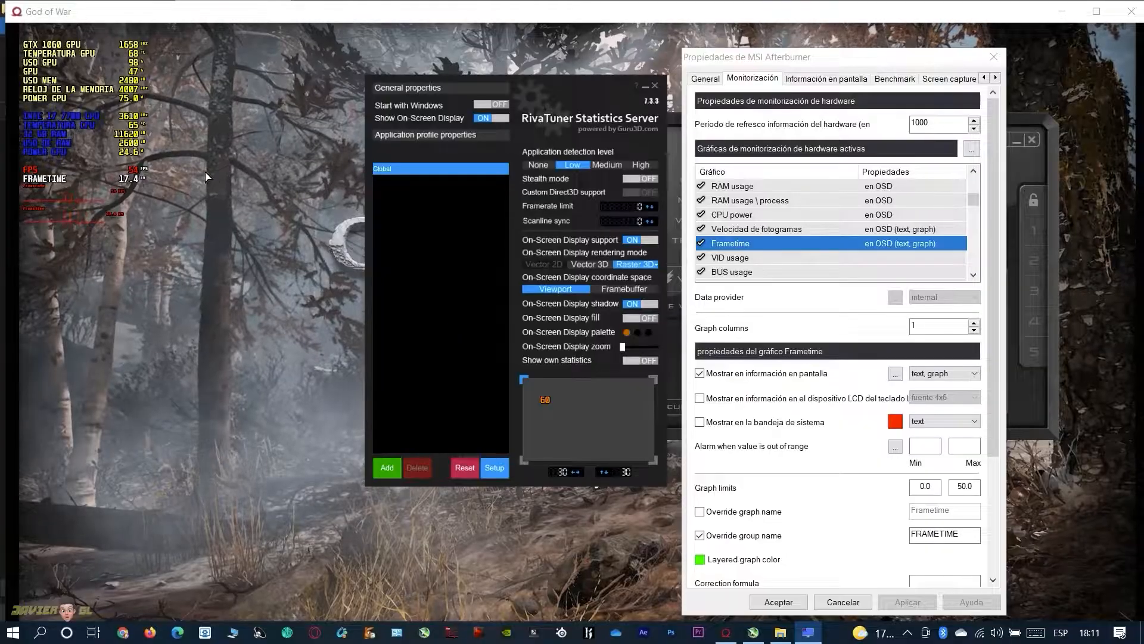
pyautogui.click(626, 472)
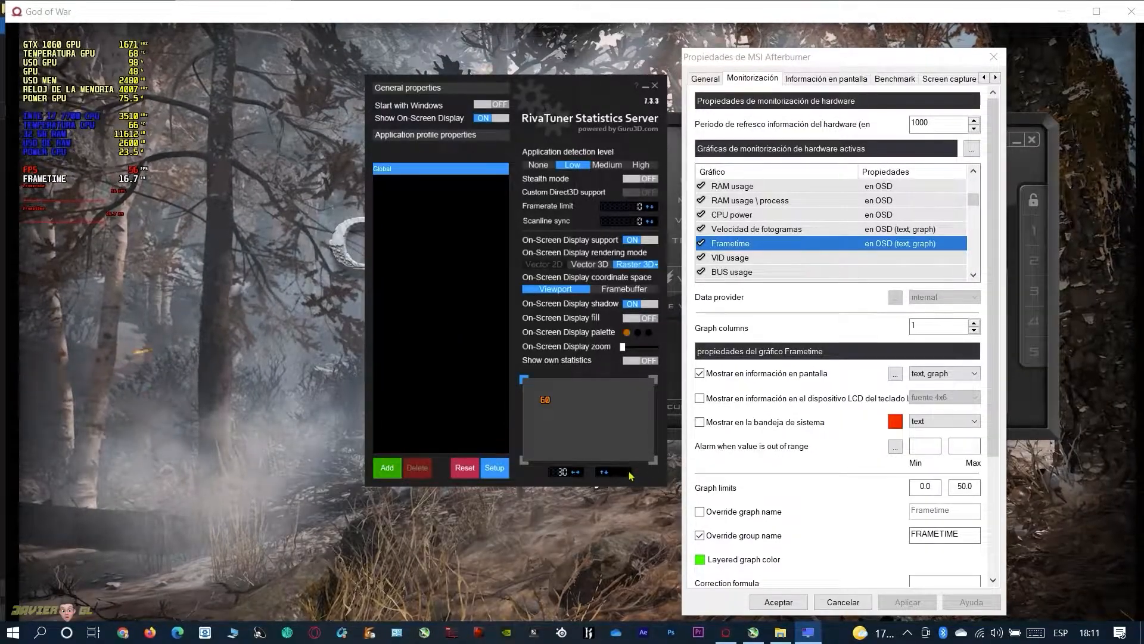
pyautogui.write('12')
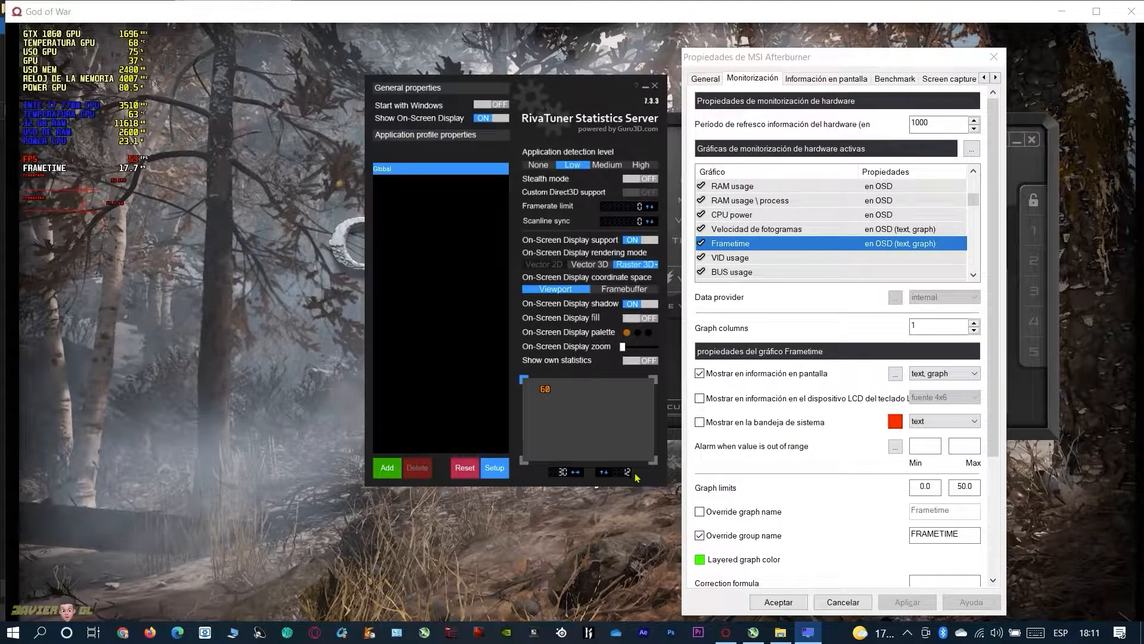
pyautogui.press('Return')
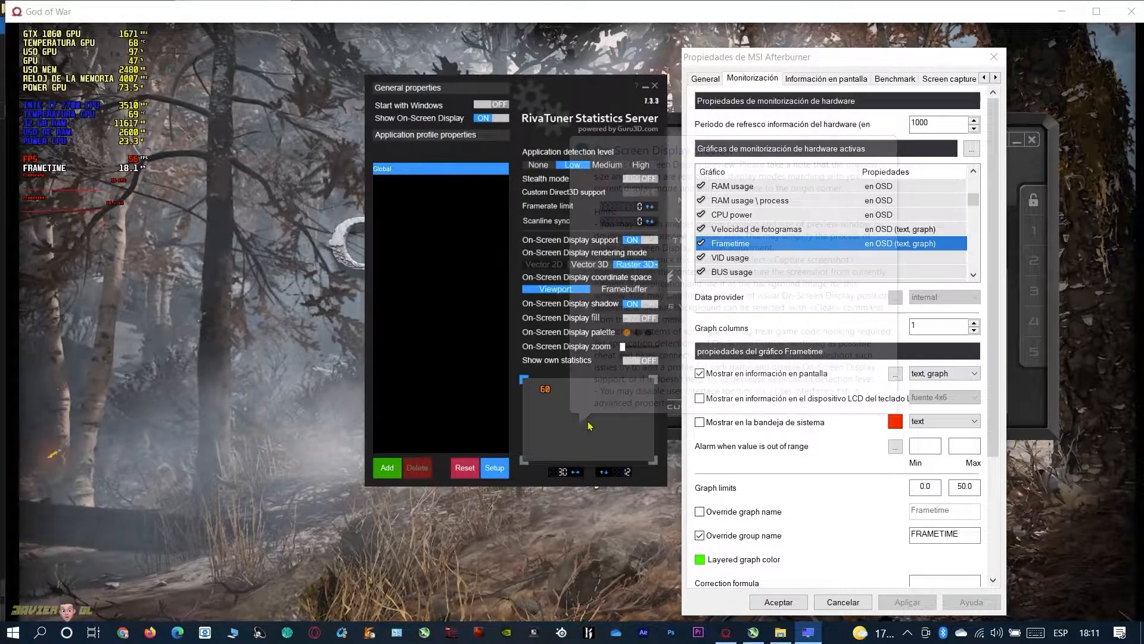
# Increase the on-screen display zoom slightly to enlarge the statistics text
pyautogui.moveTo(623, 347); pyautogui.dragTo(631, 351)
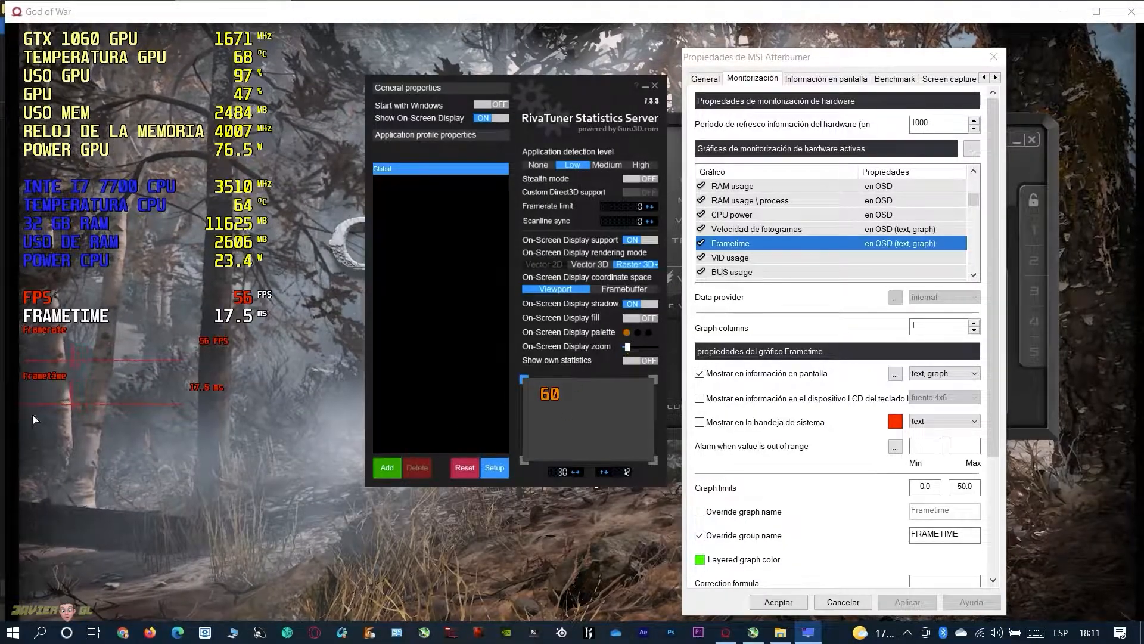
# Clear the MSI Afterburner windows off the screen and switch God of War to full screen
pyautogui.click(972, 72)
pyautogui.click(994, 57)
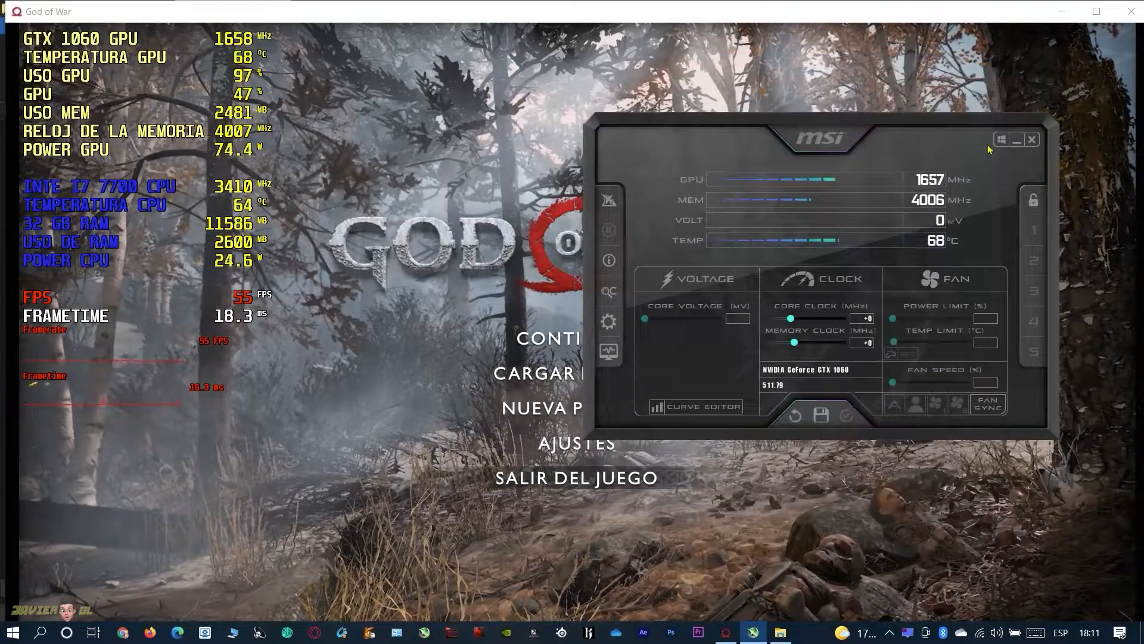
pyautogui.click(1016, 141)
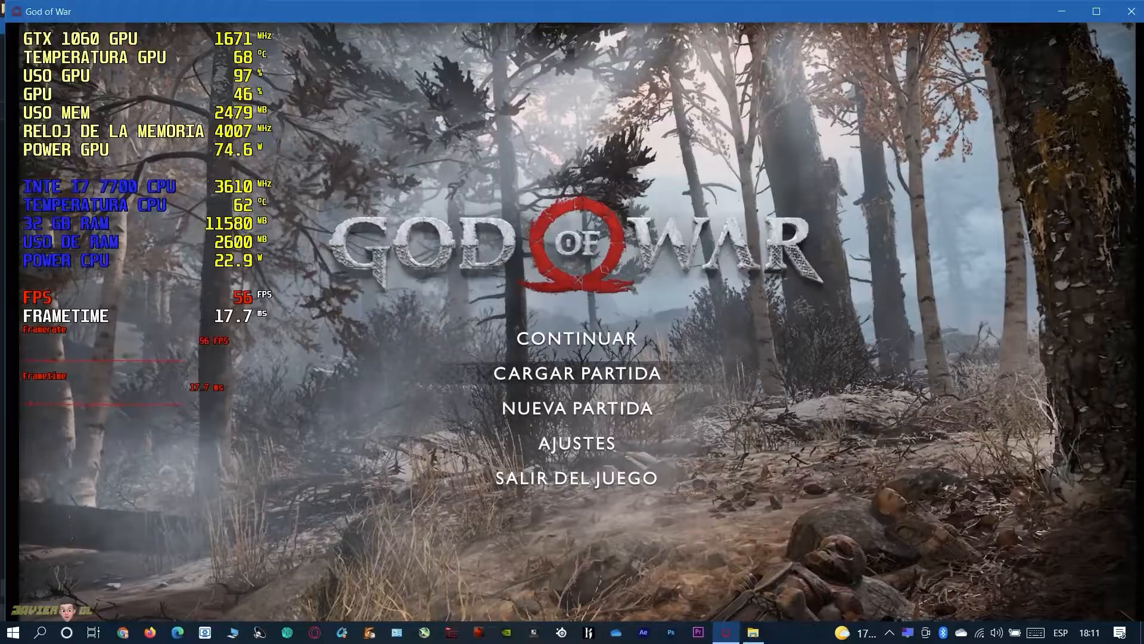
pyautogui.hotkey('alt', 'Return')
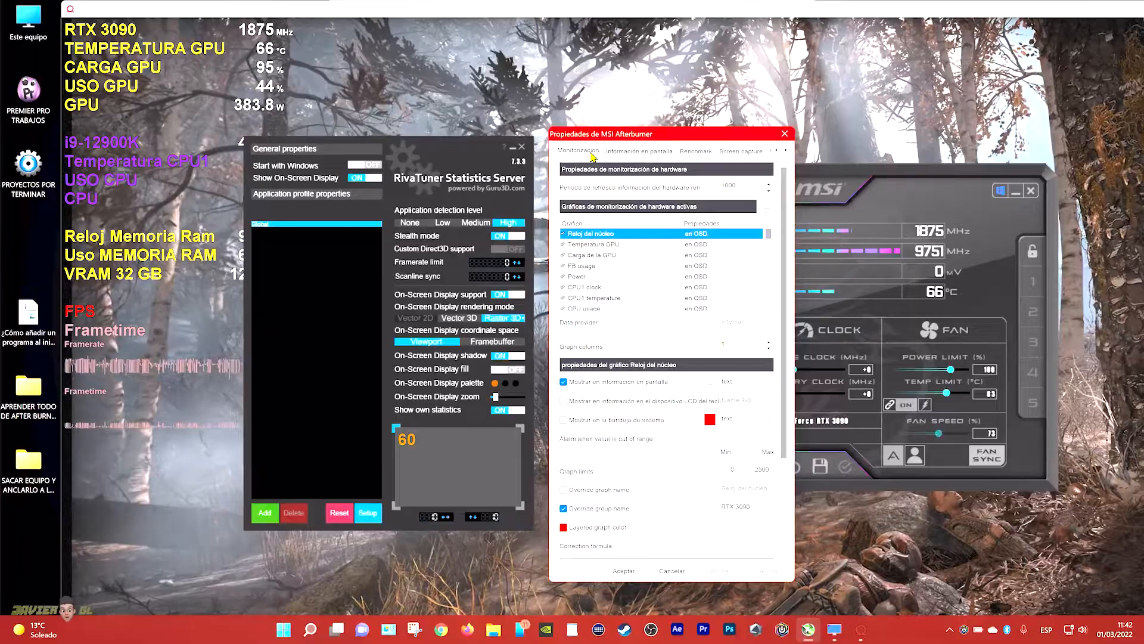
# Open the on-screen information settings in MSI Afterburner's properties
pyautogui.click(627, 153)
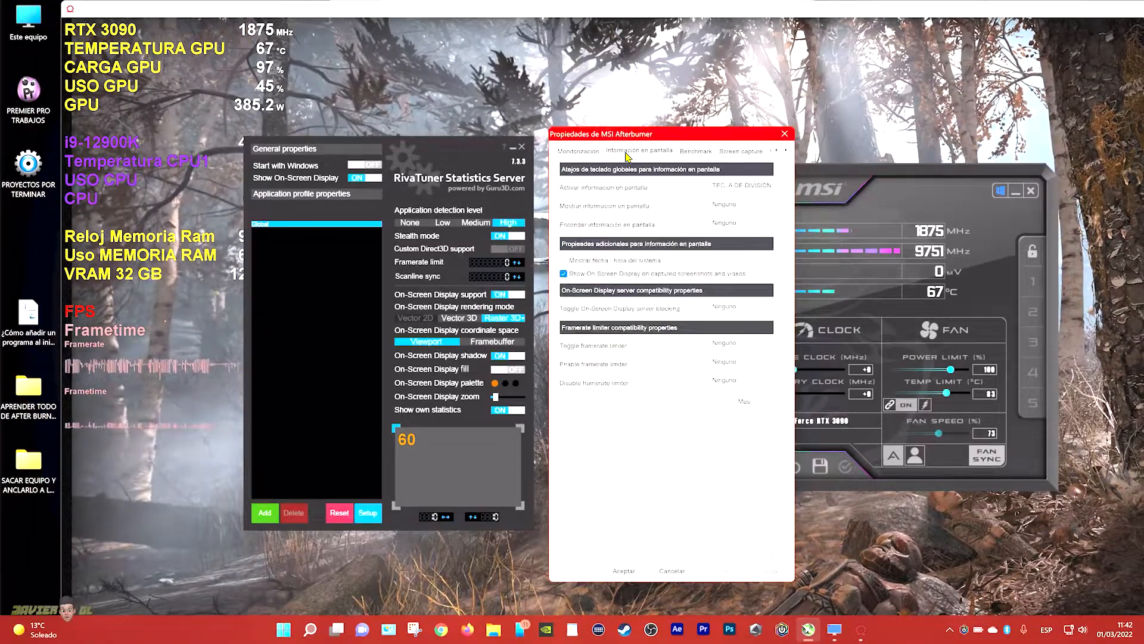
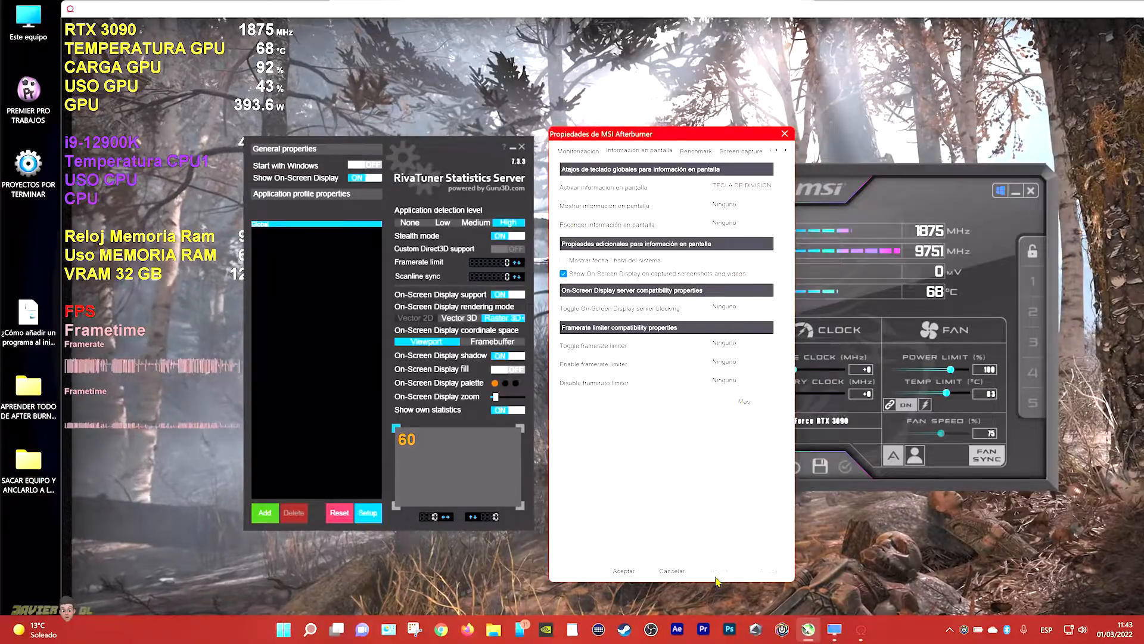
# Accept the MSI Afterburner properties and test the on-screen display's toggle shortcut by repeatedly hiding and showing the statistics, leaving them on
pyautogui.click(626, 572)
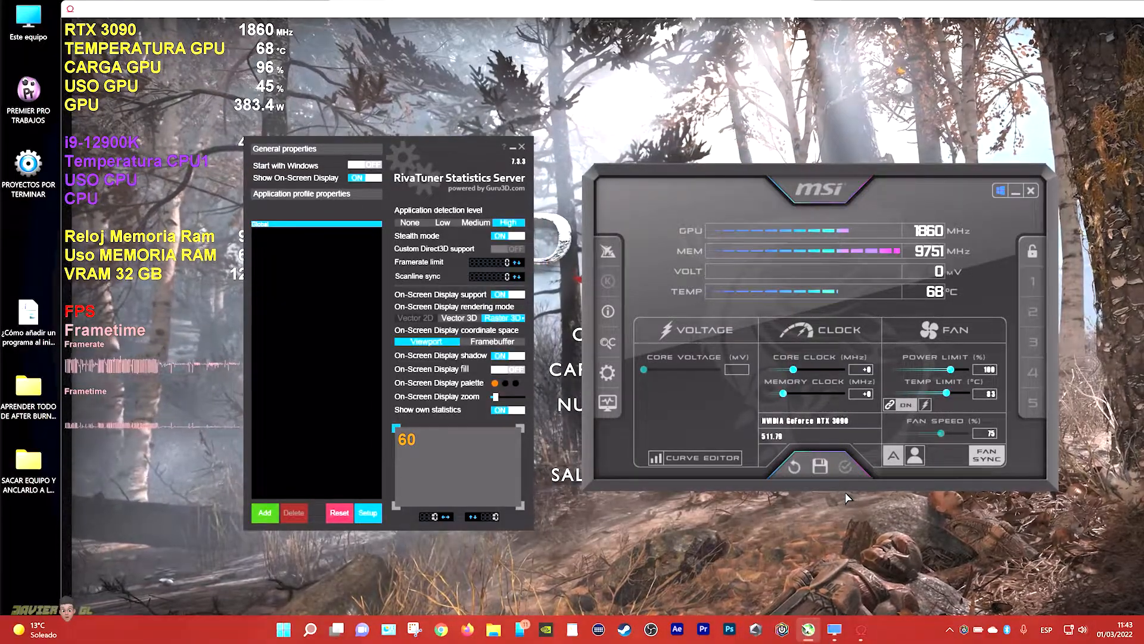
pyautogui.press('F10')
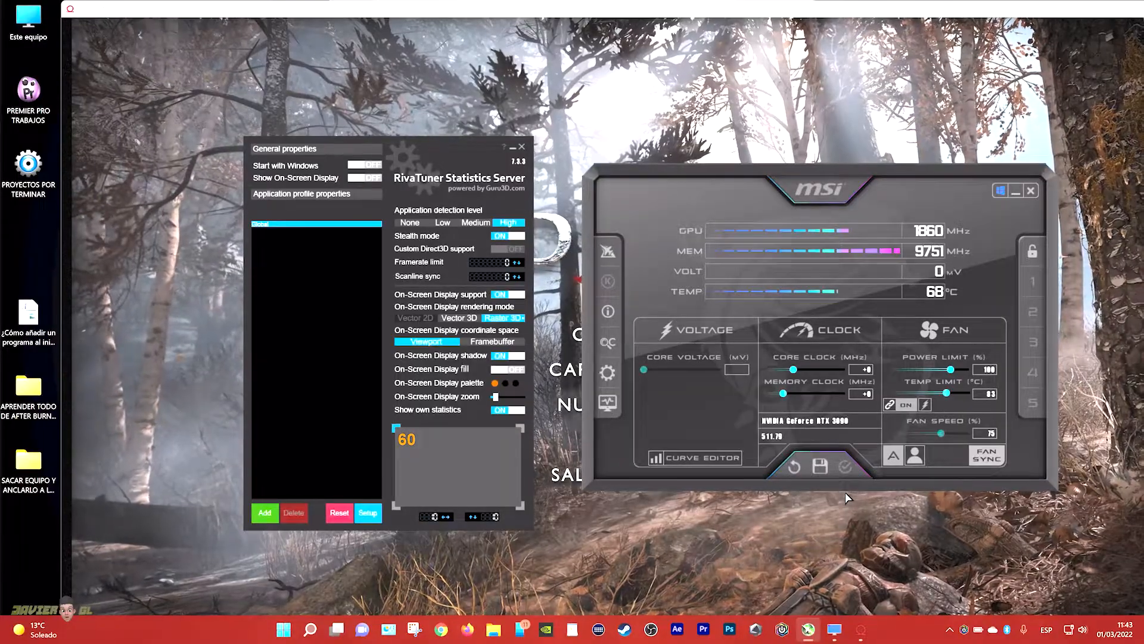
pyautogui.press('F10')
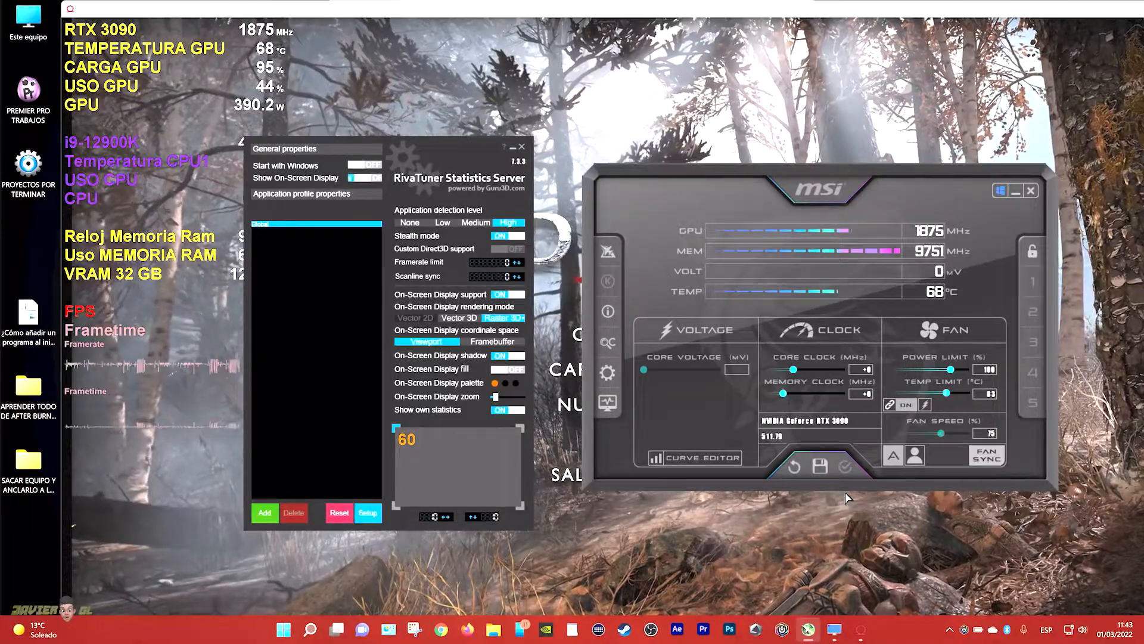
pyautogui.press('F10')
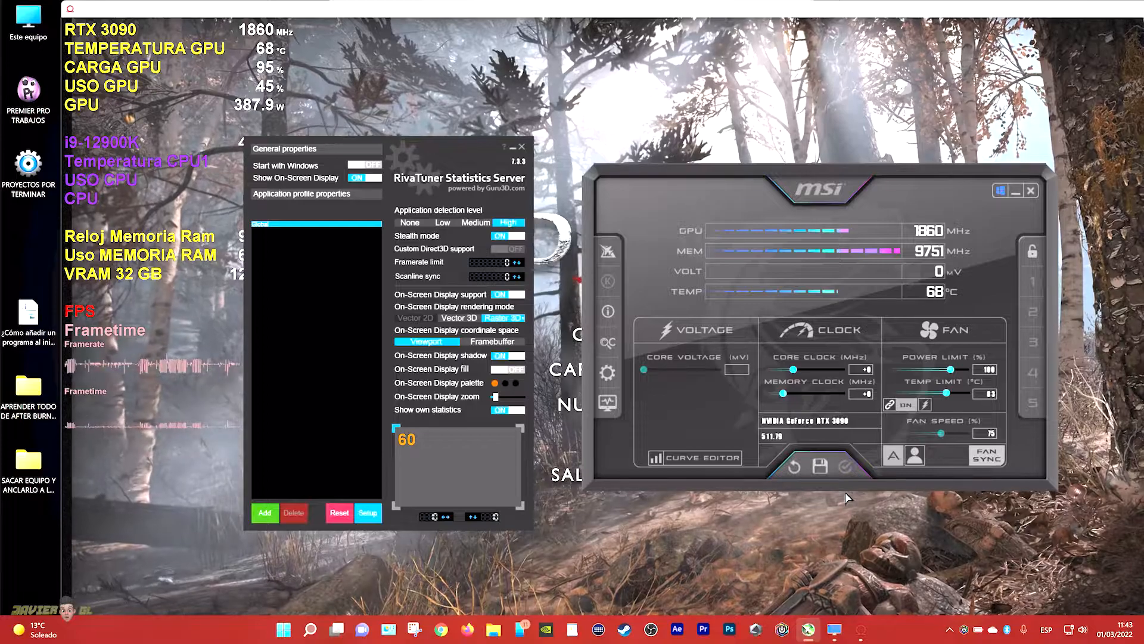
pyautogui.press('F10')
pyautogui.press('F10')
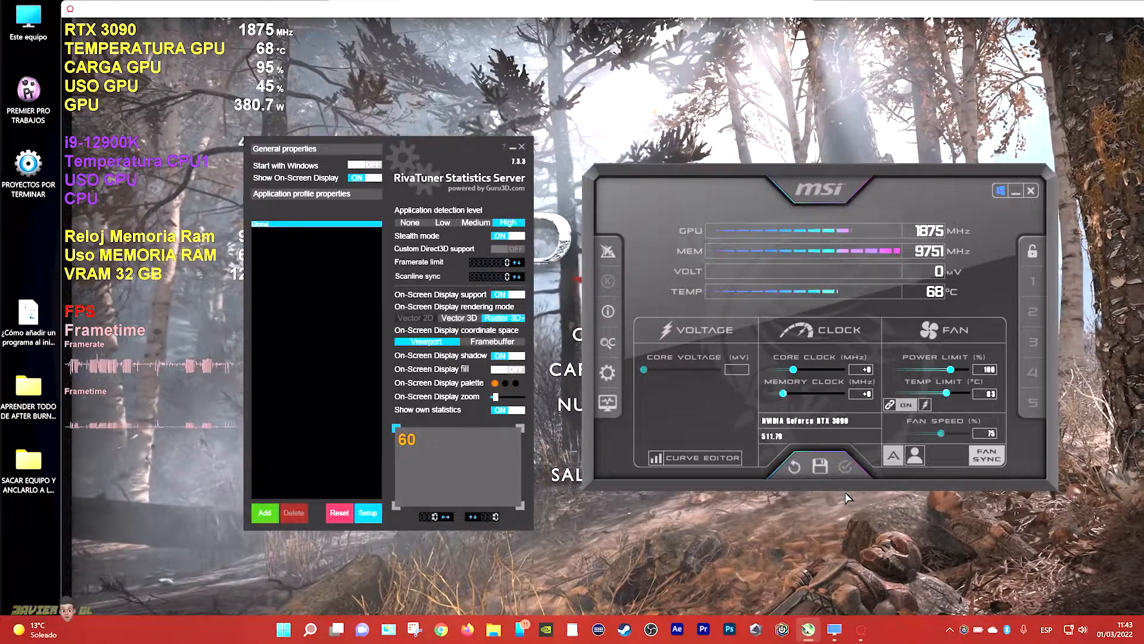